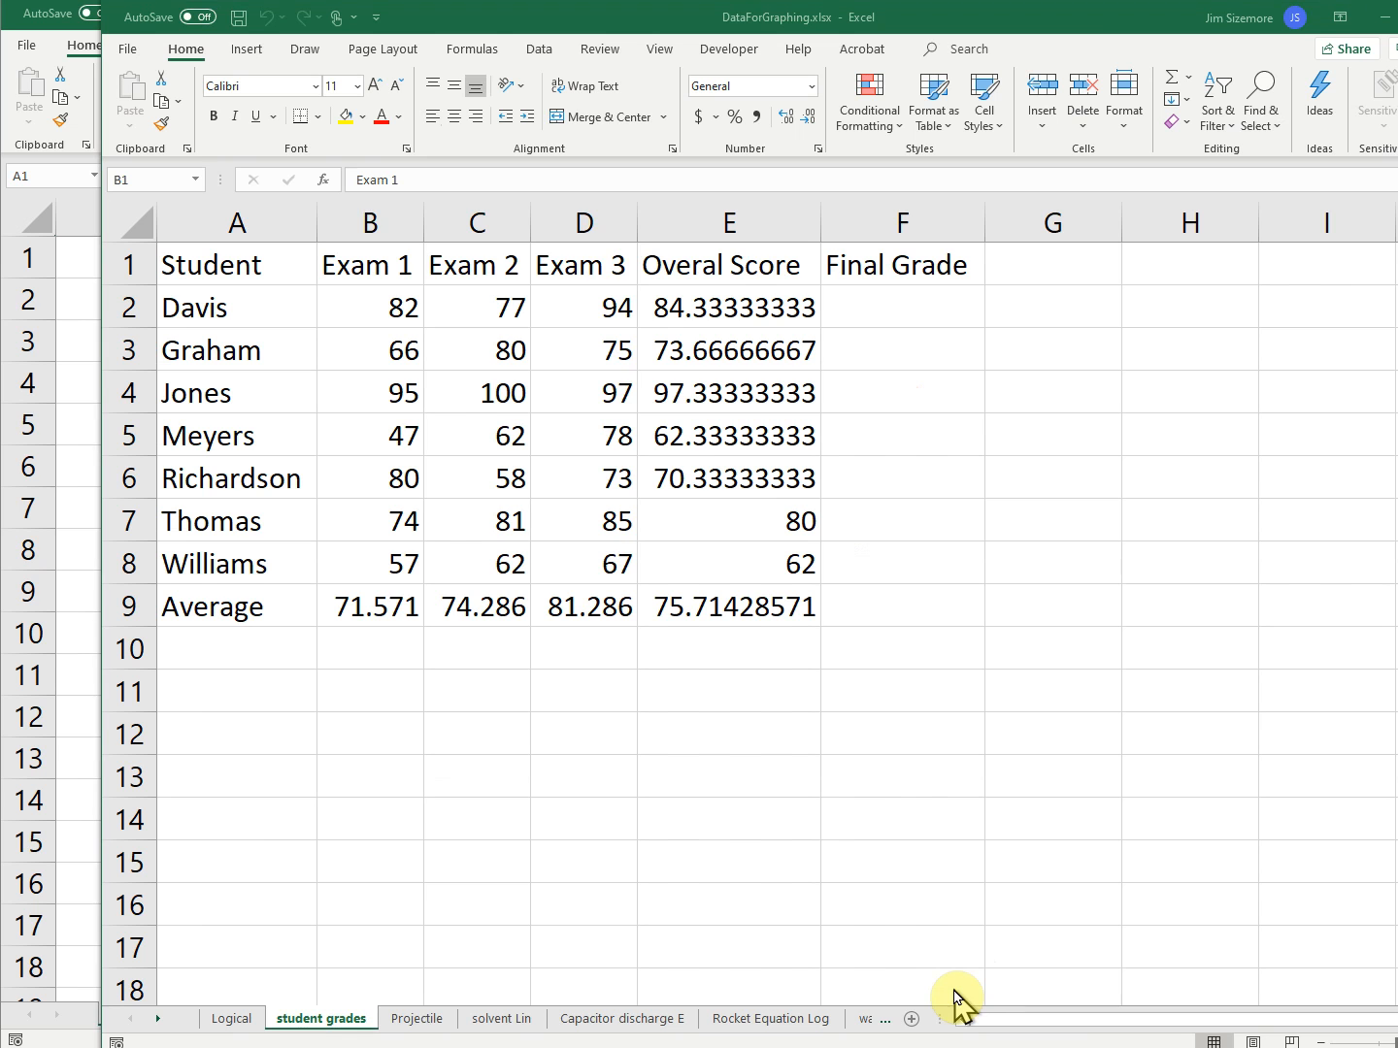
- Copy the seven Exam 1 scores in B2:B8 of the student grades sheet into Book1, starting at cell A1
key(shift+Right)
key(shift+Right)
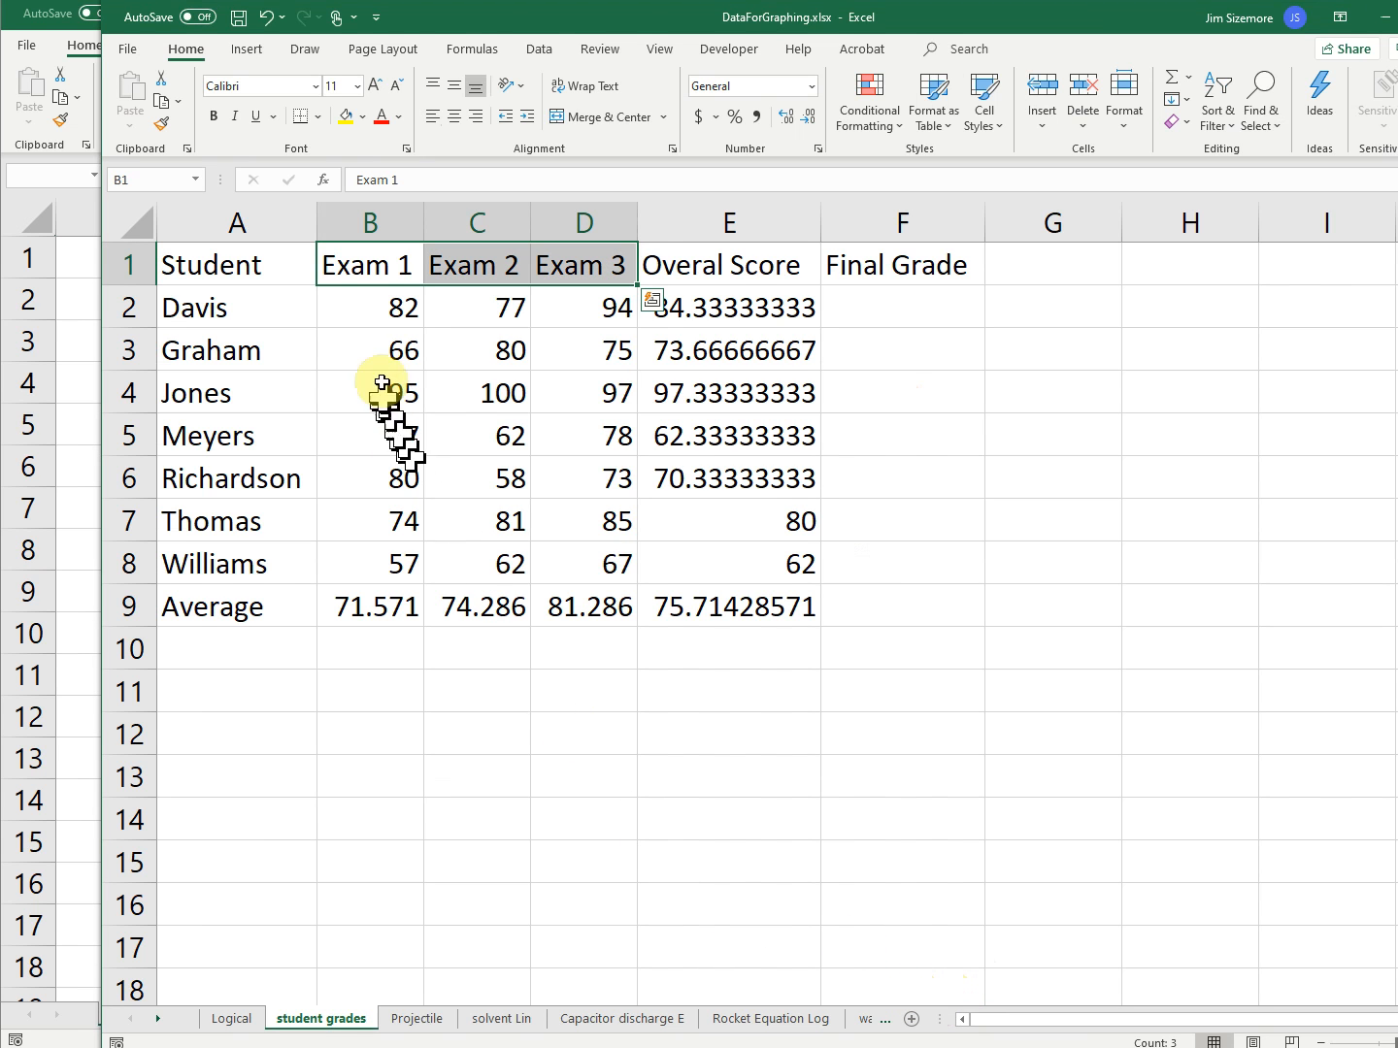
click(373, 310)
drag(373, 310, 392, 571)
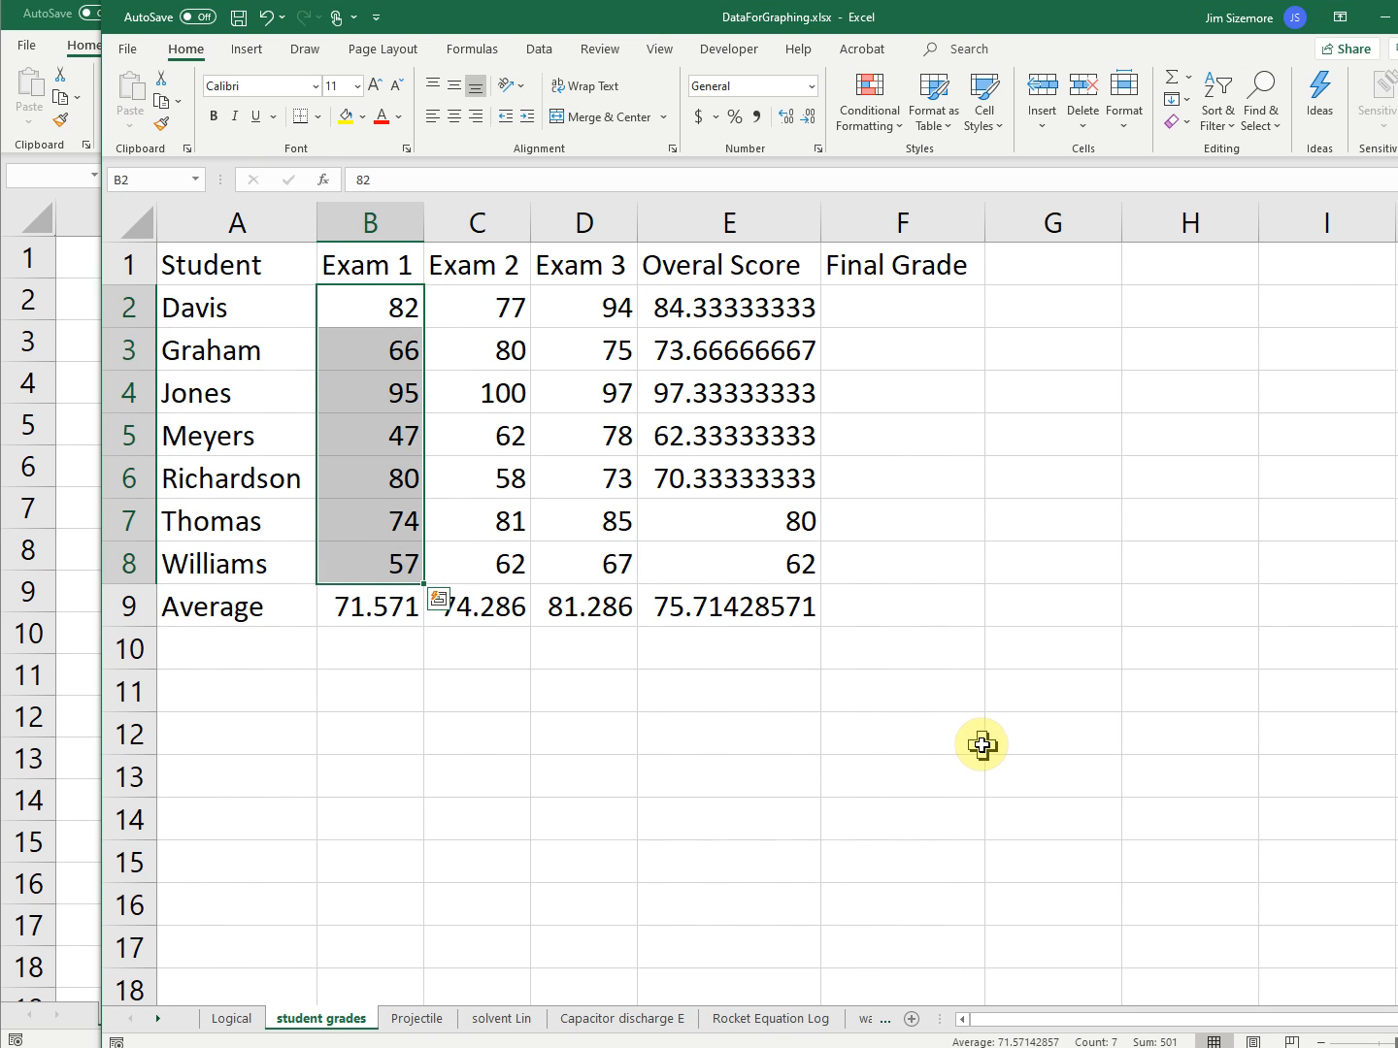
key(ctrl+c)
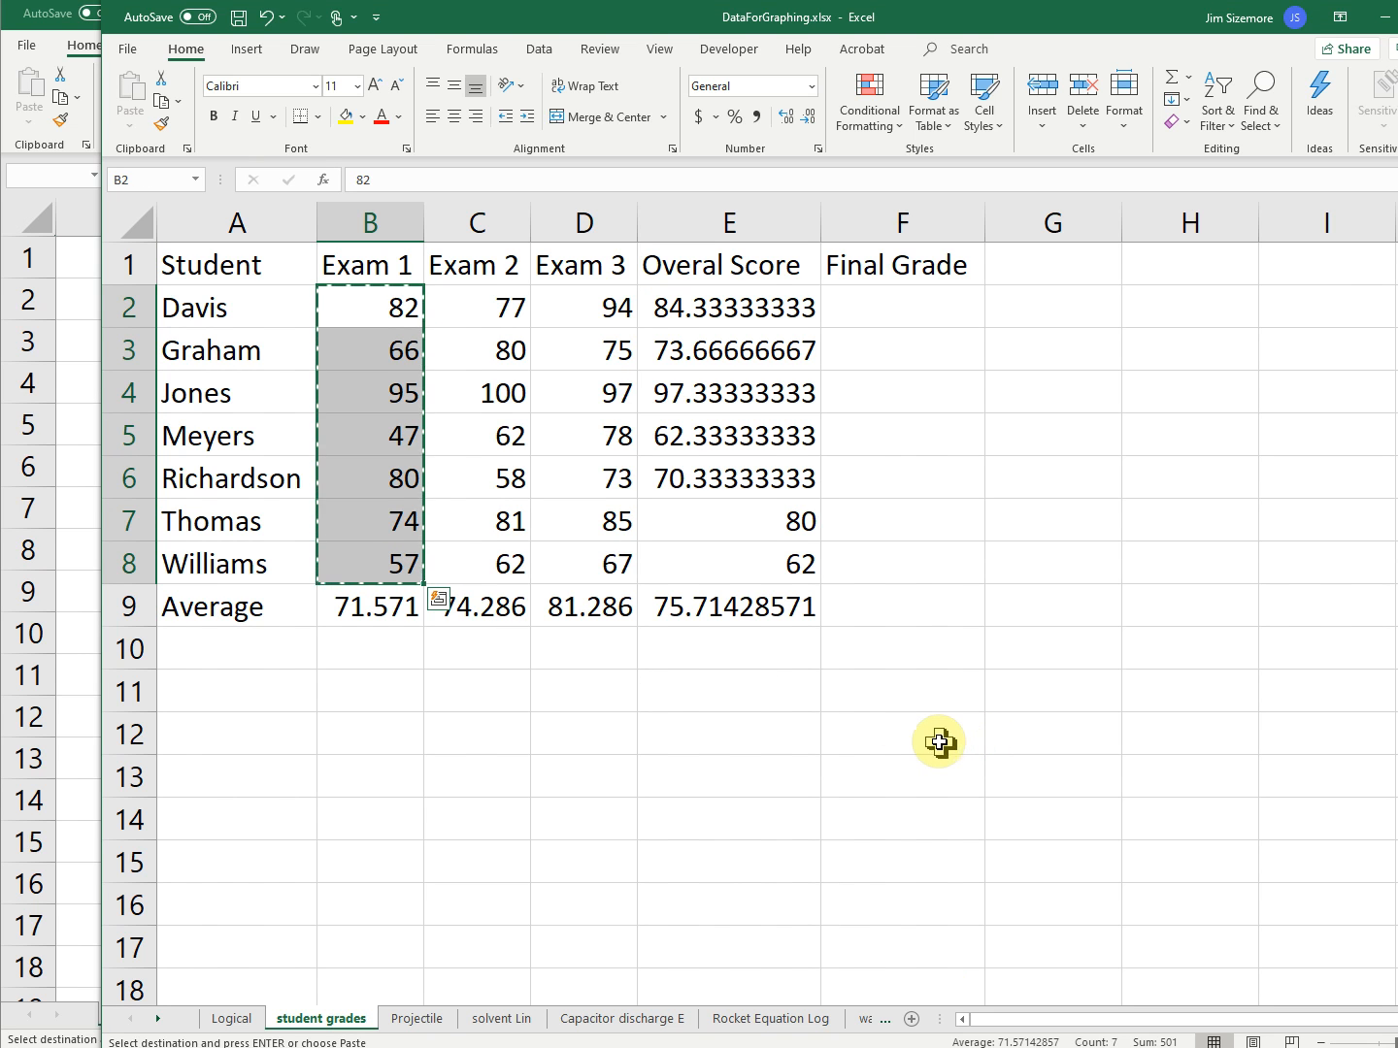
key(alt+Tab)
key(alt+Tab)
key(alt+Tab)
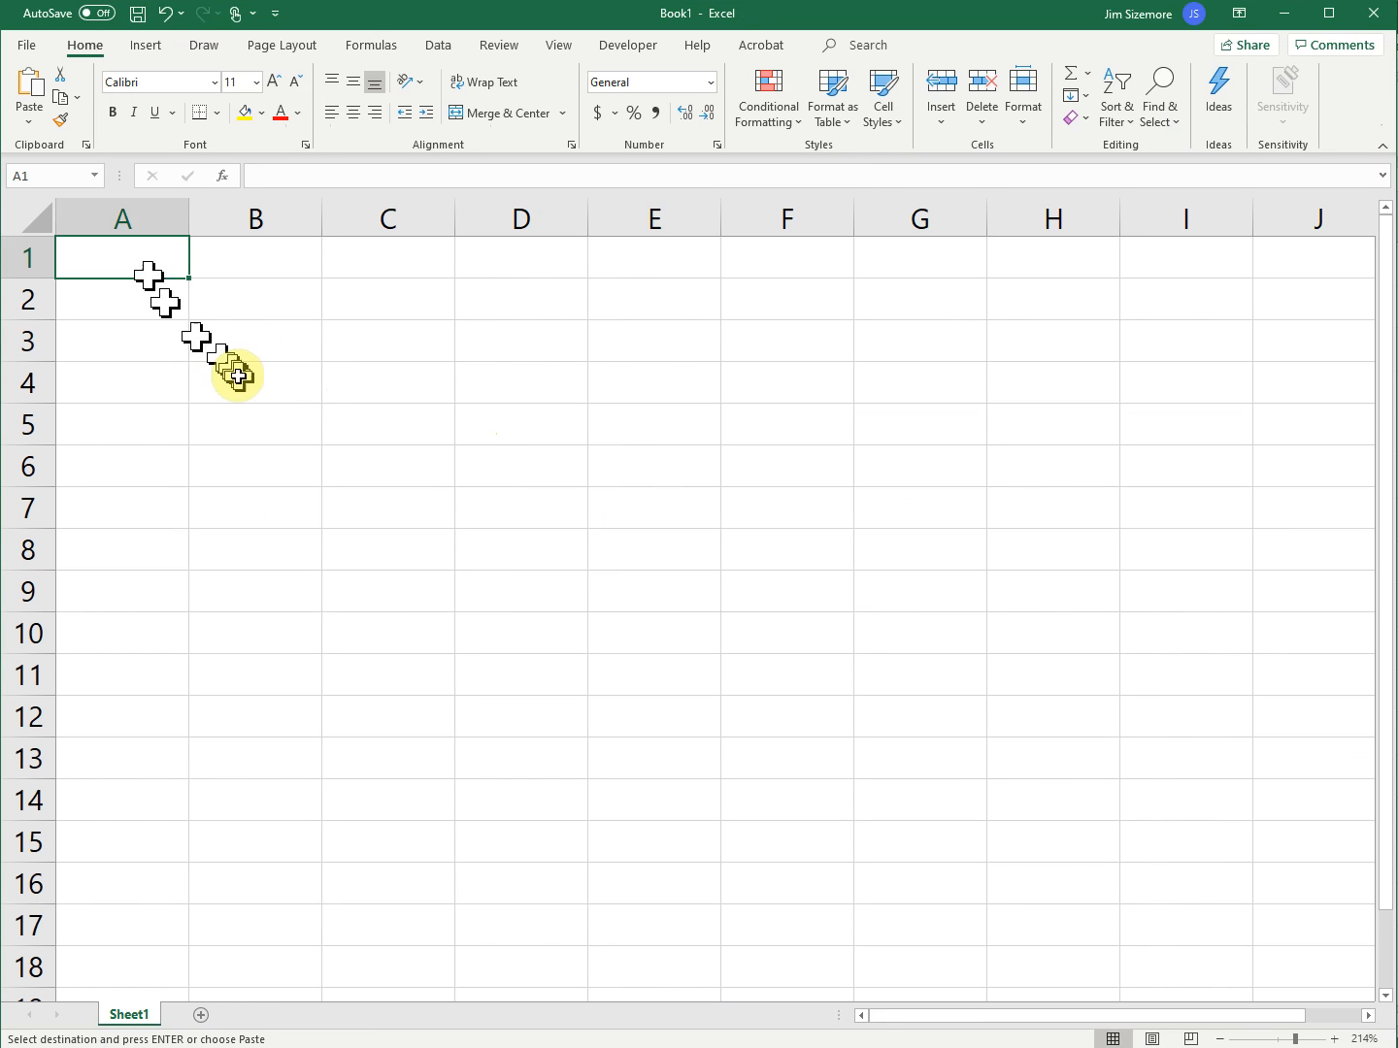
key(ctrl+v)
- Calculate the mean of the scores in cell C1 with the formula =average(A1:A7)
click(374, 265)
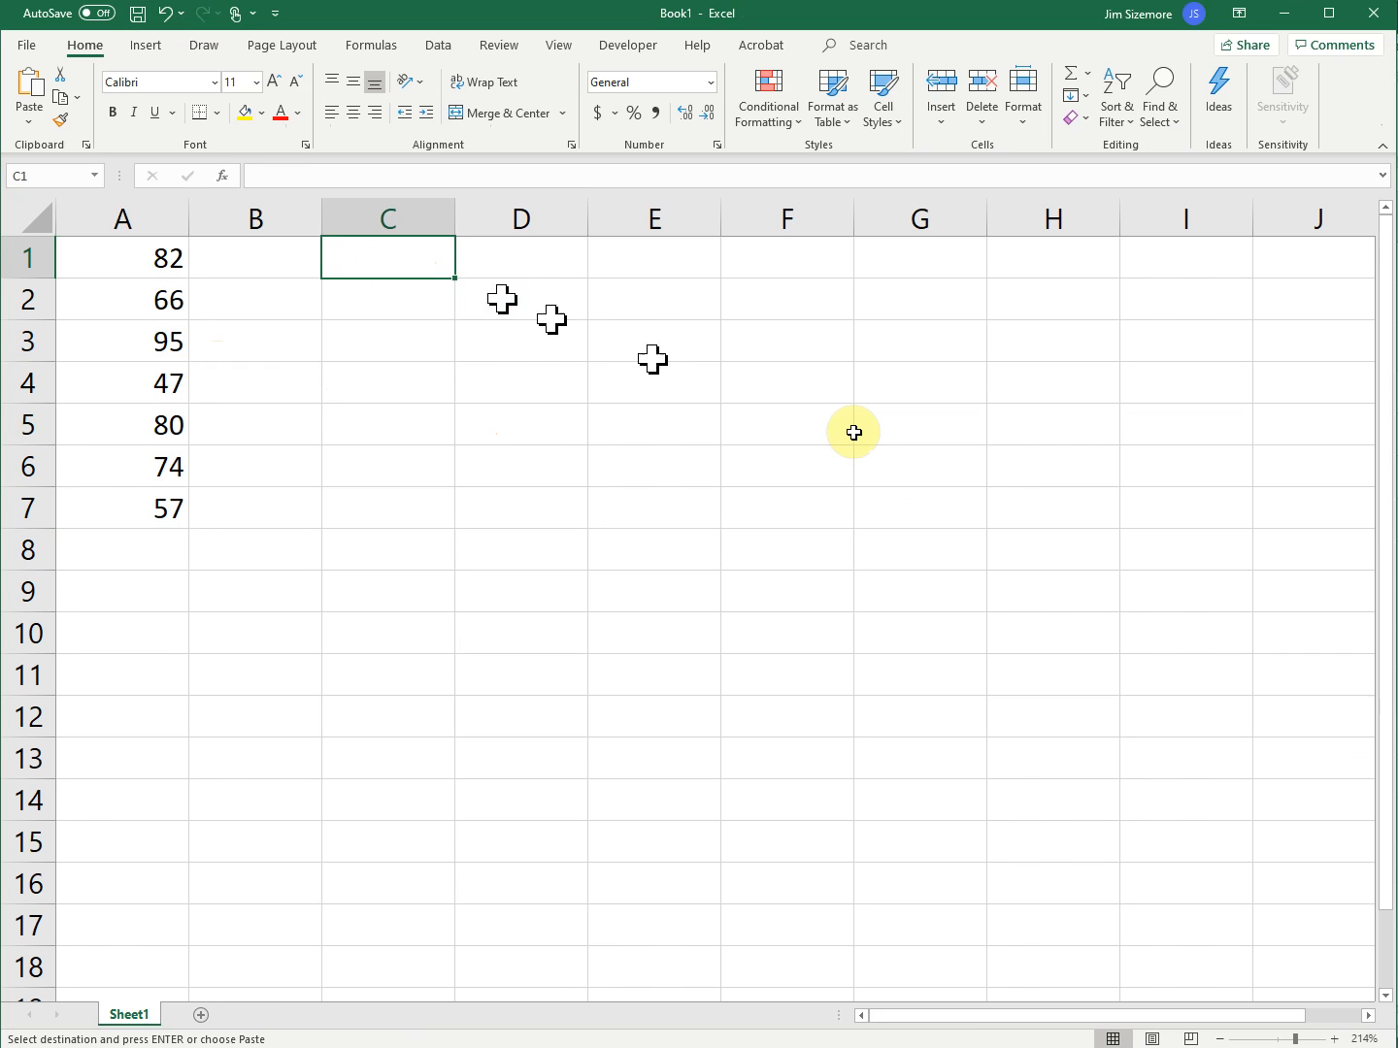
text(=)
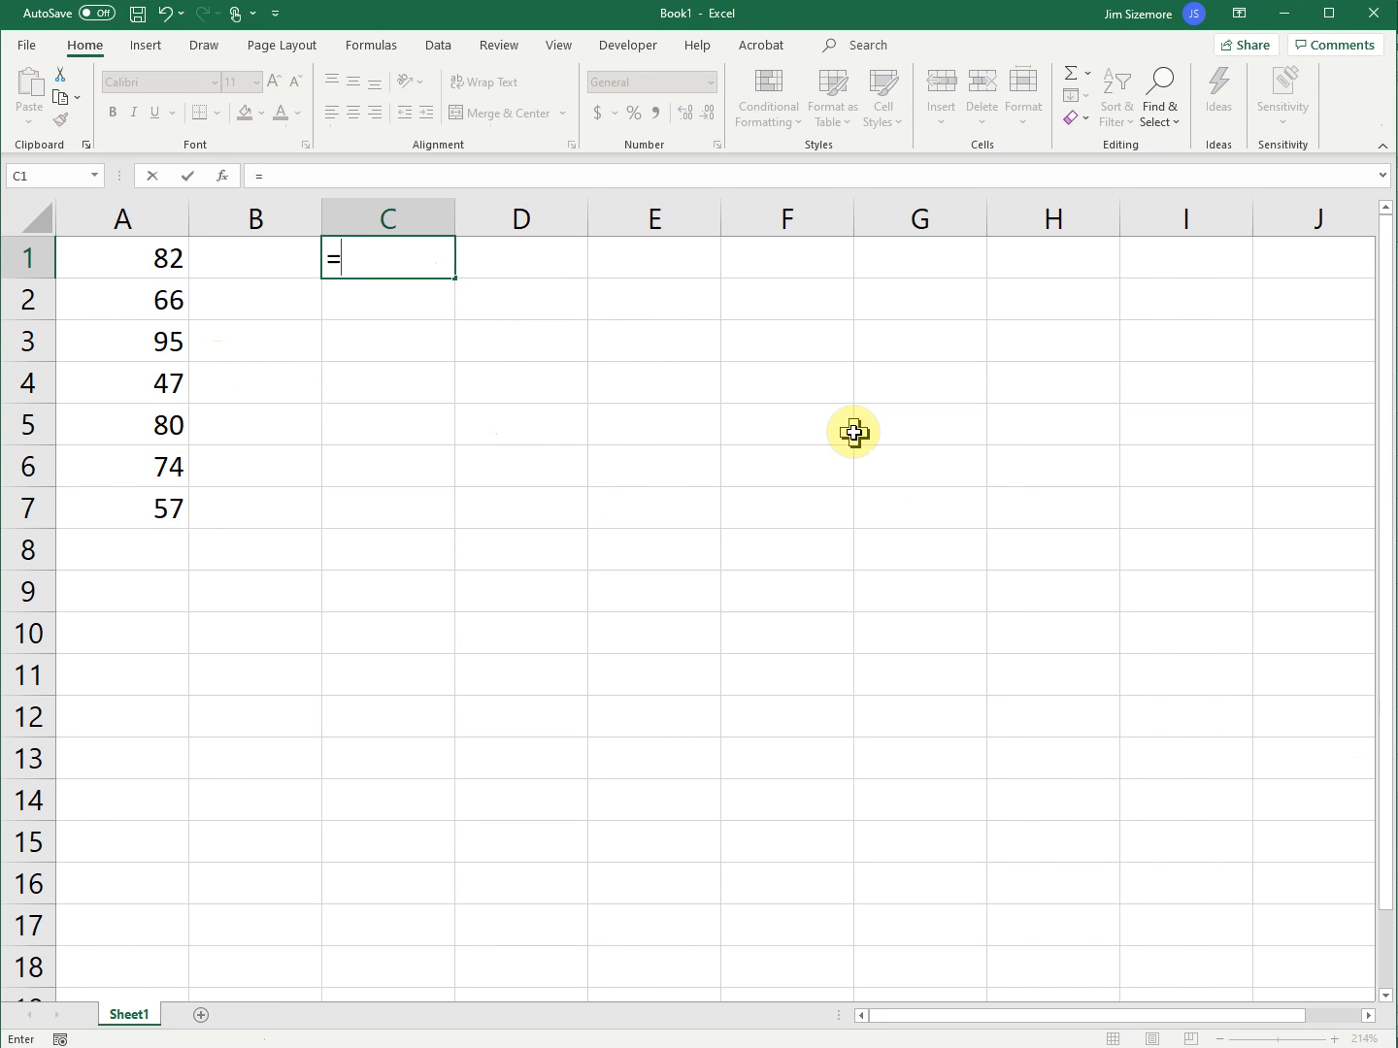
text(average()
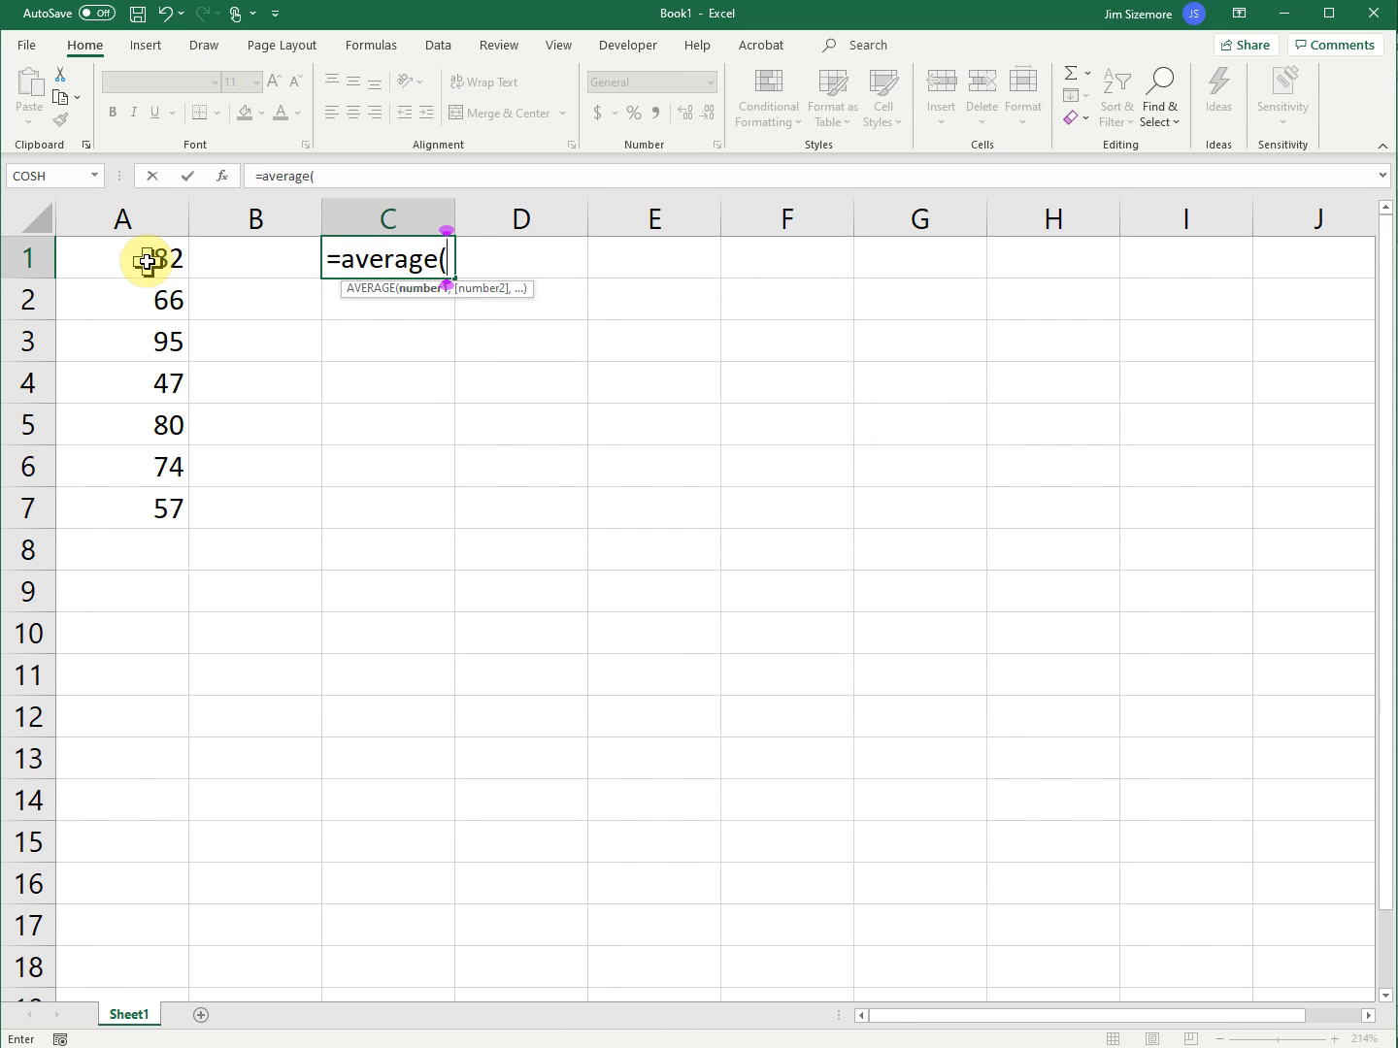
drag(148, 260, 146, 516)
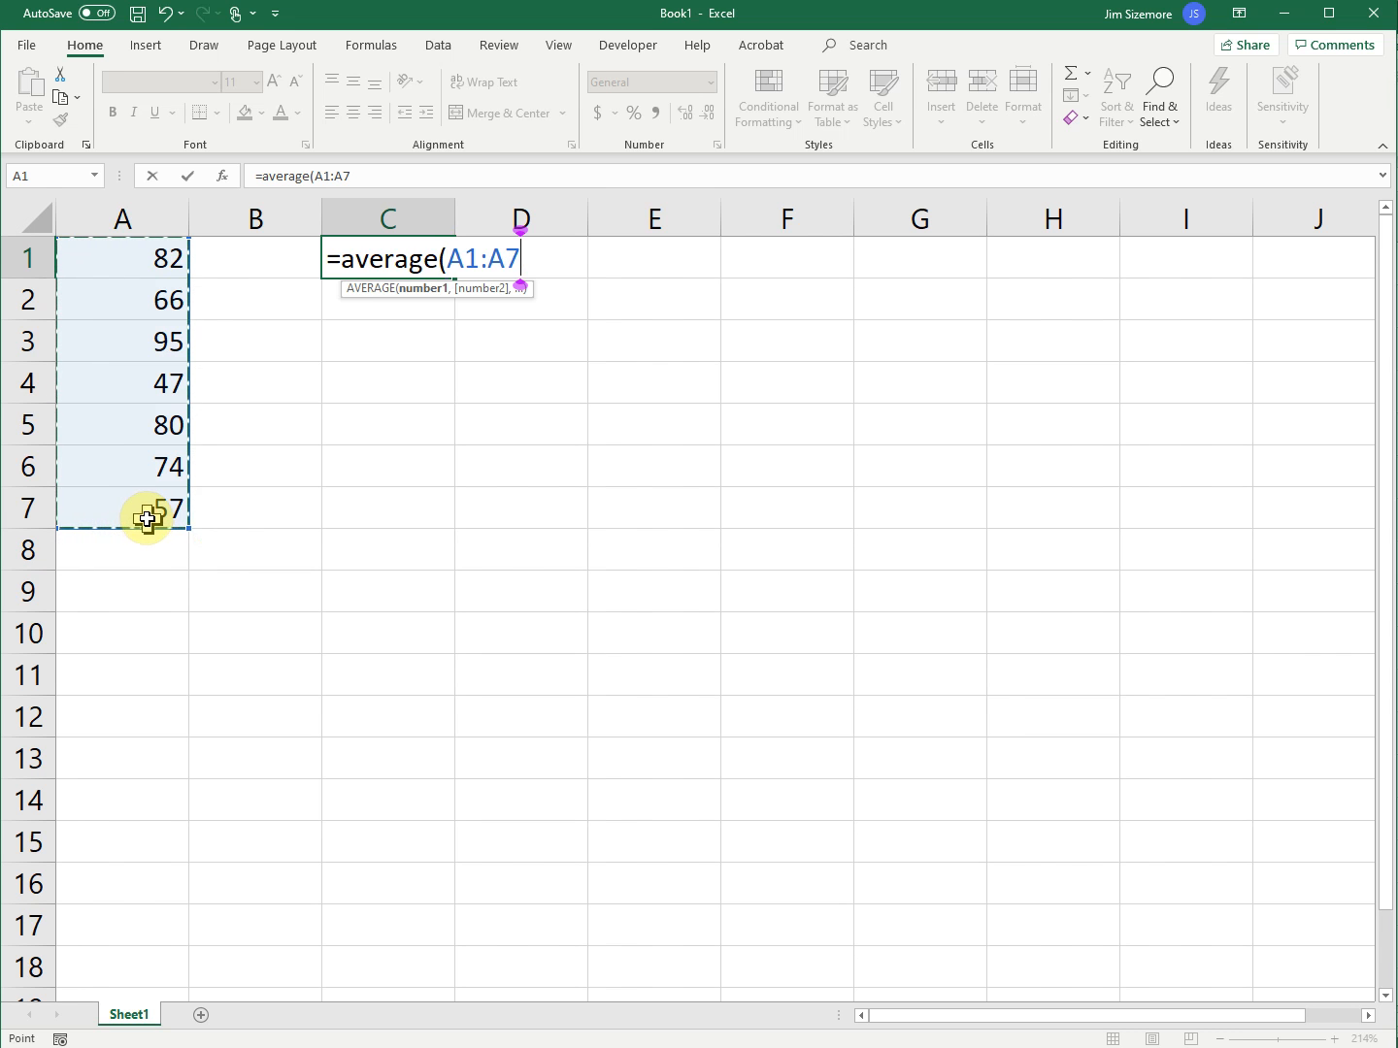
text())
key(Return)
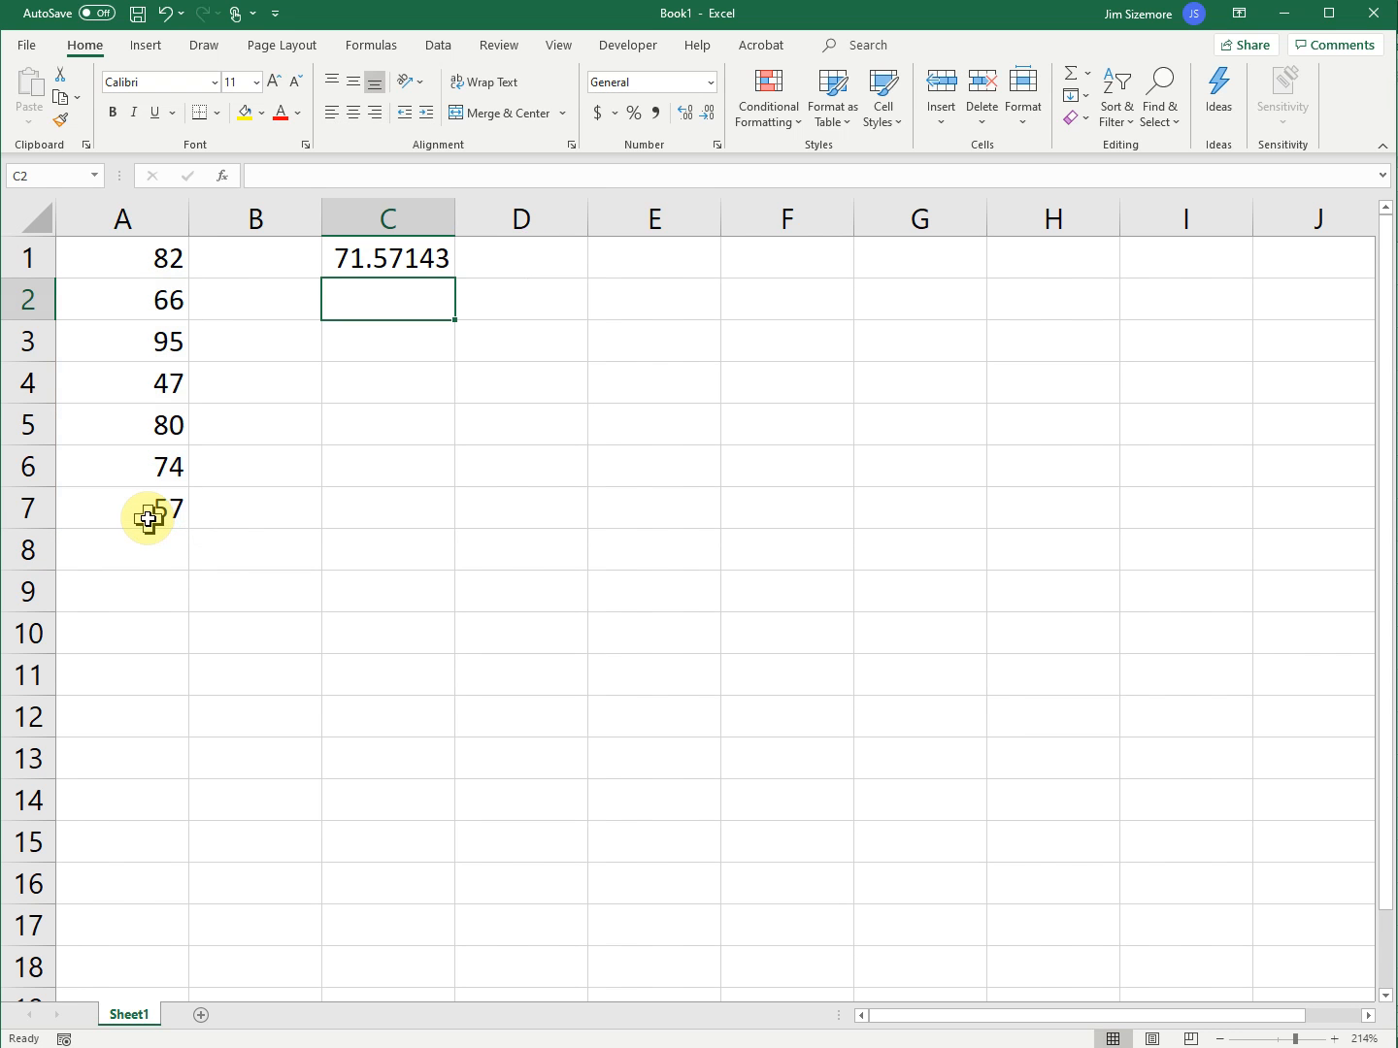
- Calculate the mean manually in cell D1 with the formula =sum(A1:A7)/7
click(520, 265)
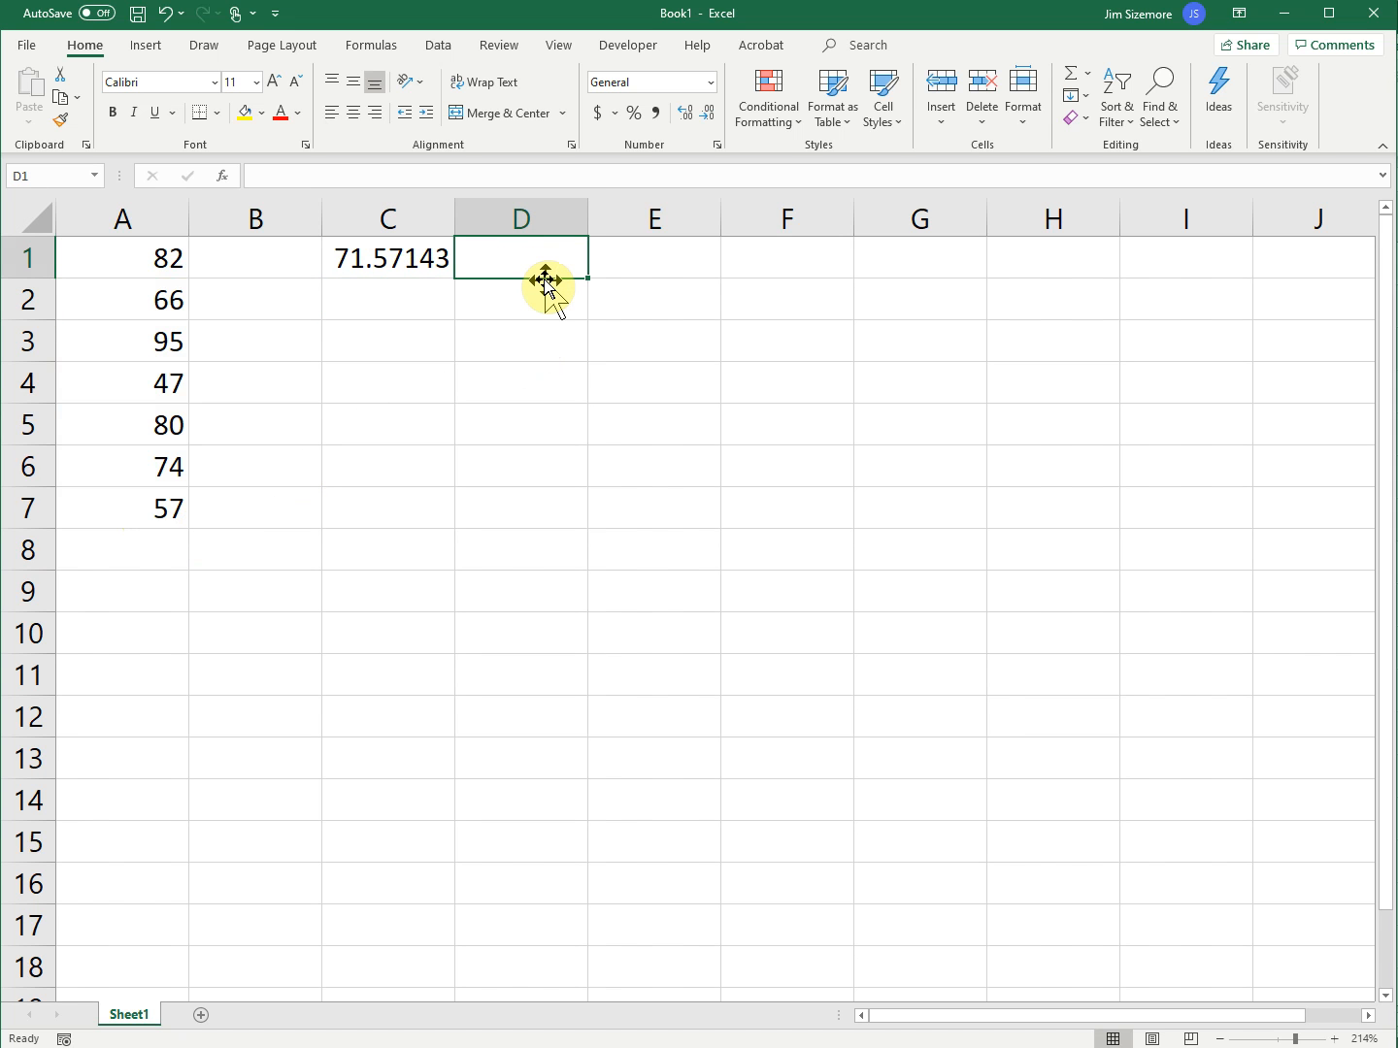
text(=)
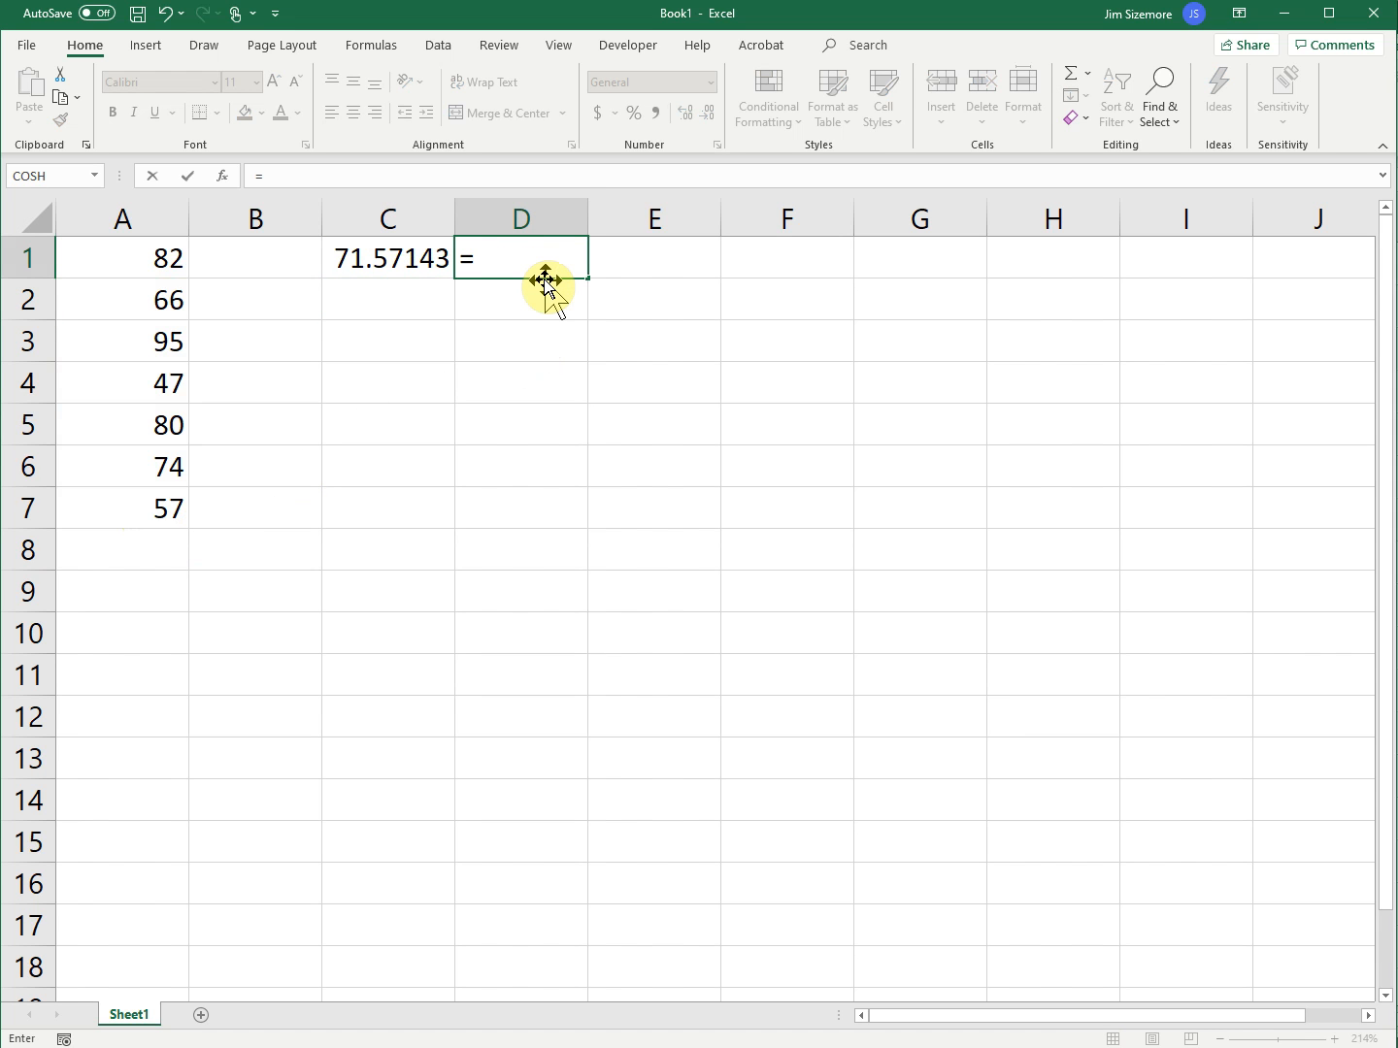
text(sum)
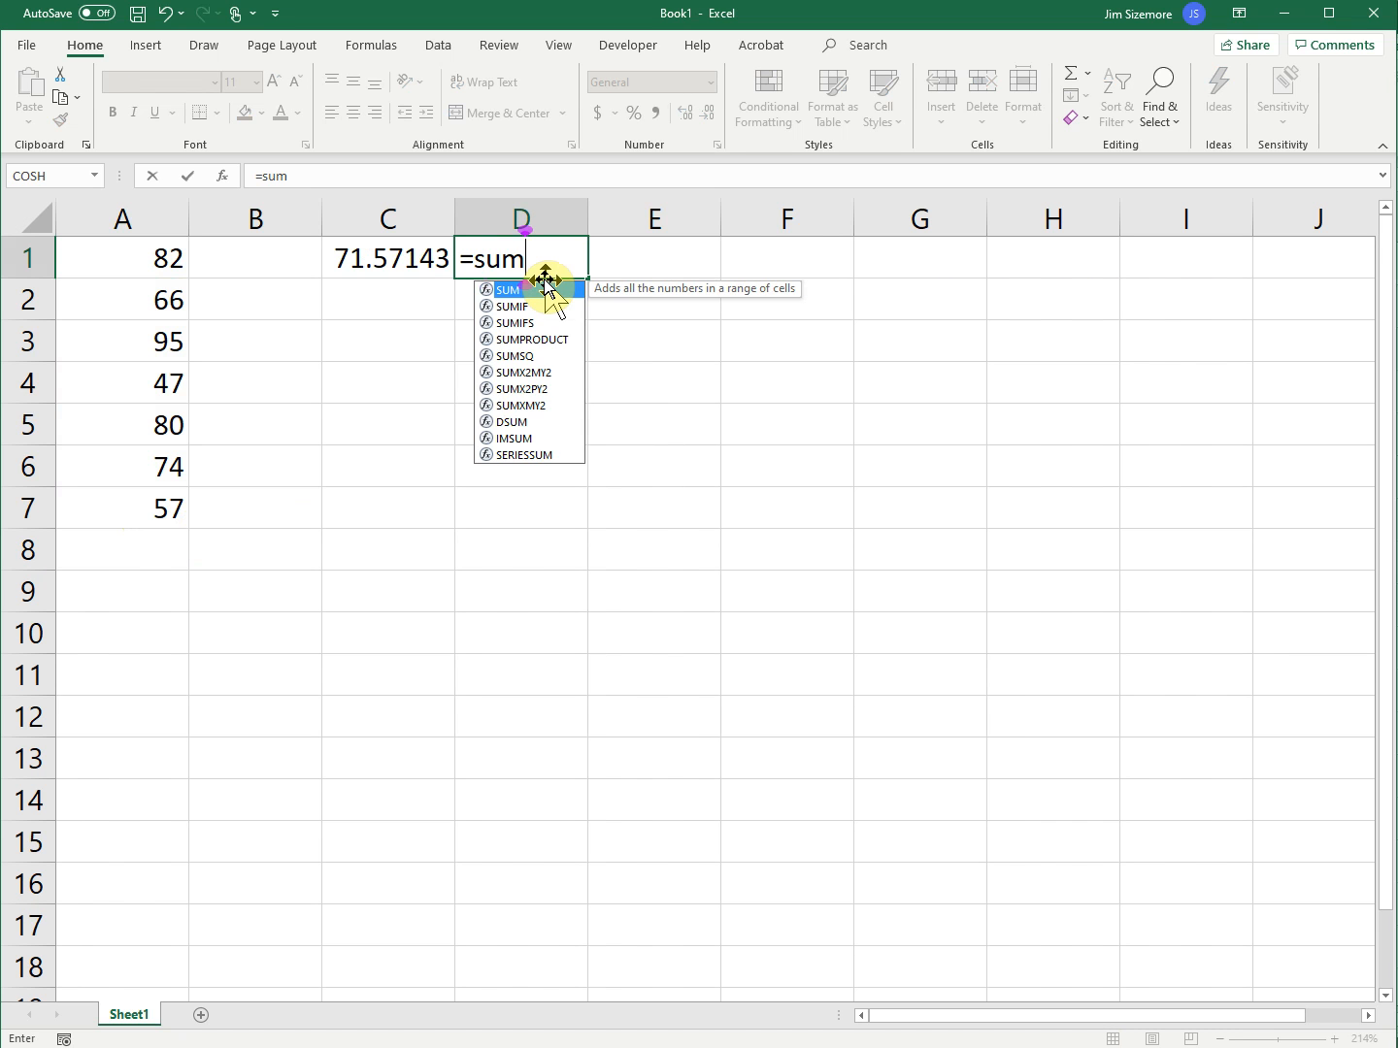
text(()
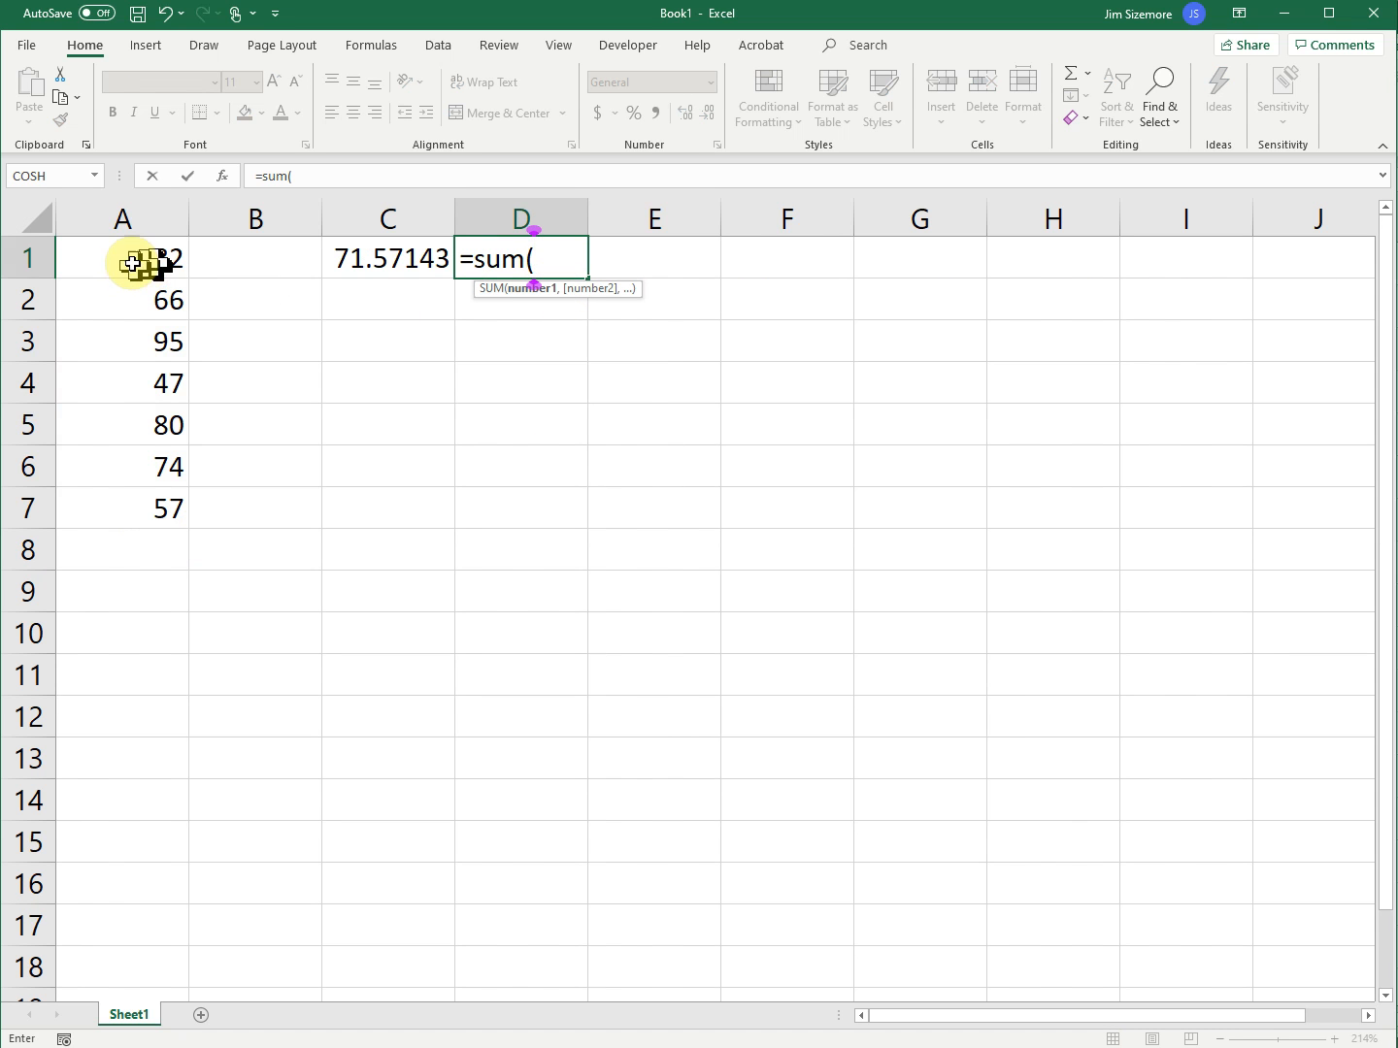
drag(136, 270, 144, 496)
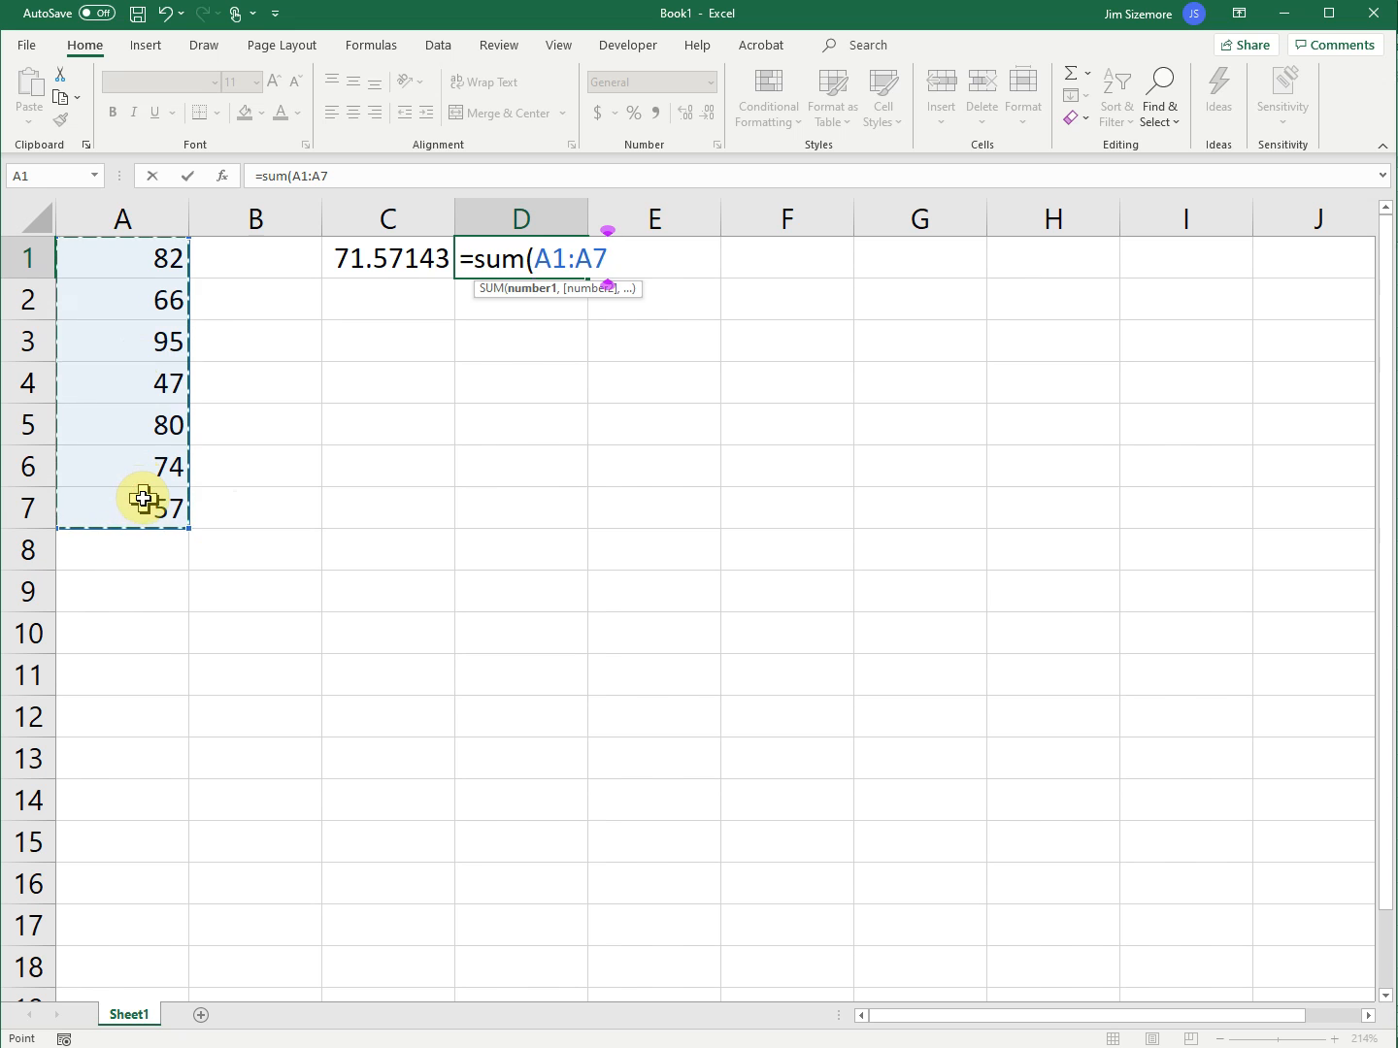
text())
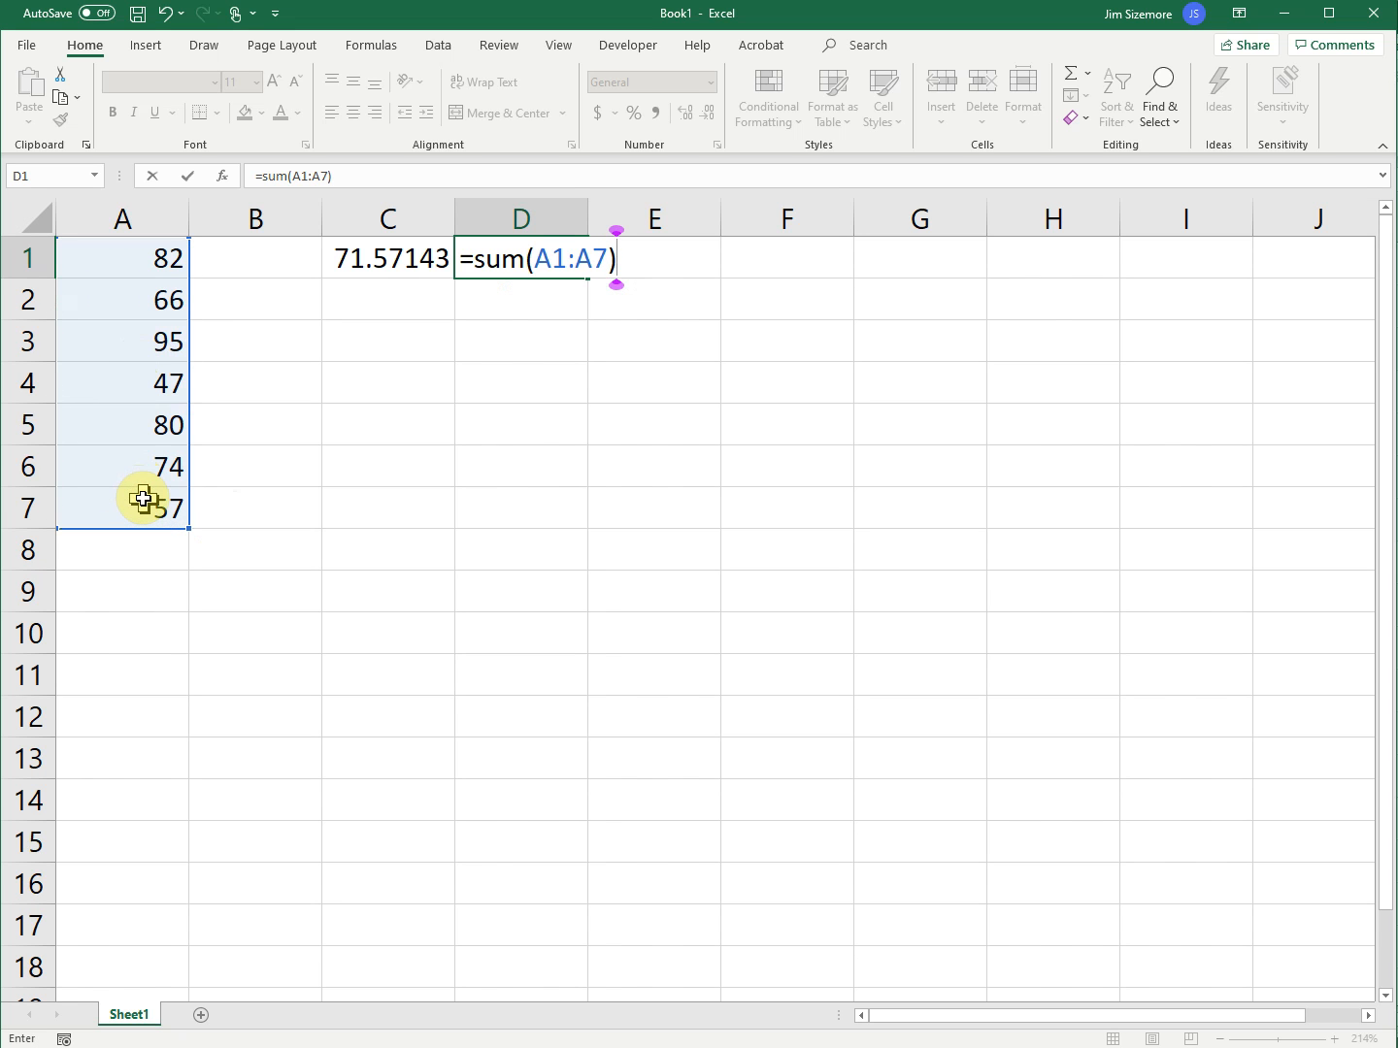
text(/ 7)
key(Return)
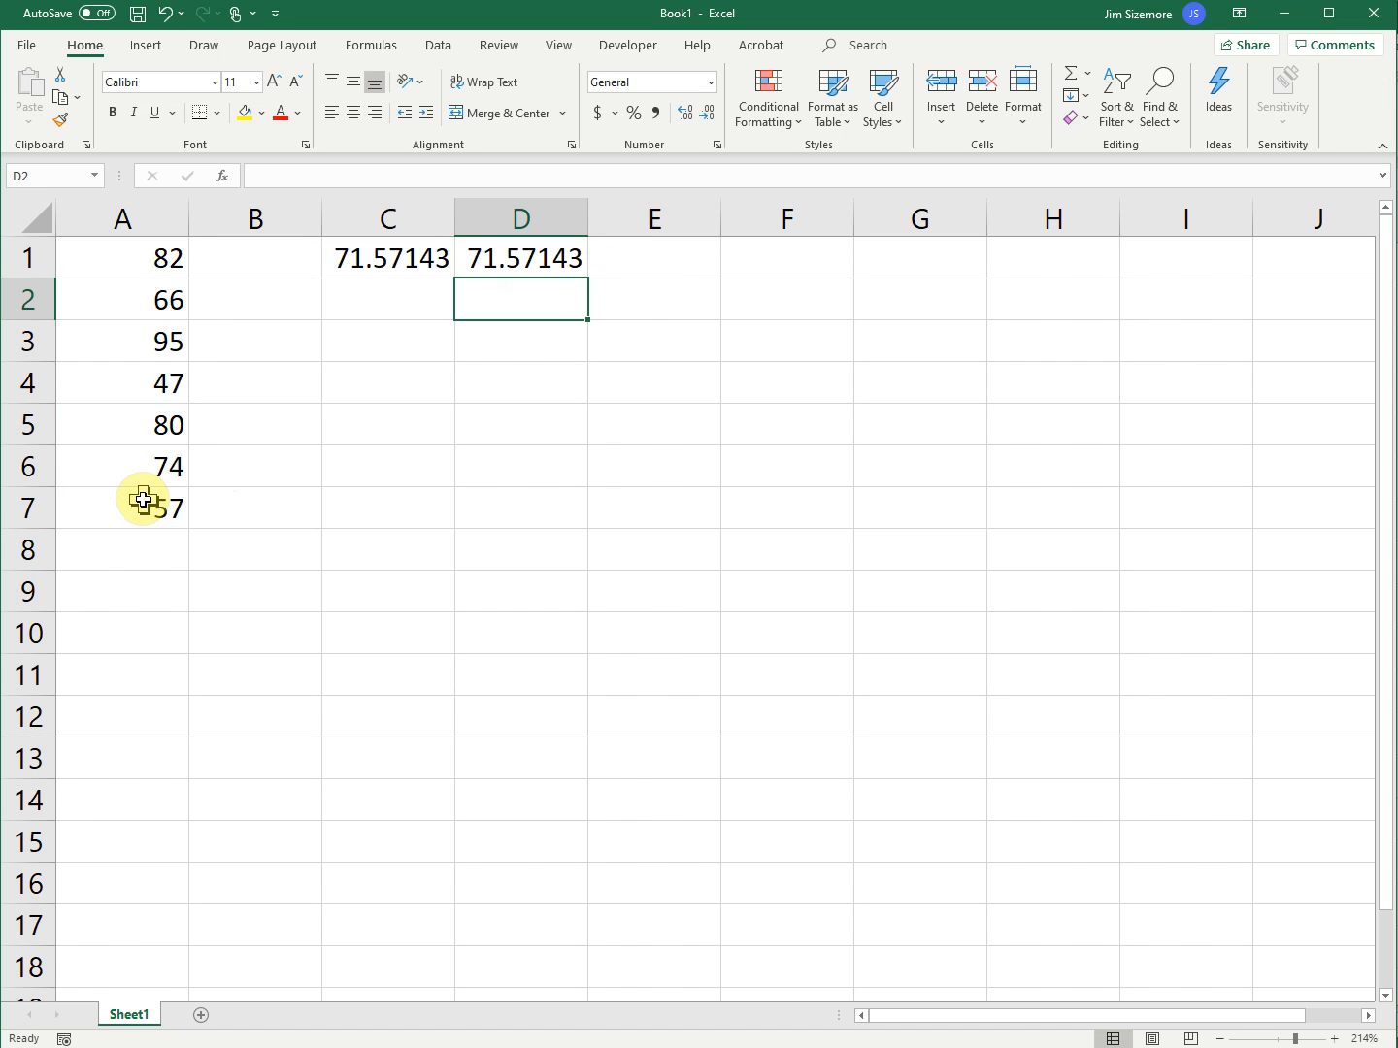
- Label the first row of results by entering "Average" in cell E1
click(633, 259)
text(Average)
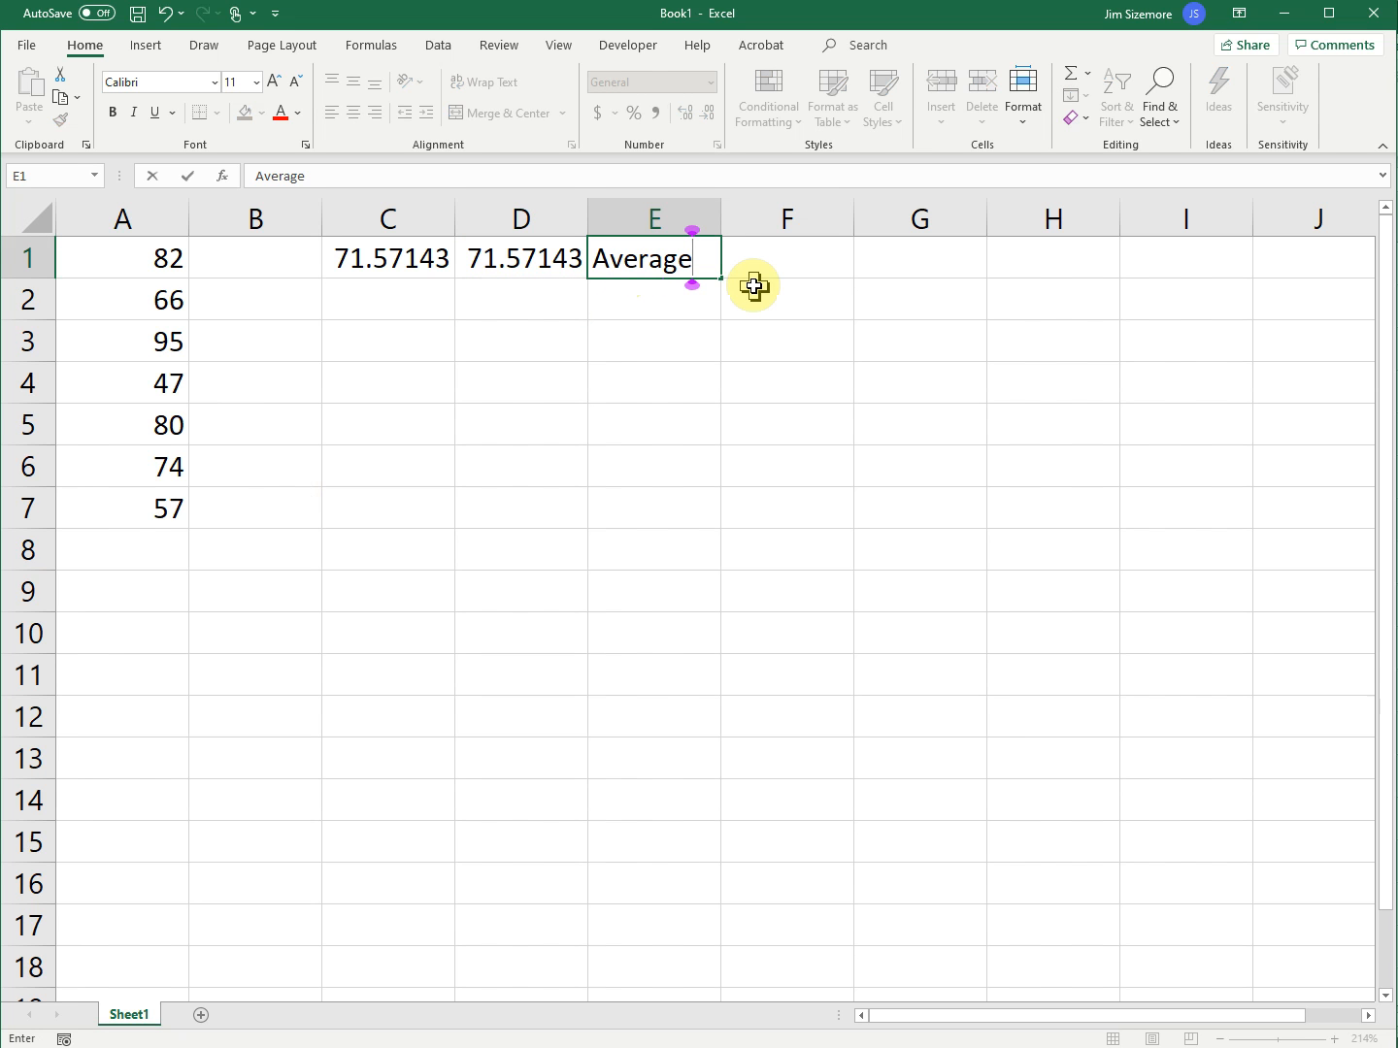
click(398, 318)
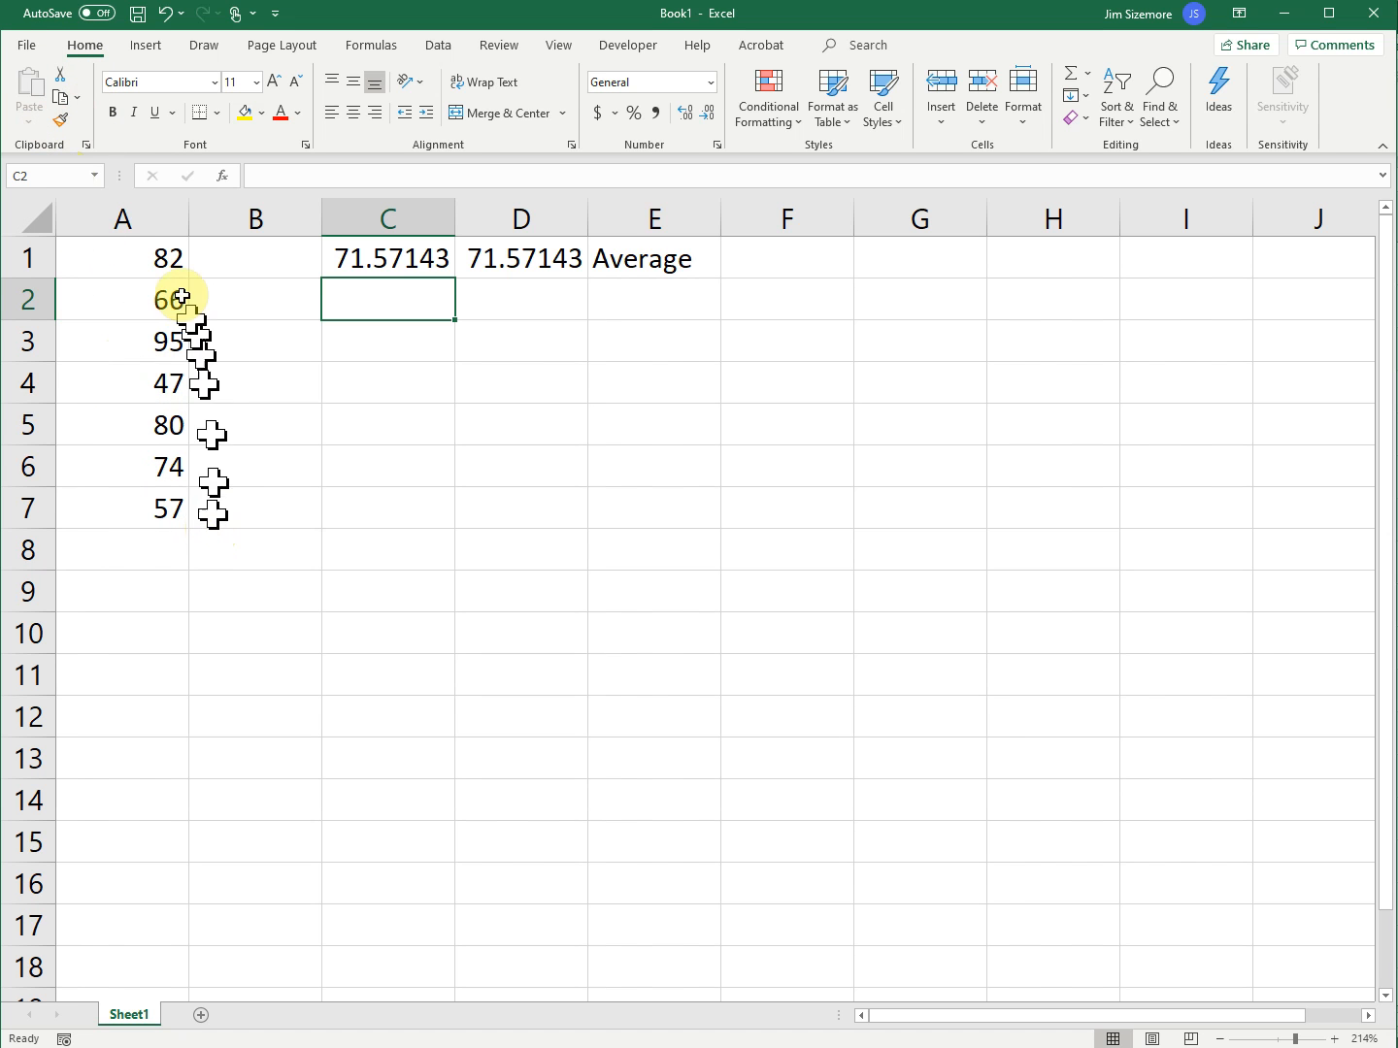
- Sort the scores in column A in ascending order
click(117, 213)
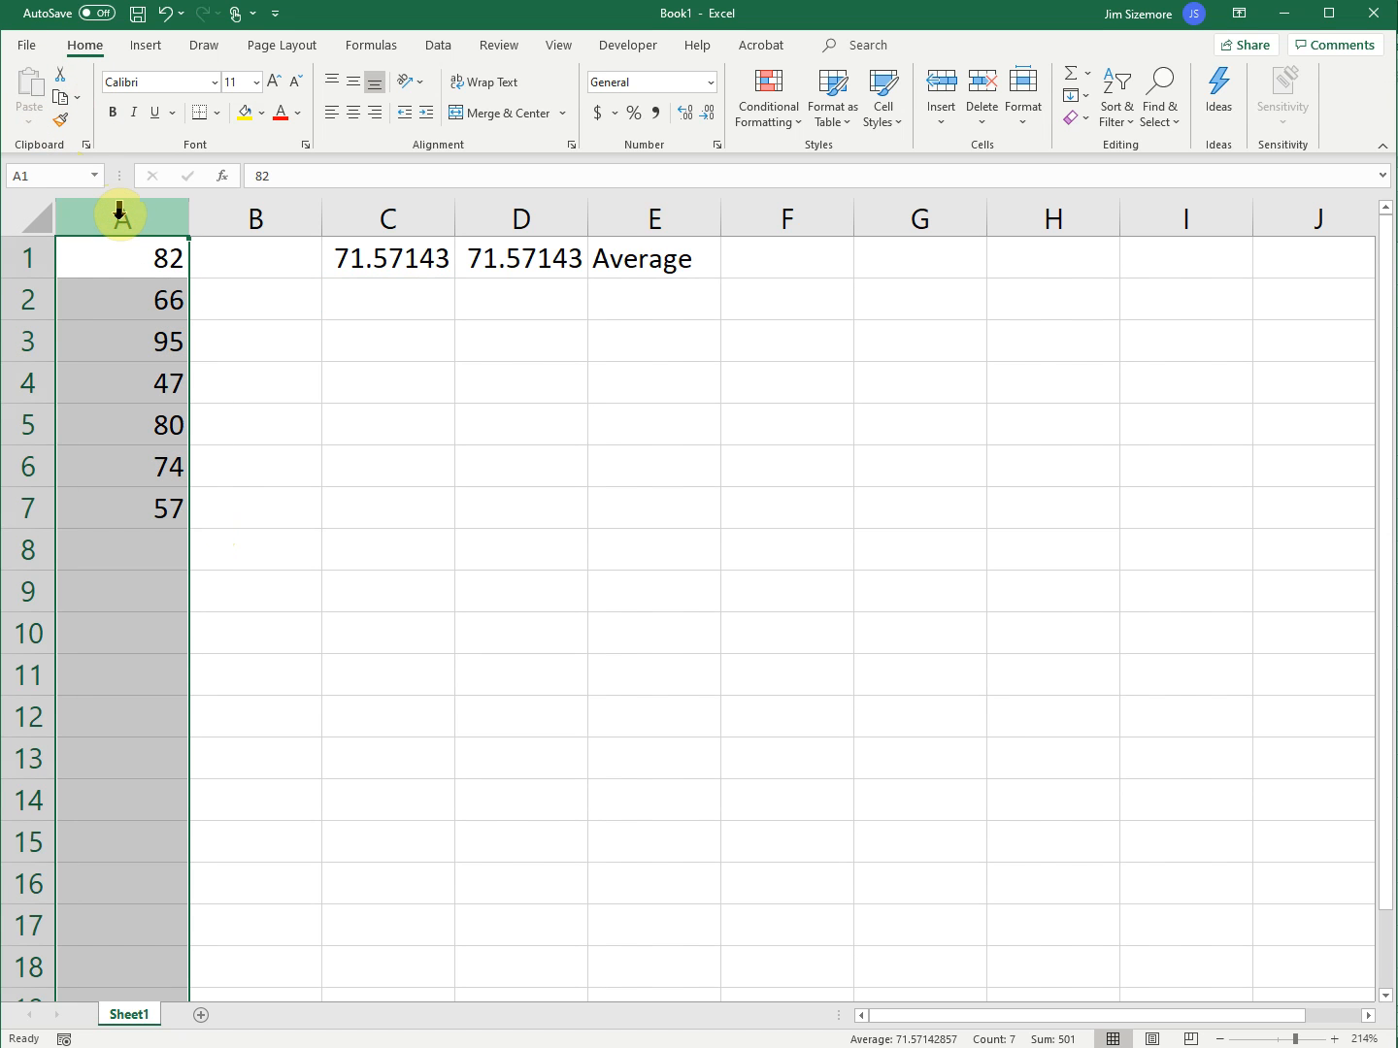
click(442, 48)
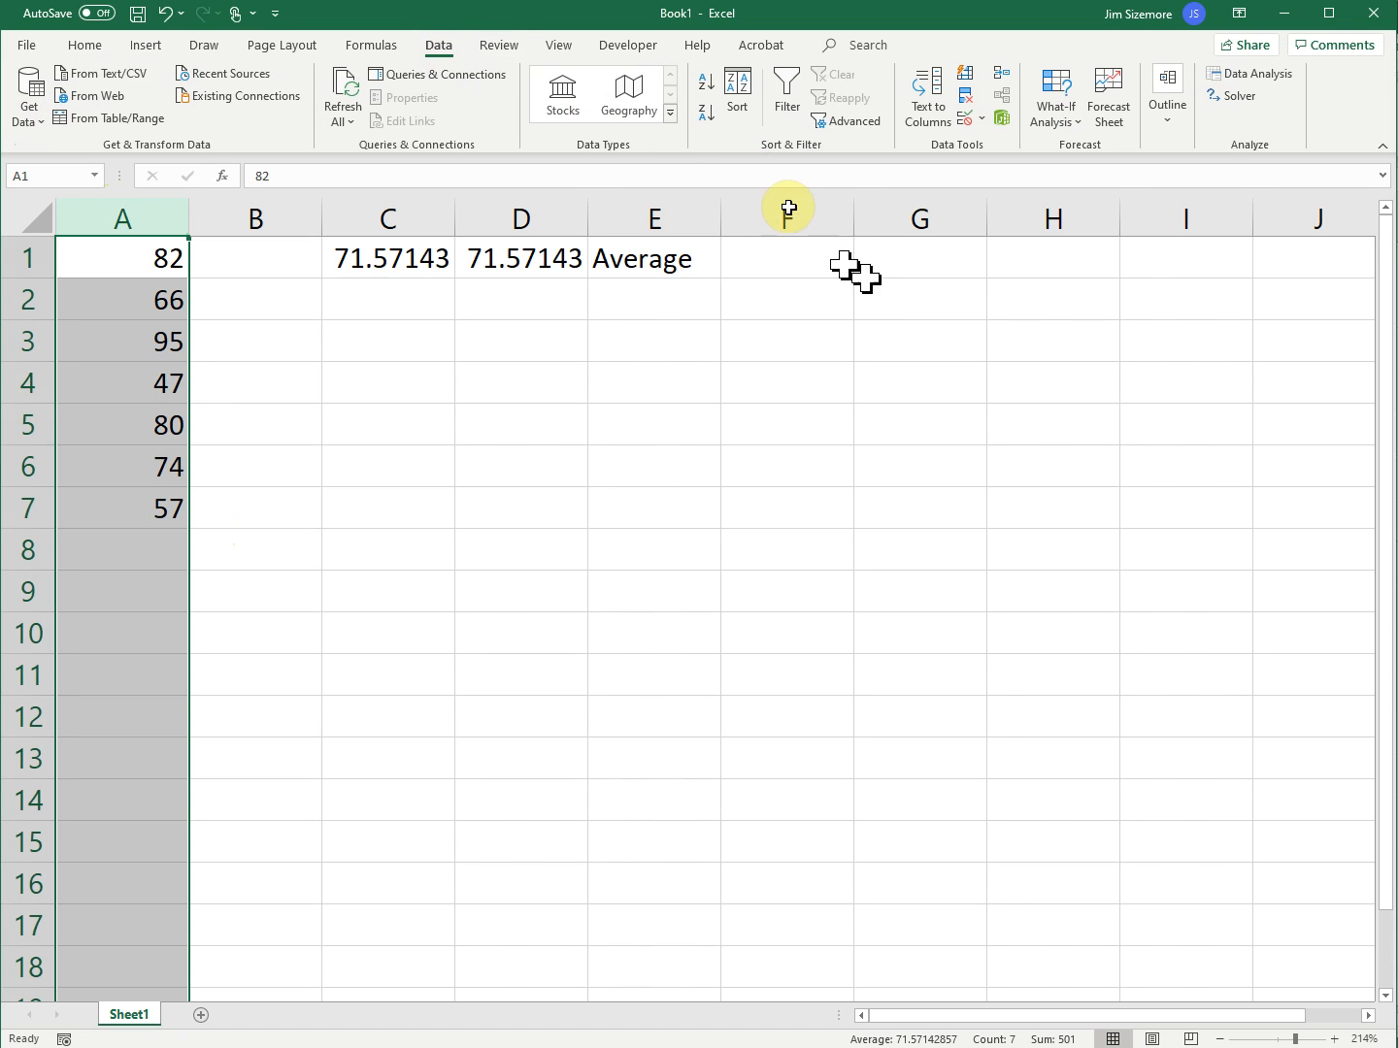
click(705, 92)
key(ctrl+space)
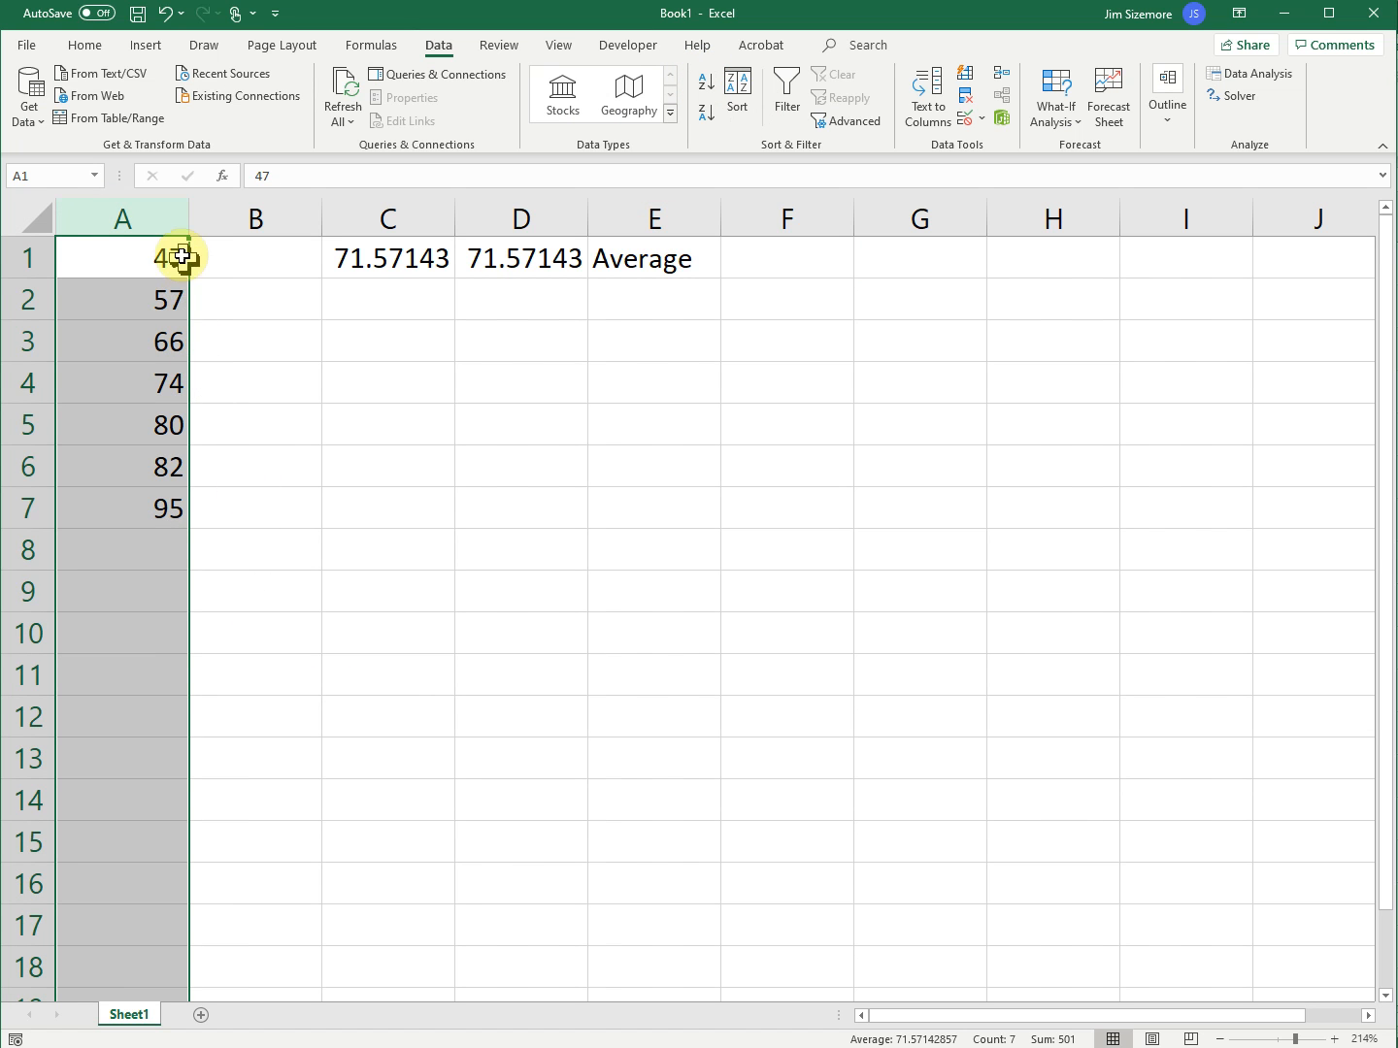
- Enter the middle score from A4, 74, in cell D2 and label it "Median" in cell E2
click(144, 383)
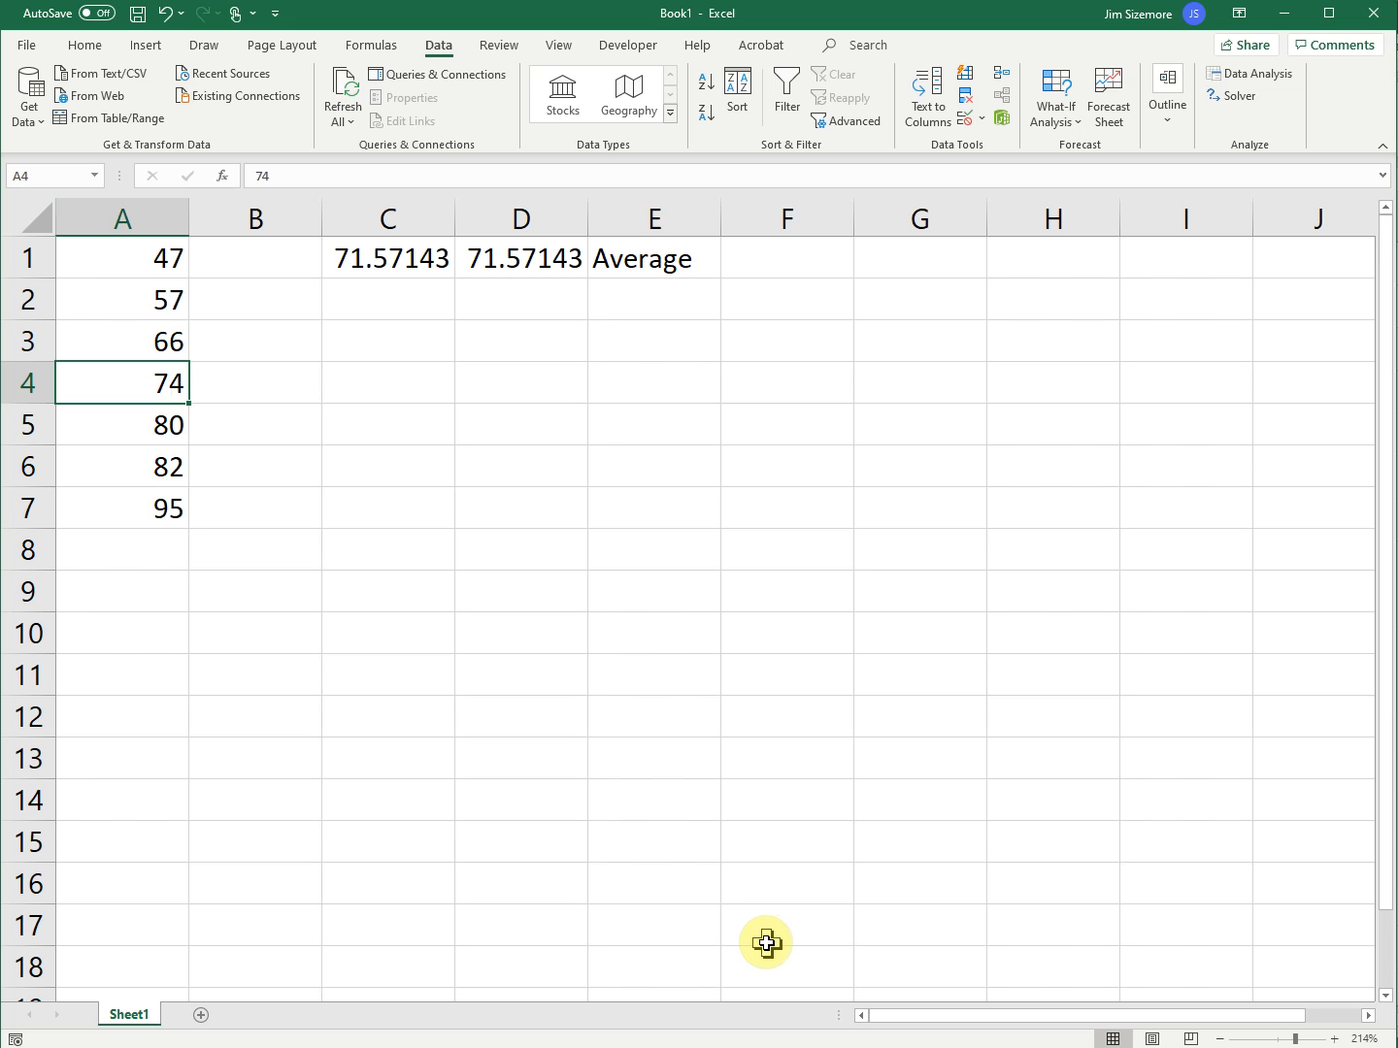
click(534, 304)
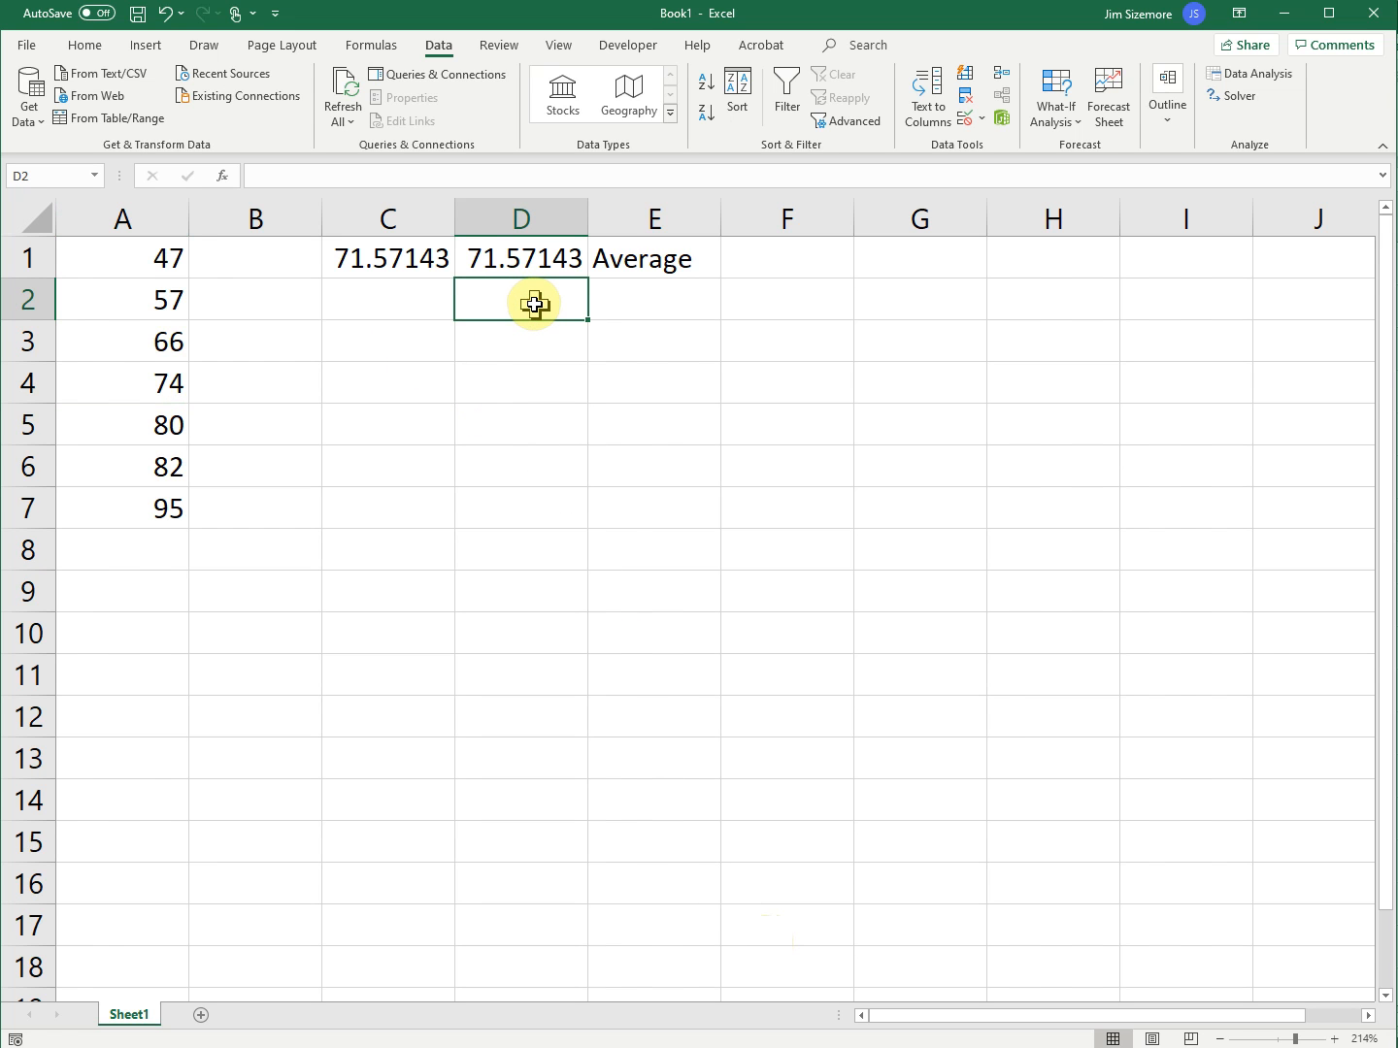
text(74)
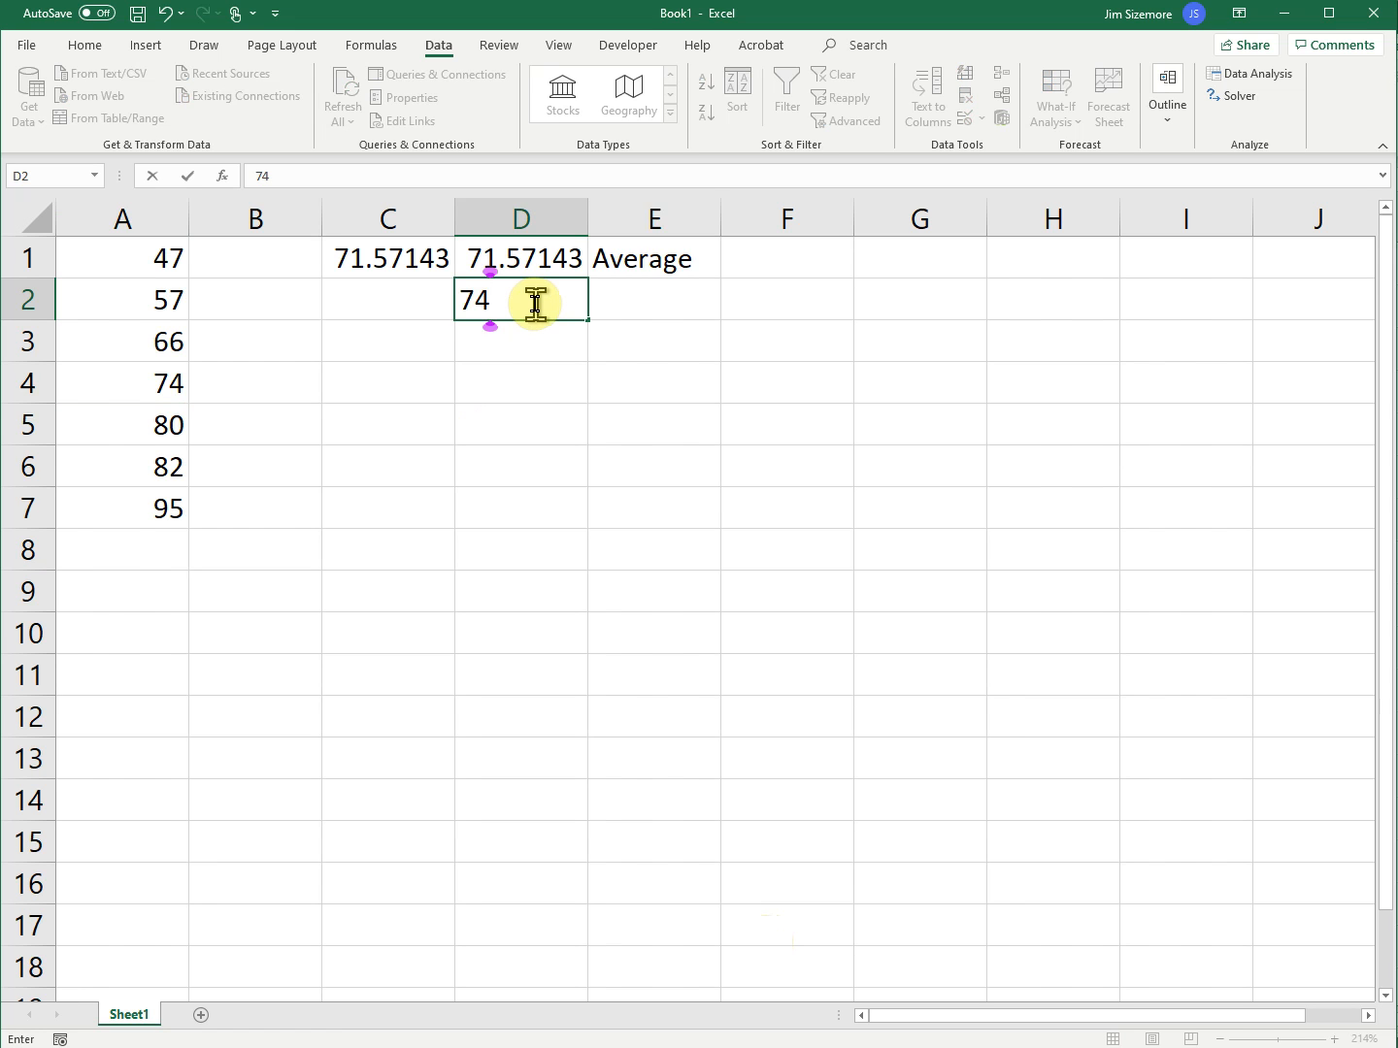
key(Tab)
text(Mediam)
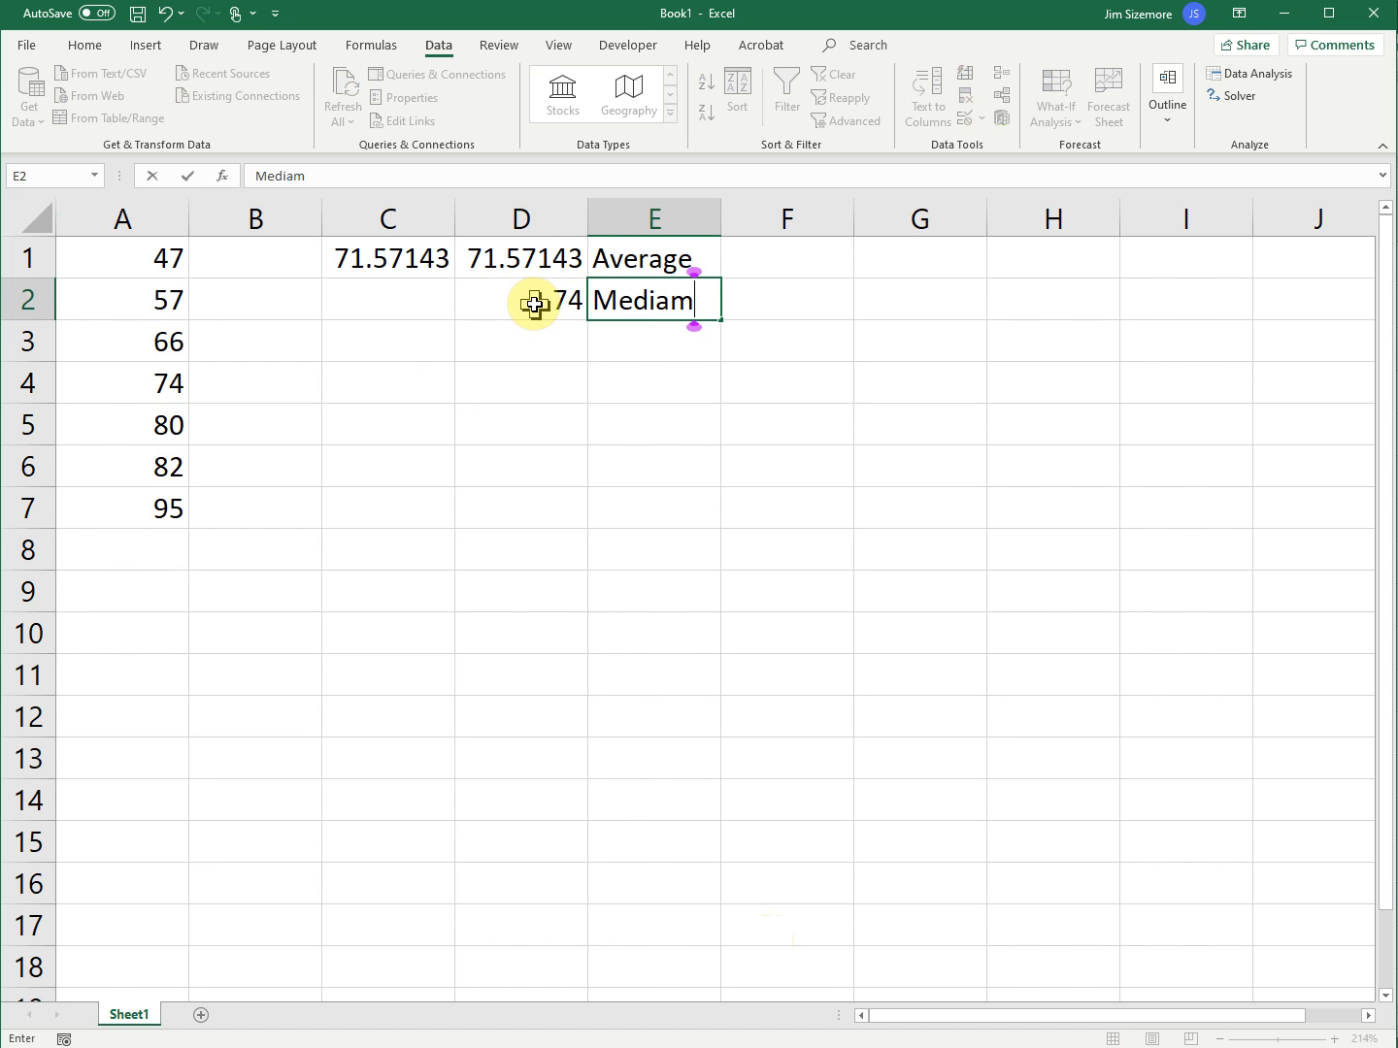
key(BackSpace)
text(n)
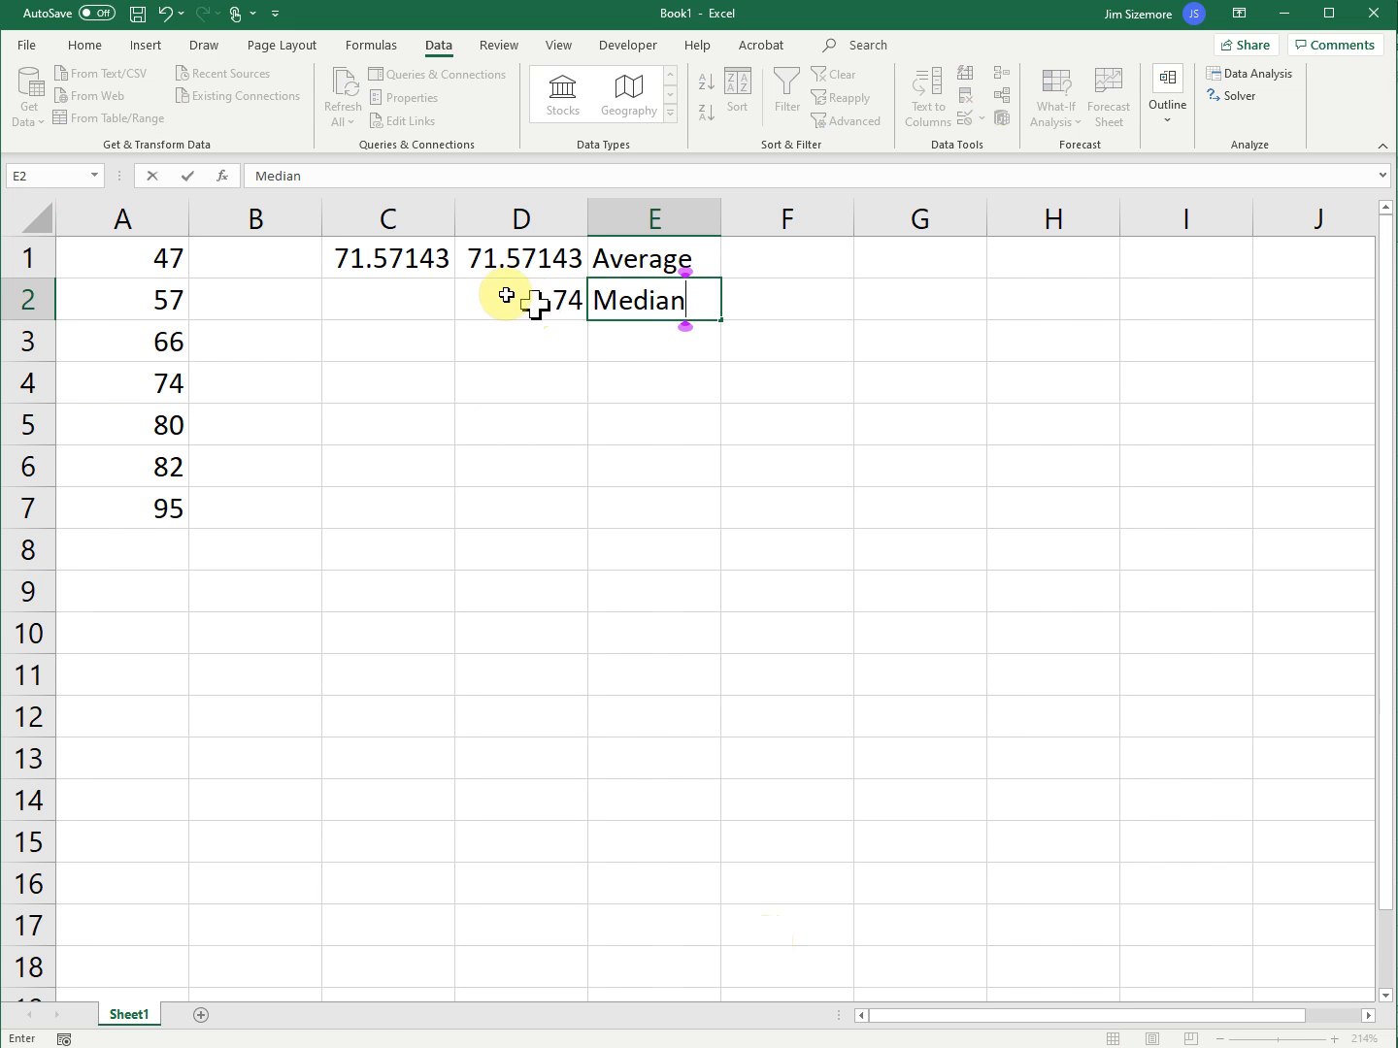
- Calculate the median of the scores in cell C2 with the formula =median(A1:A7)
click(377, 294)
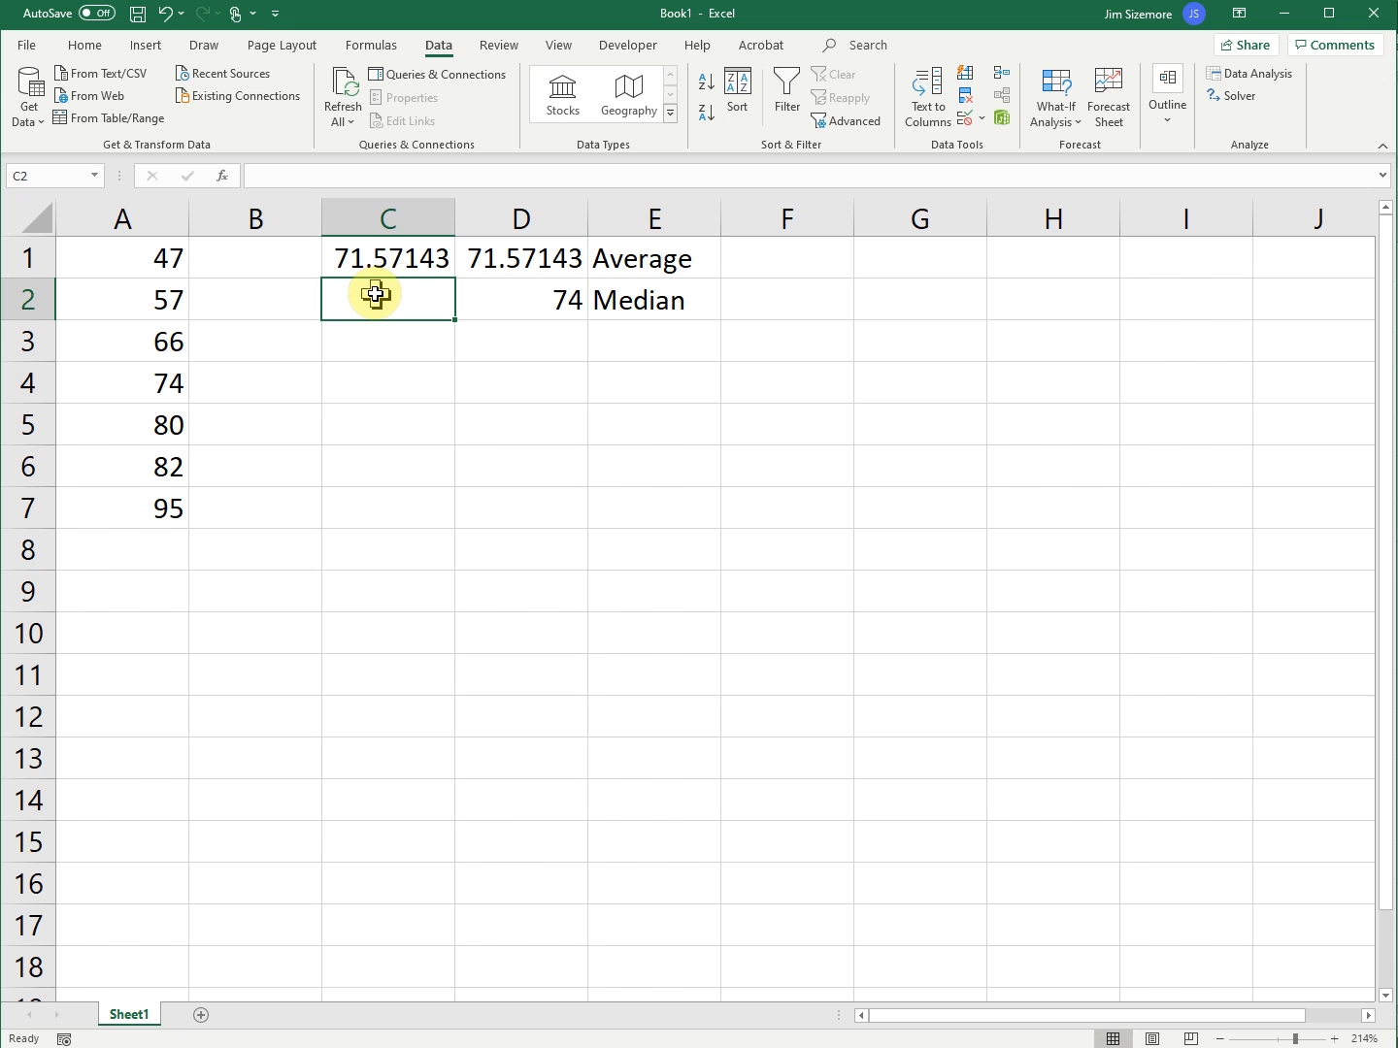
text(=)
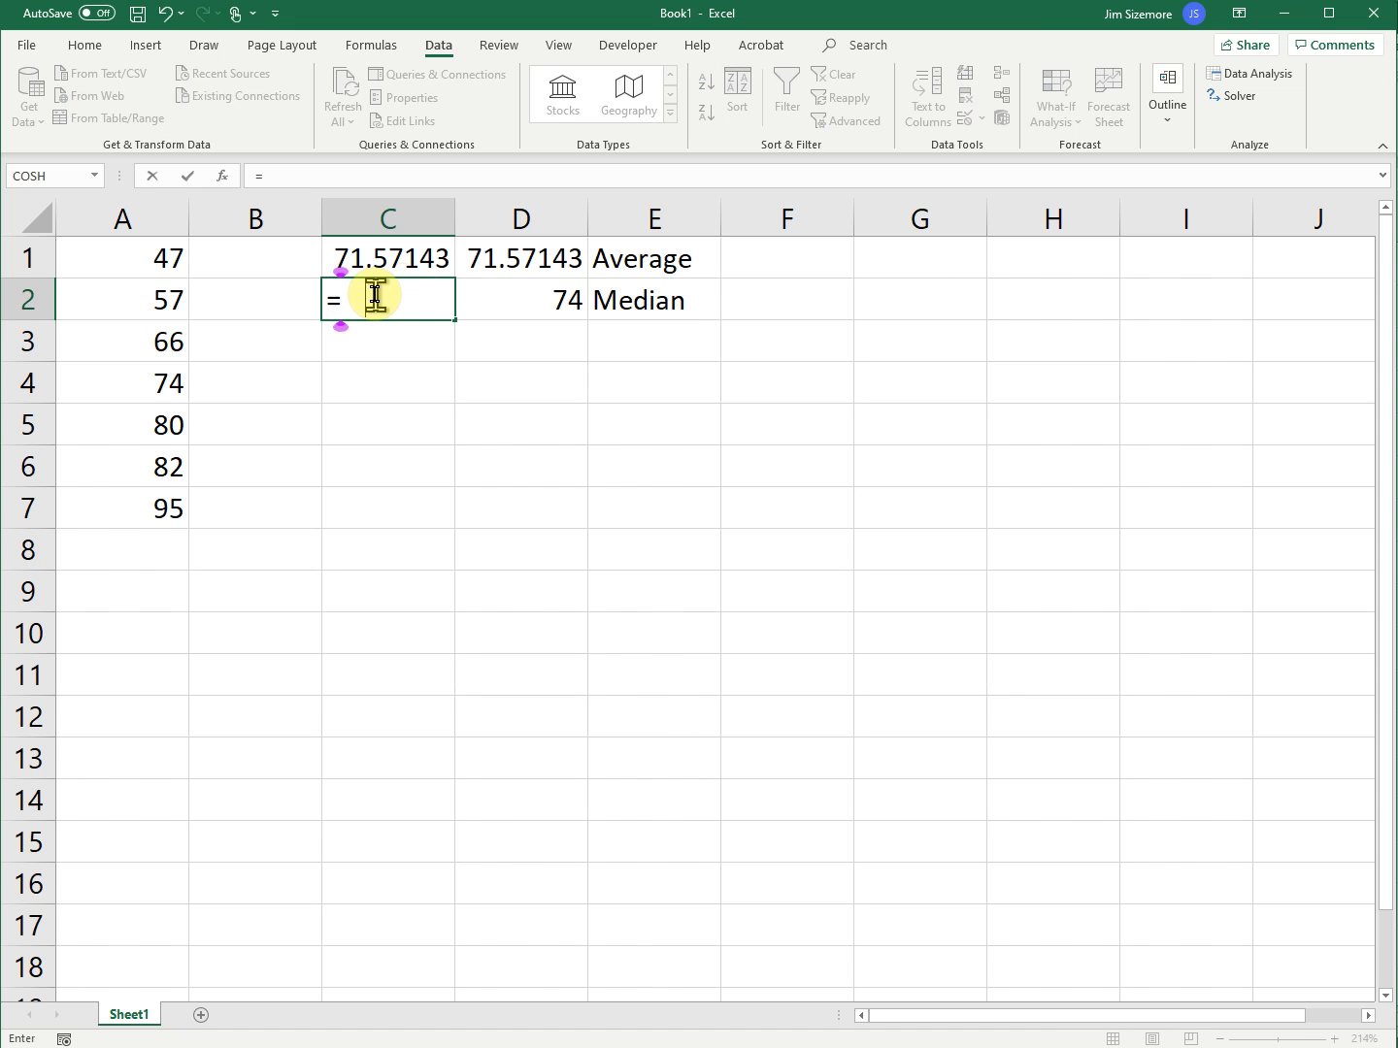
text(median()
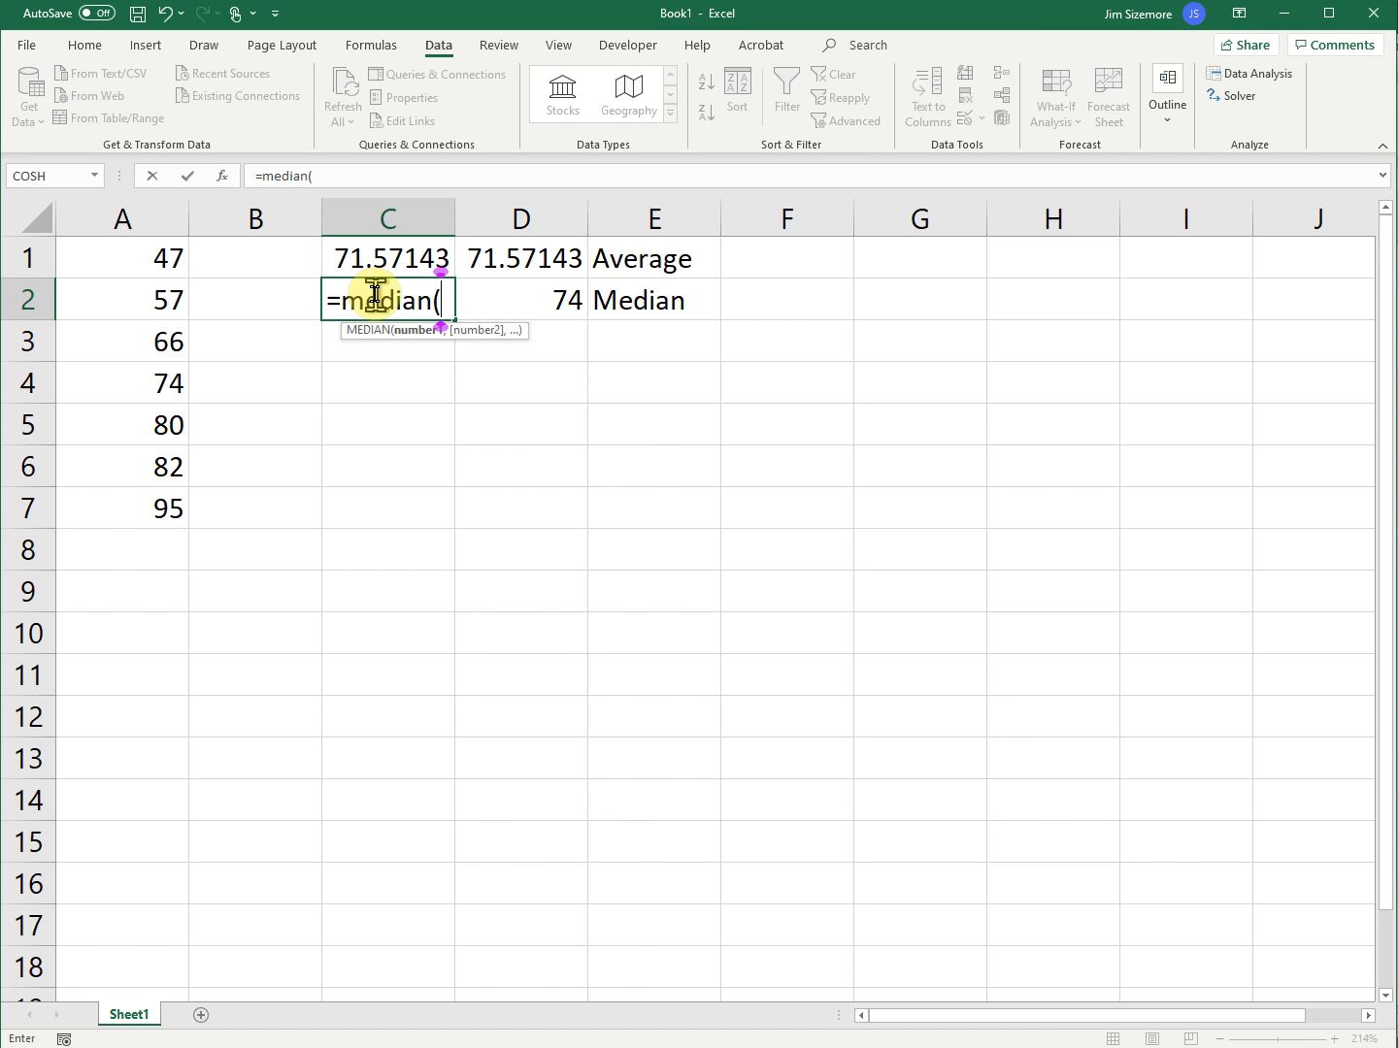
click(136, 260)
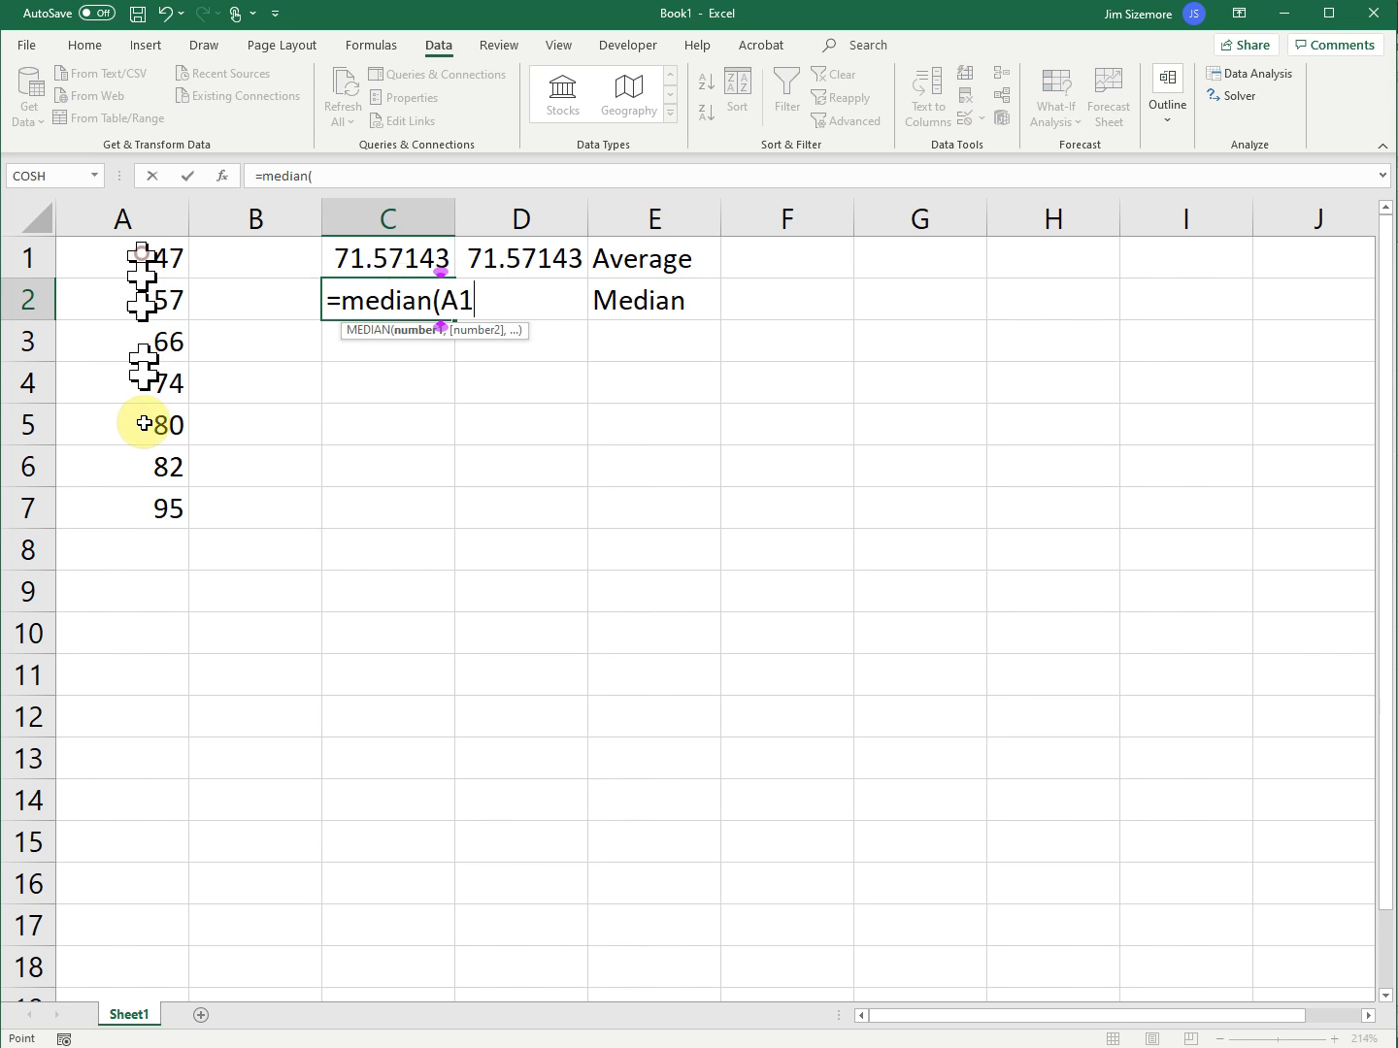
drag(142, 506, 131, 510)
text())
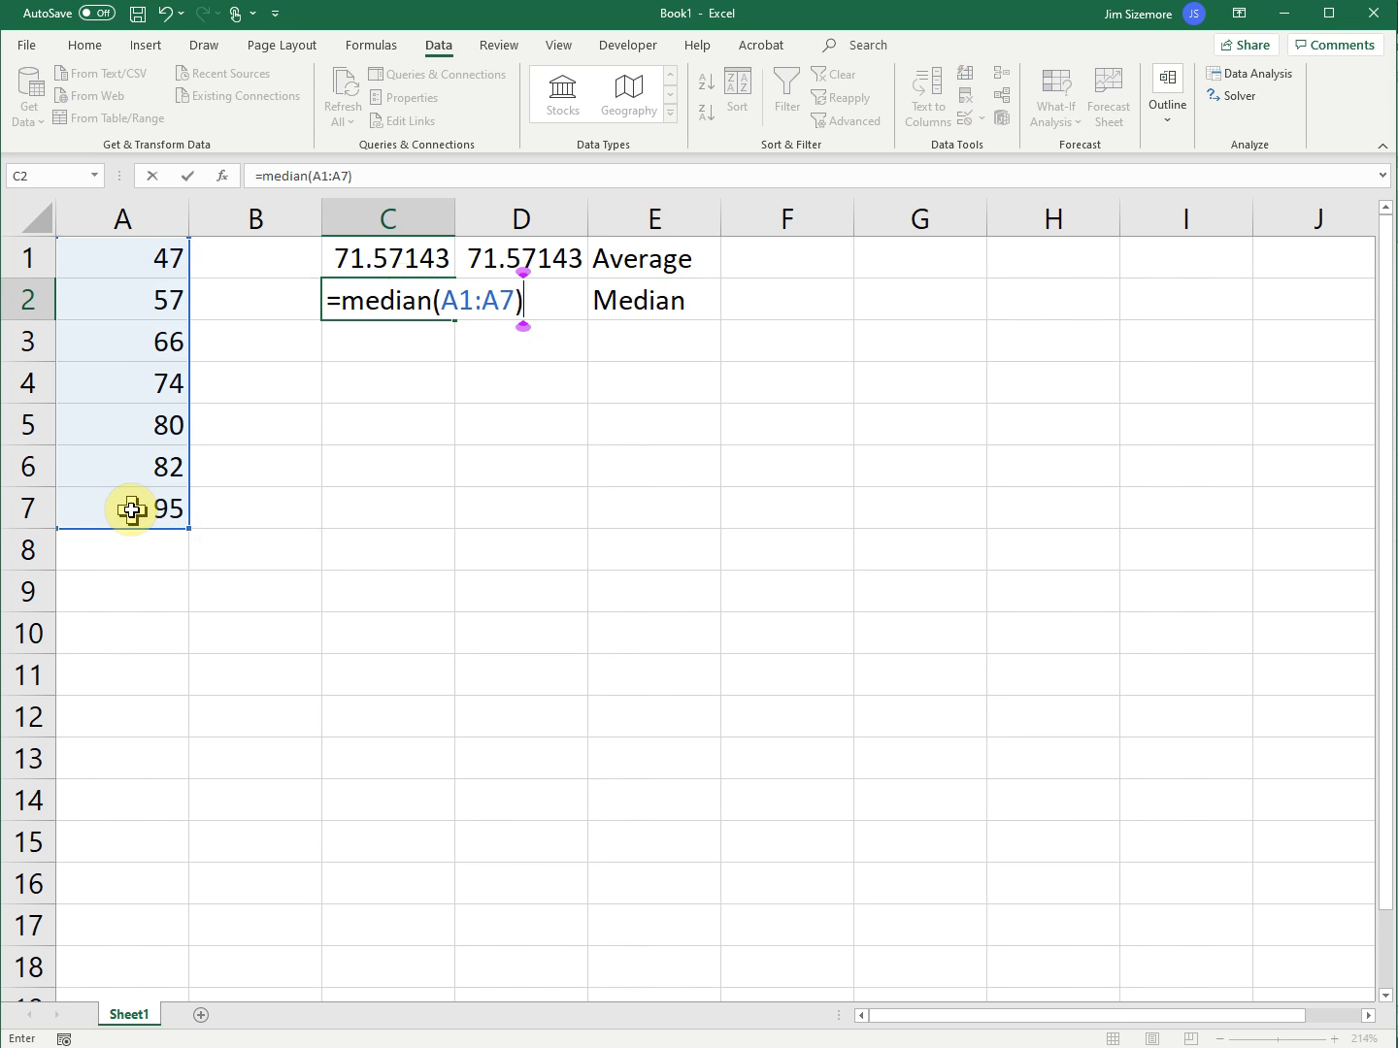
key(ctrl+Return)
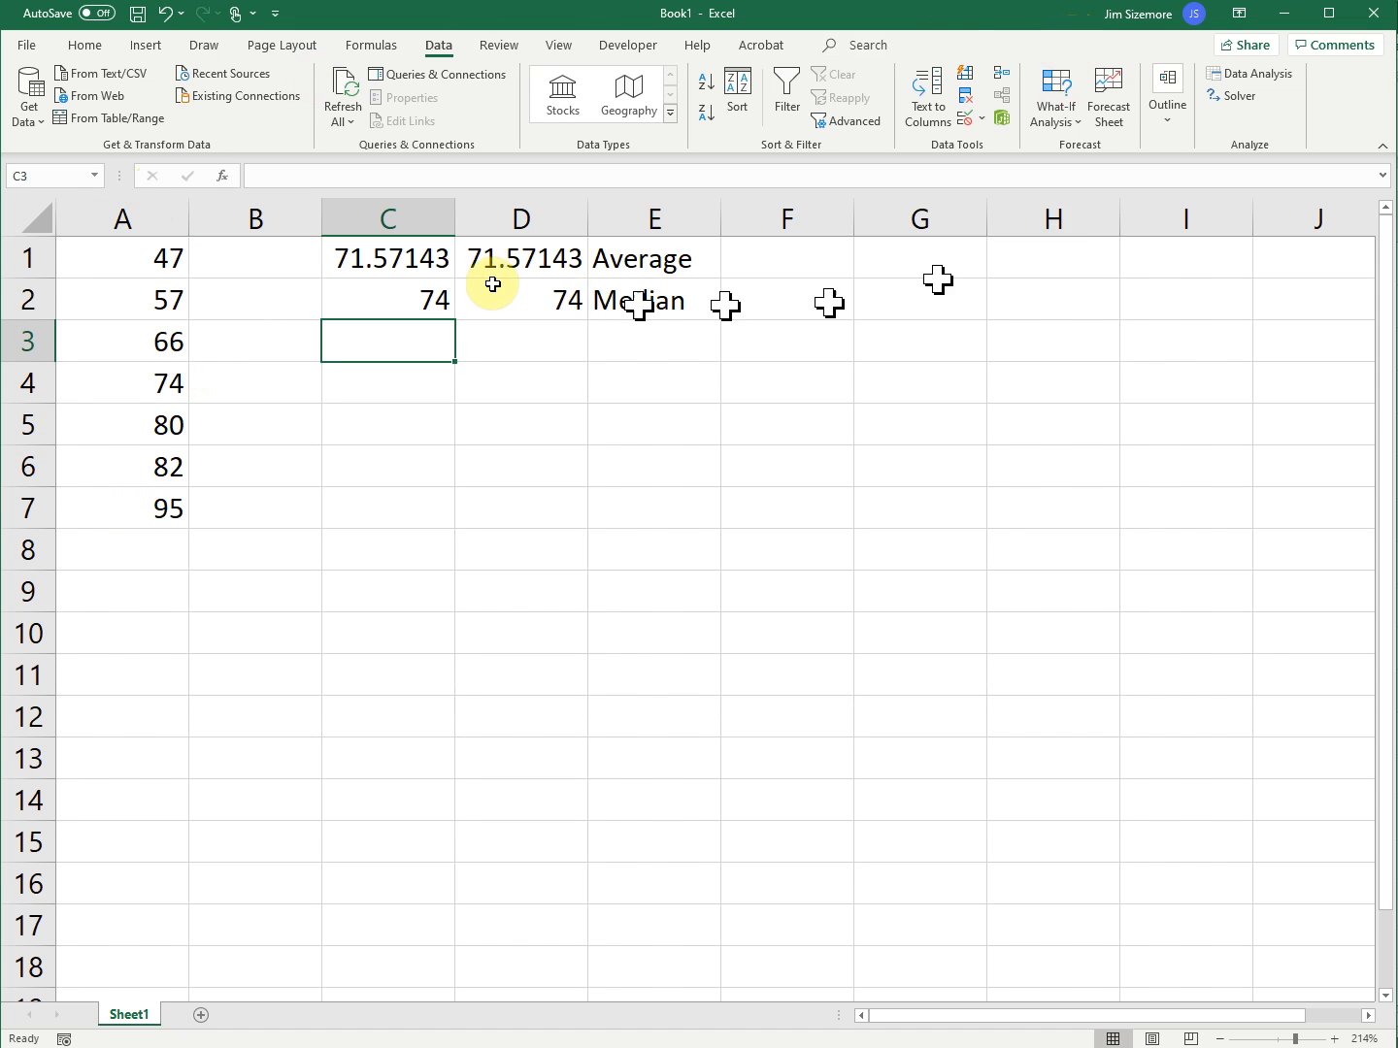
click(419, 258)
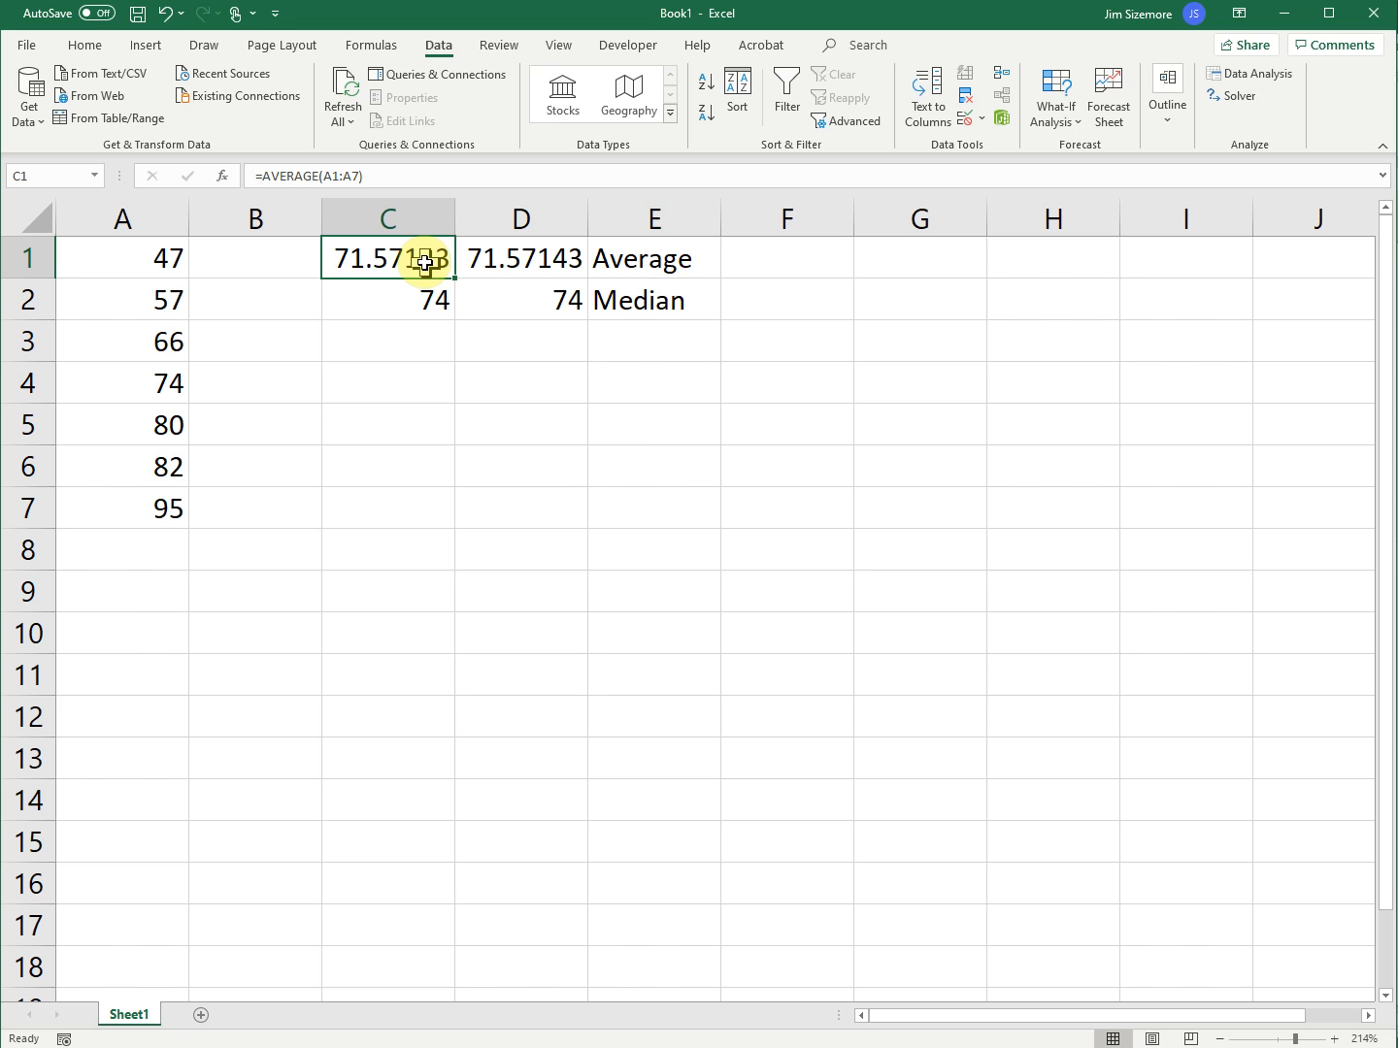
click(660, 293)
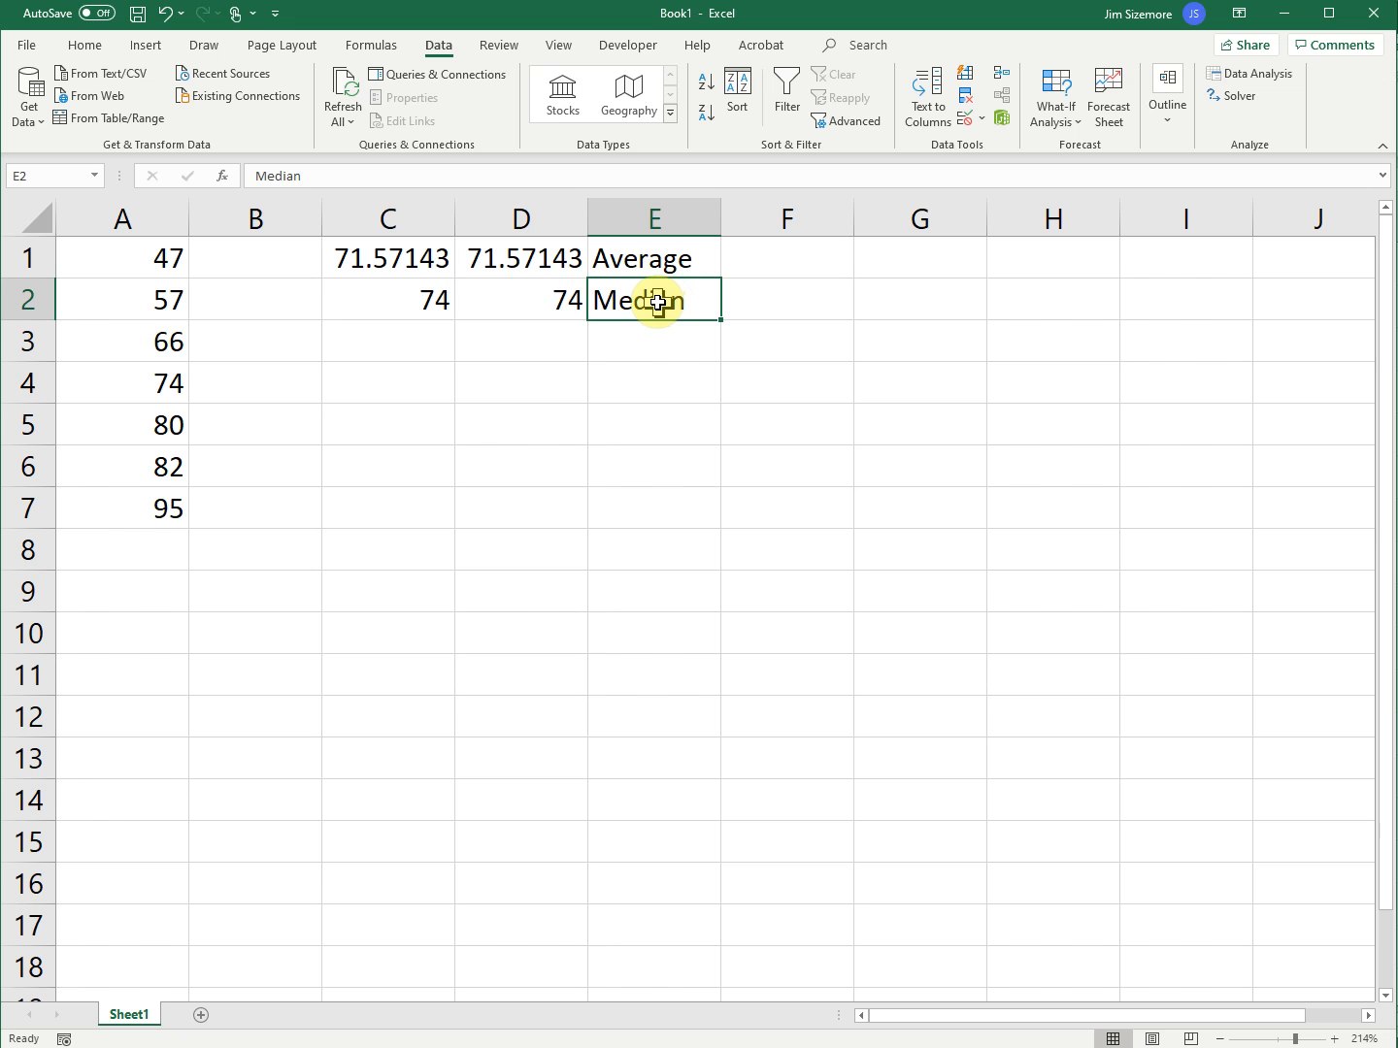
click(397, 262)
click(416, 299)
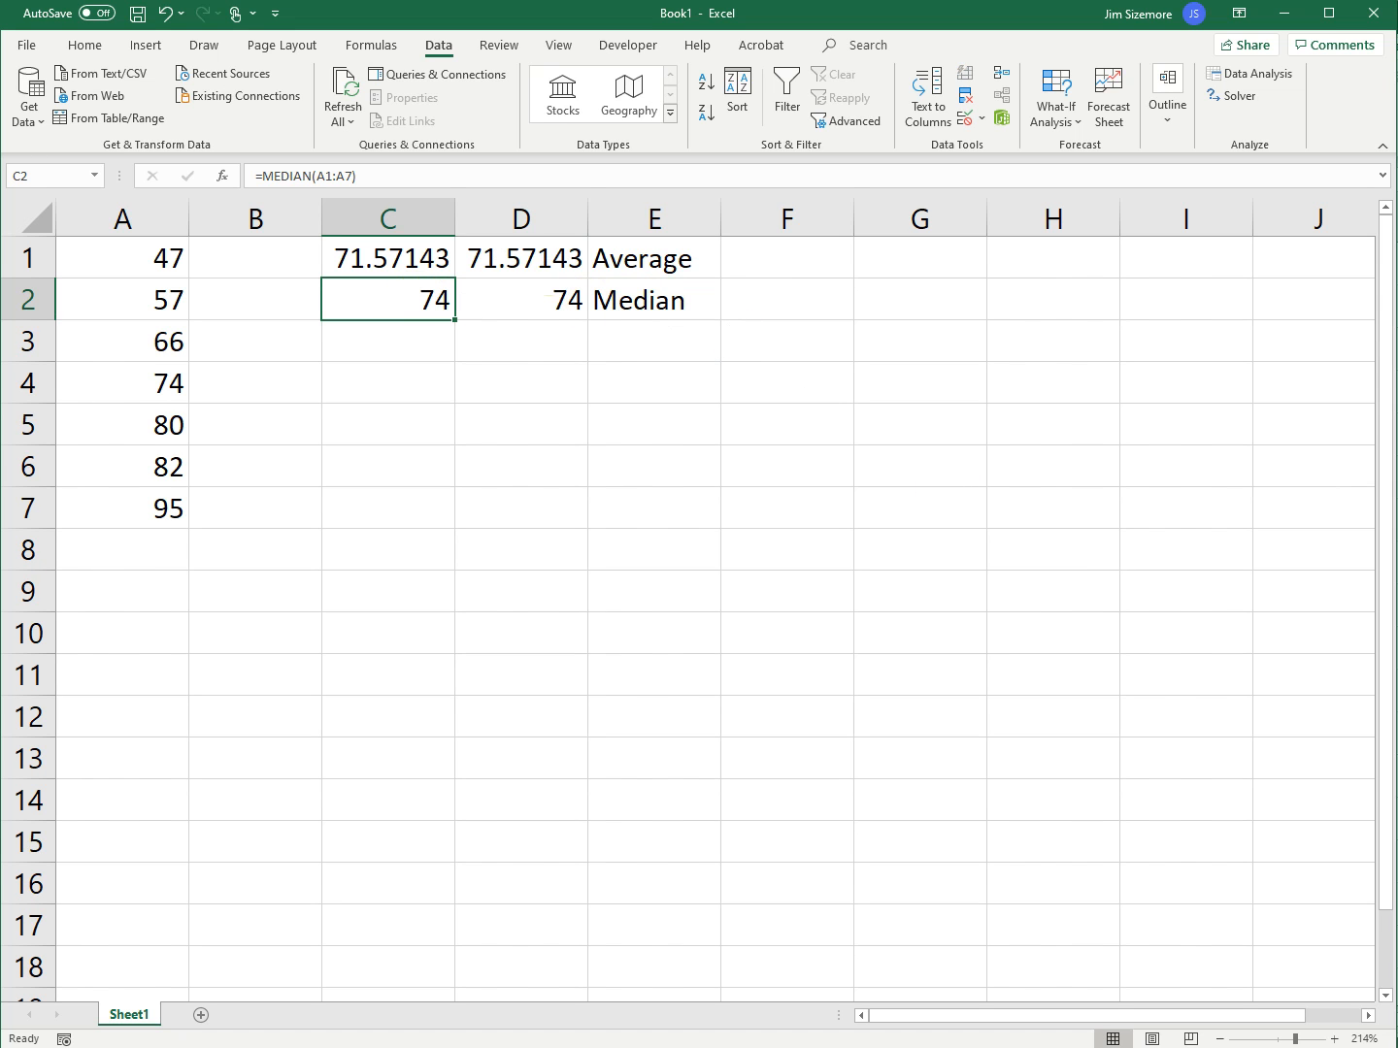
- Consult the next part of the reference PDF and examine the scores in A1:A7 for repeated values
key(alt+Tab)
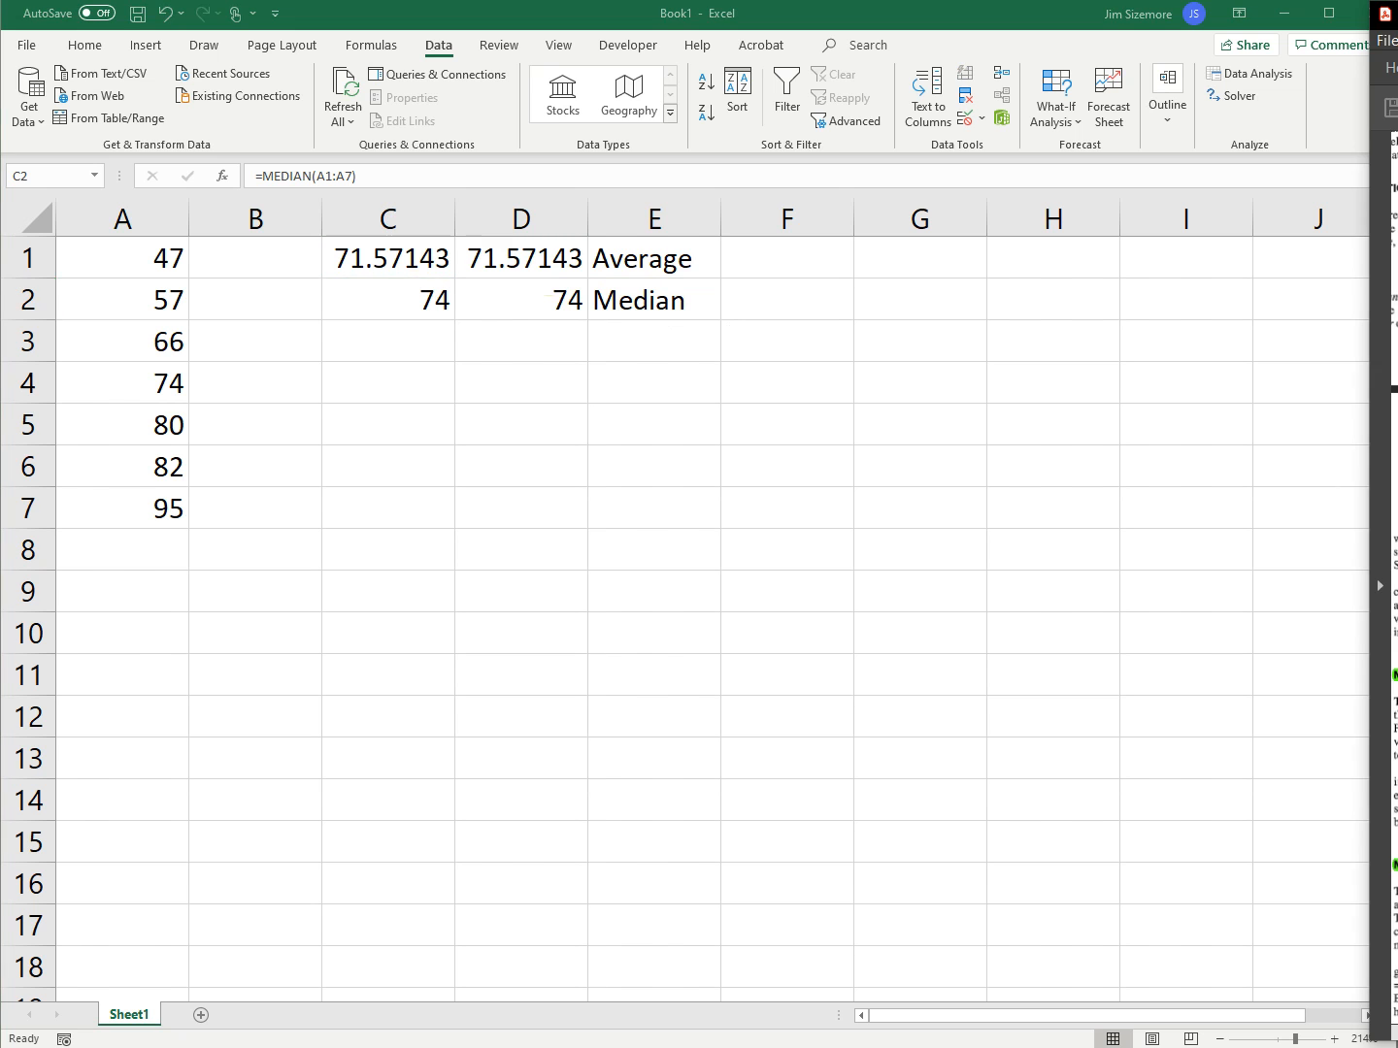
scroll(1393, 581, down, 5)
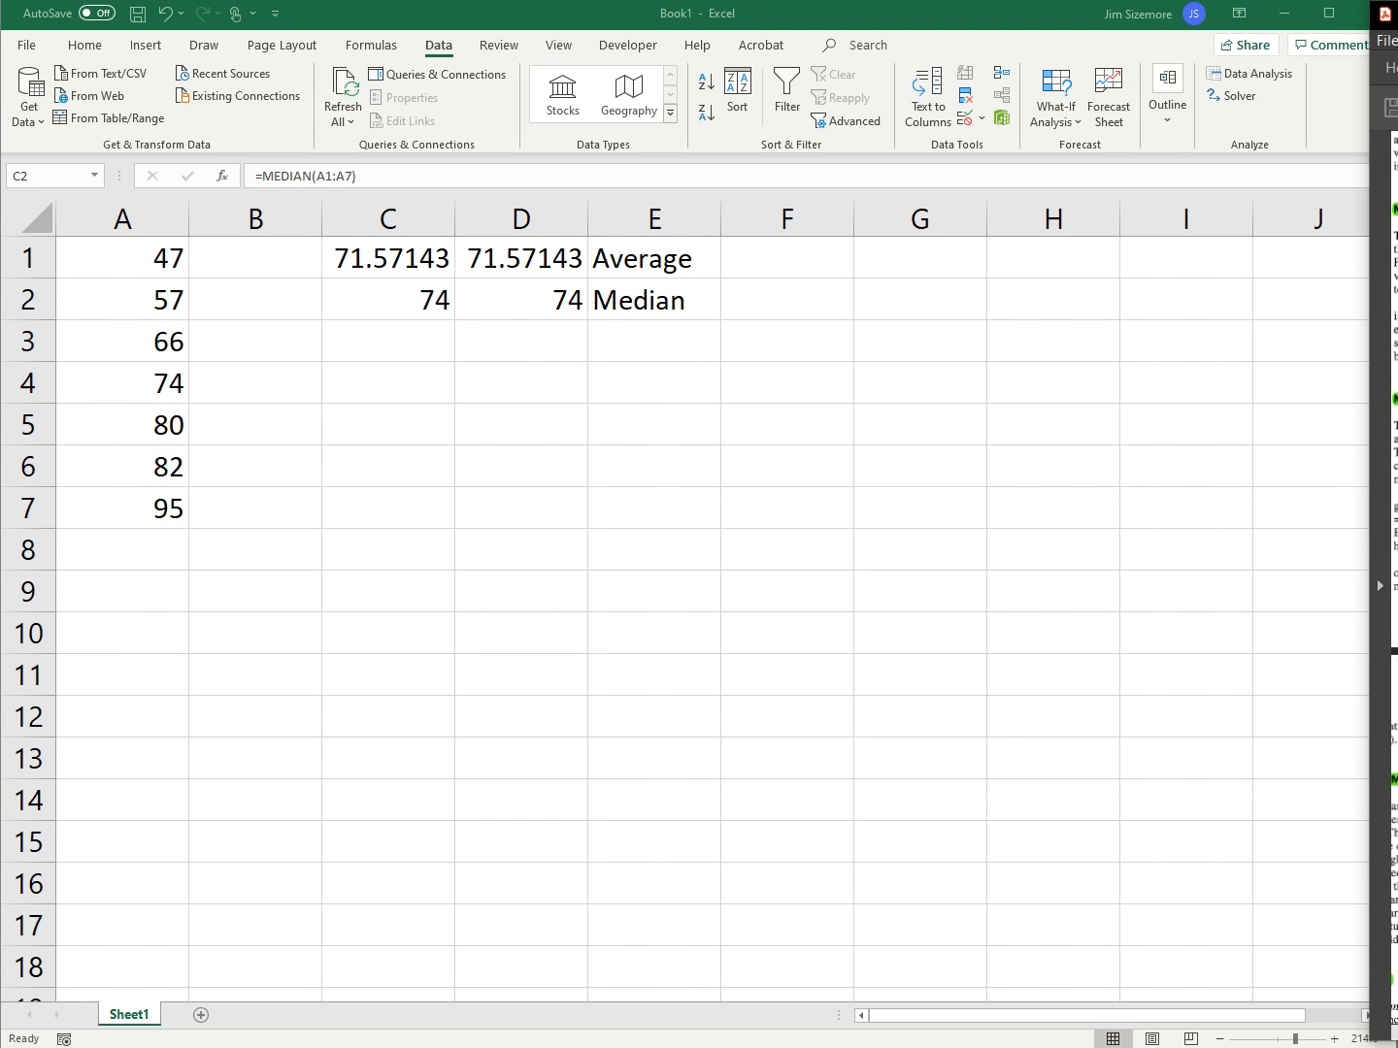
key(alt+Tab)
click(406, 337)
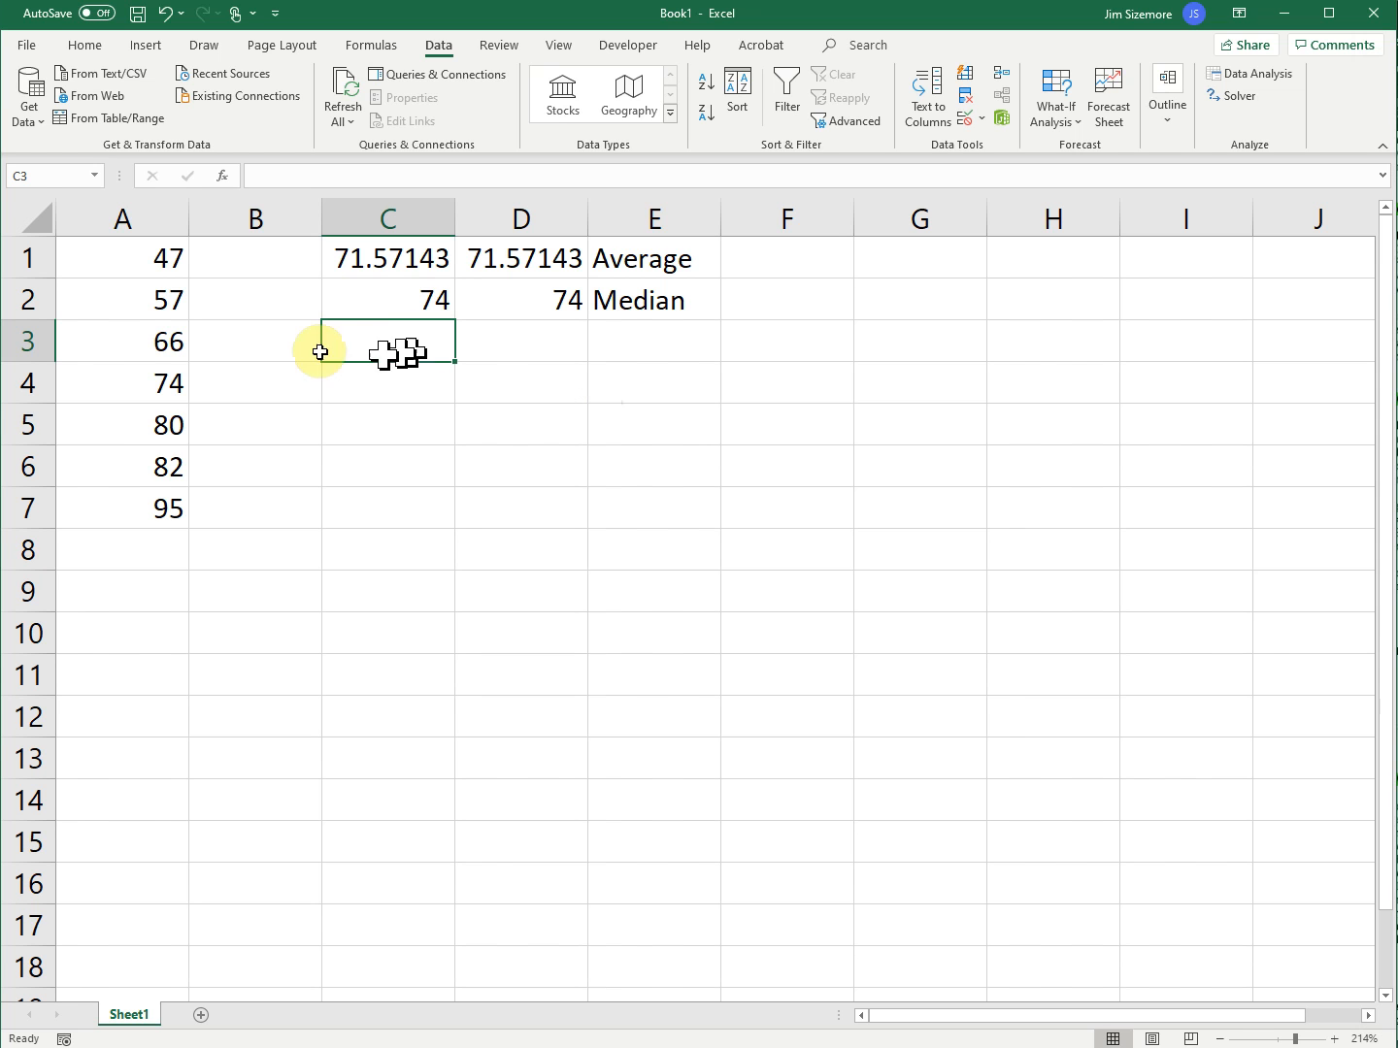
click(131, 254)
drag(139, 376, 145, 525)
click(145, 510)
click(133, 466)
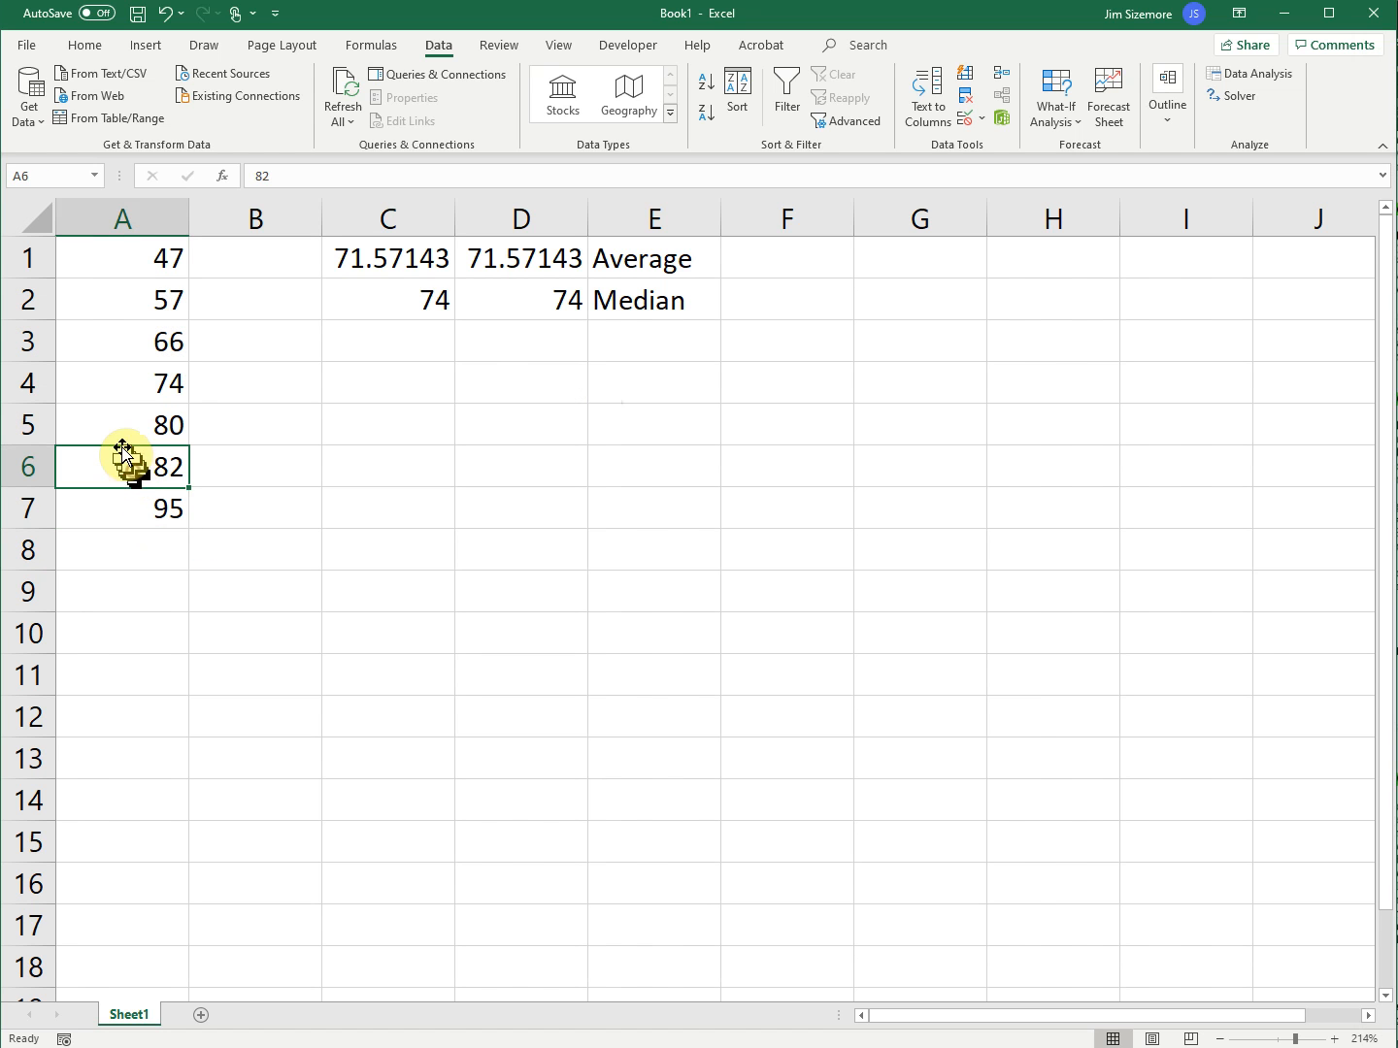
- Calculate the mode of the scores in cell C3 with the formula =mode(A1:A7)
click(400, 345)
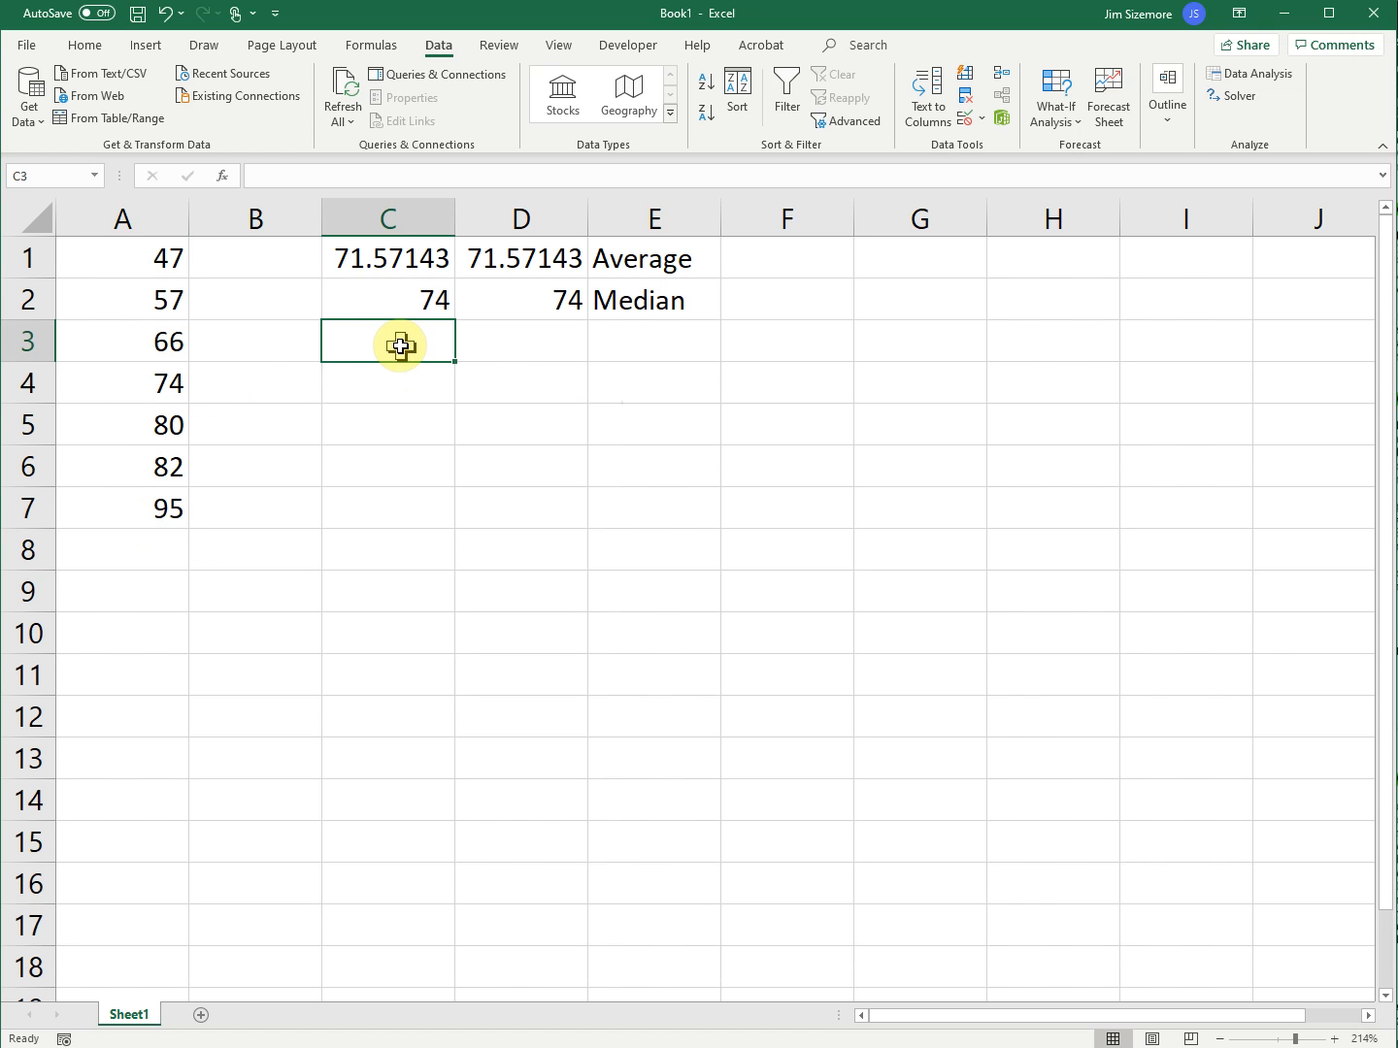
text(=)
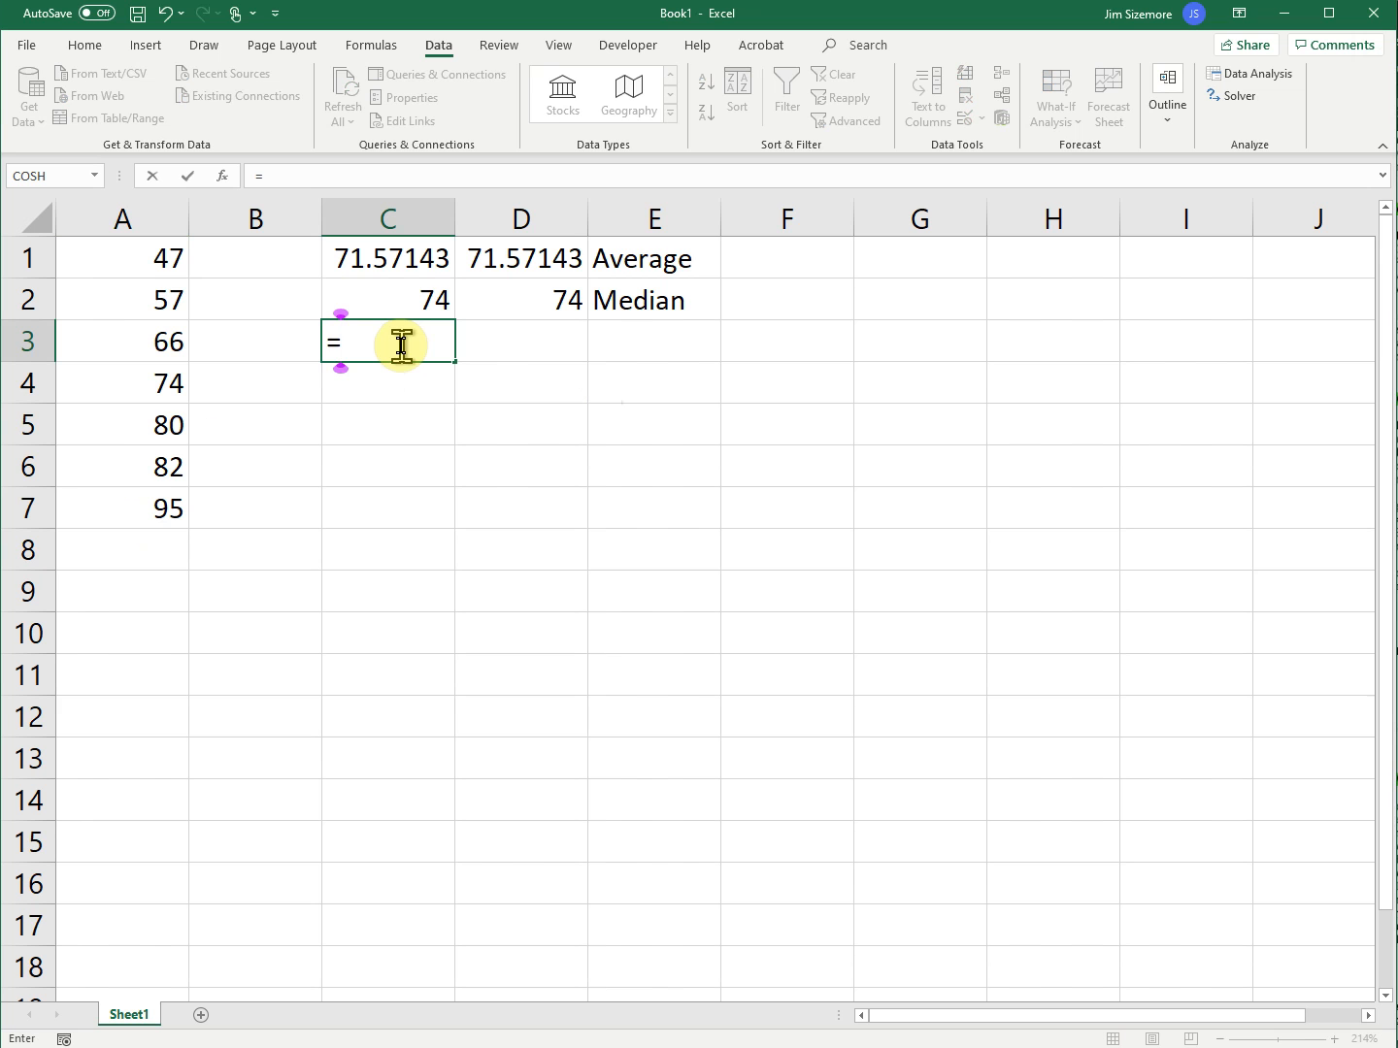
text(mode)
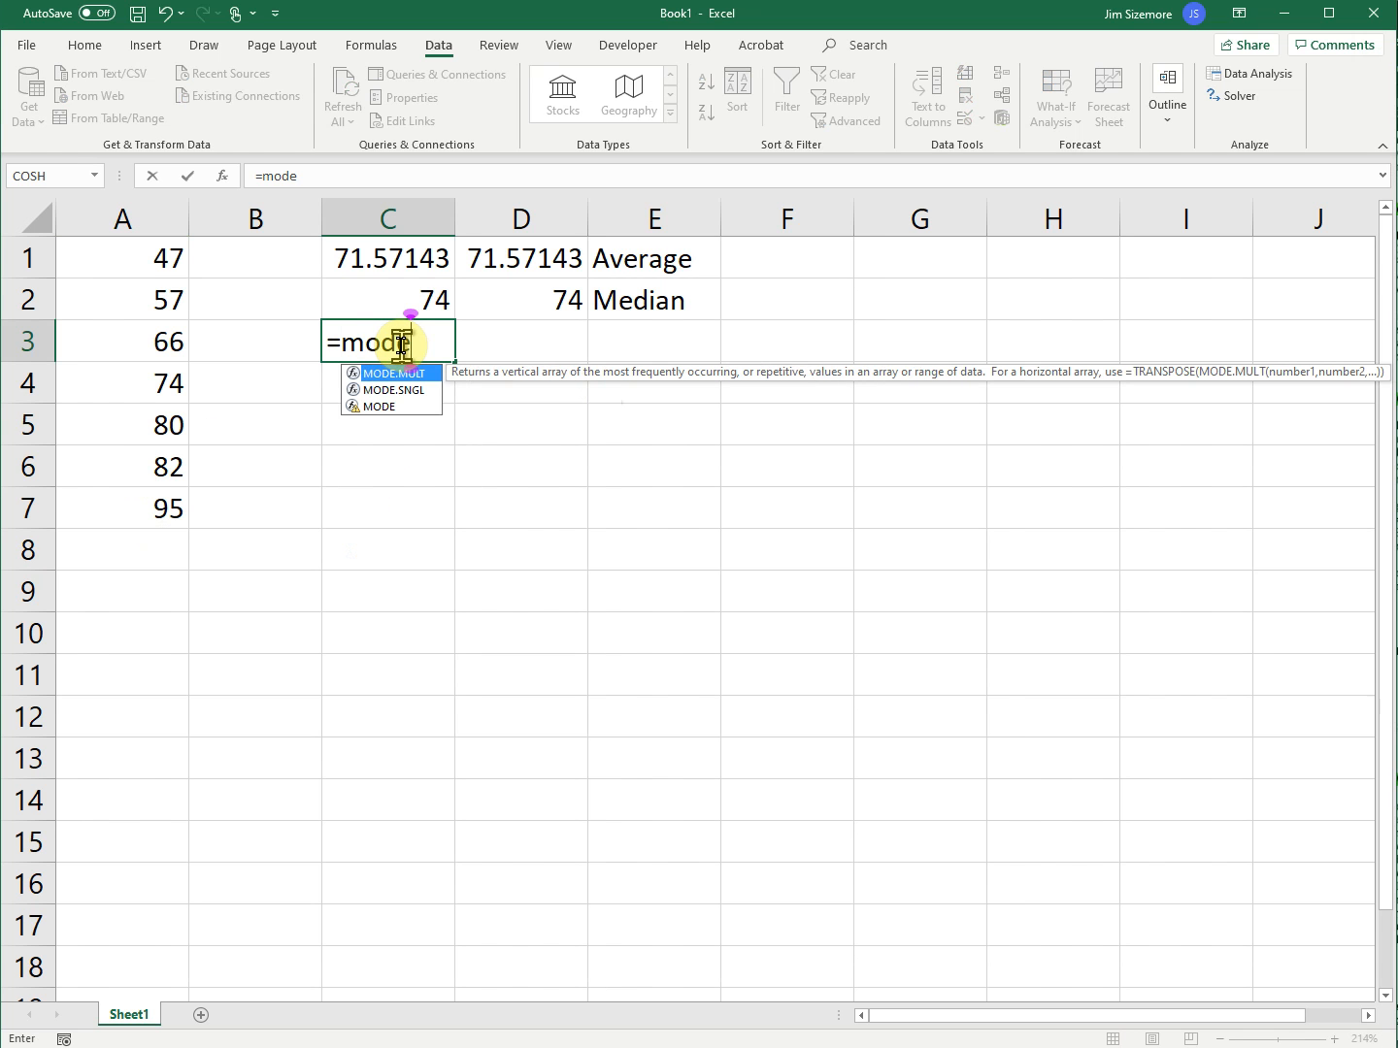
text(()
click(168, 258)
drag(145, 369, 107, 497)
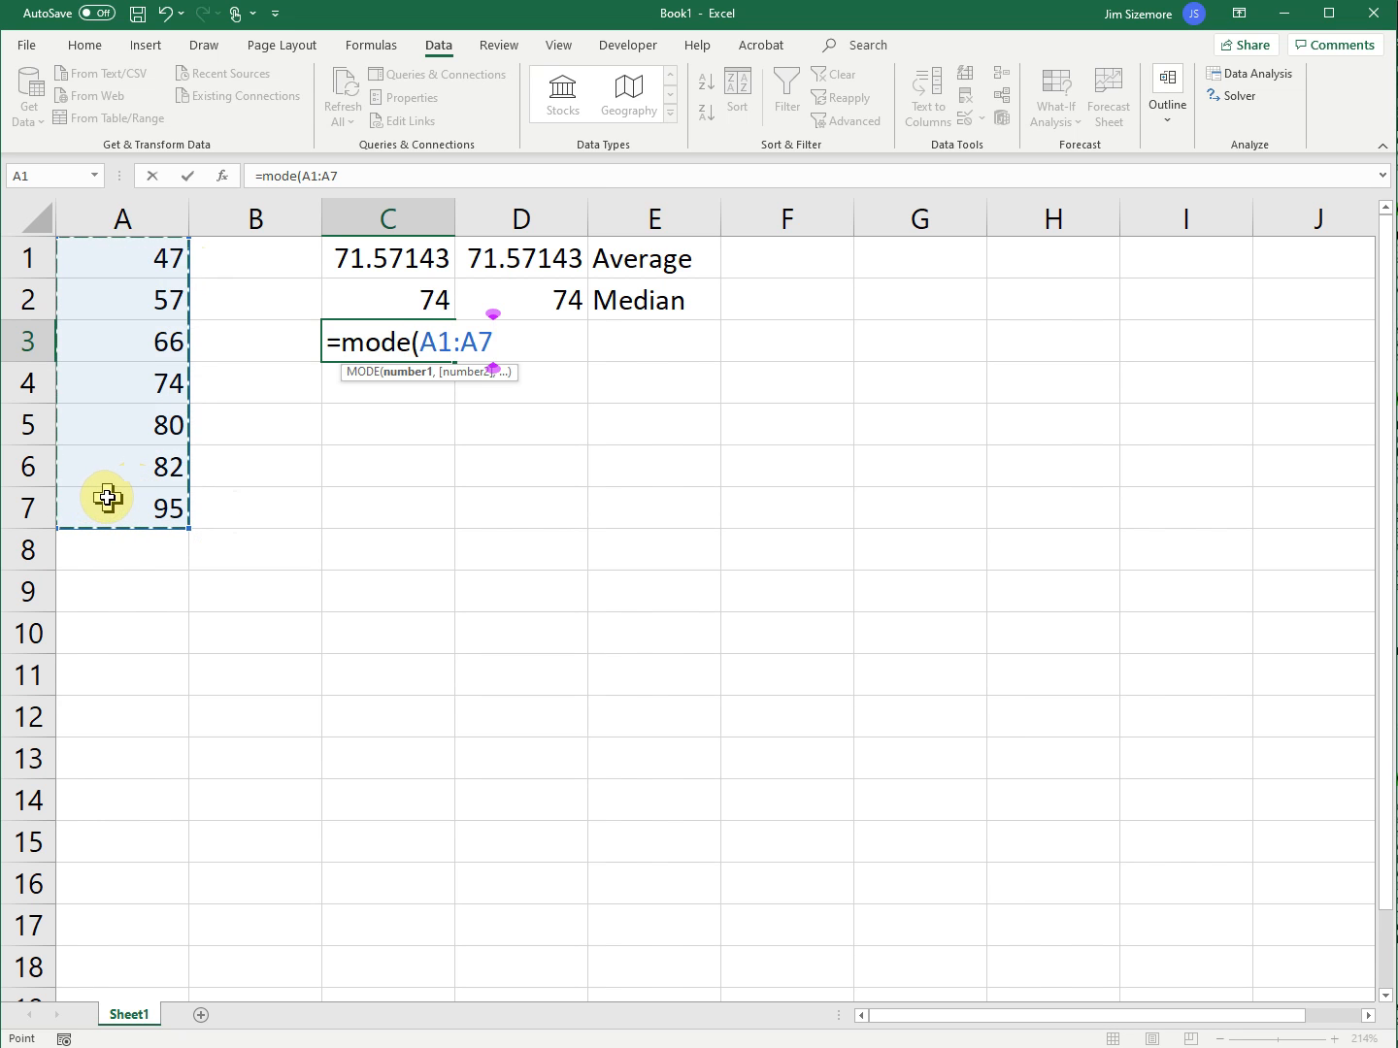
text())
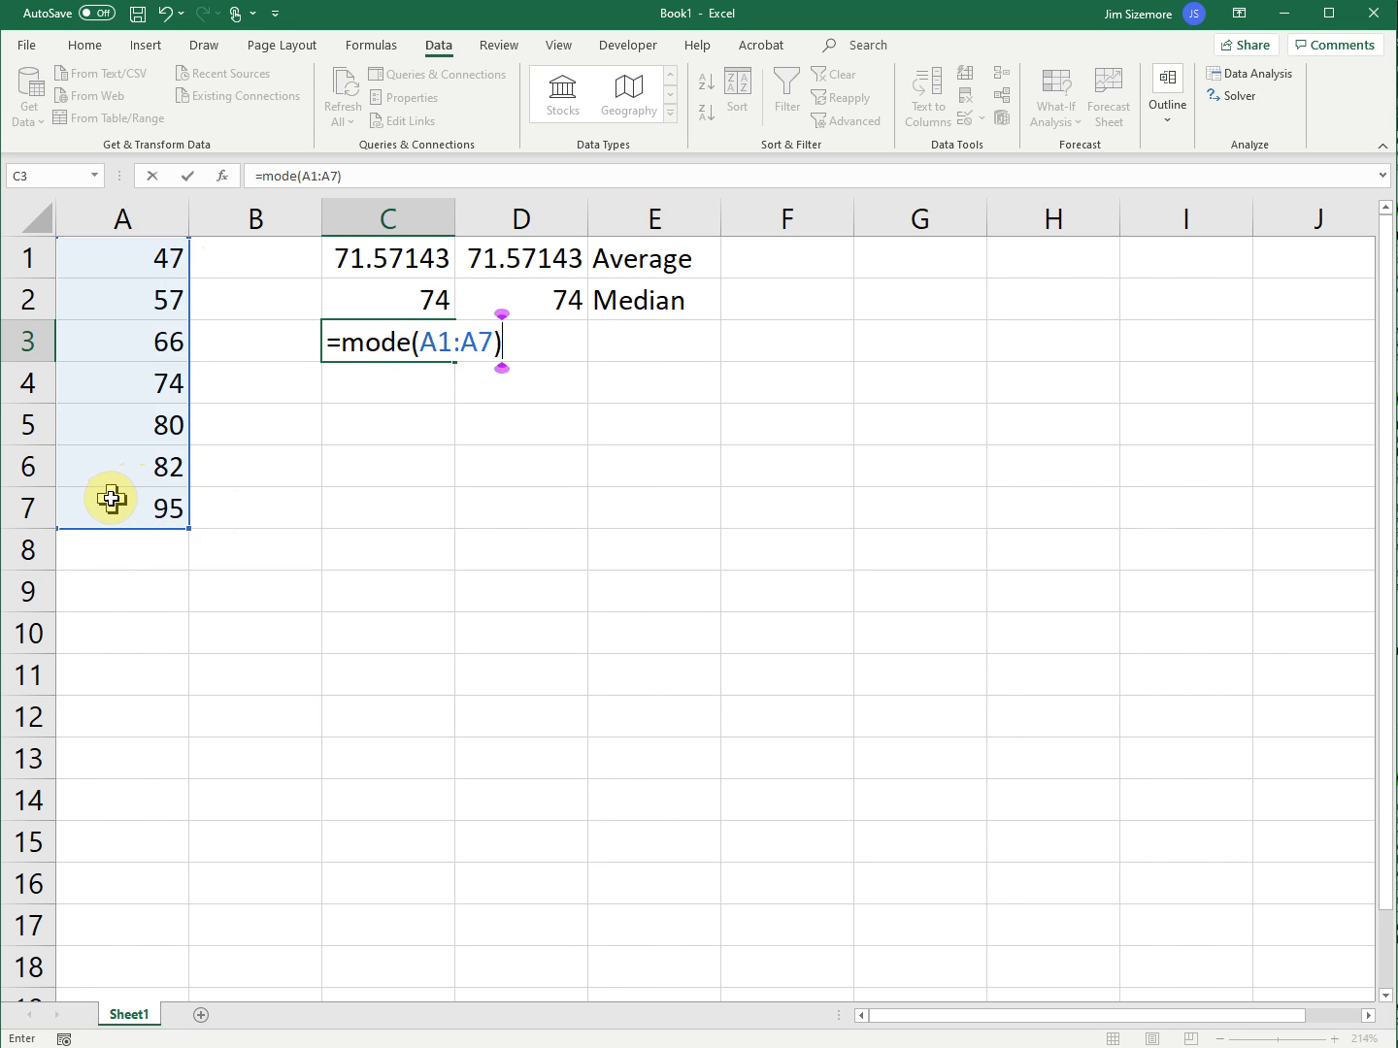
key(Return)
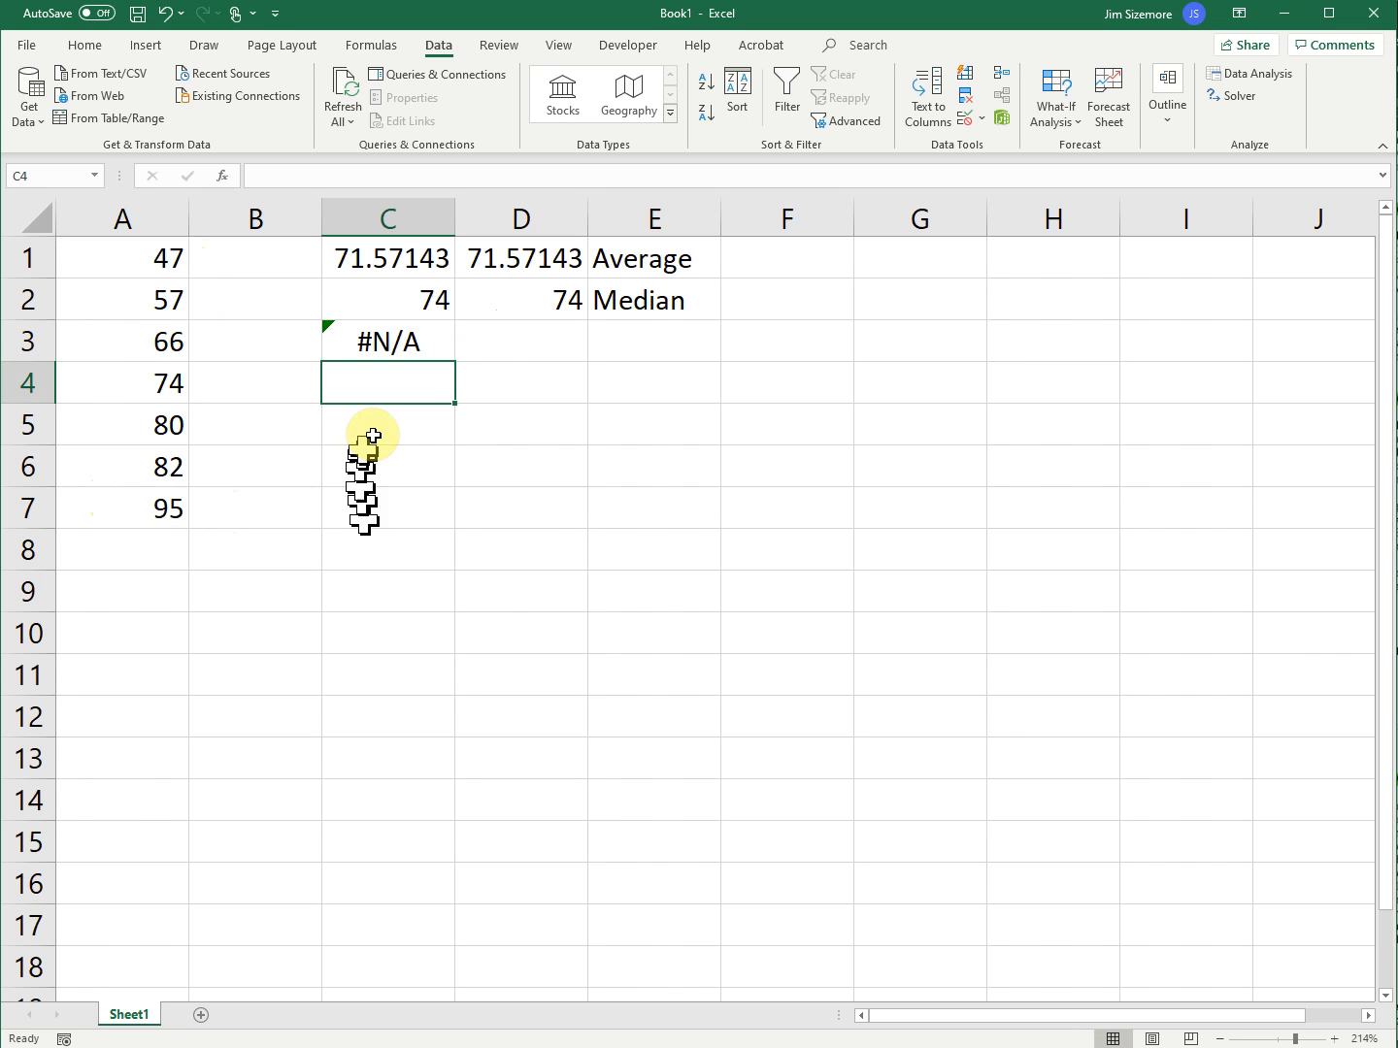
- Change the score in A4 to 66 so that it repeats the score in A3
click(386, 344)
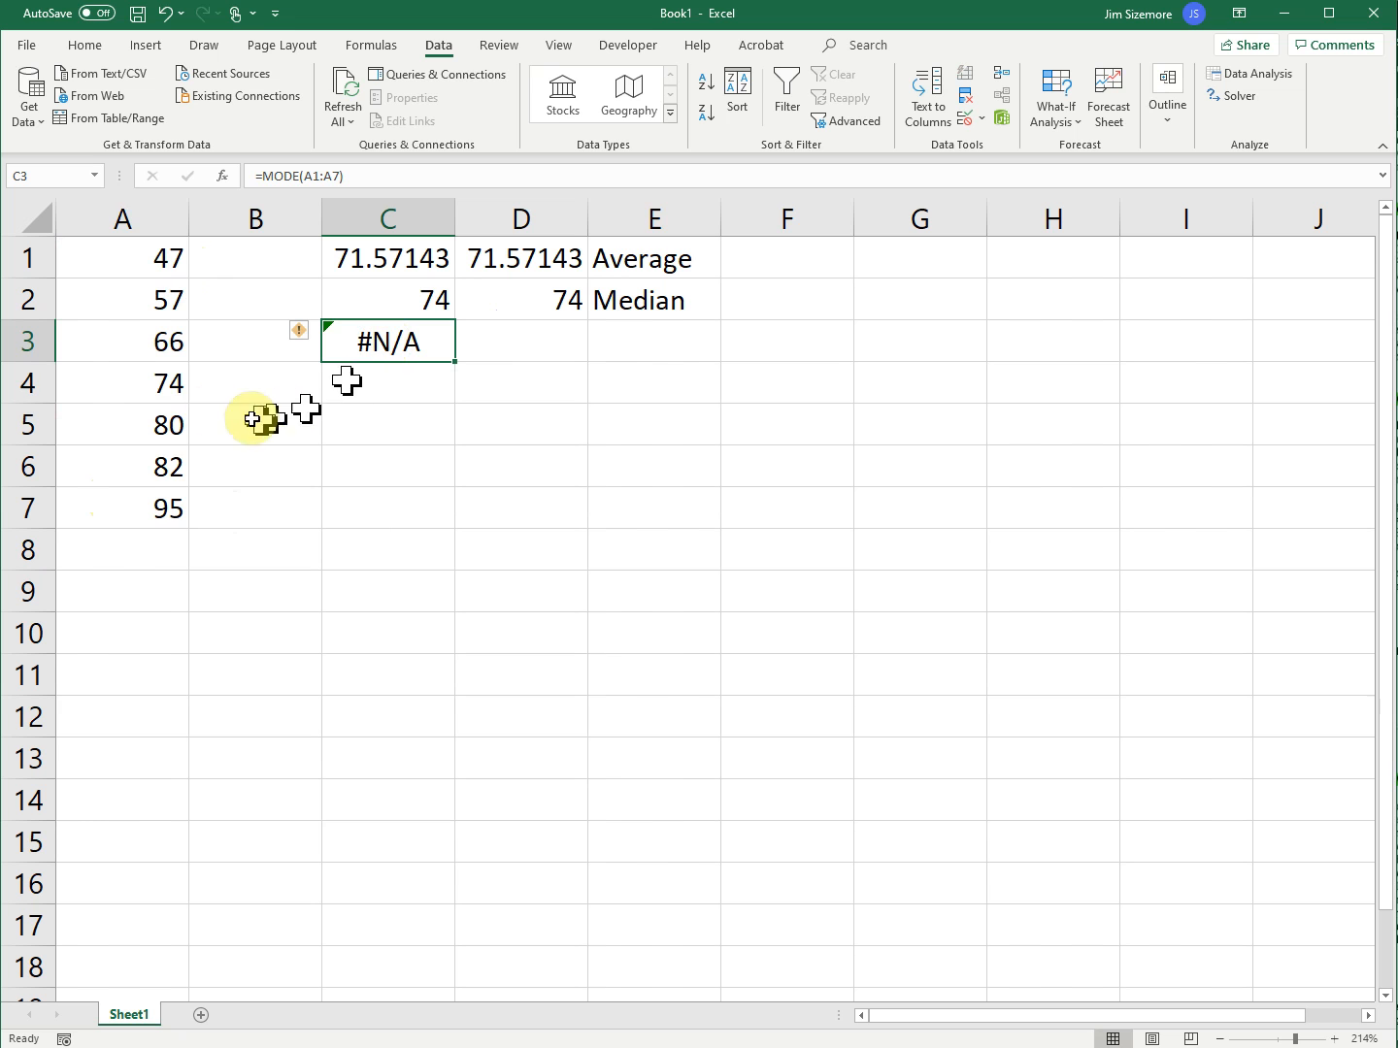
click(159, 390)
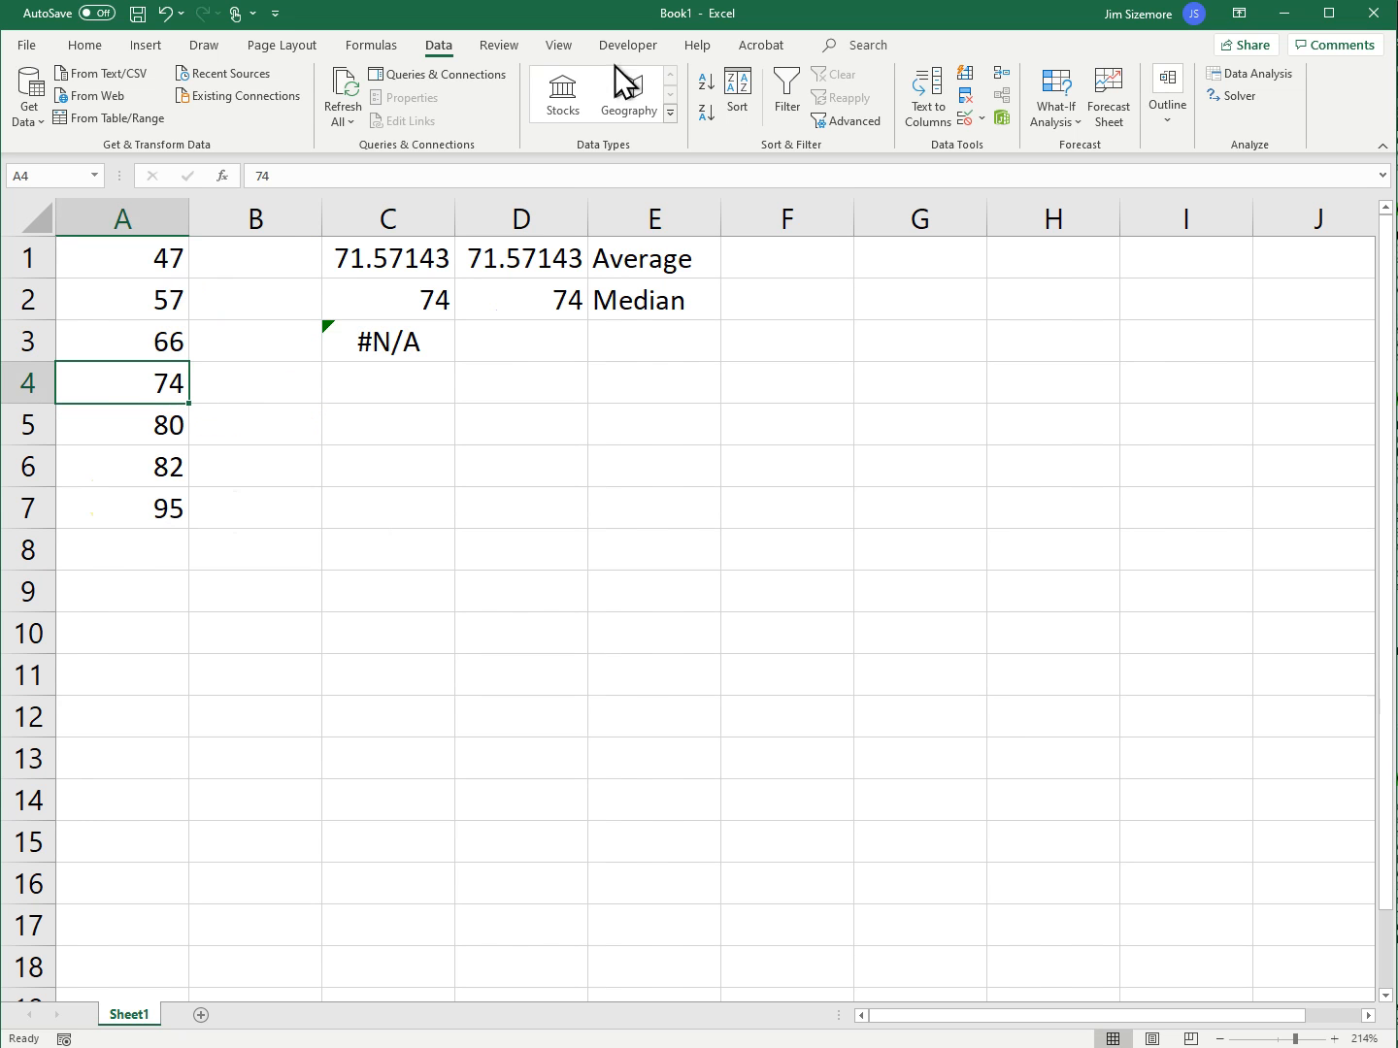
text(66)
key(Return)
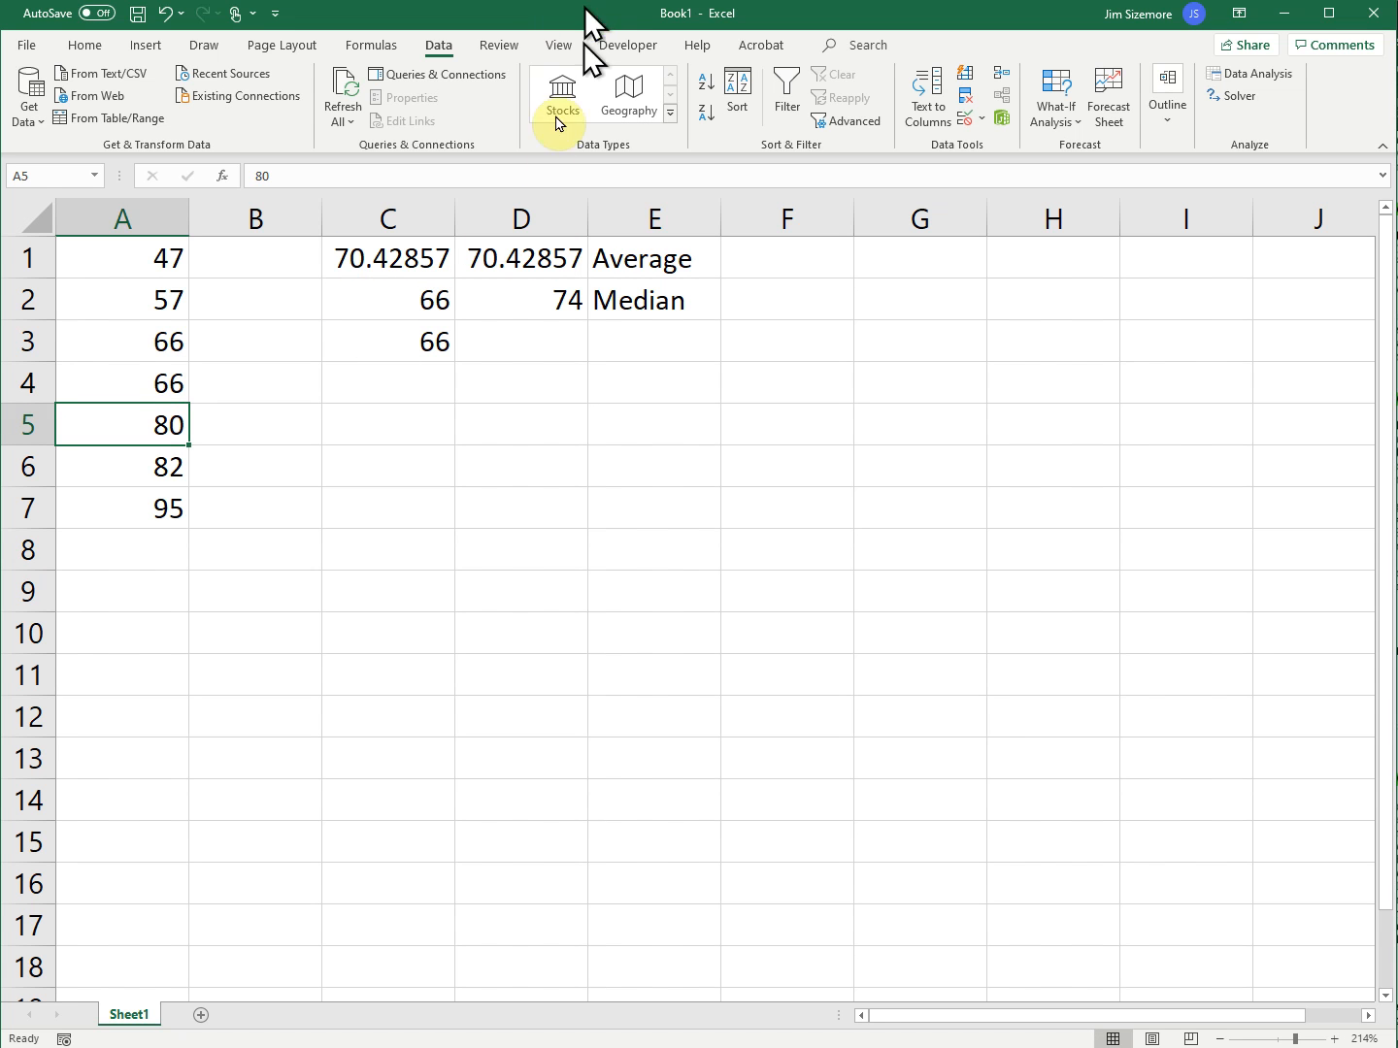
- Set the manually entered median in D2 to 66, matching the middle score in A4
click(144, 385)
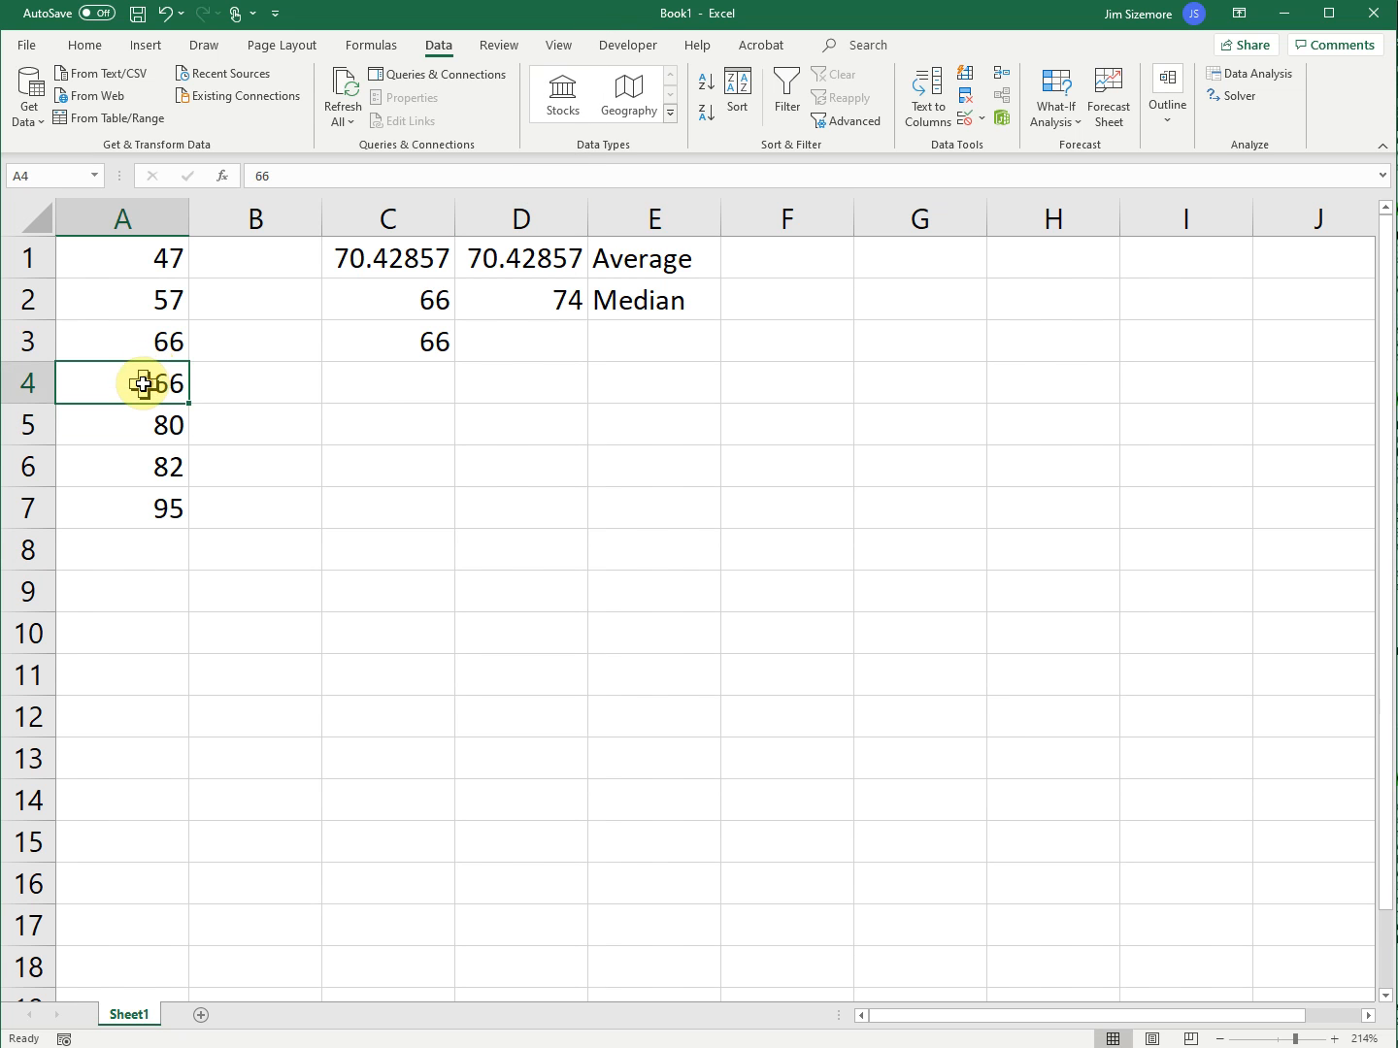
click(537, 298)
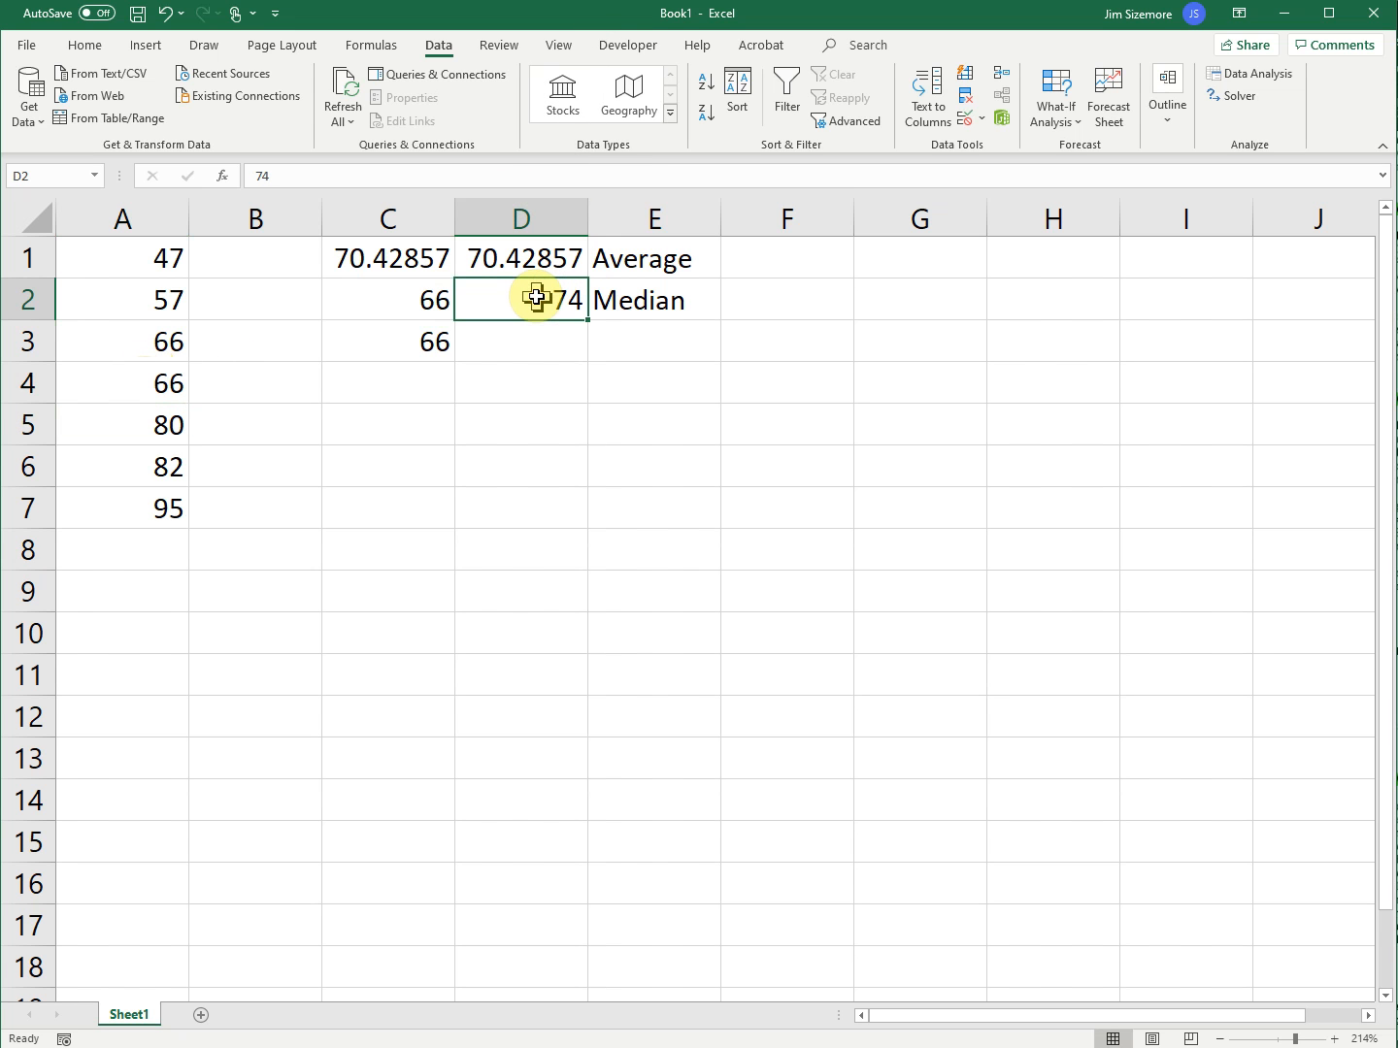
click(168, 384)
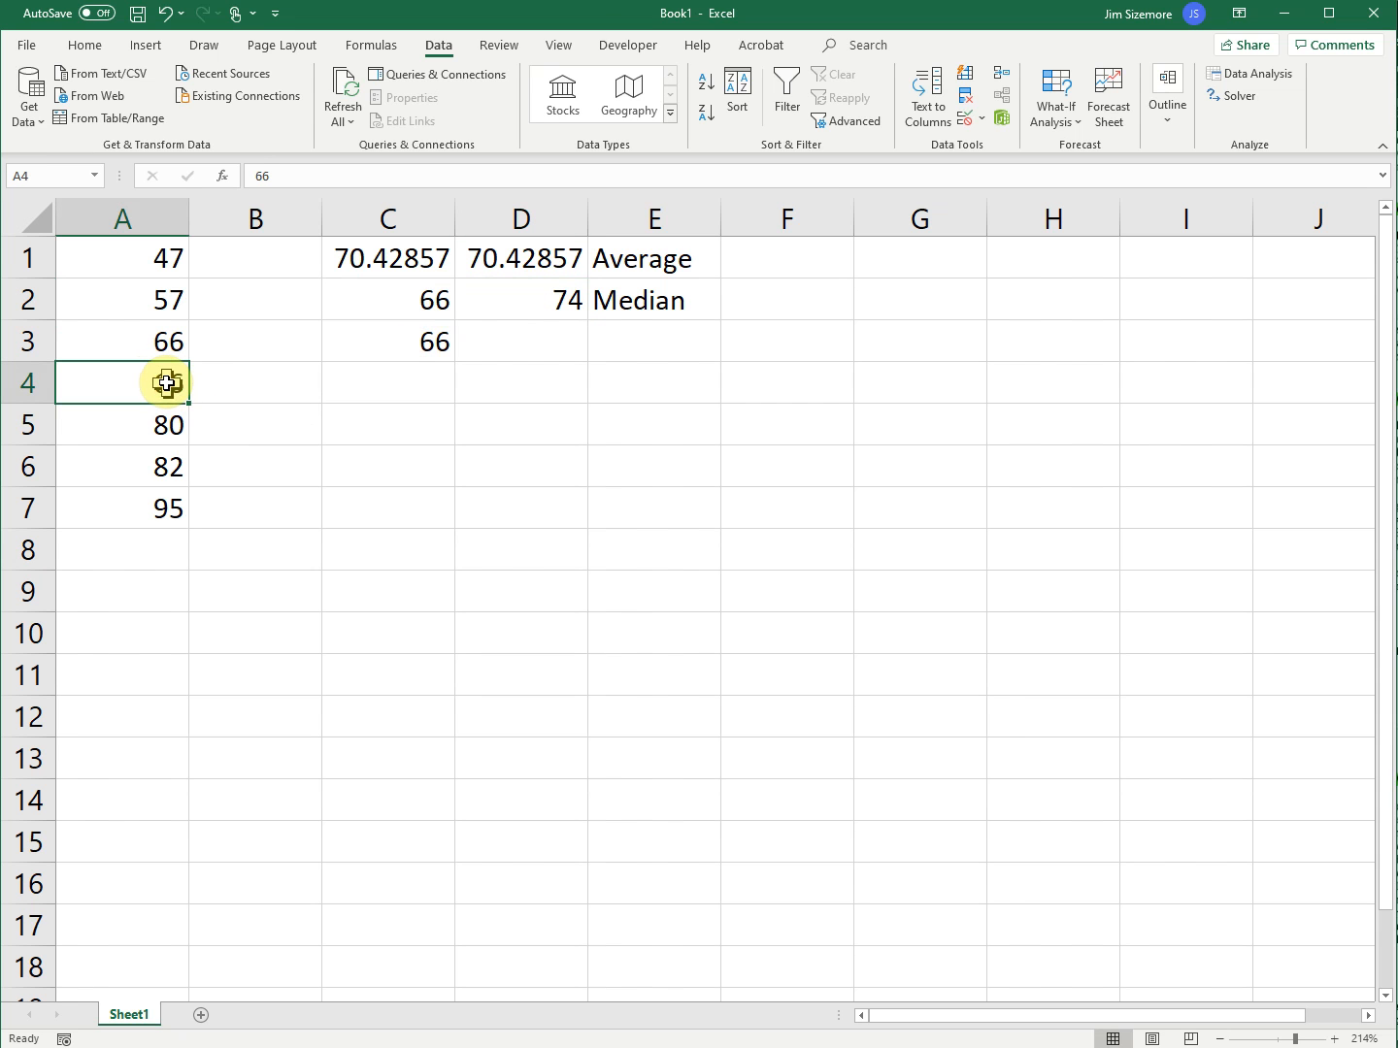
click(532, 296)
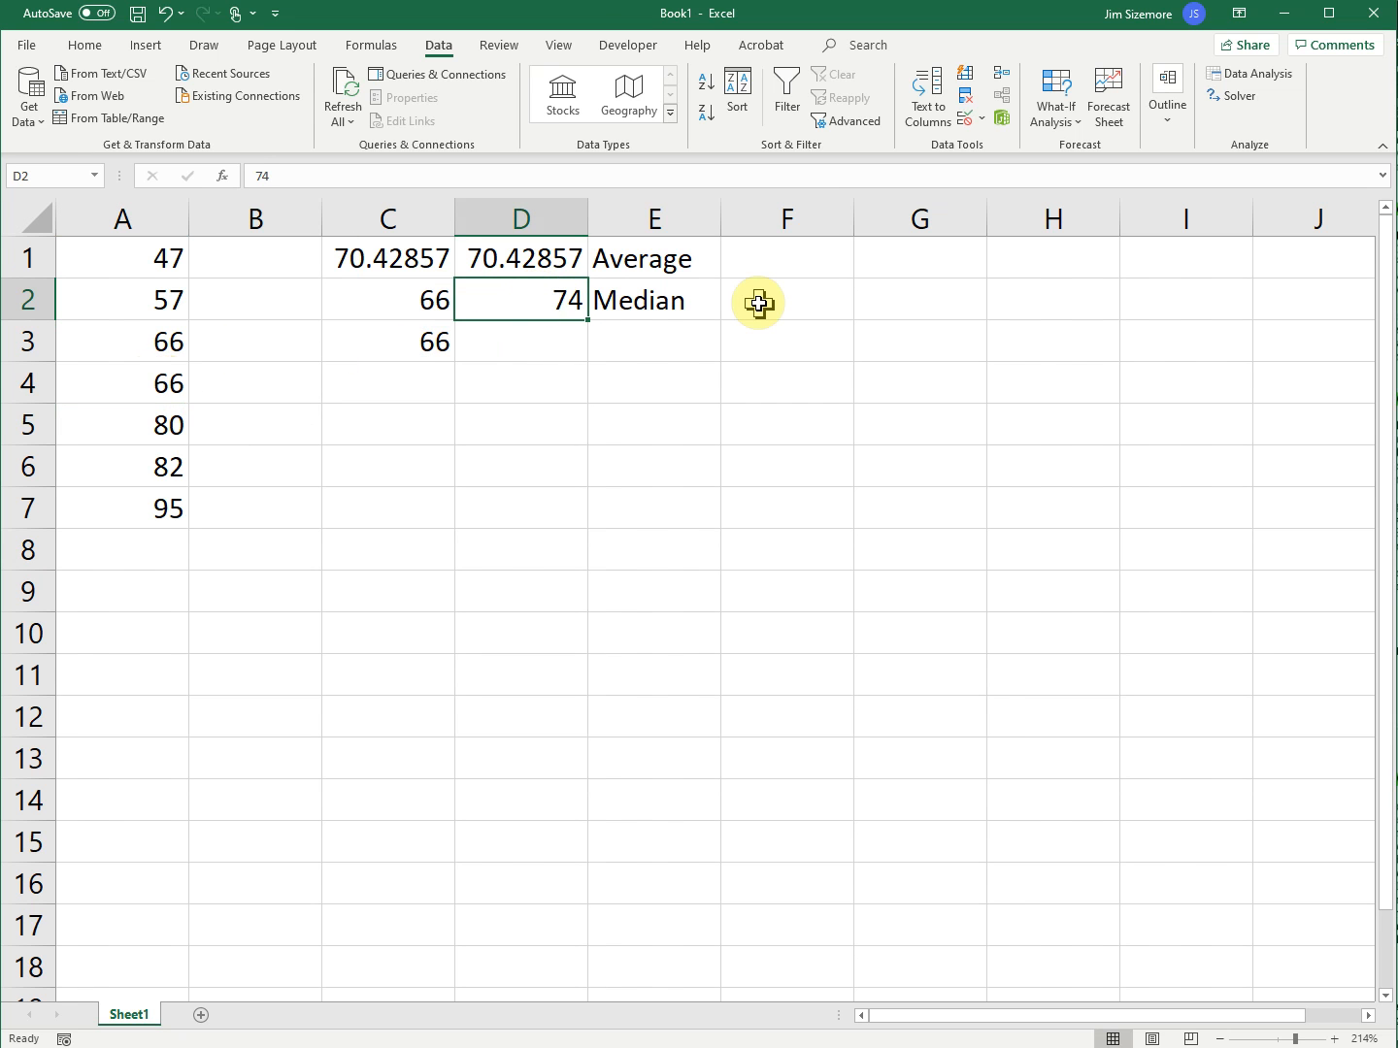
text(66)
key(Return)
- Undo the last changes to the median in D2 and the score in A4
click(90, 388)
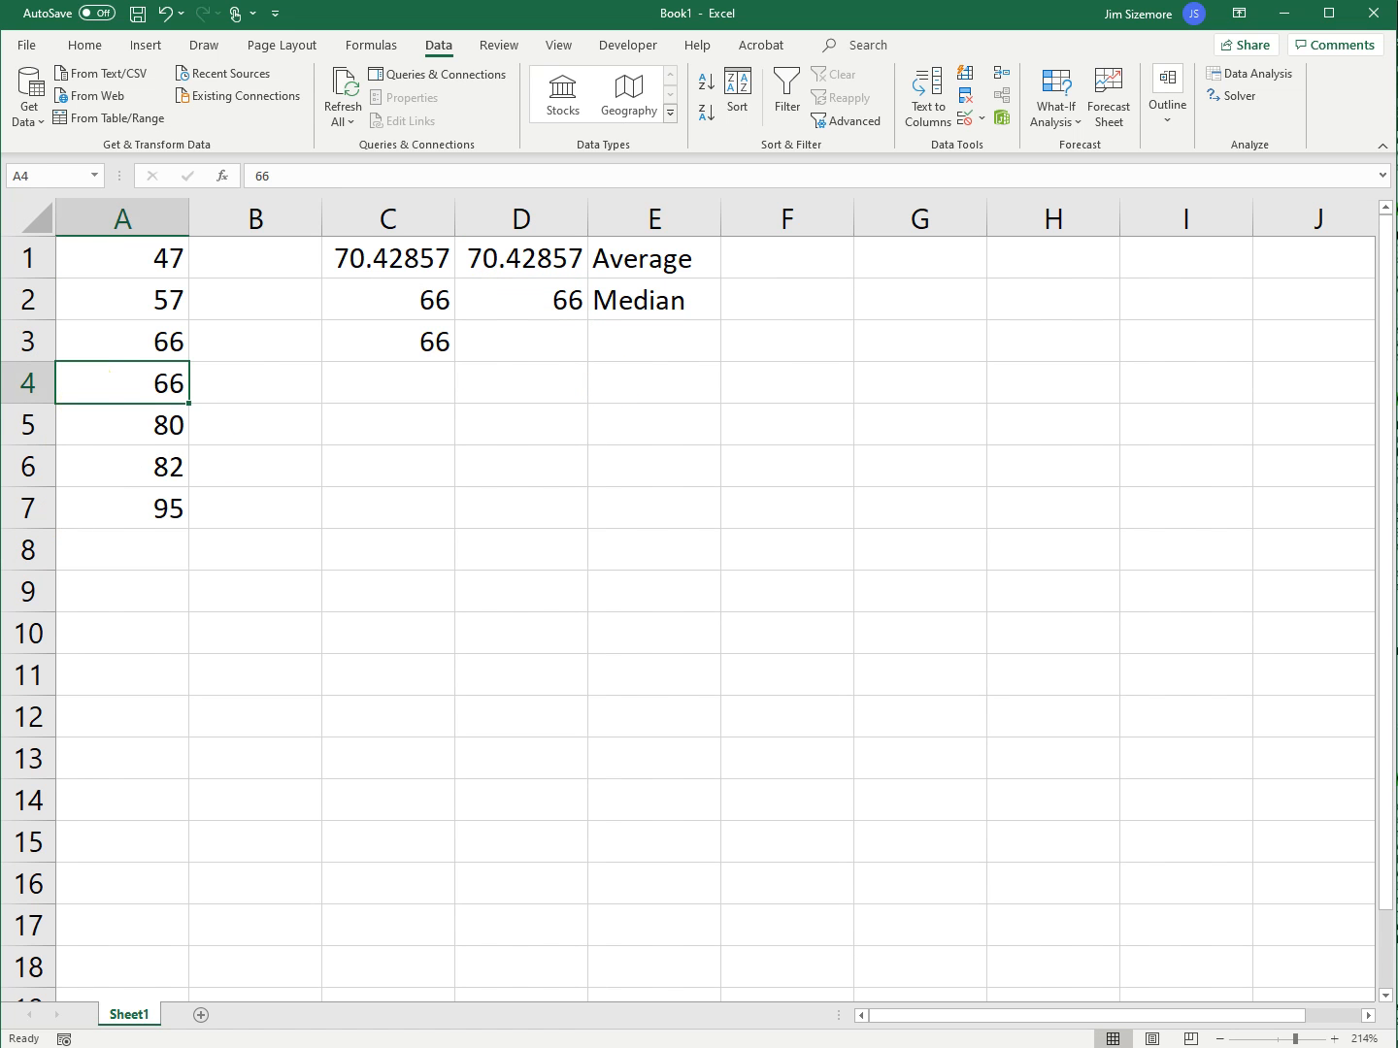
key(Down)
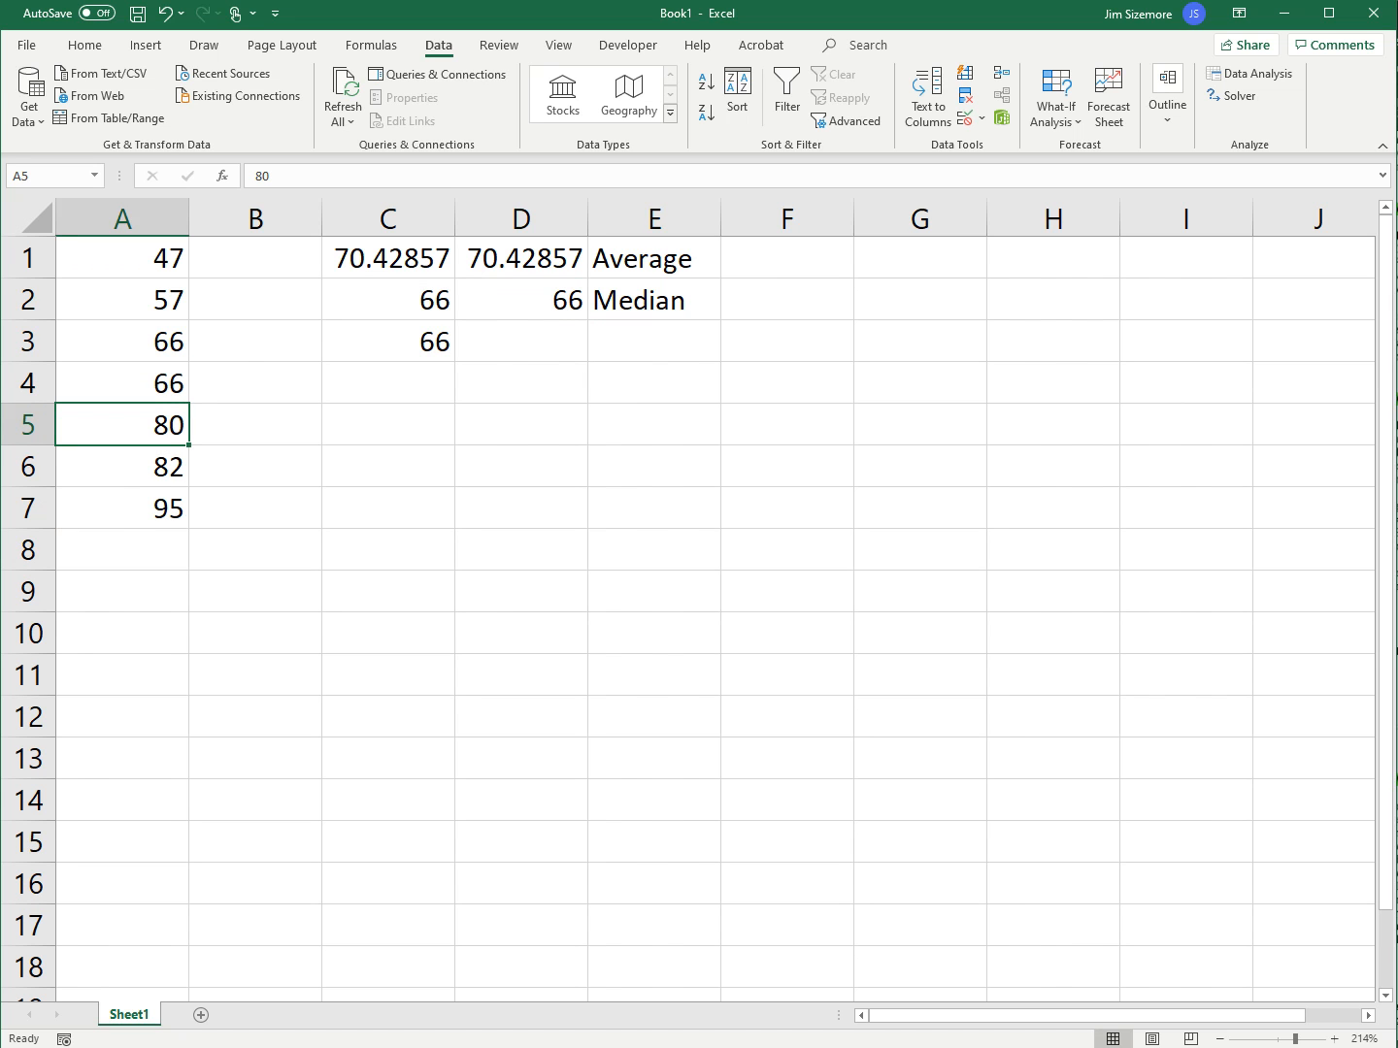
key(ctrl+z)
key(ctrl+z)
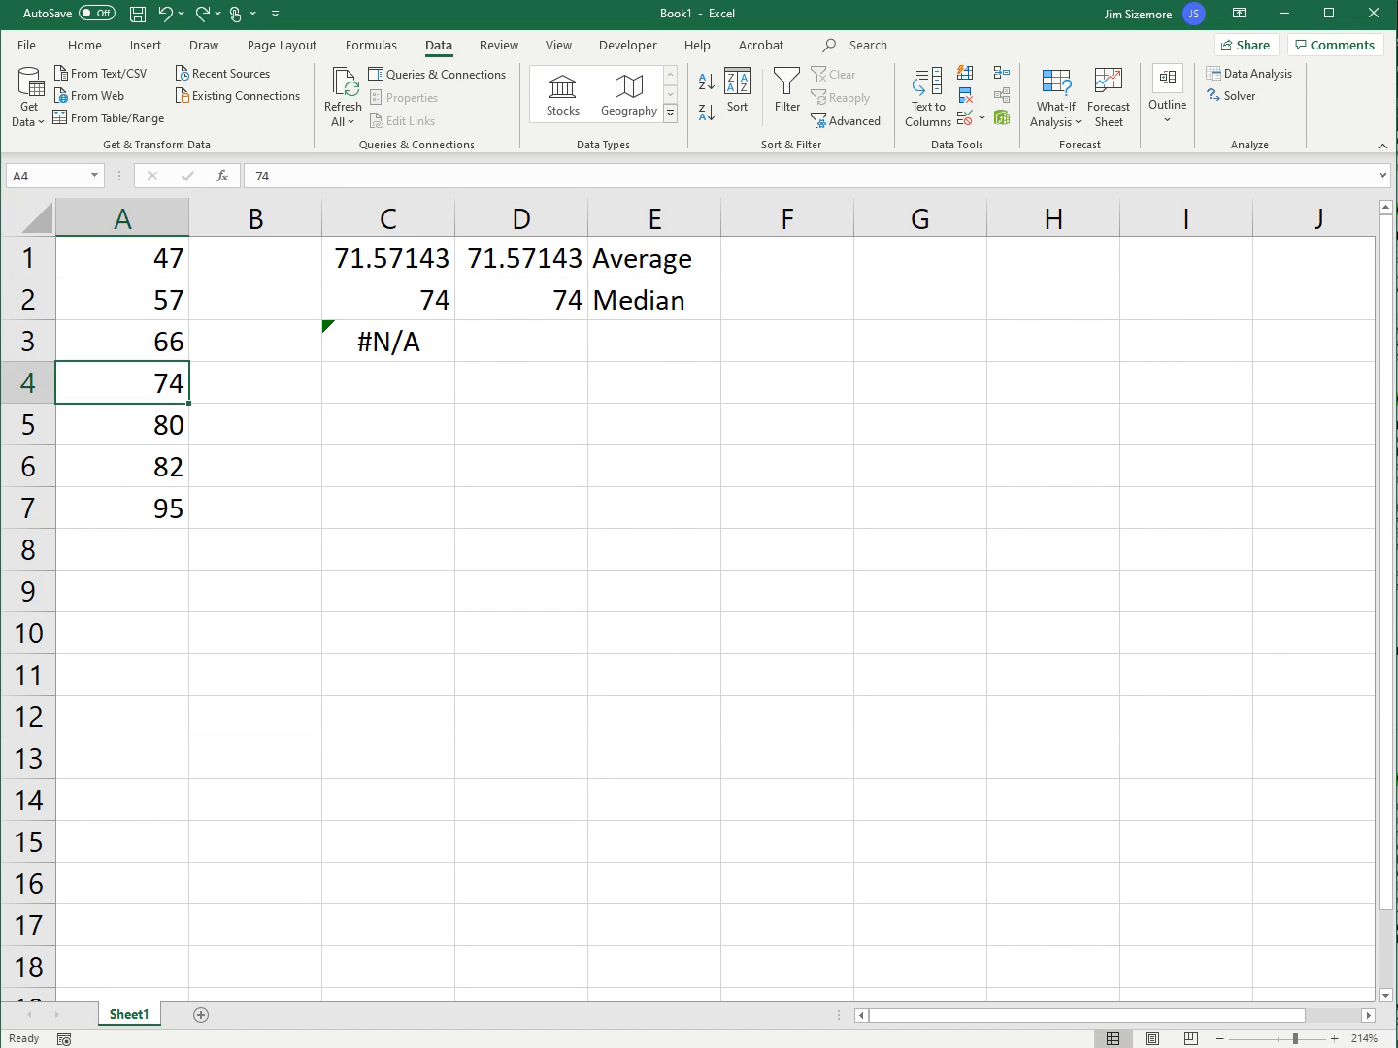
- Consult the following section of the reference PDF and review the first and last scores in column A
key(alt+Tab)
scroll(1393, 586, down, 12)
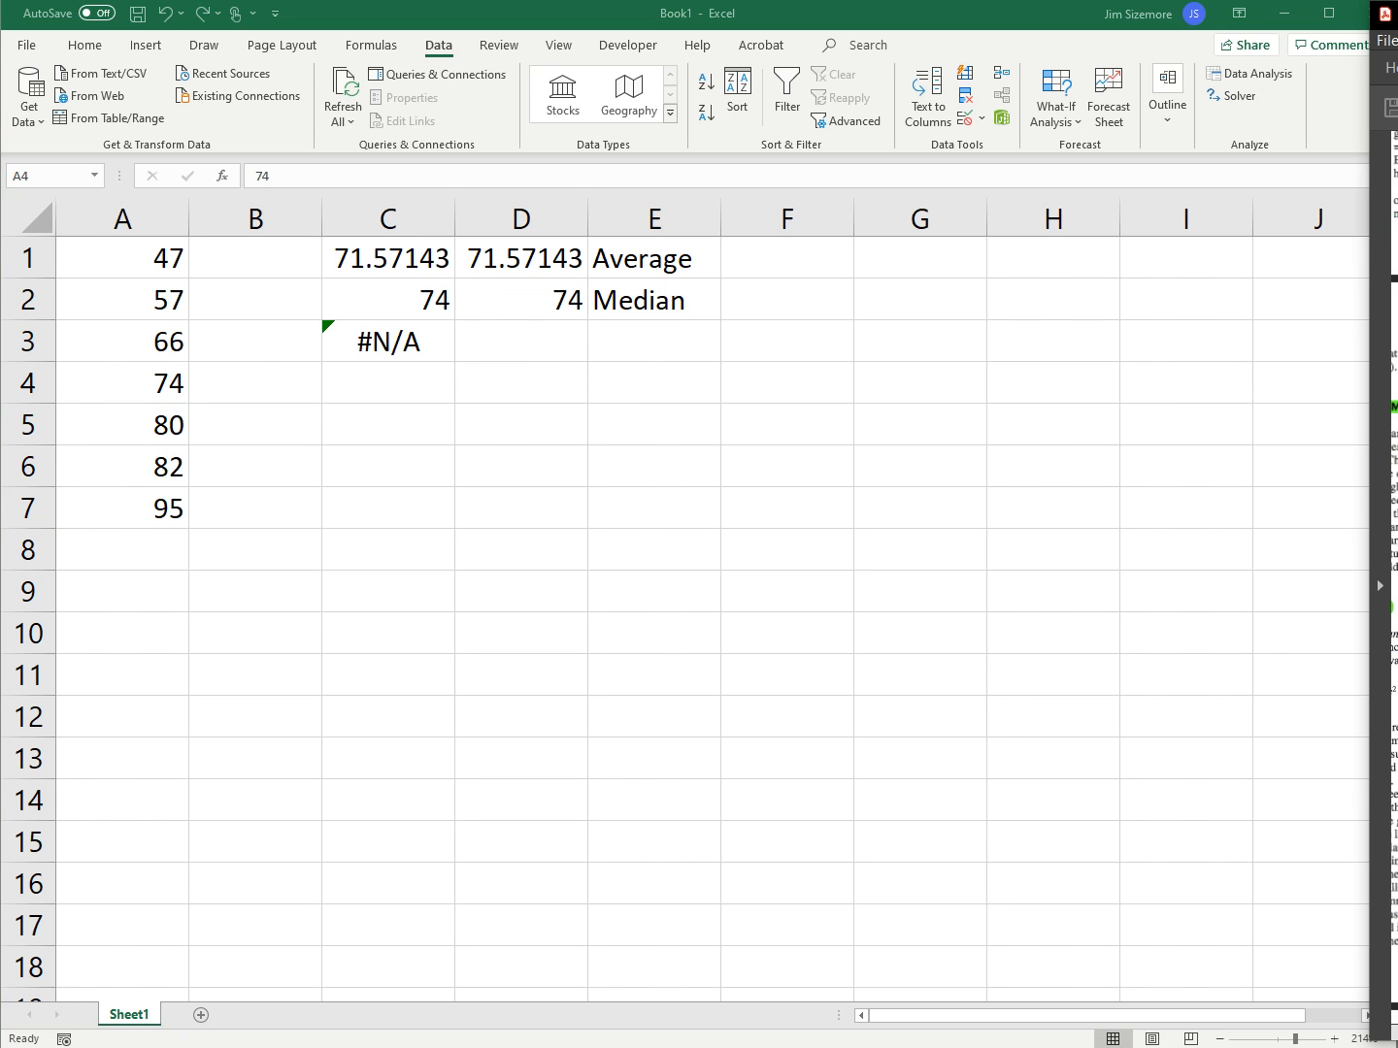
scroll(1394, 587, down, 1)
scroll(1393, 587, up, 2)
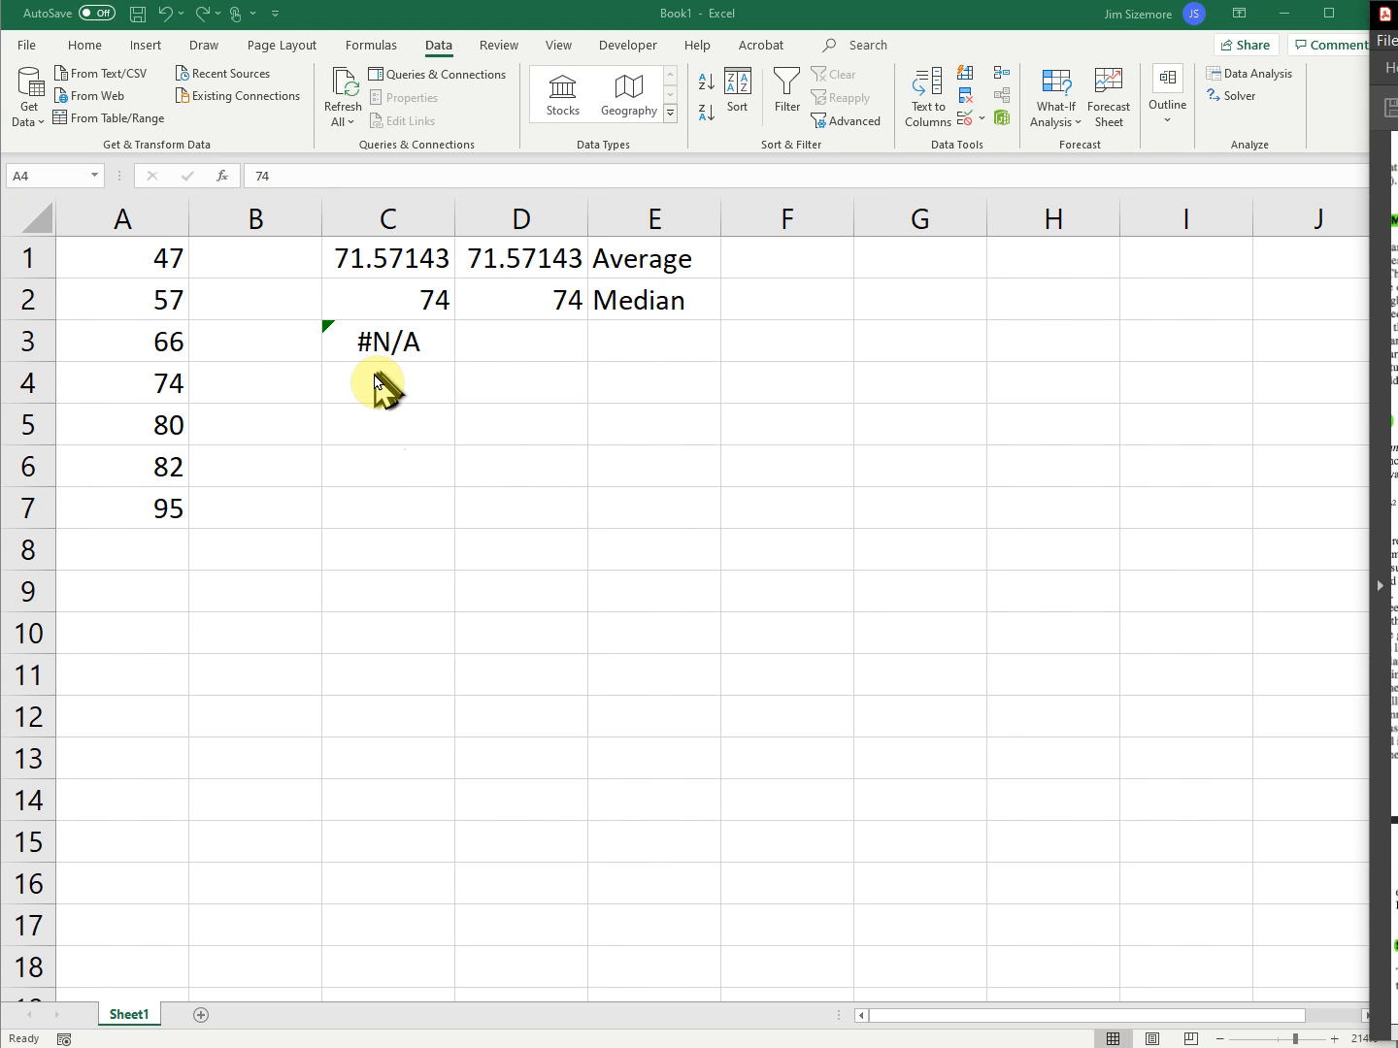
click(155, 264)
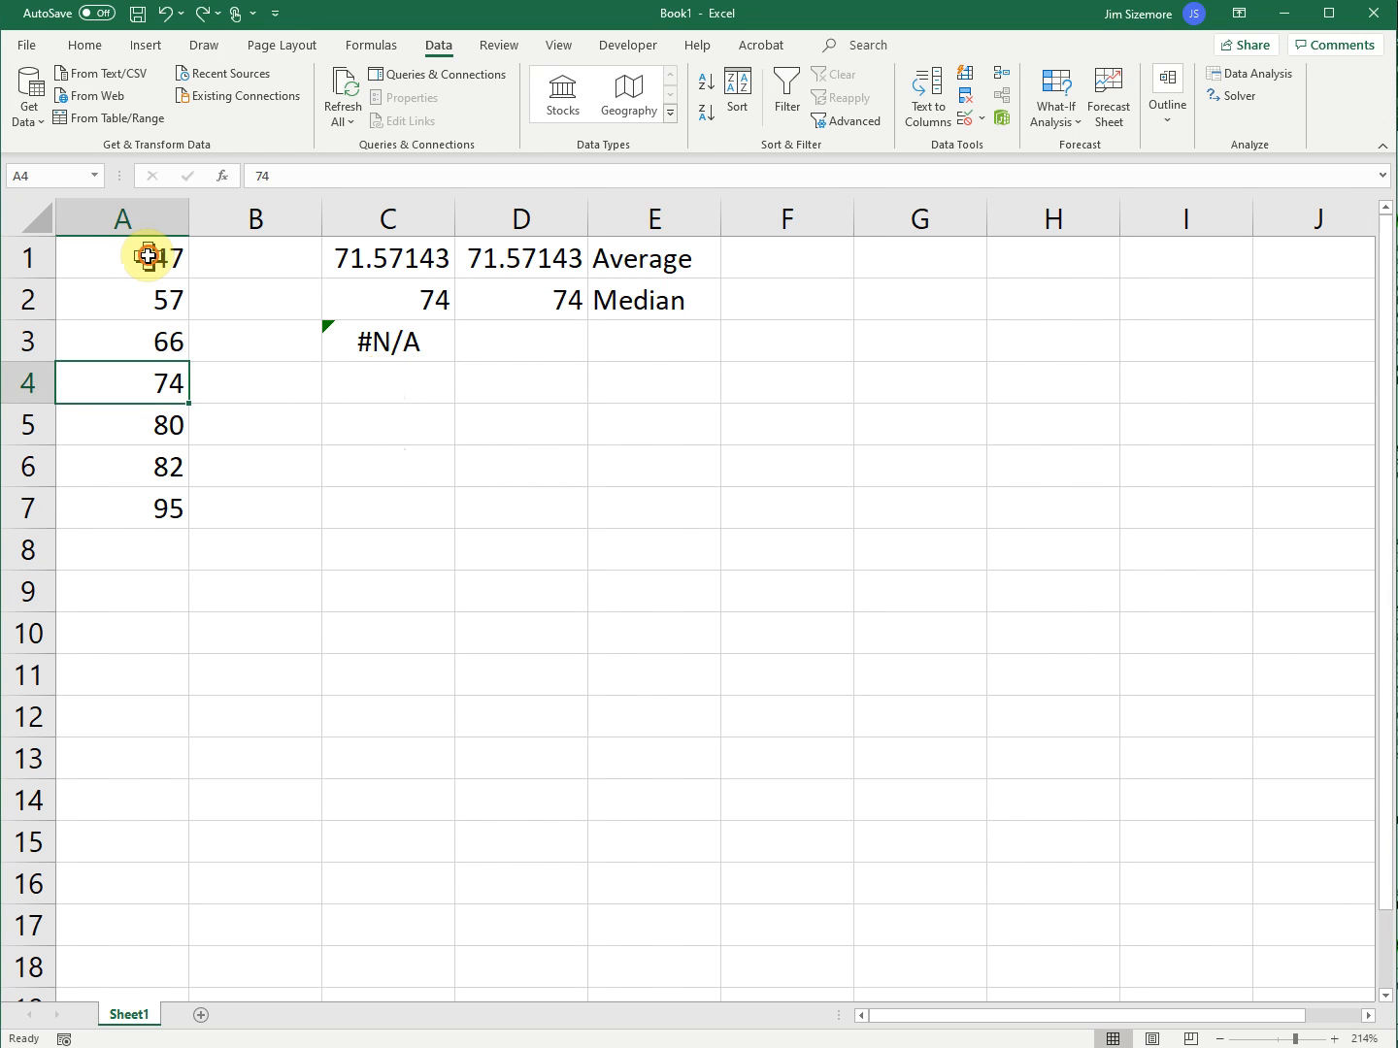
click(148, 257)
click(151, 502)
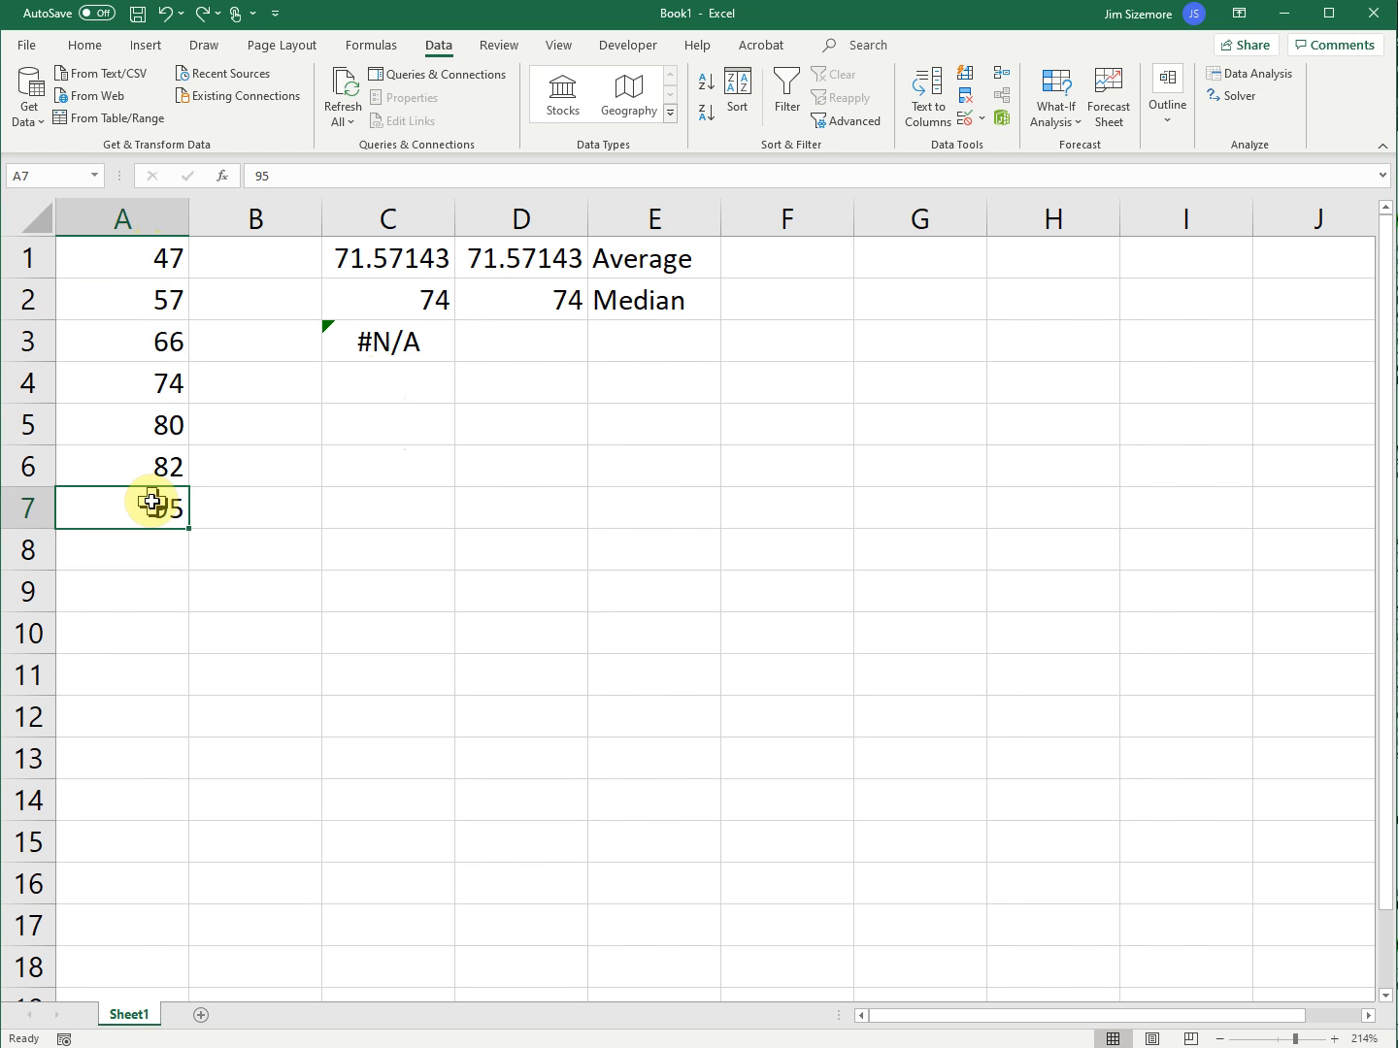
click(390, 389)
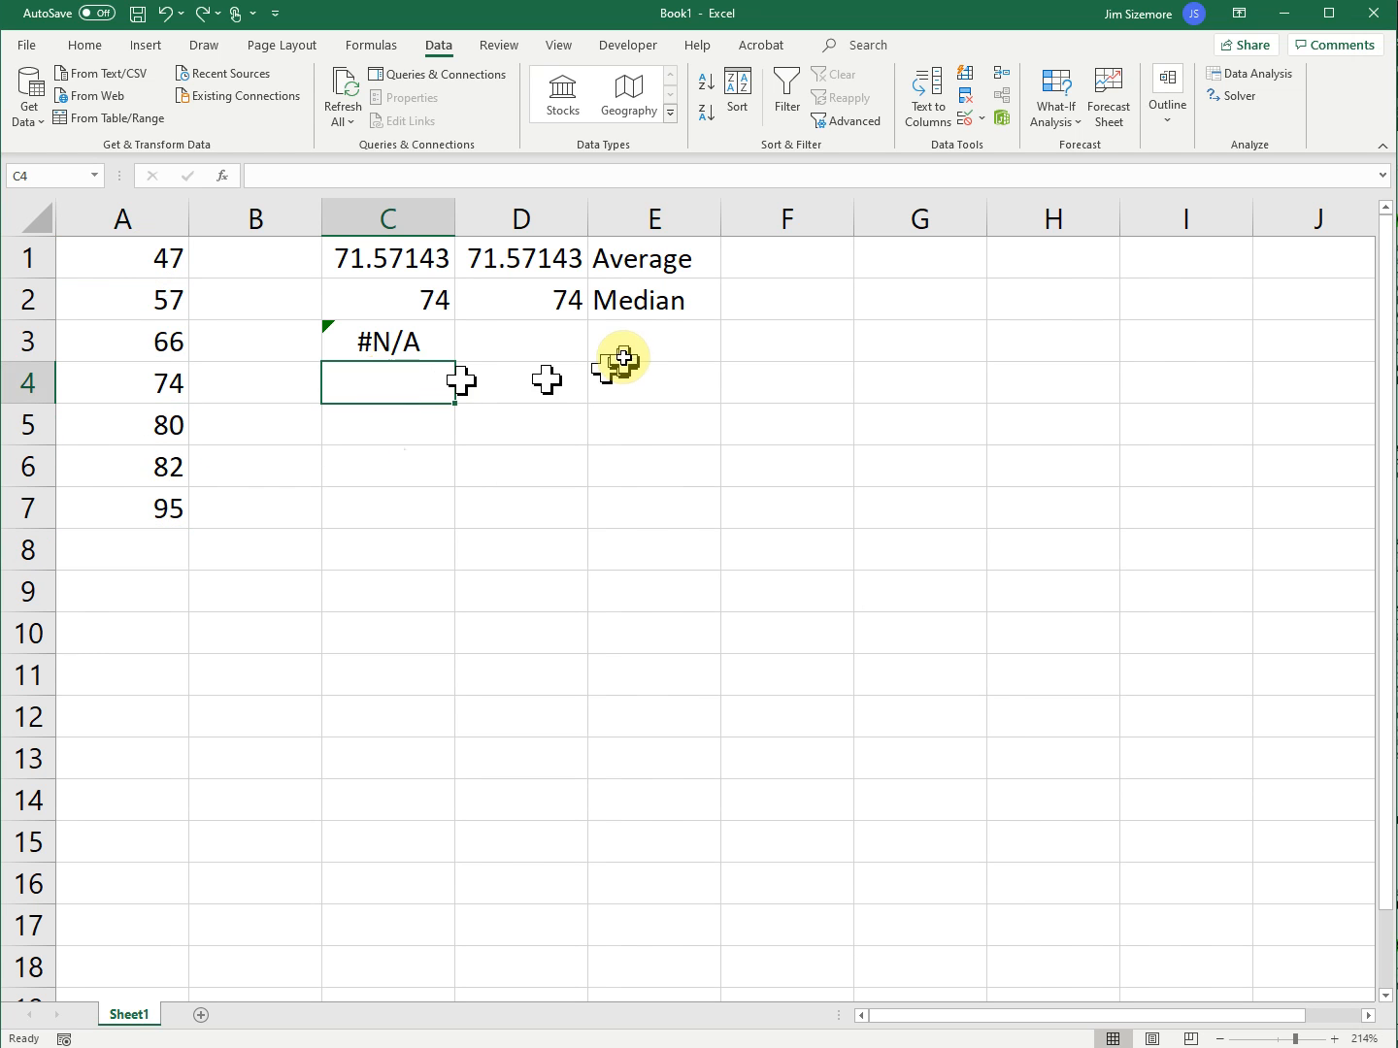
- Label the third row of results by entering "Mode (may not have a value if no values are repeated)" in cell E3
click(650, 342)
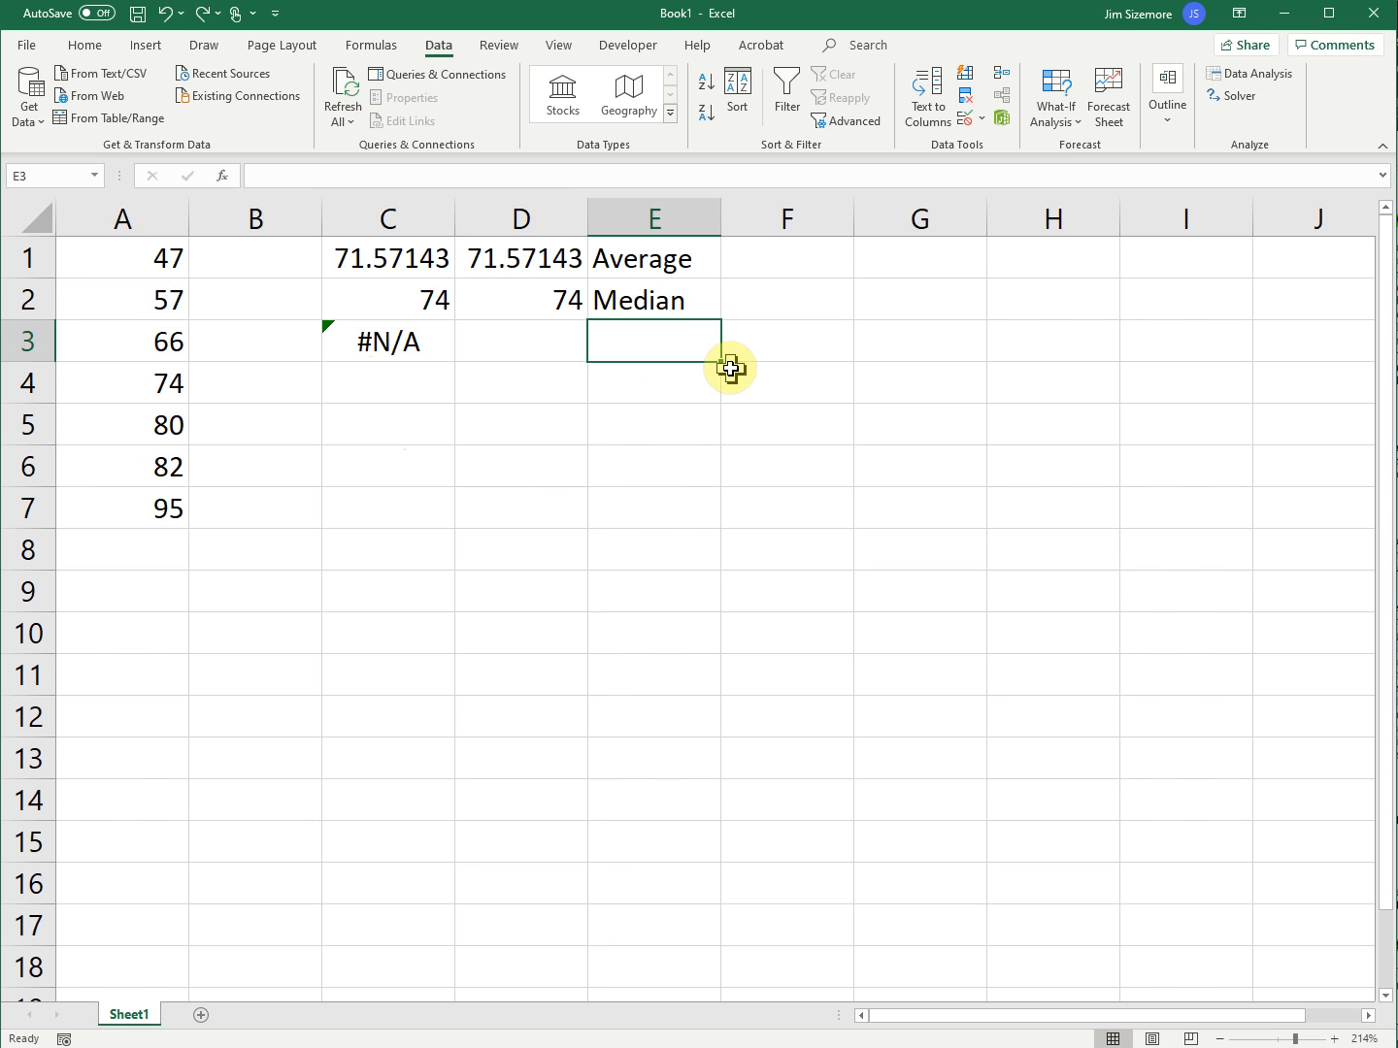
text(Mode)
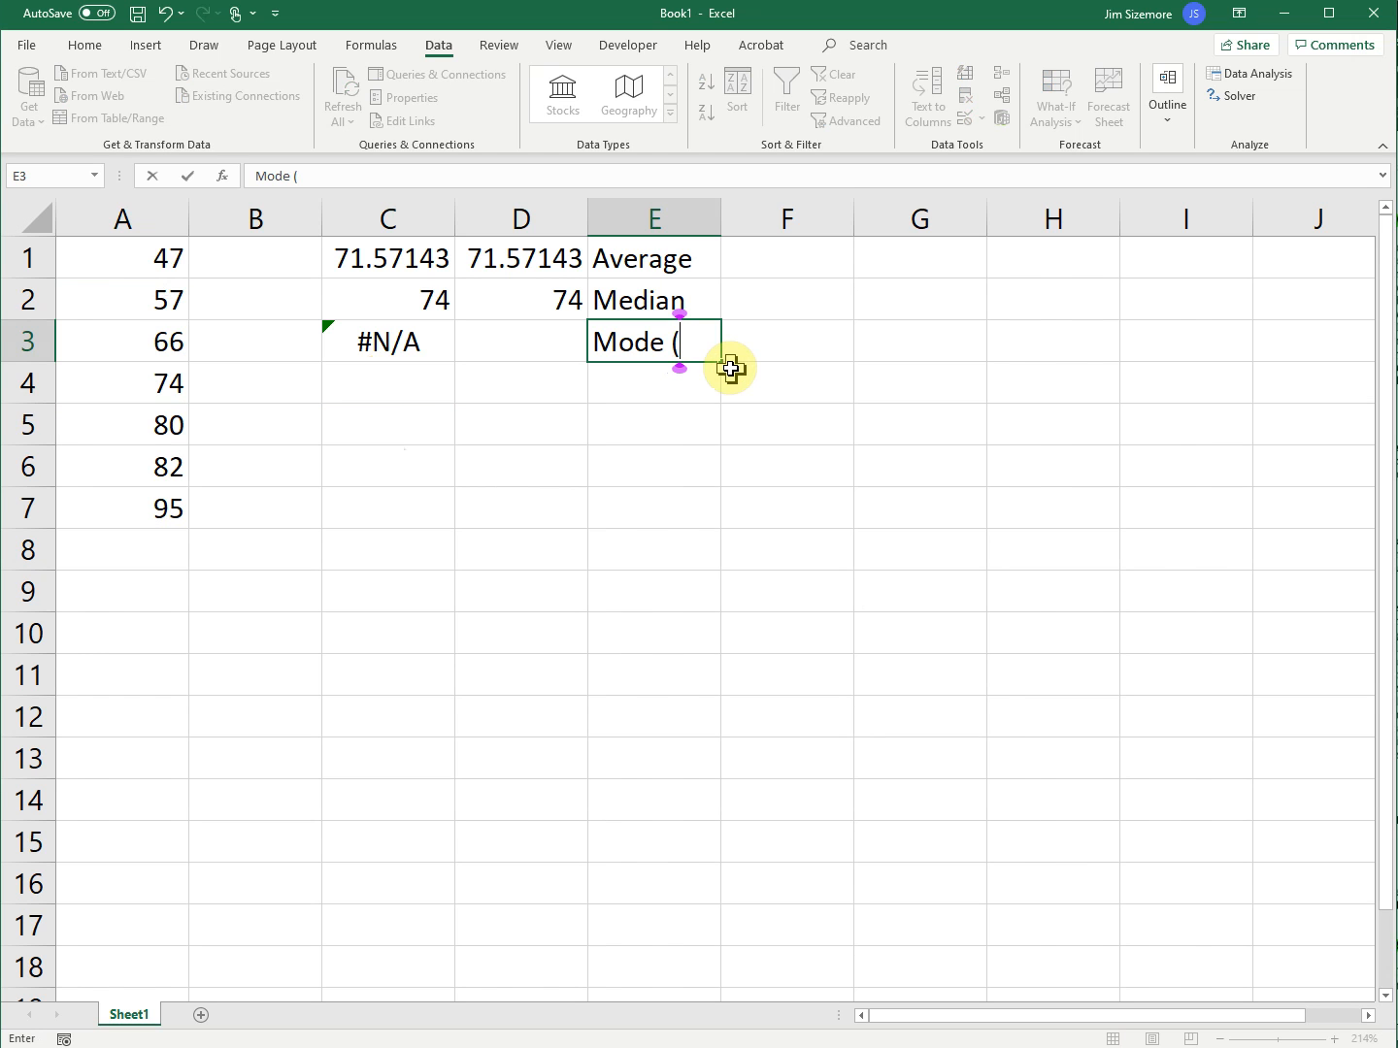
text((may)
key(BackSpace)
key(BackSpace)
text(ma)
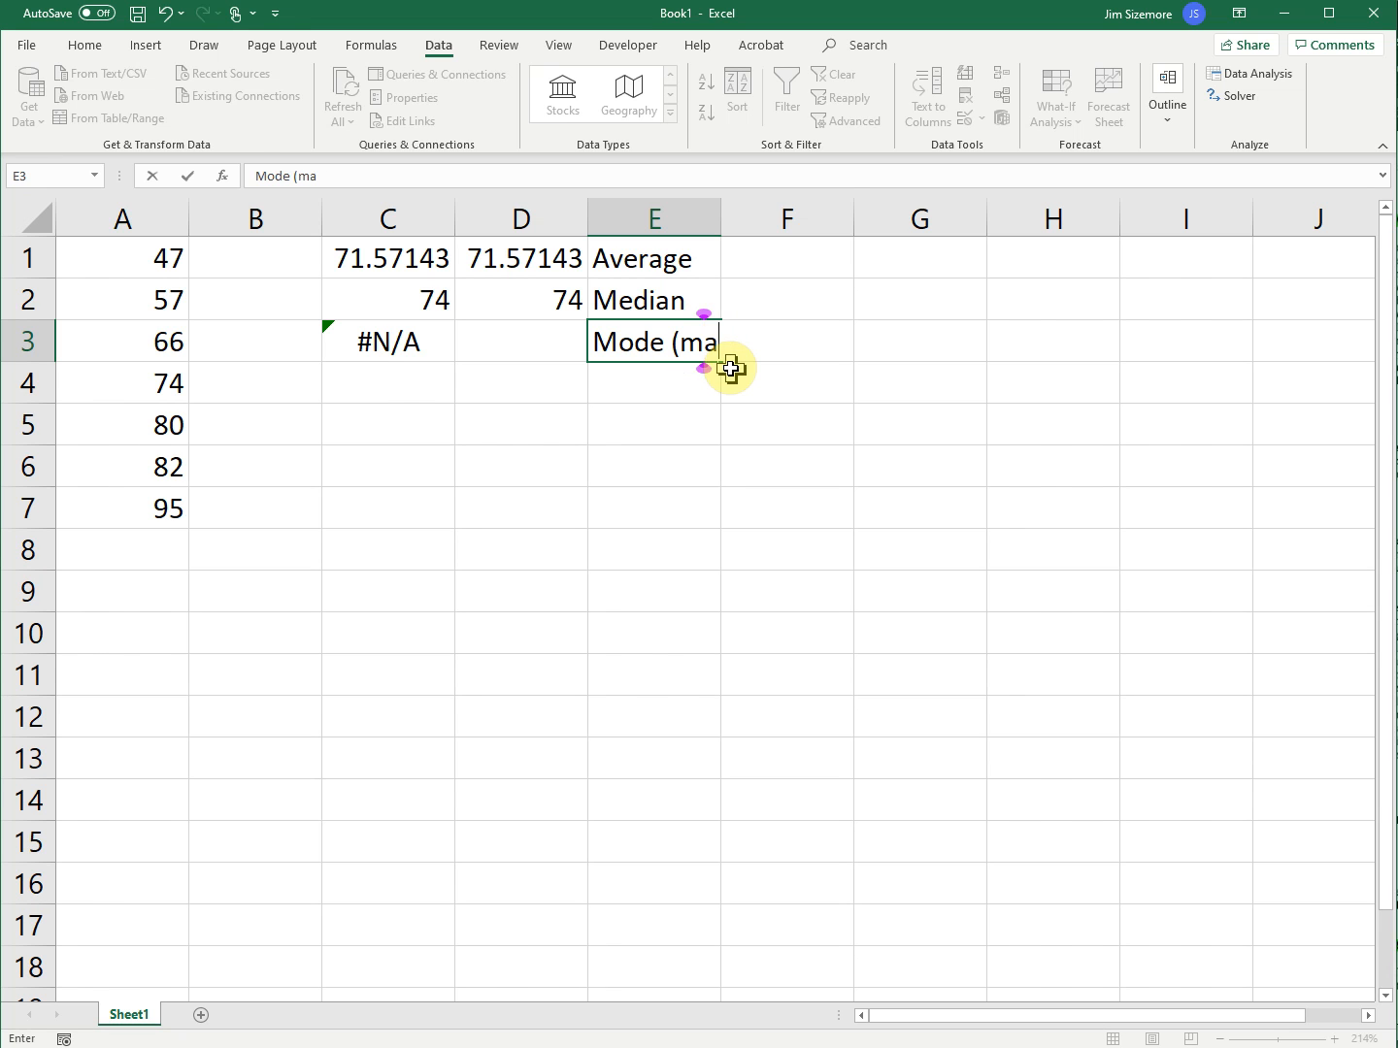
text(y not have)
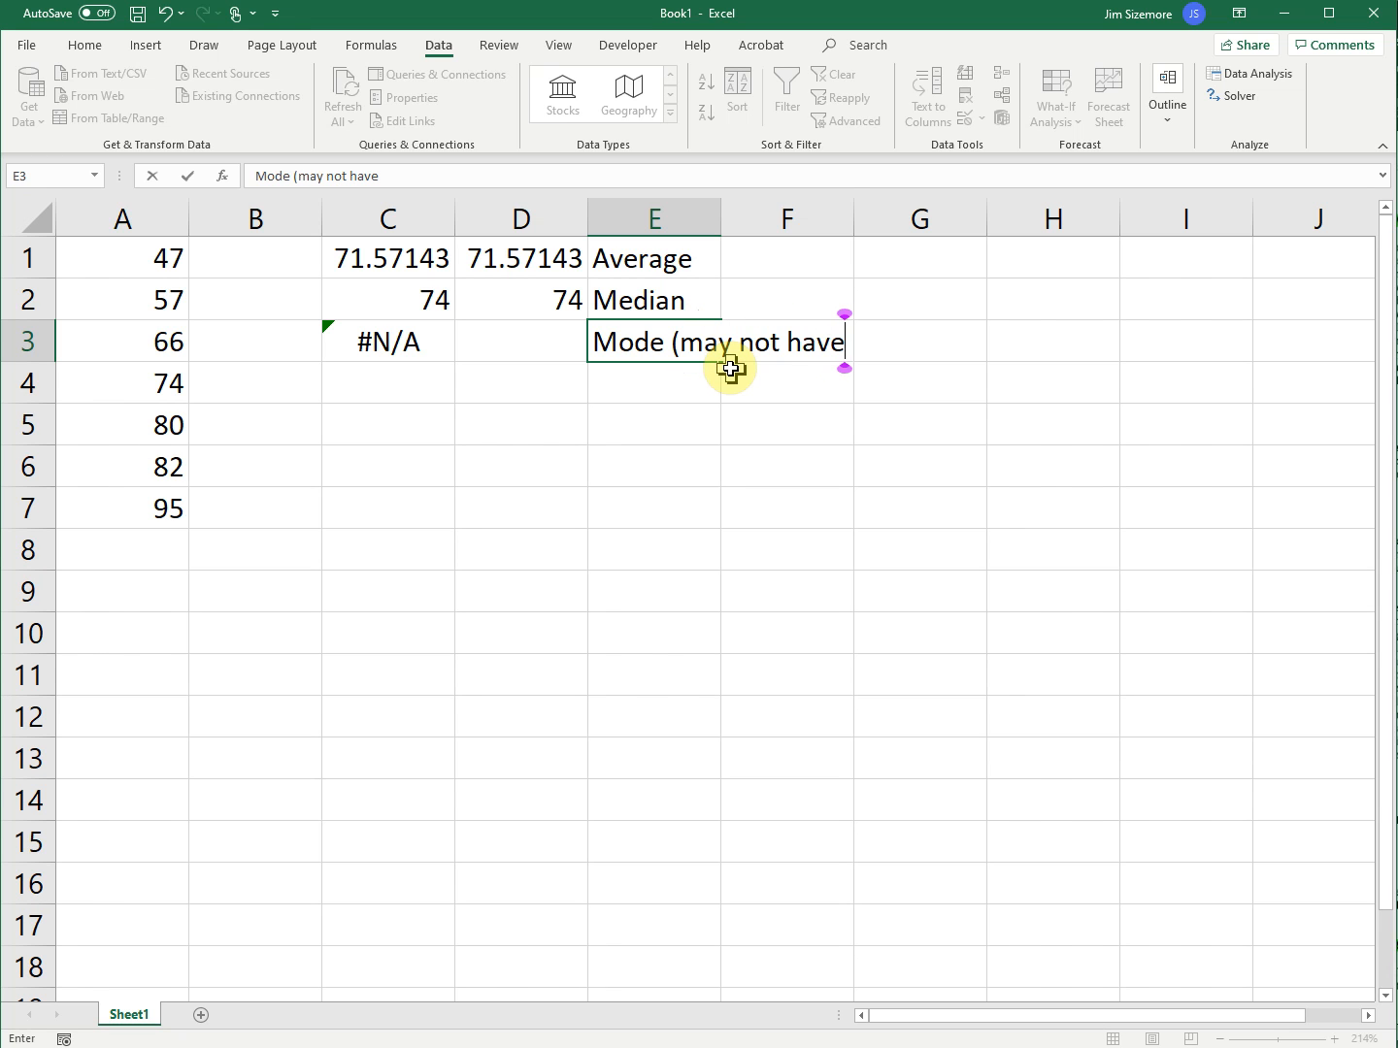
text( a value if no values are repeated))
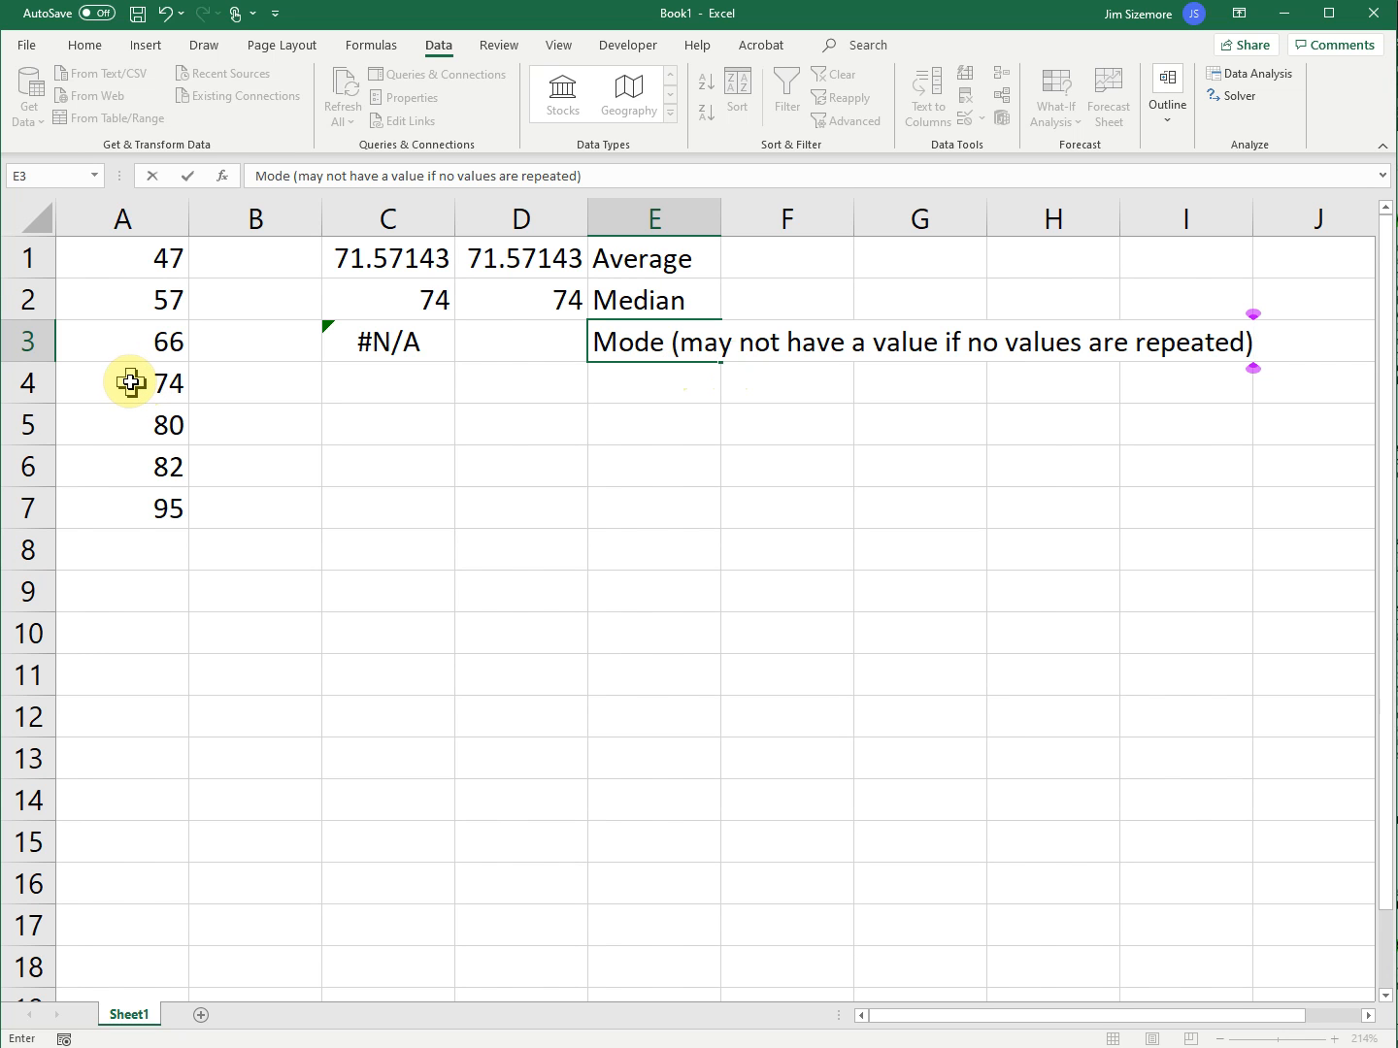
click(413, 339)
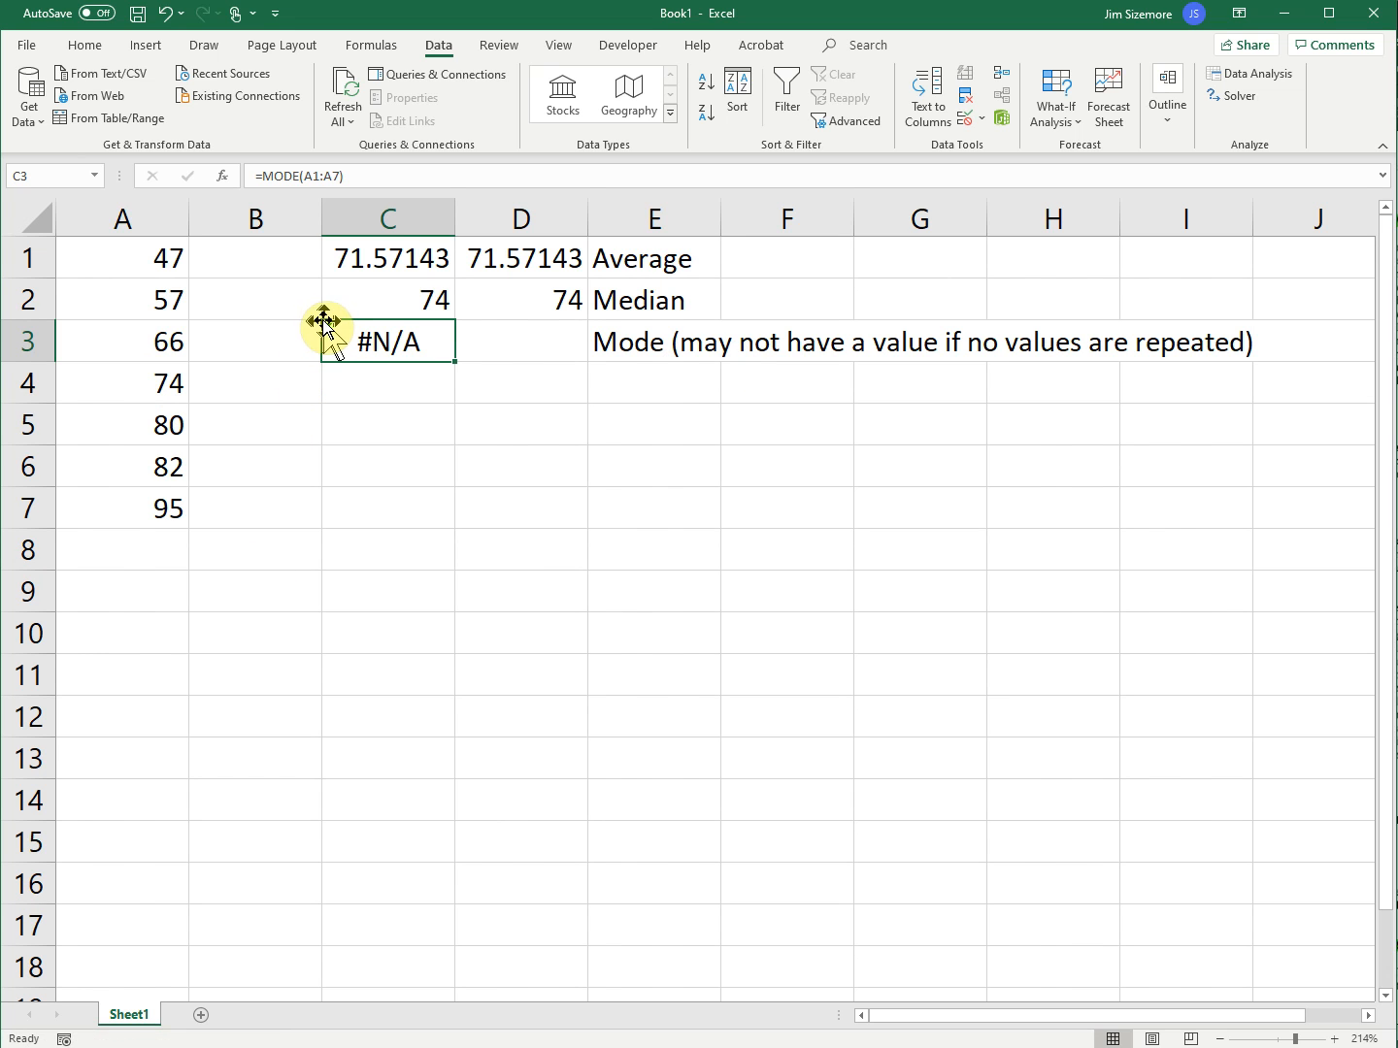
- Read the help article on the error in cell C3 and close it
key(Left)
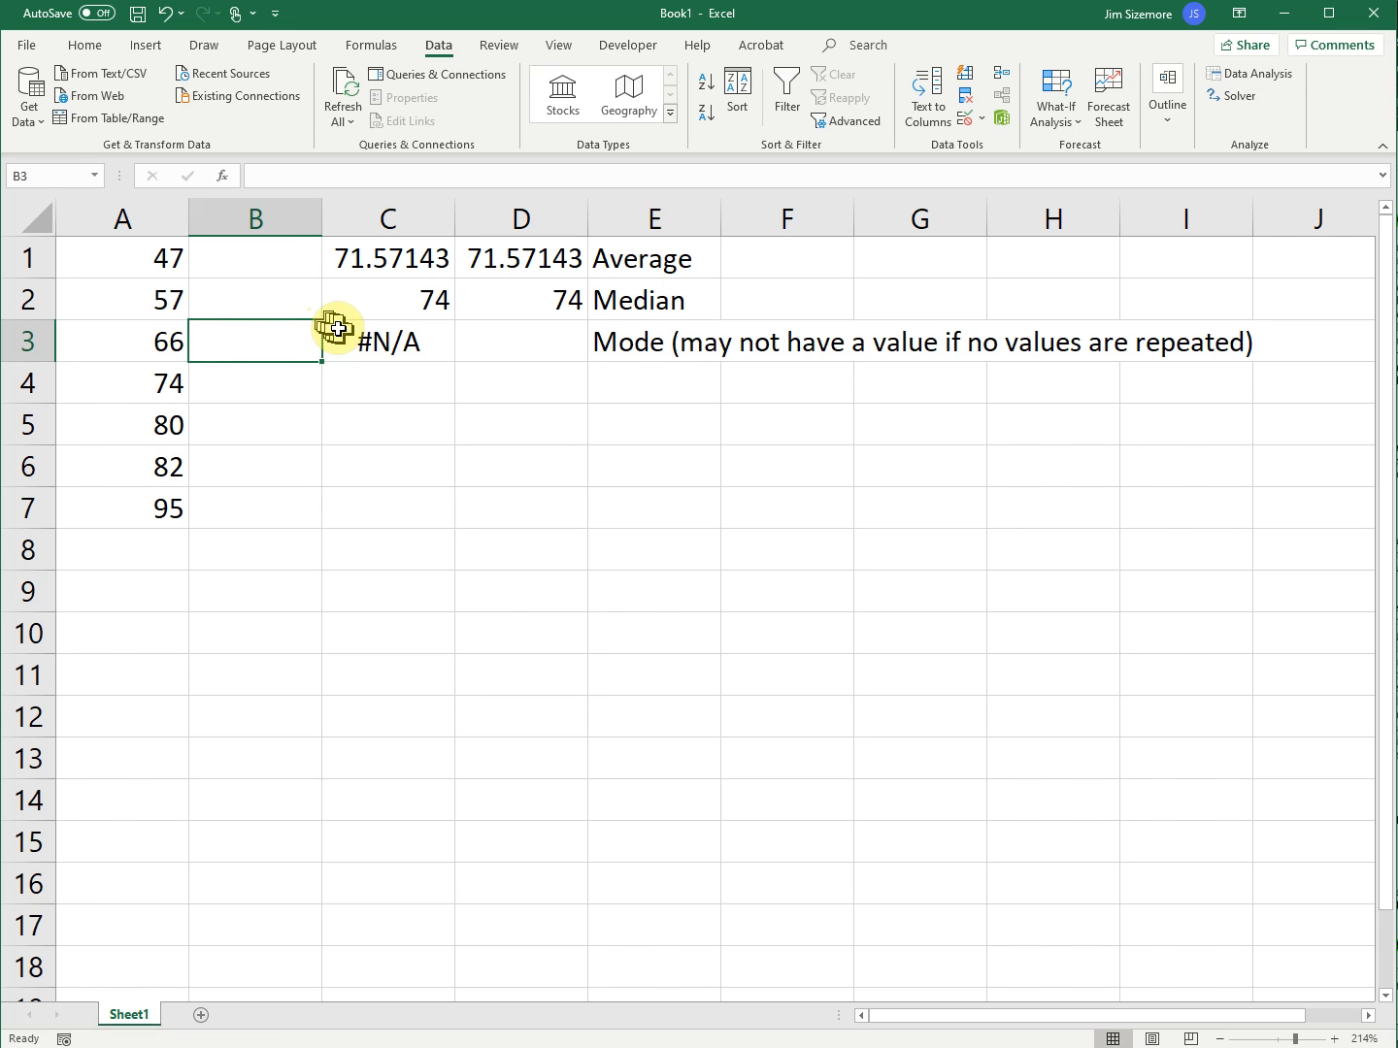
click(342, 345)
click(300, 337)
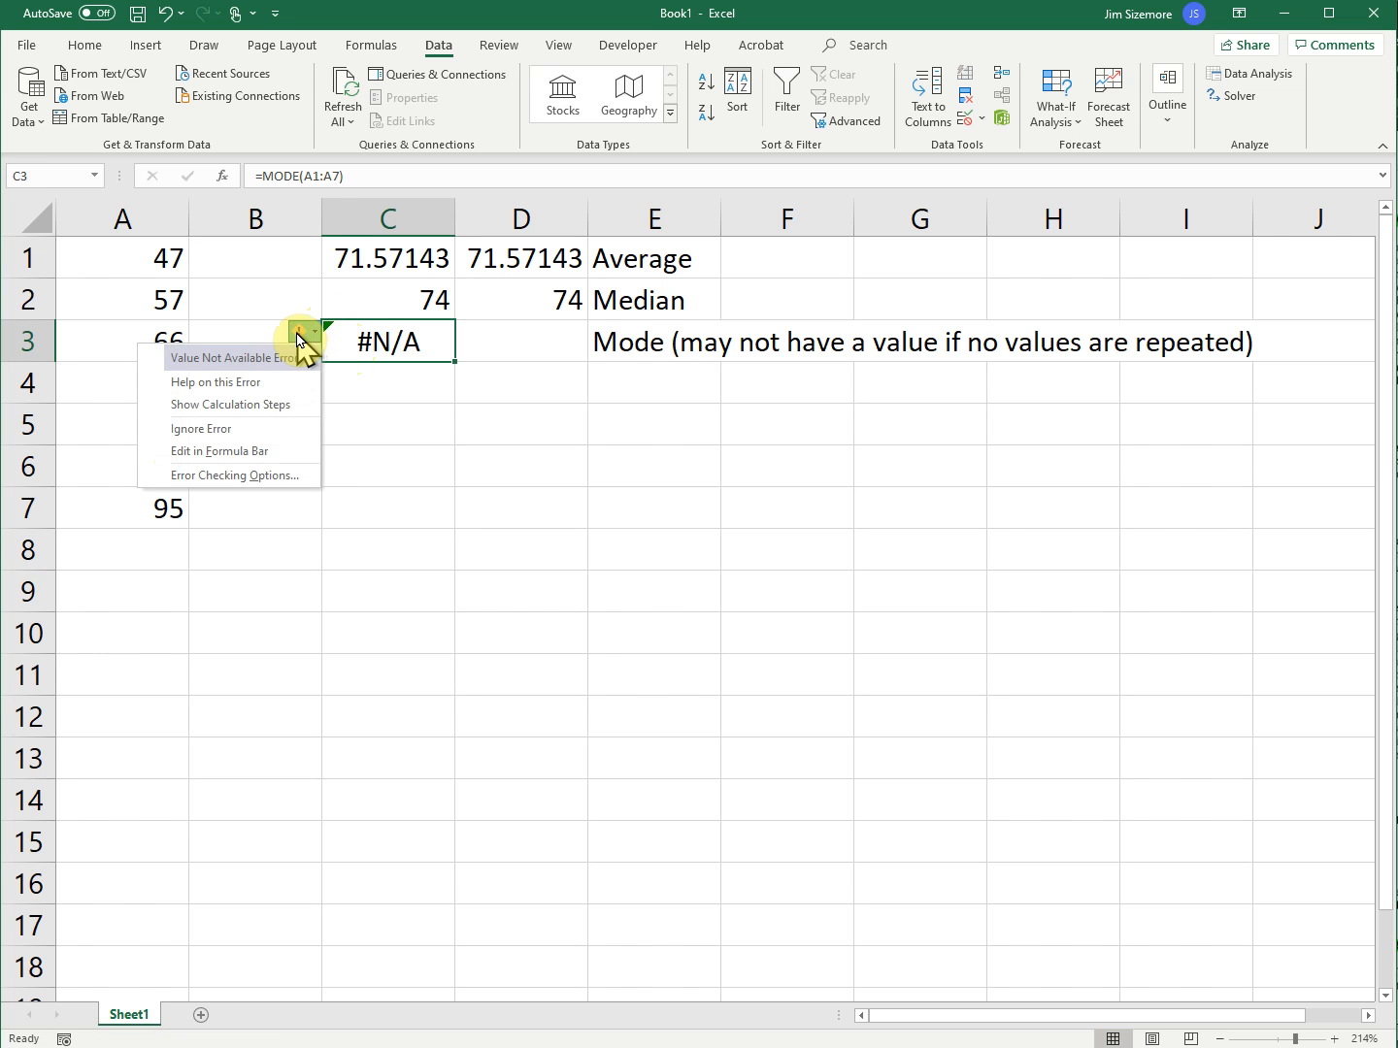
click(242, 383)
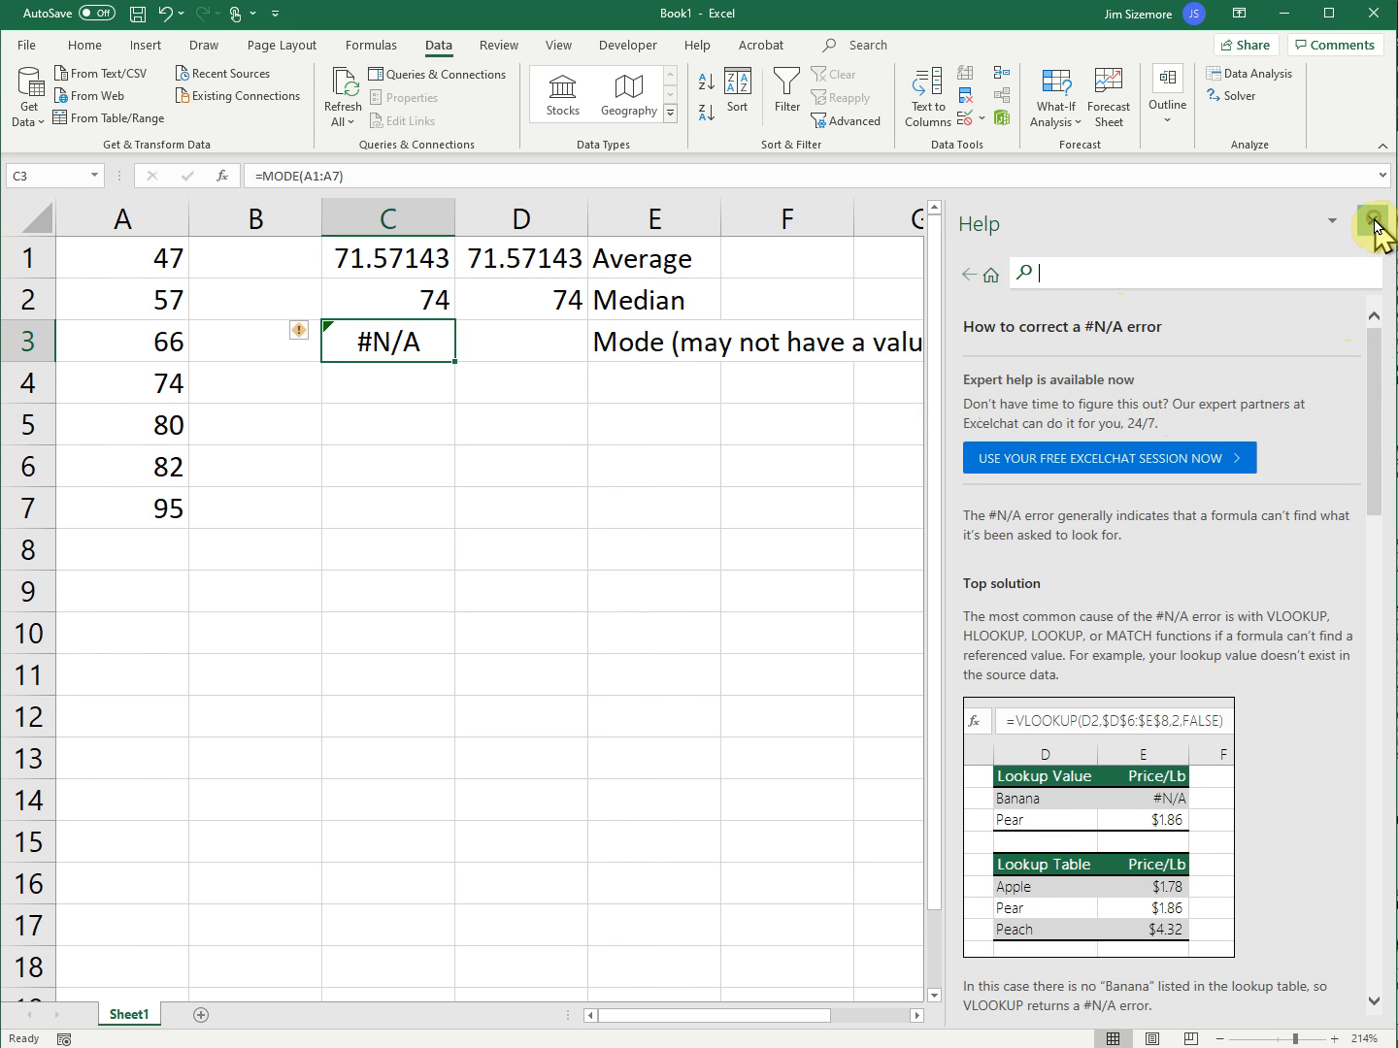
click(1375, 220)
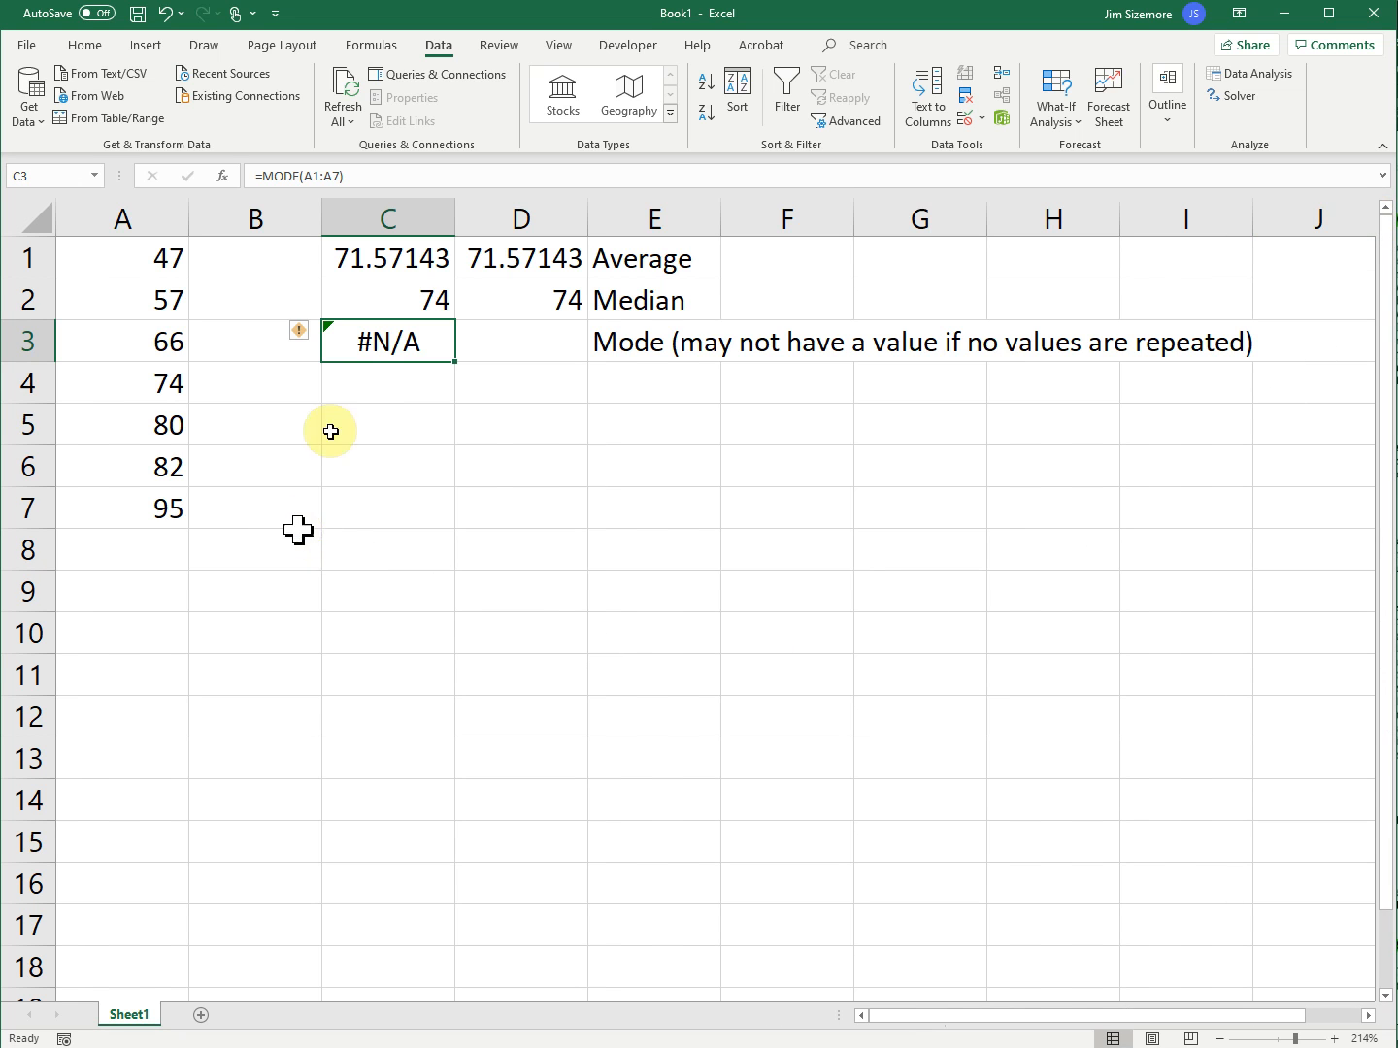
- Consult the reference PDF, then enter the highest exam score, 95, by hand in cell D4
click(373, 383)
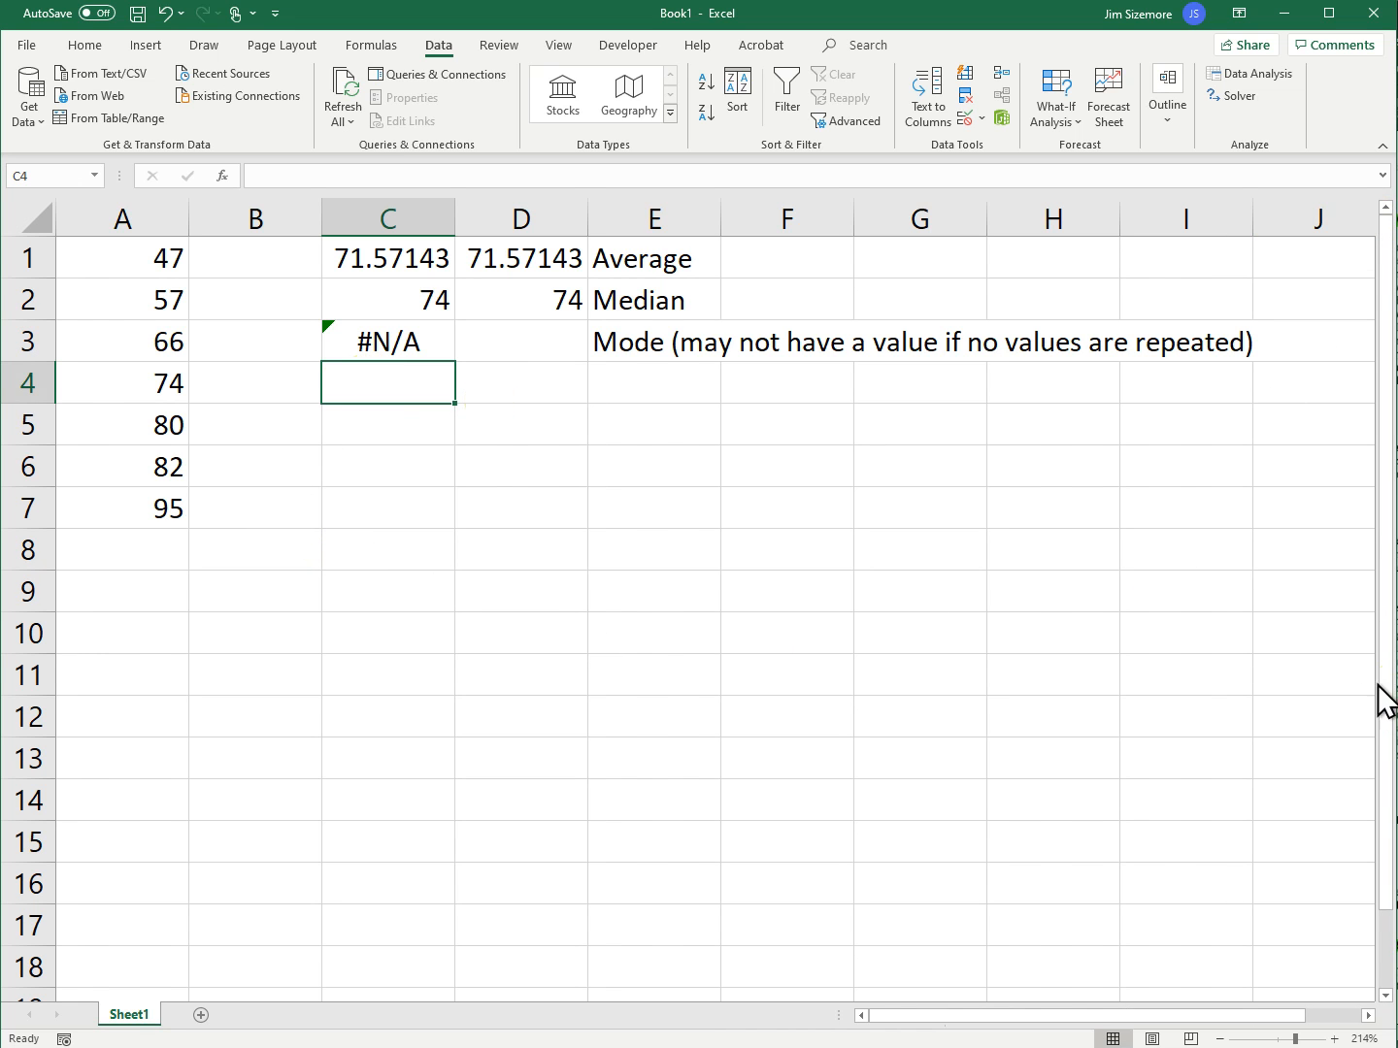
key(alt+Tab)
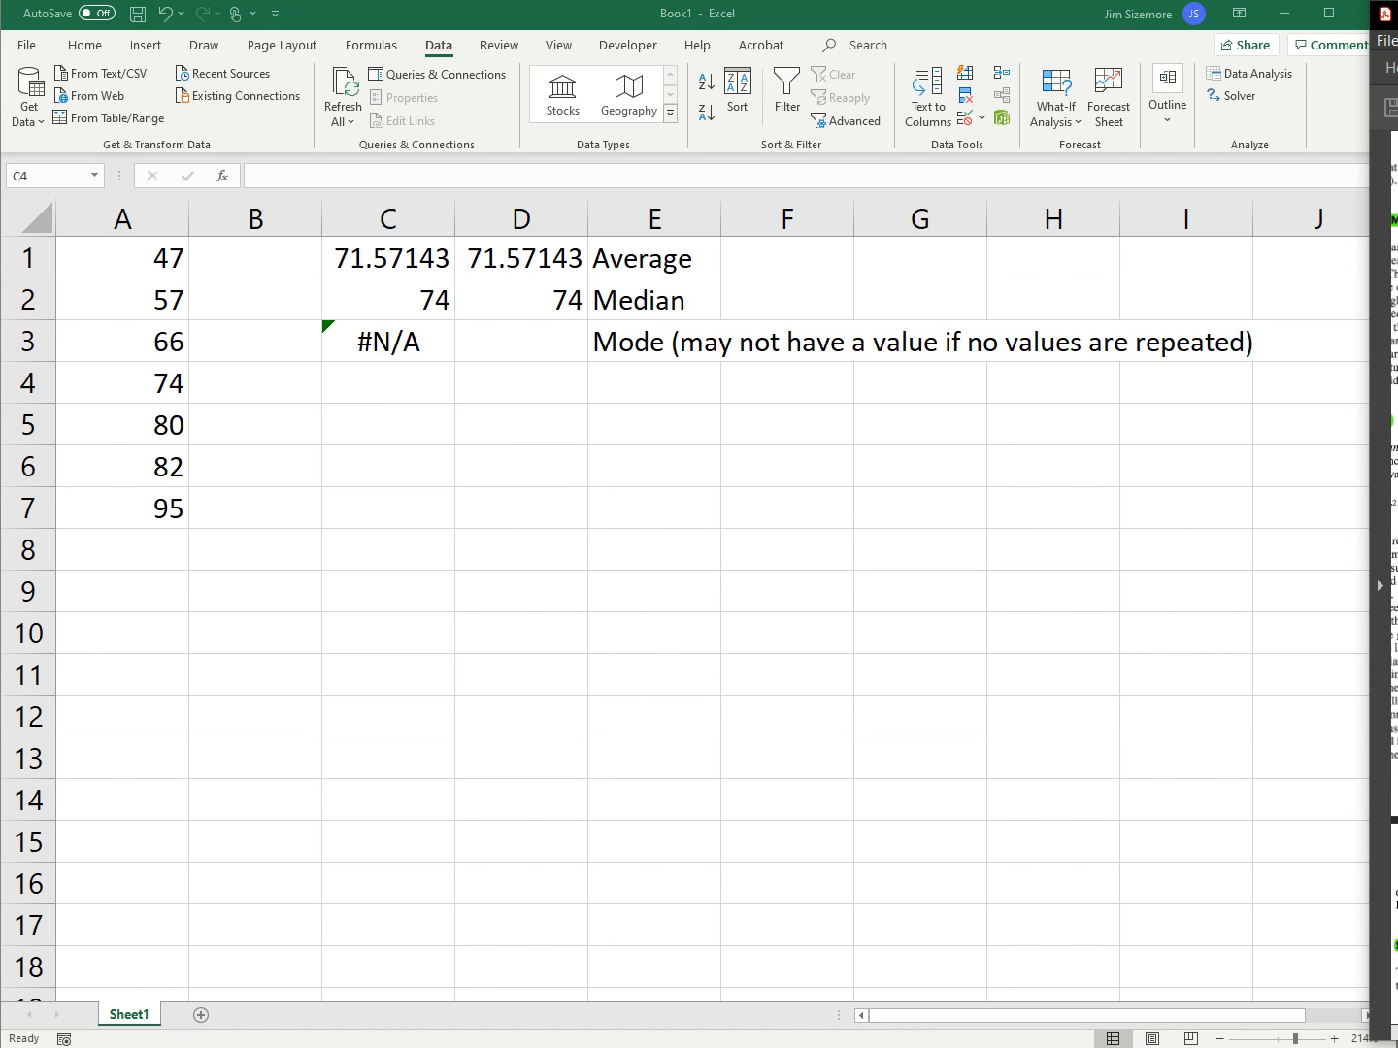
click(374, 382)
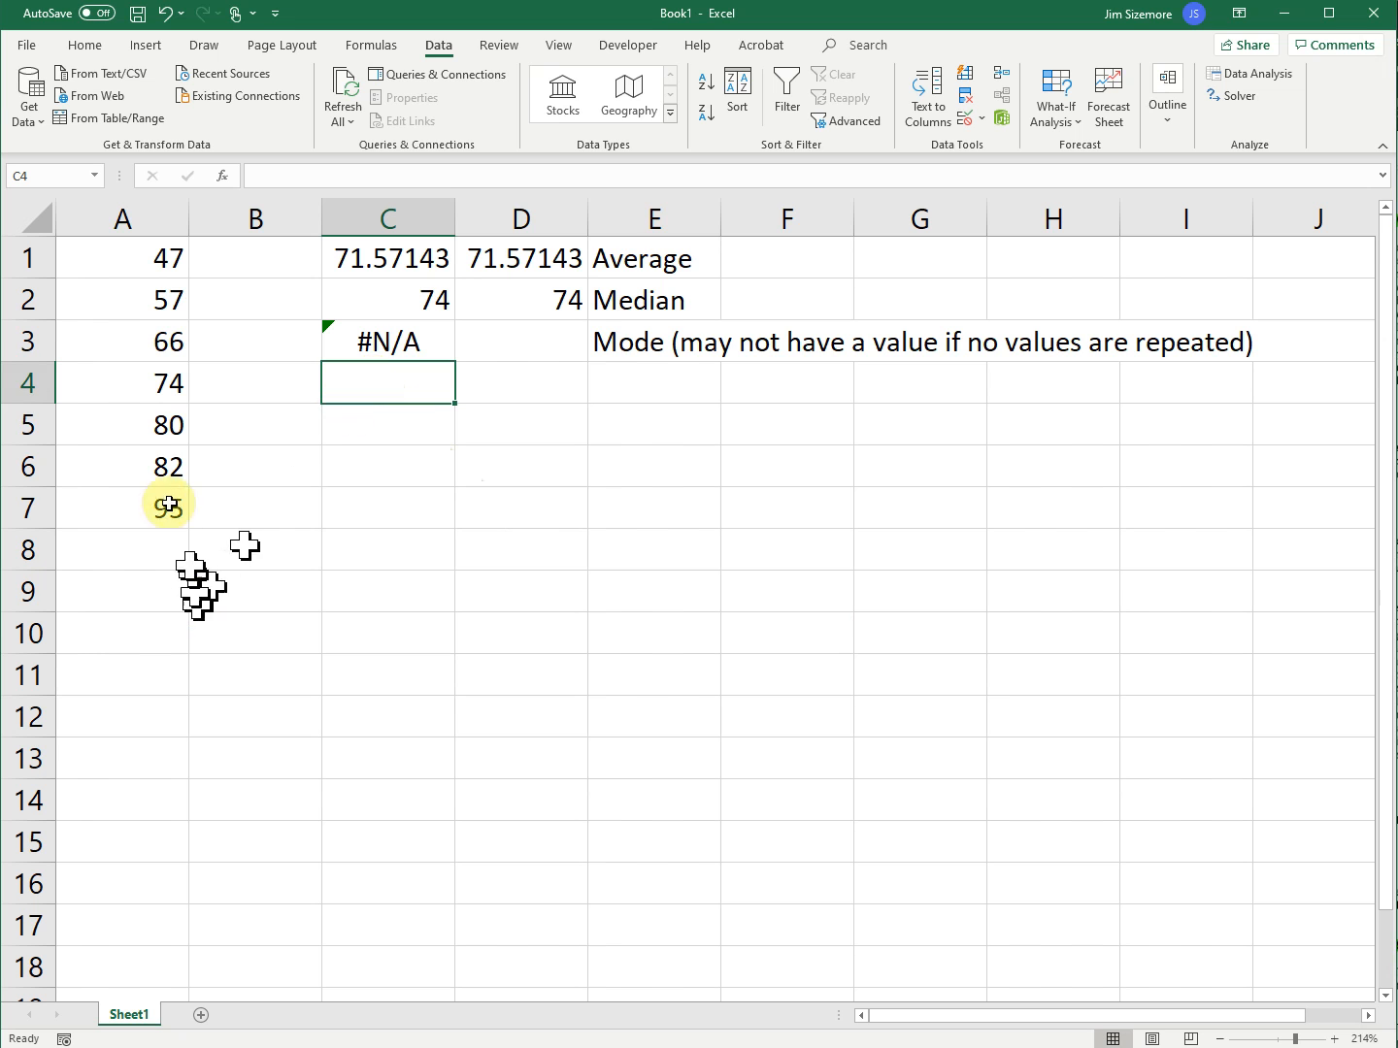
click(554, 388)
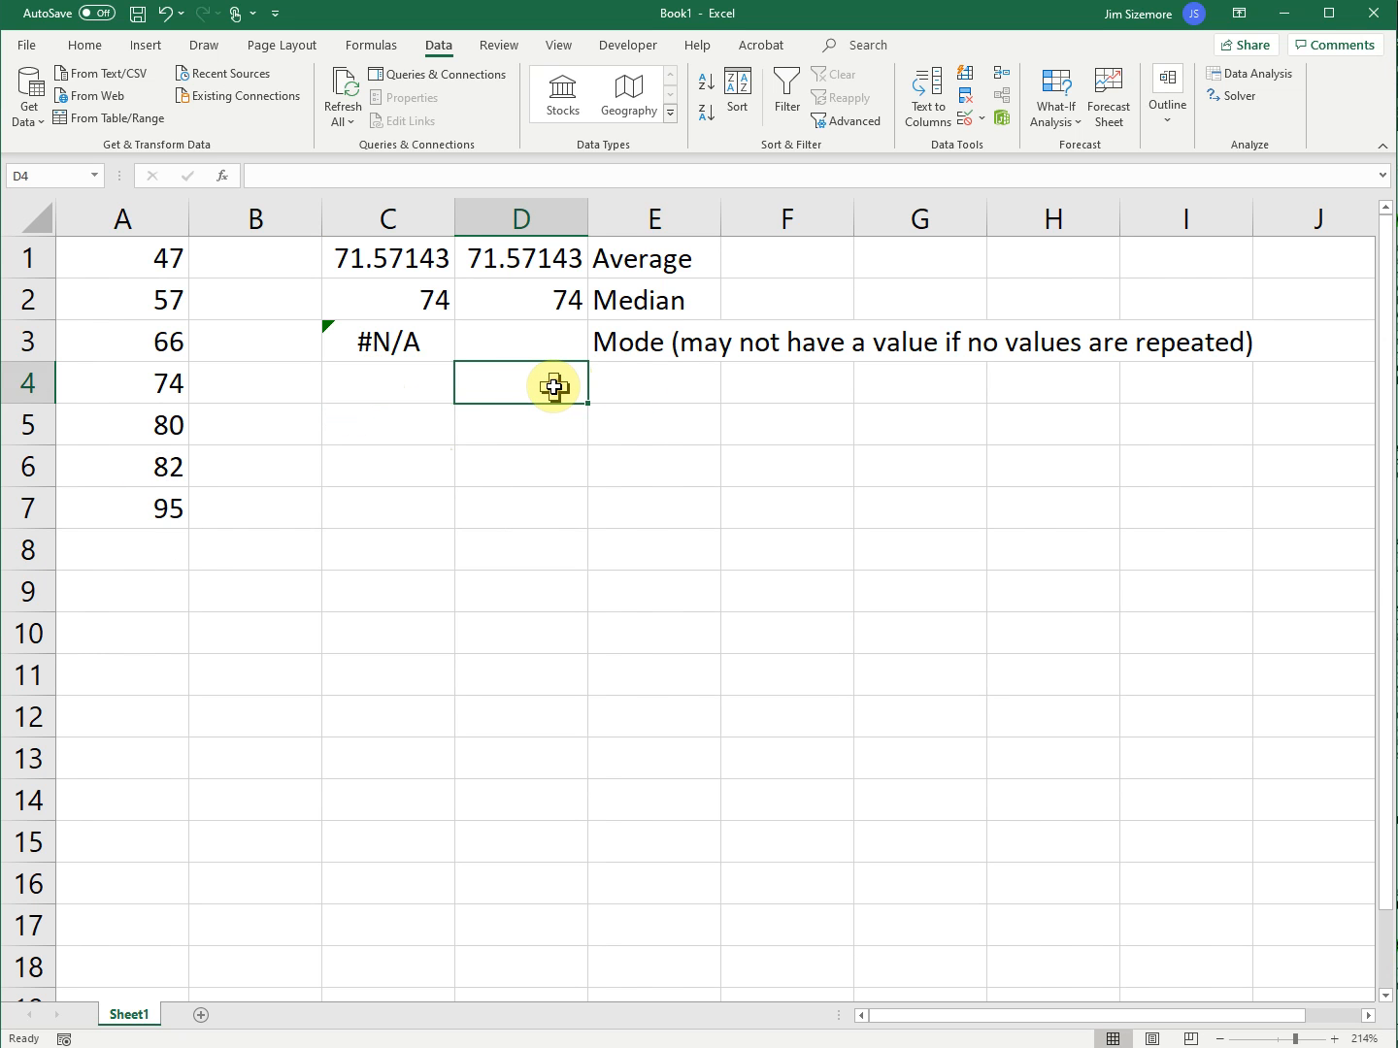
text(95)
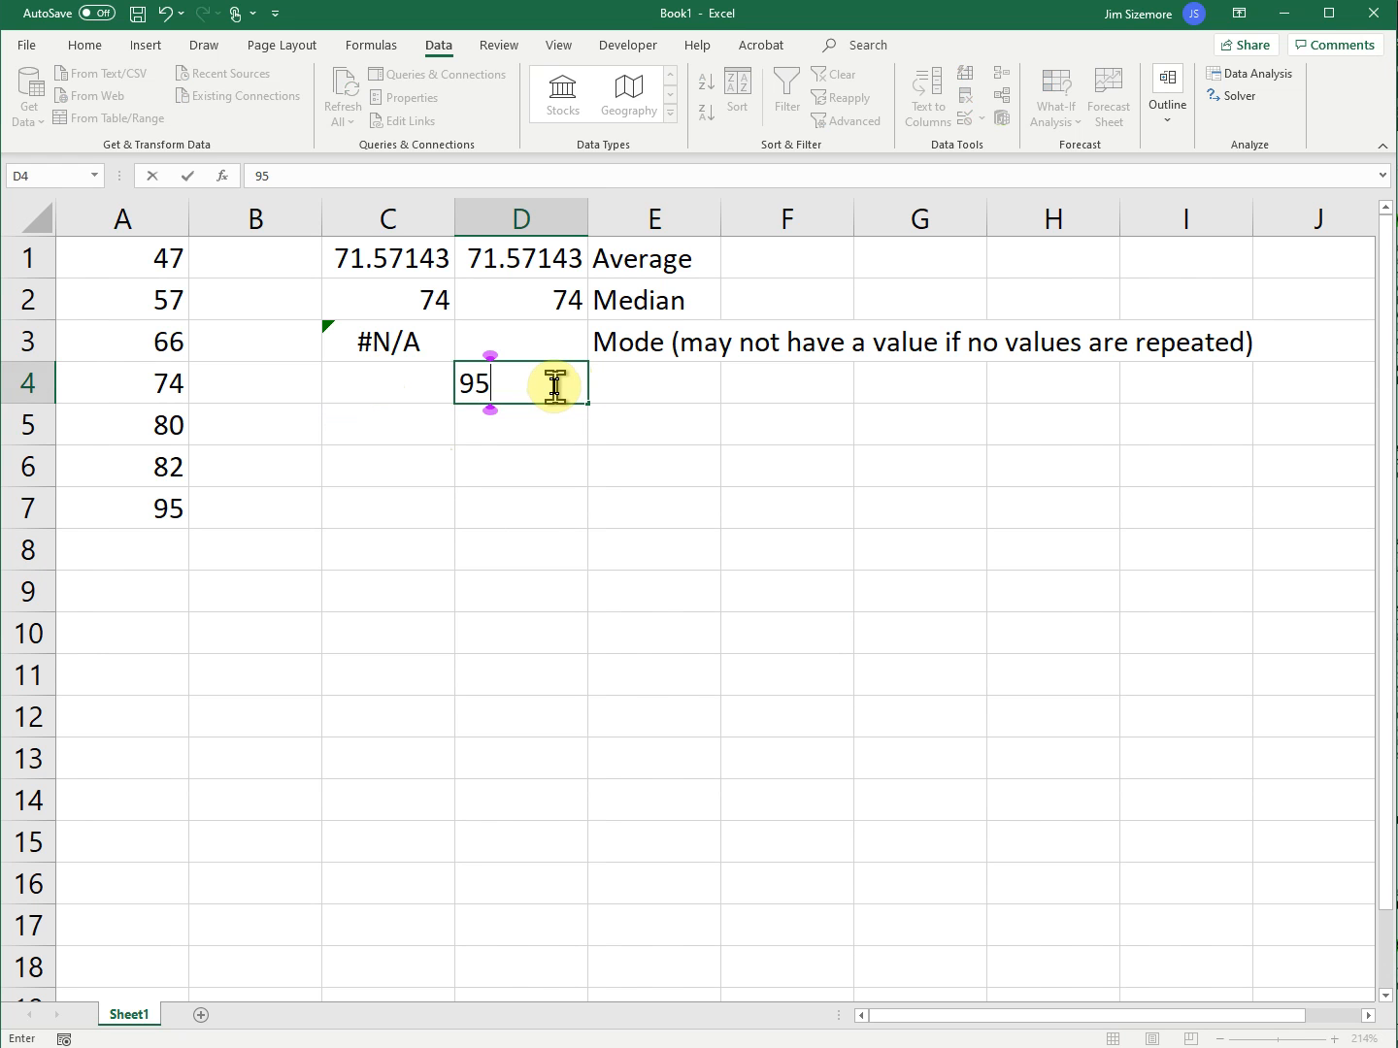
key(Return)
- Calculate the maximum of the scores A1:A7 in cell C4 with the MAX function
key(Left)
key(Up)
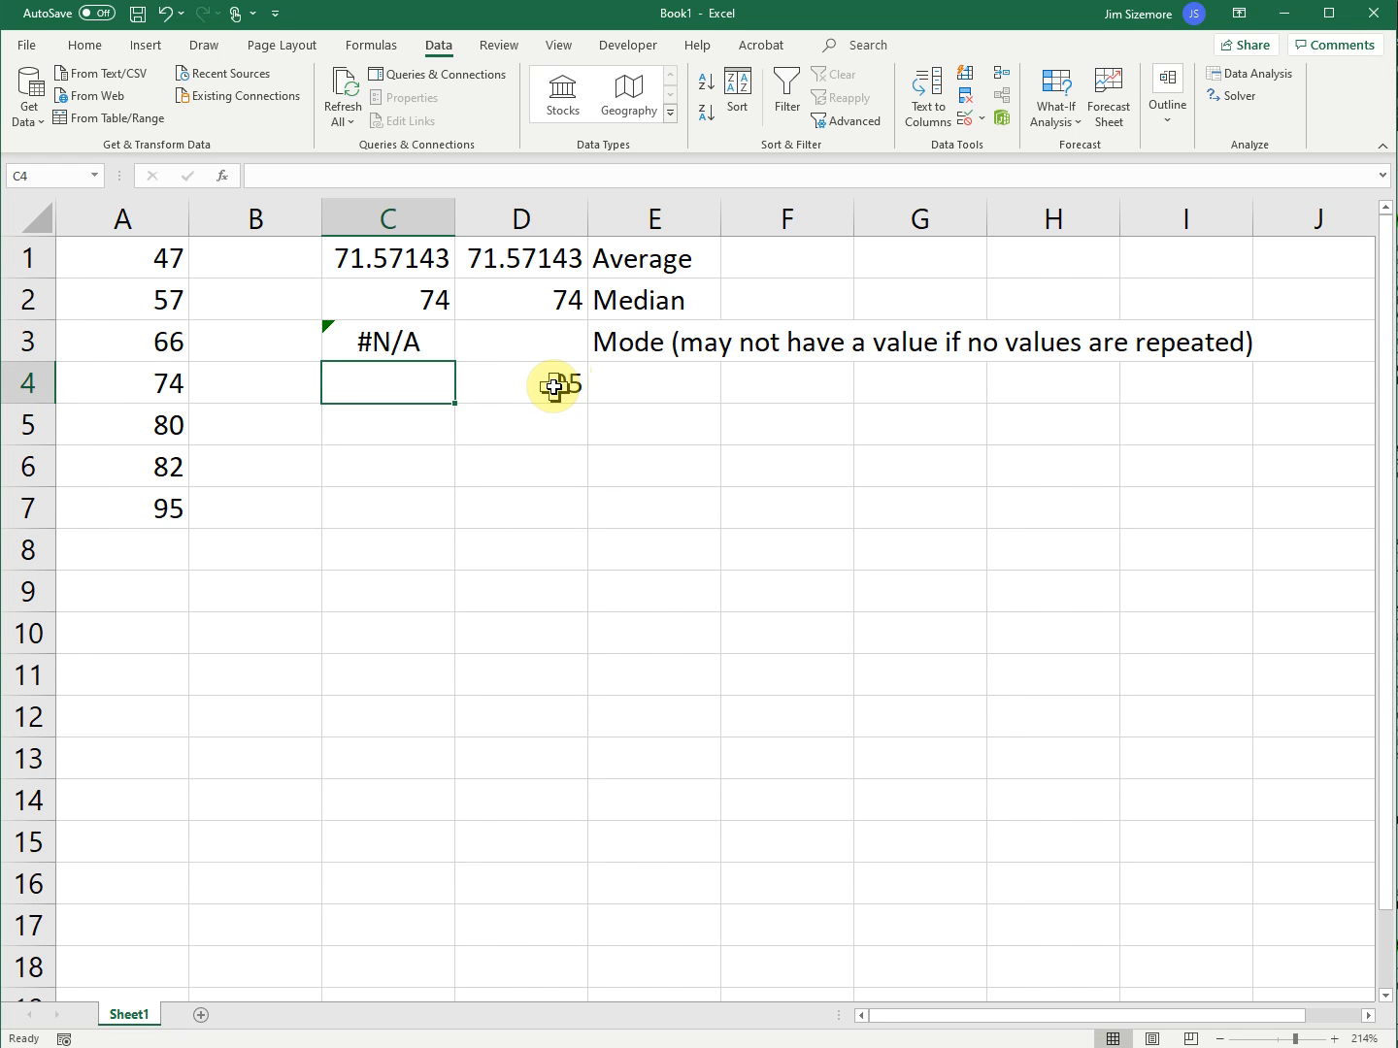
text(=ma)
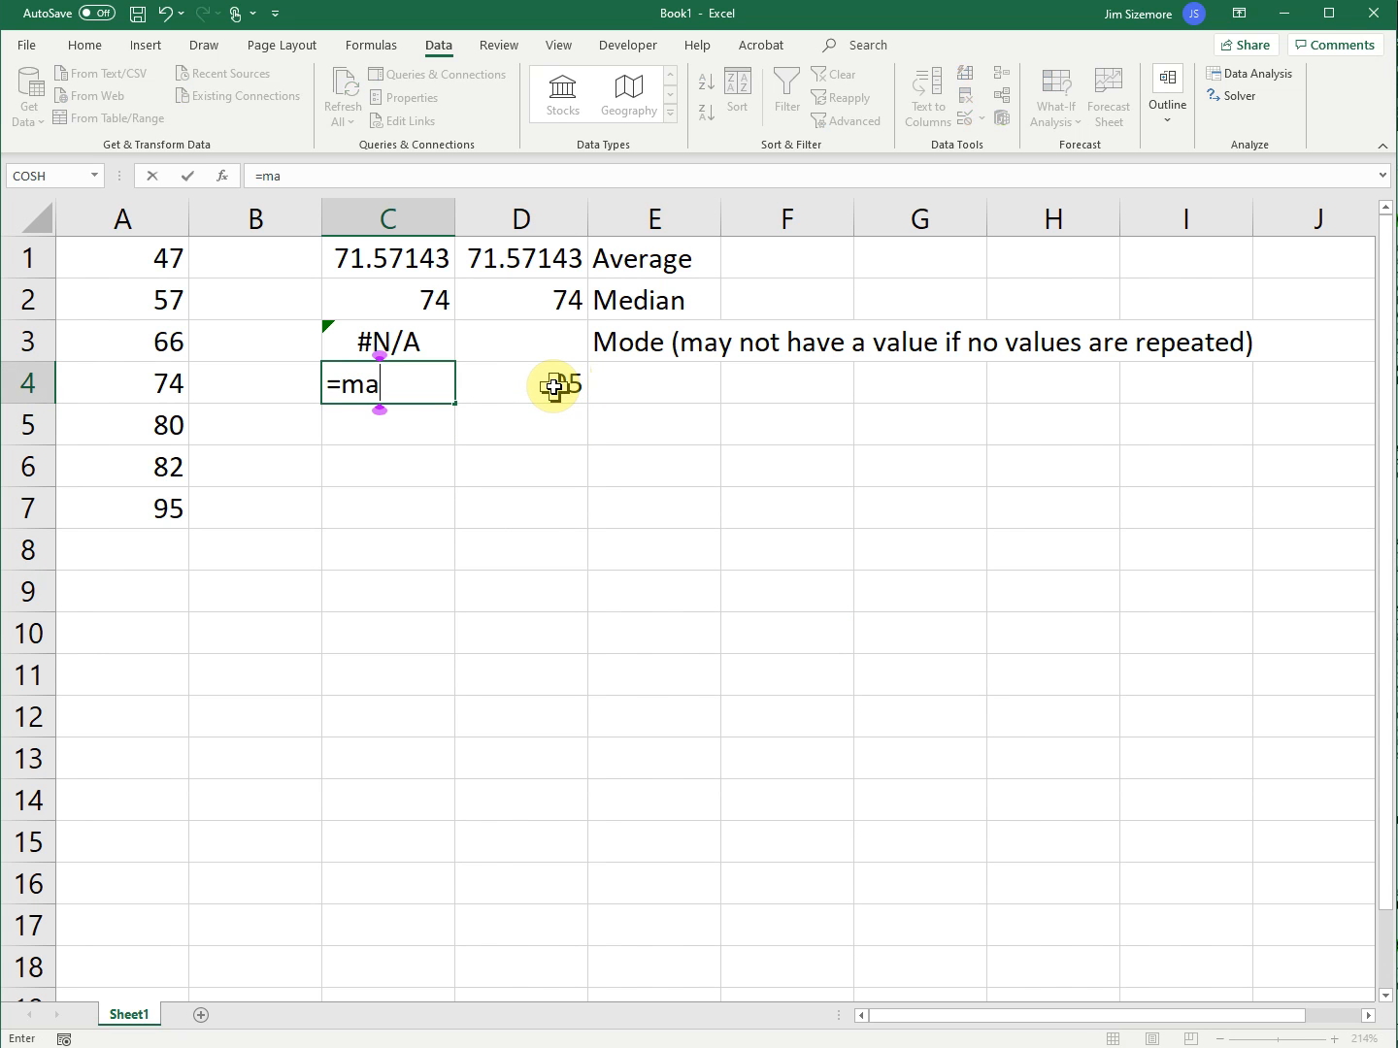
text(x()
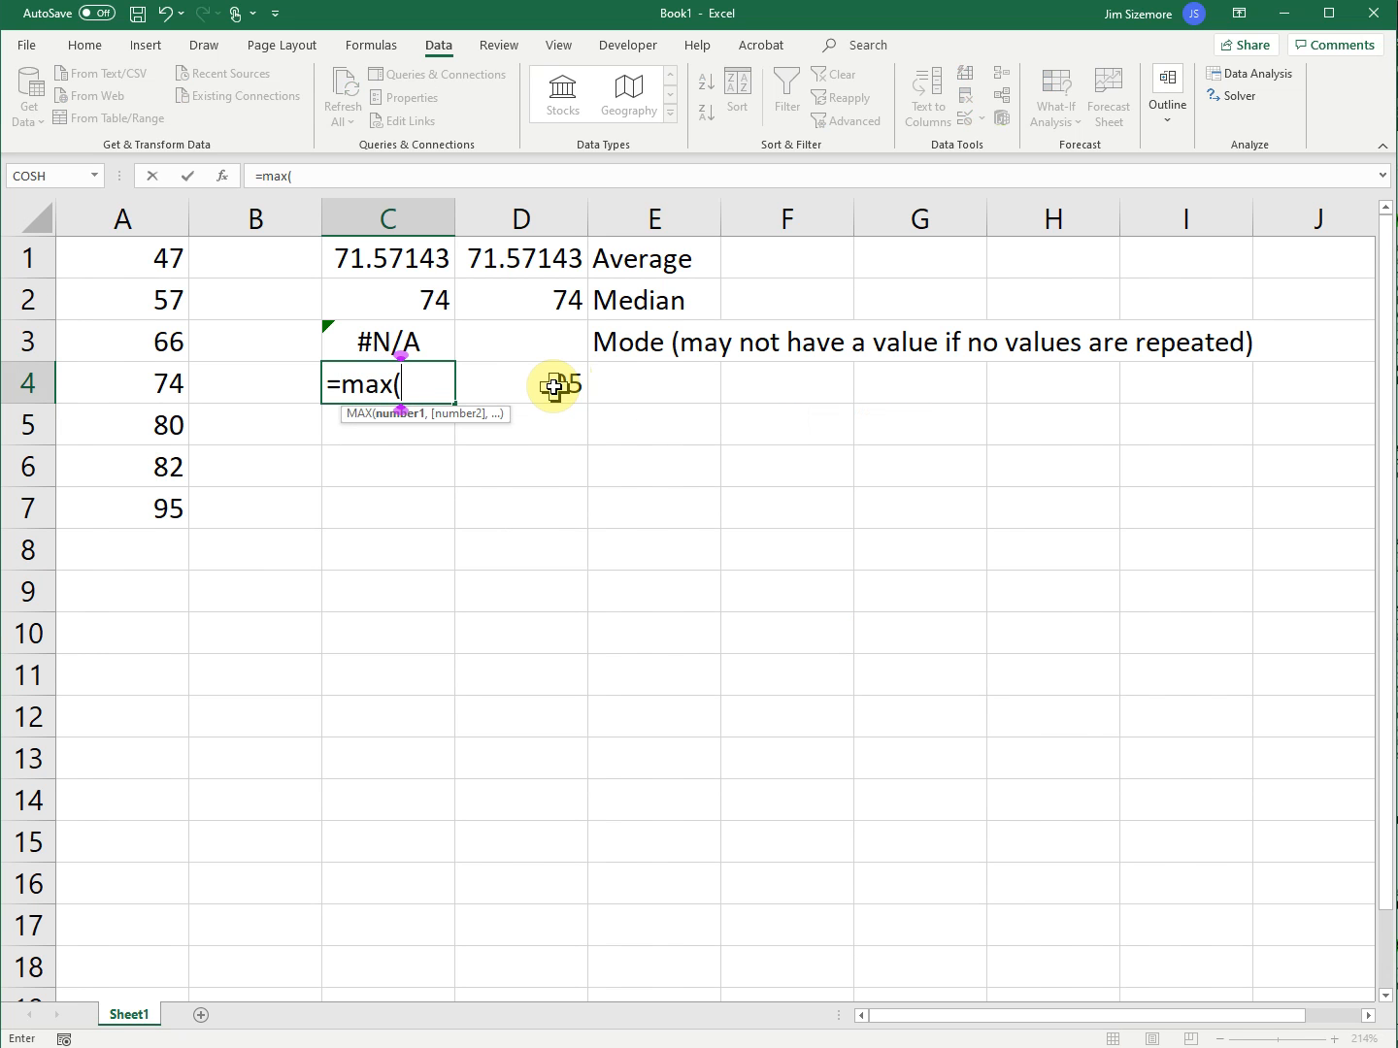
drag(162, 257, 146, 523)
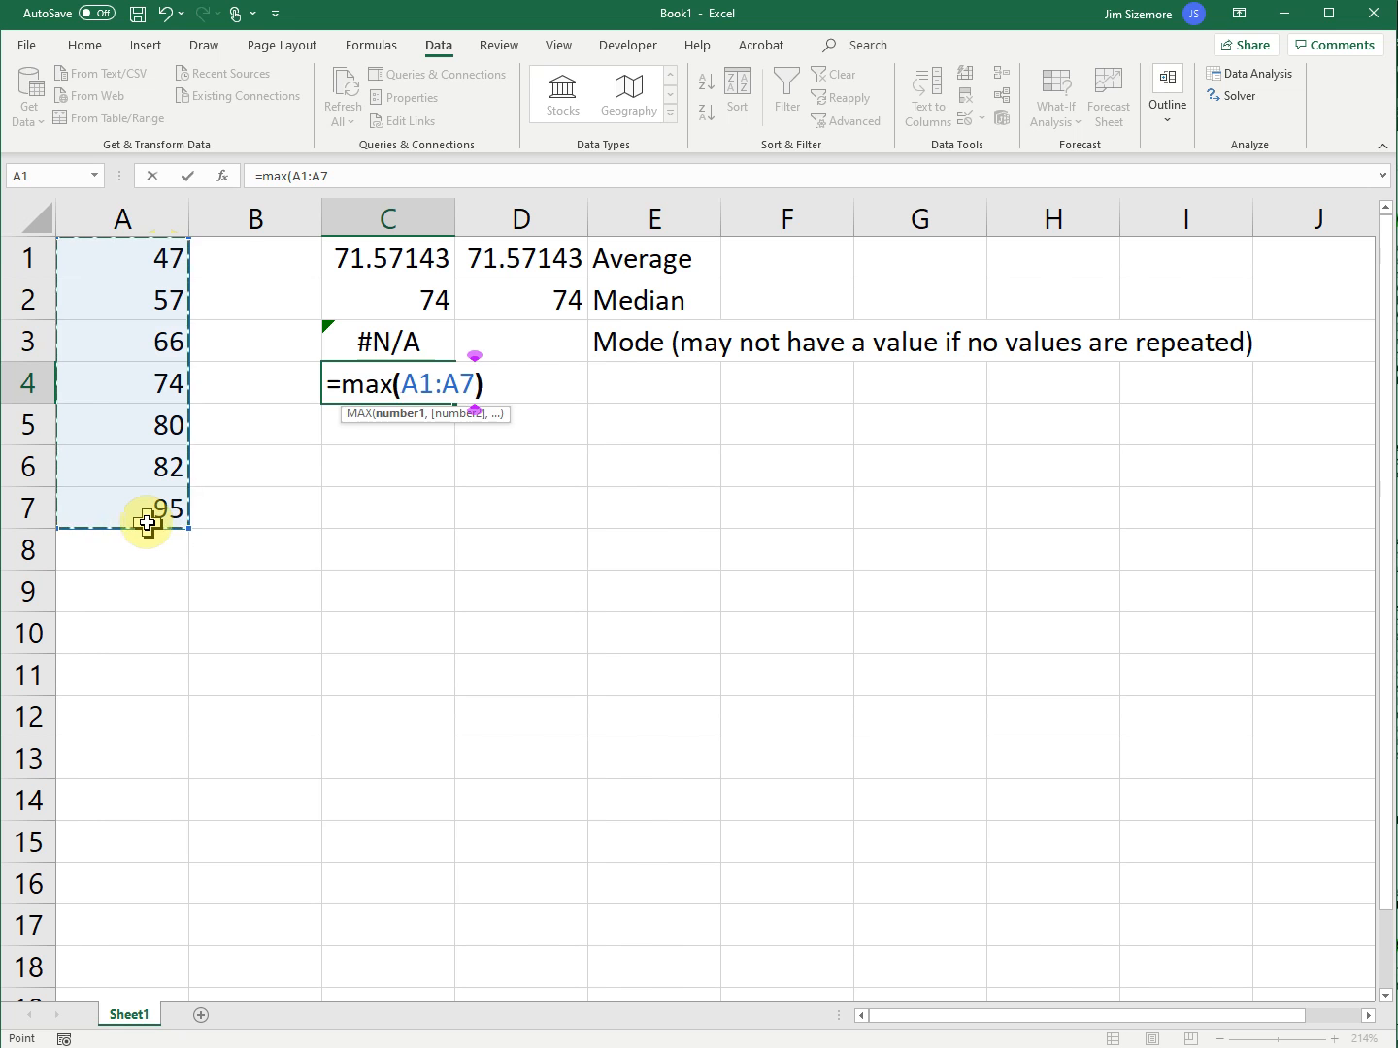
text())
key(Return)
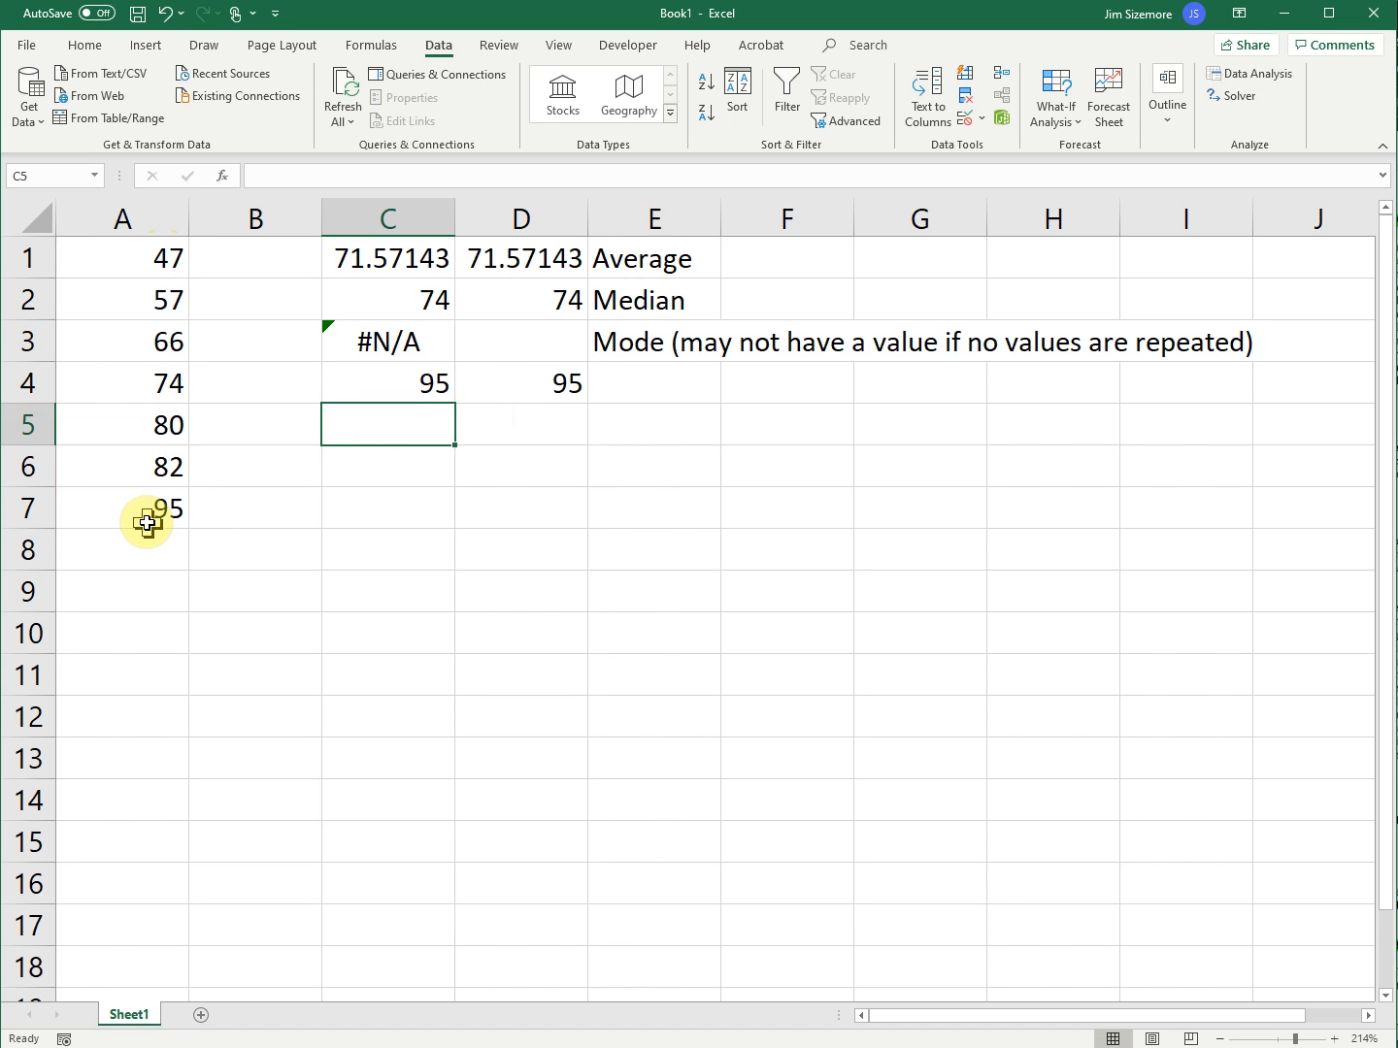
- Calculate the minimum of A1:A7 in cell C5 with the MIN function and enter 47 by hand in D5
text(=m)
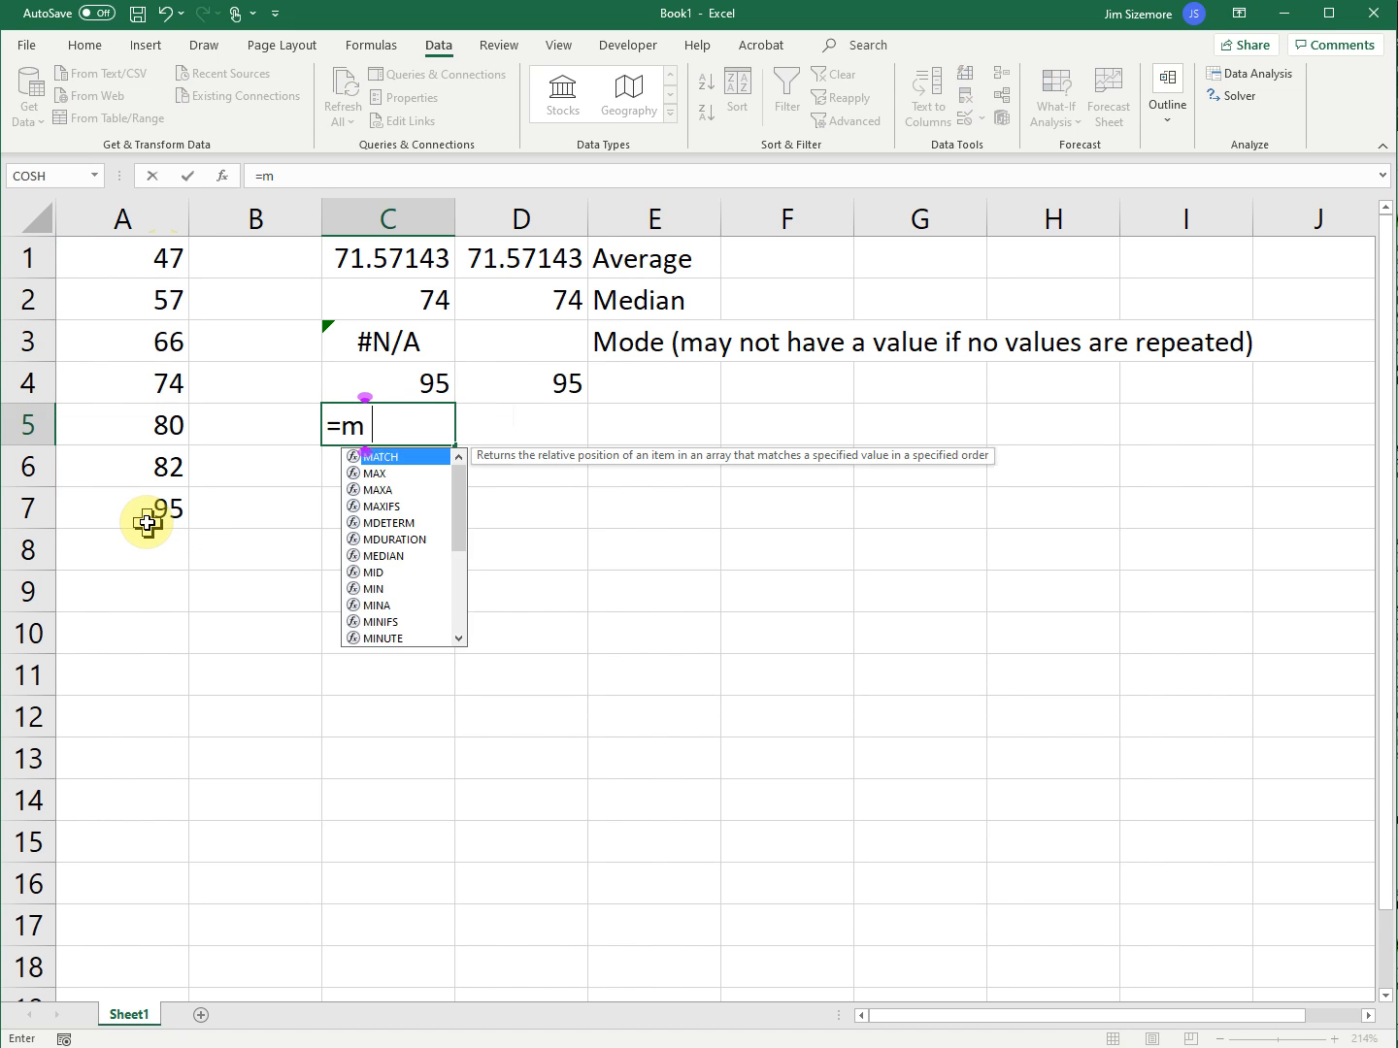
text(in()
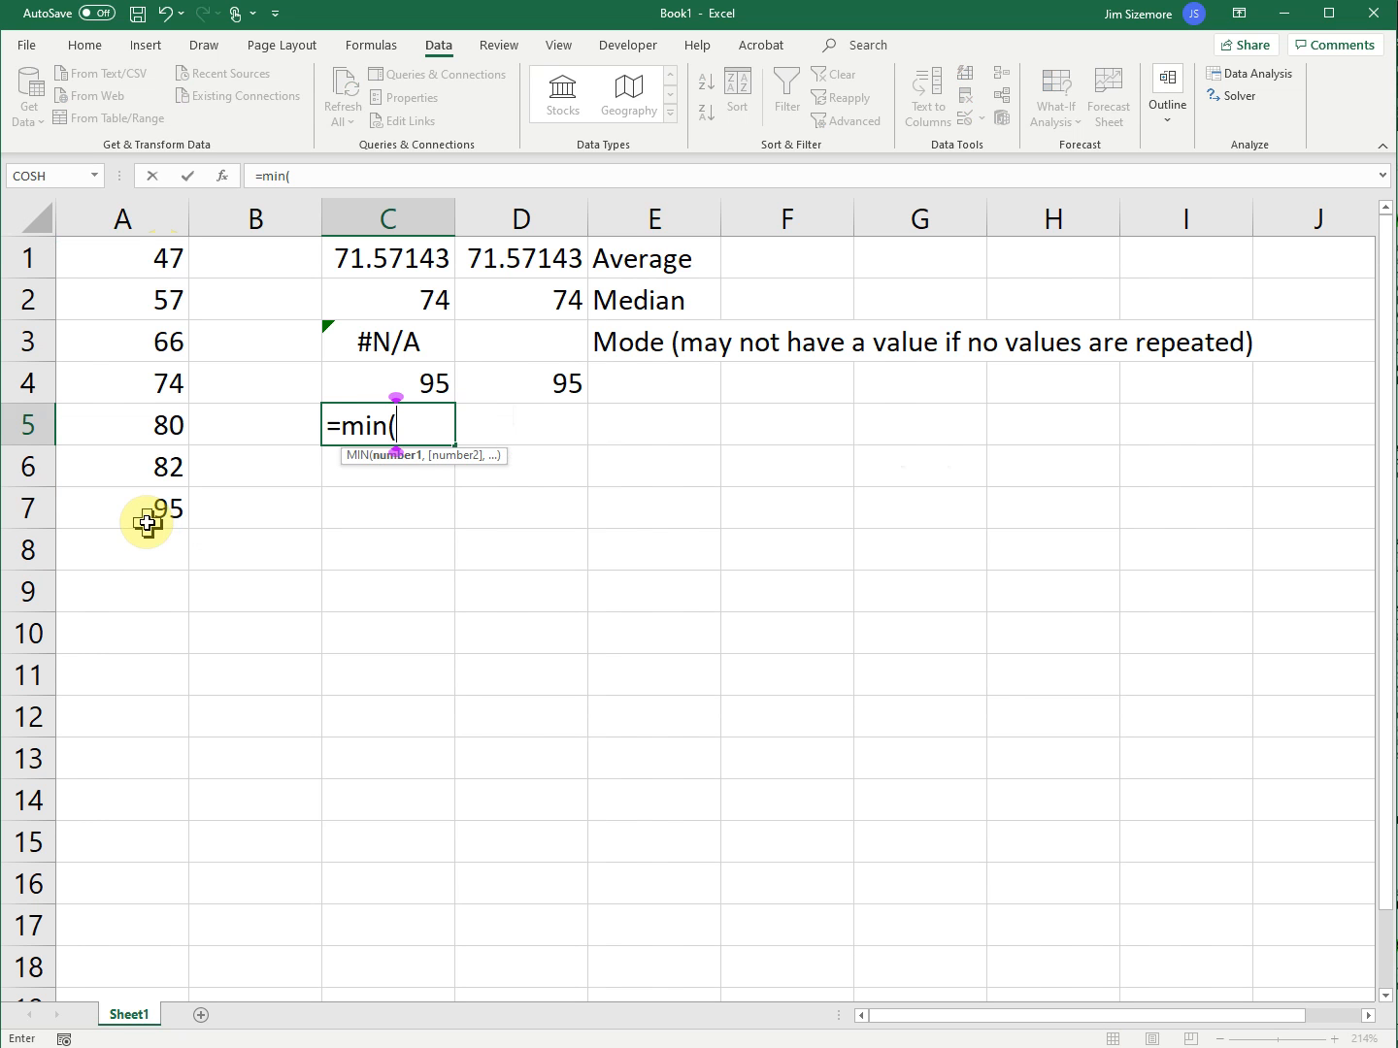
drag(117, 257, 115, 502)
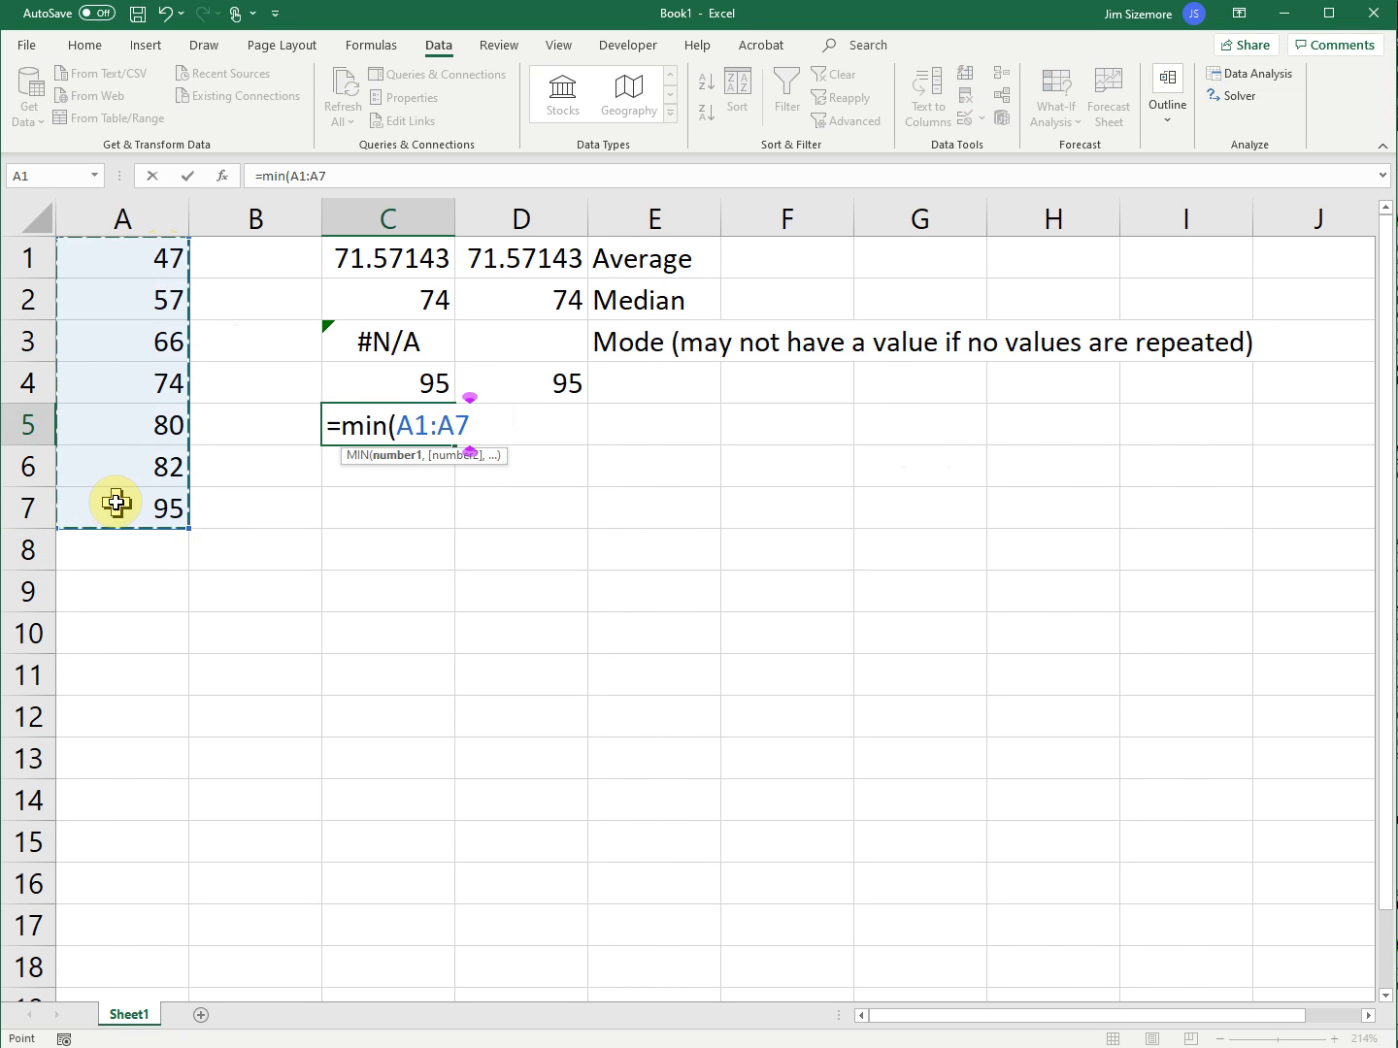
key(Return)
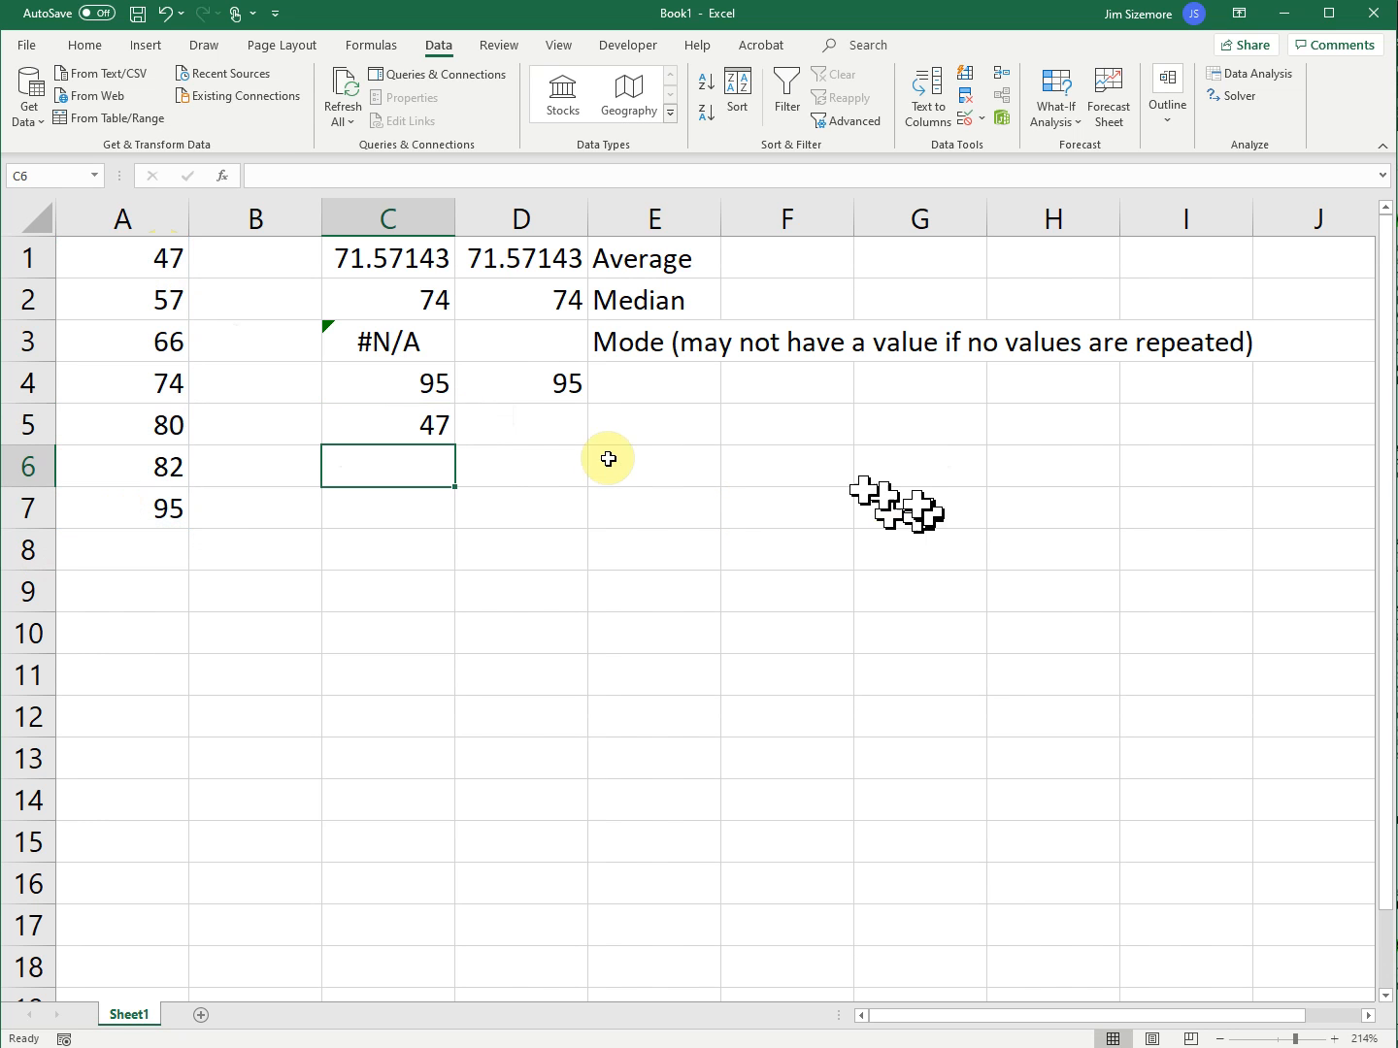
click(561, 417)
text(47)
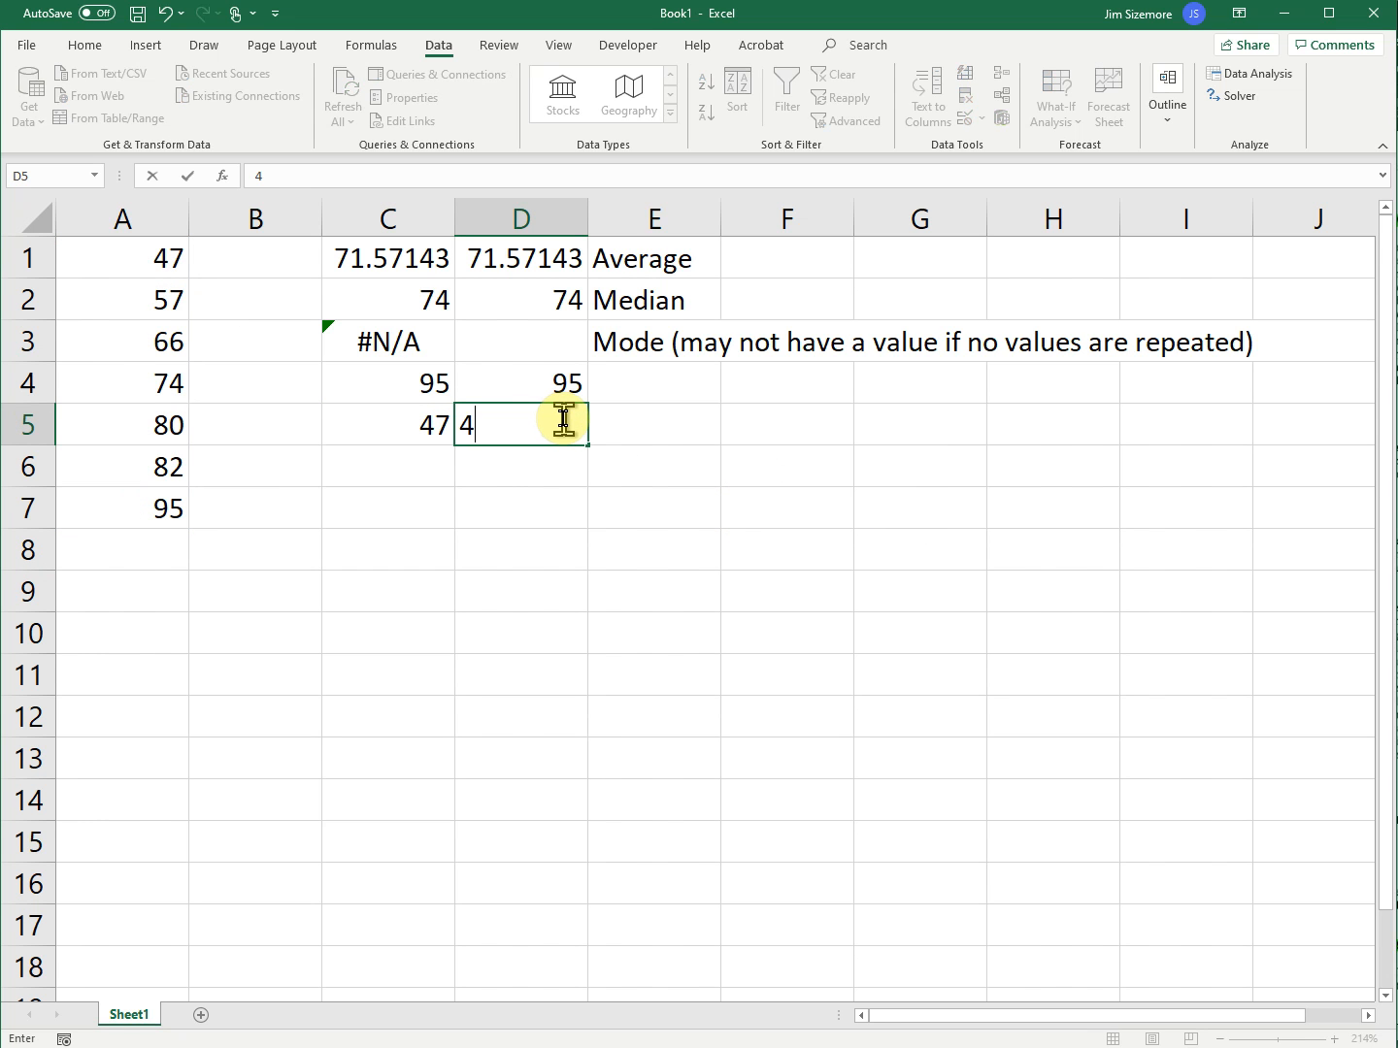
- Label the fourth and fifth result rows "Maximum" in E4 and "Minimum" in E5
click(659, 382)
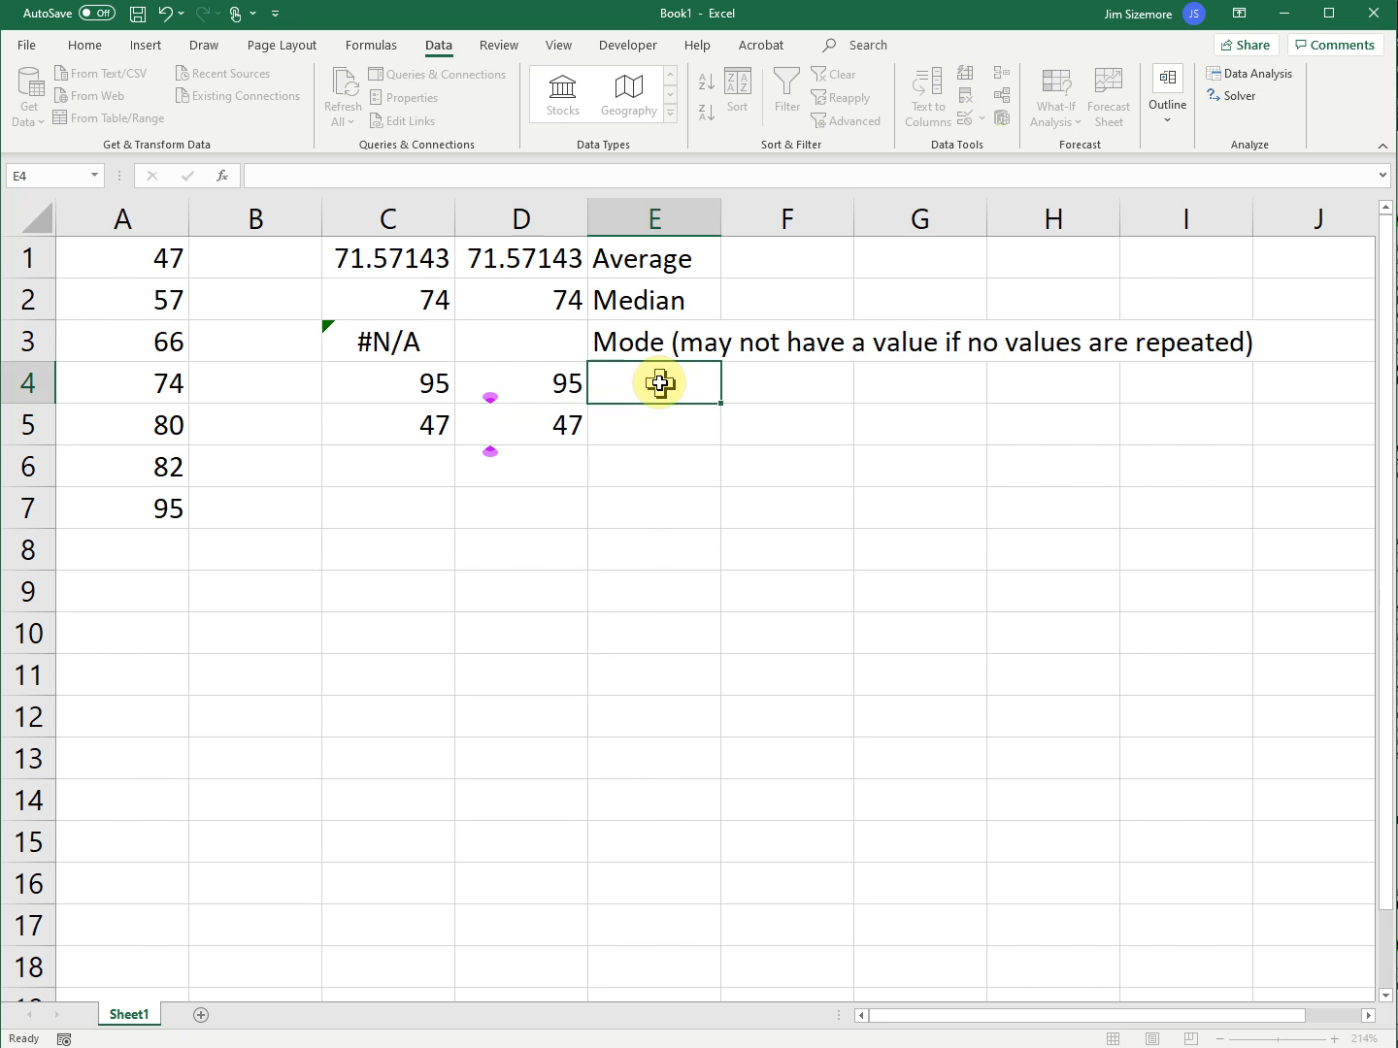
text(Maximum)
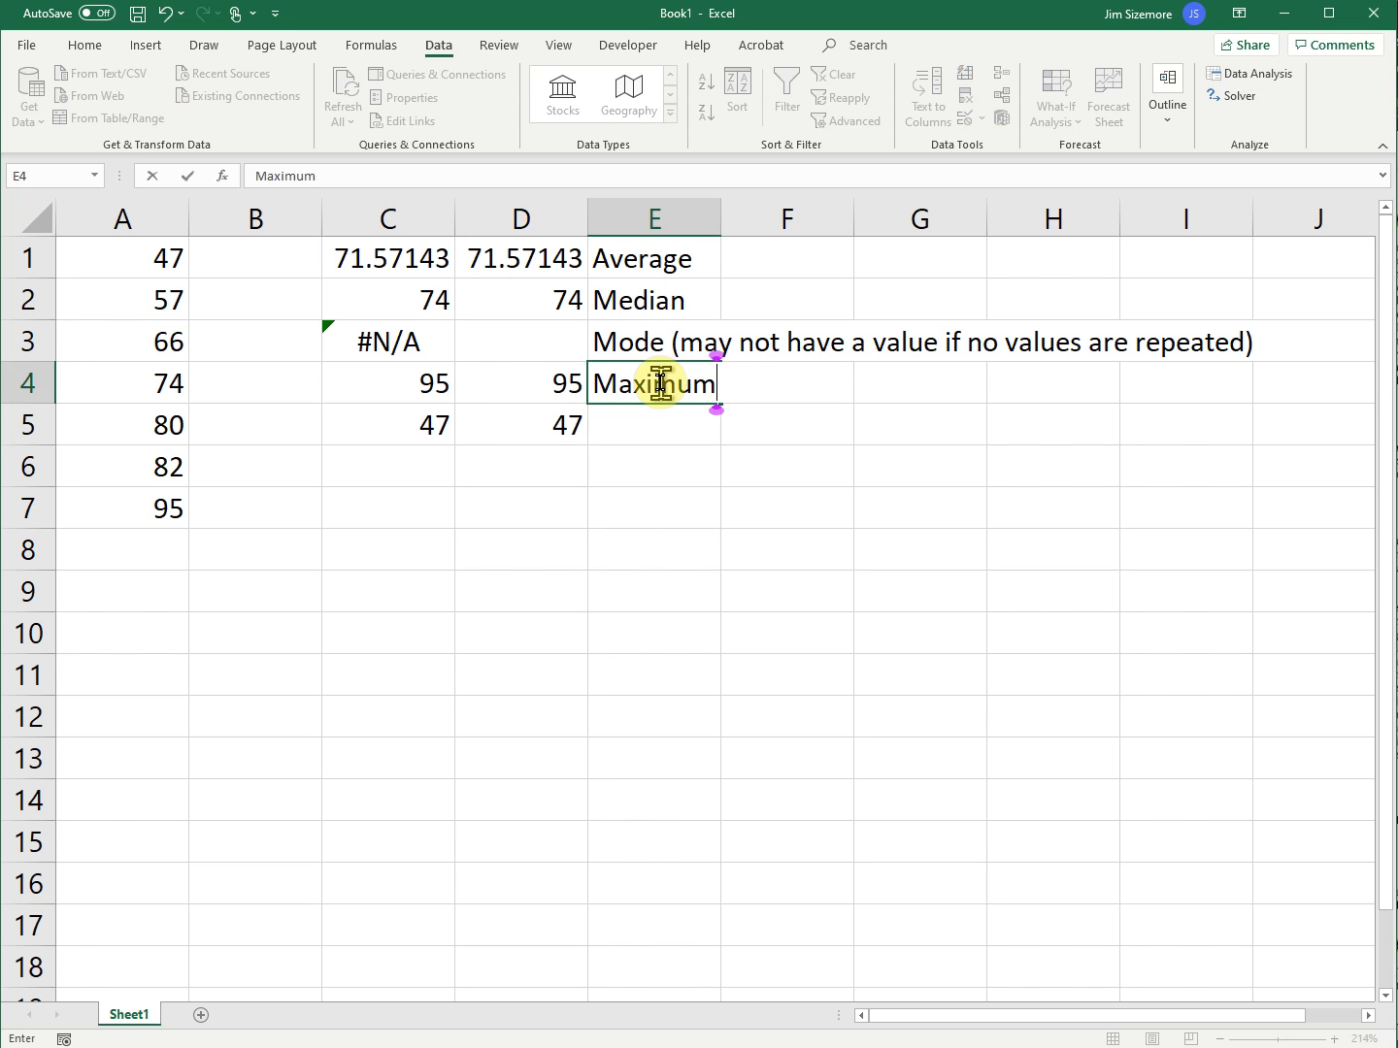
key(Return)
text(Maximum)
key(BackSpace)
key(BackSpace)
key(BackSpace)
key(BackSpace)
key(BackSpace)
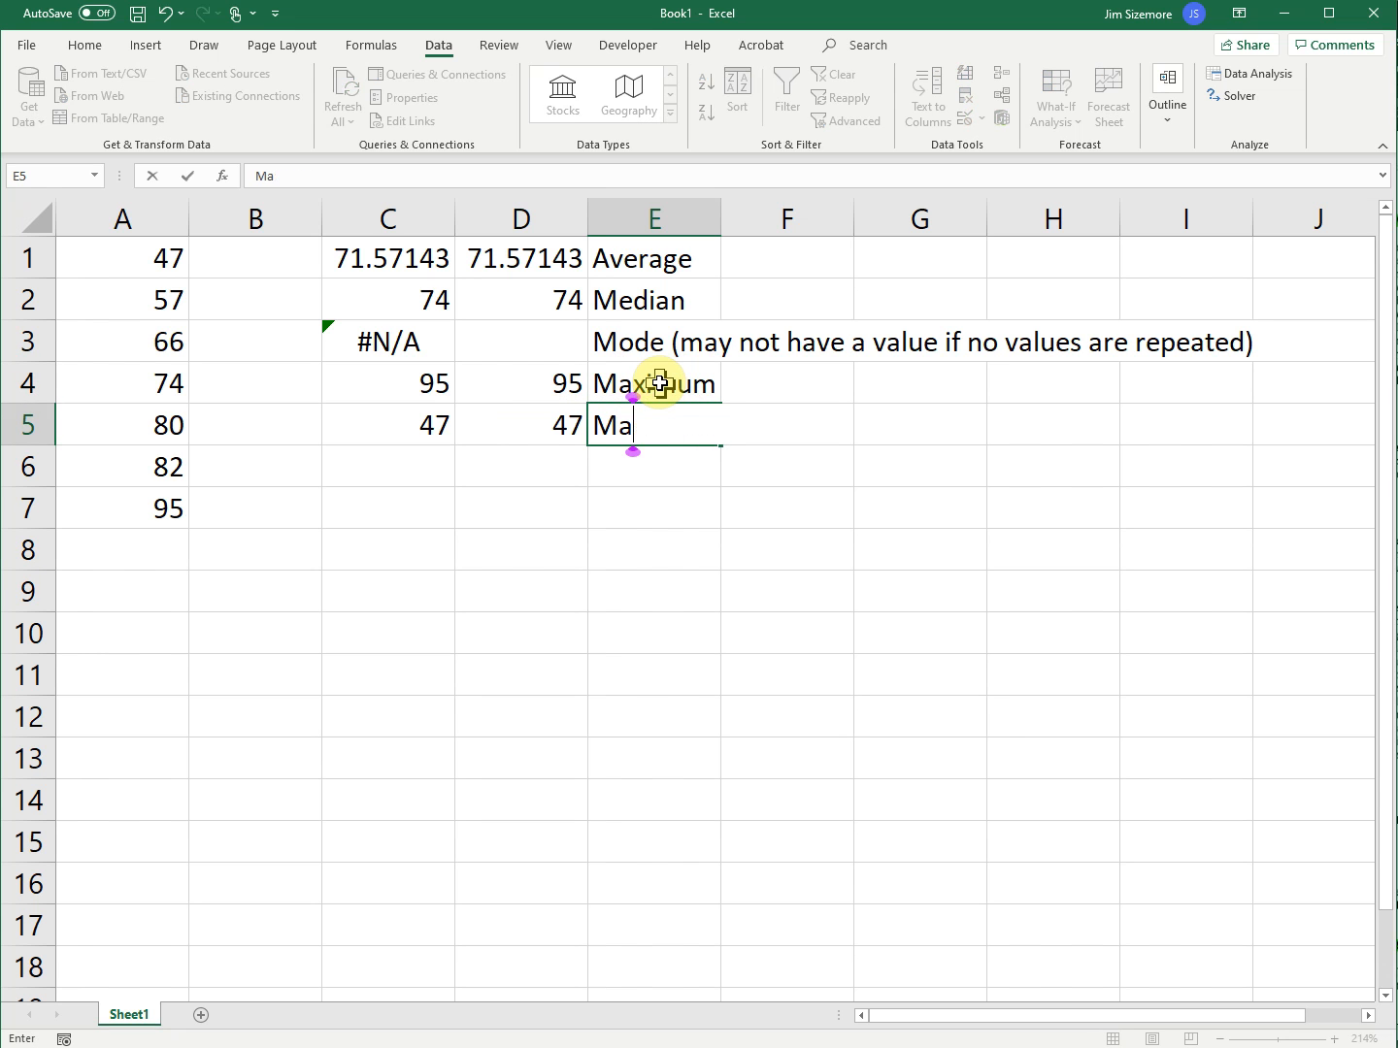
key(BackSpace)
text(inimum)
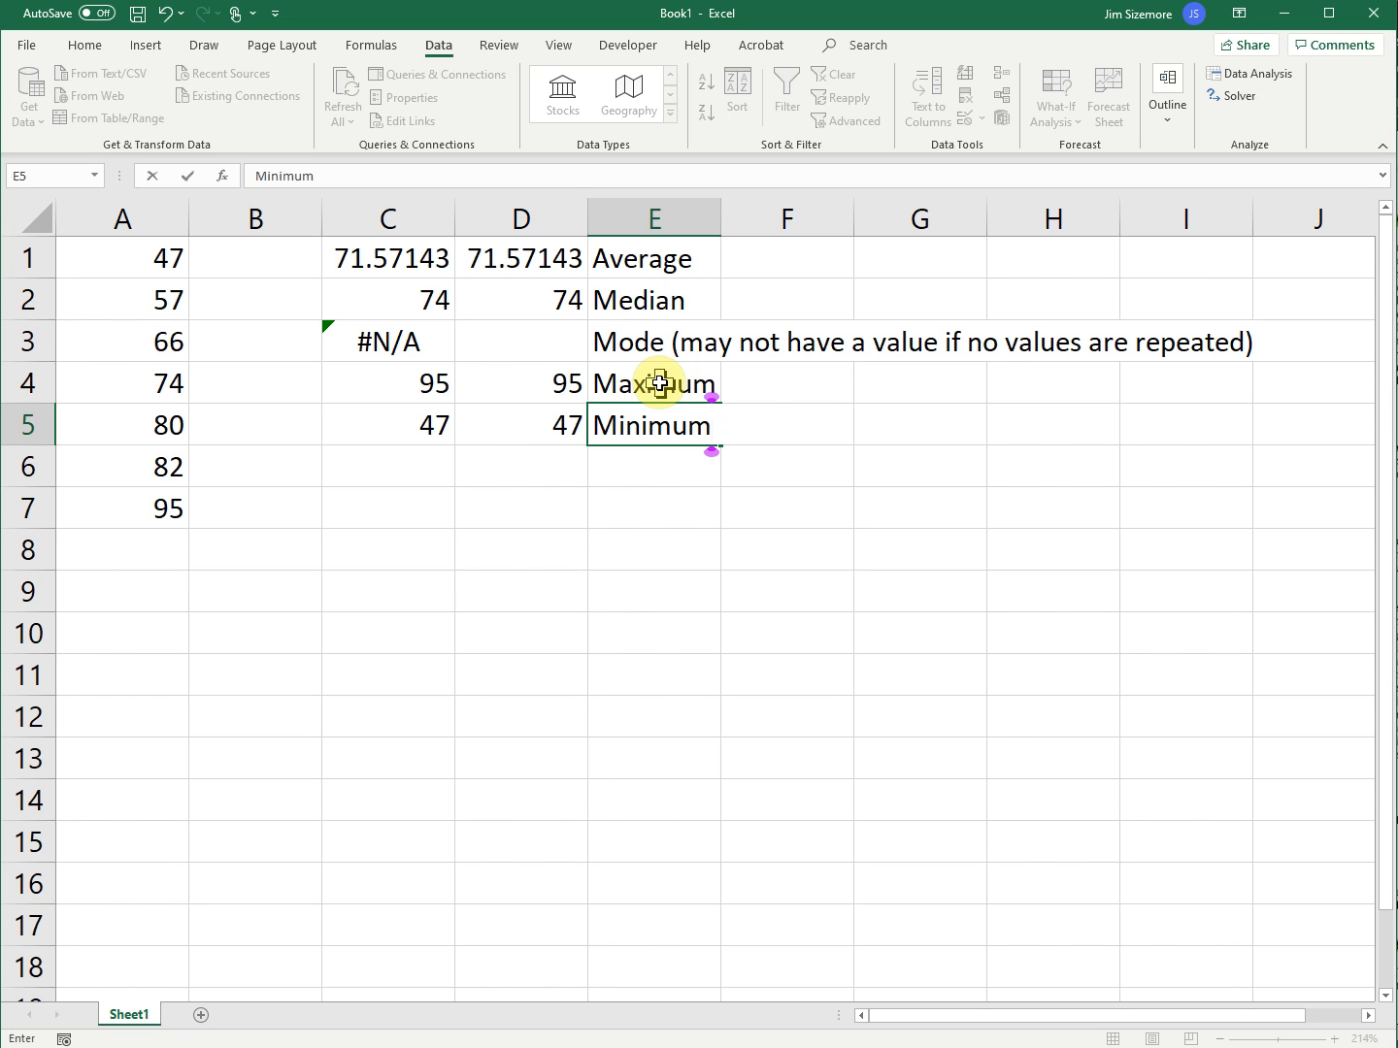
click(377, 459)
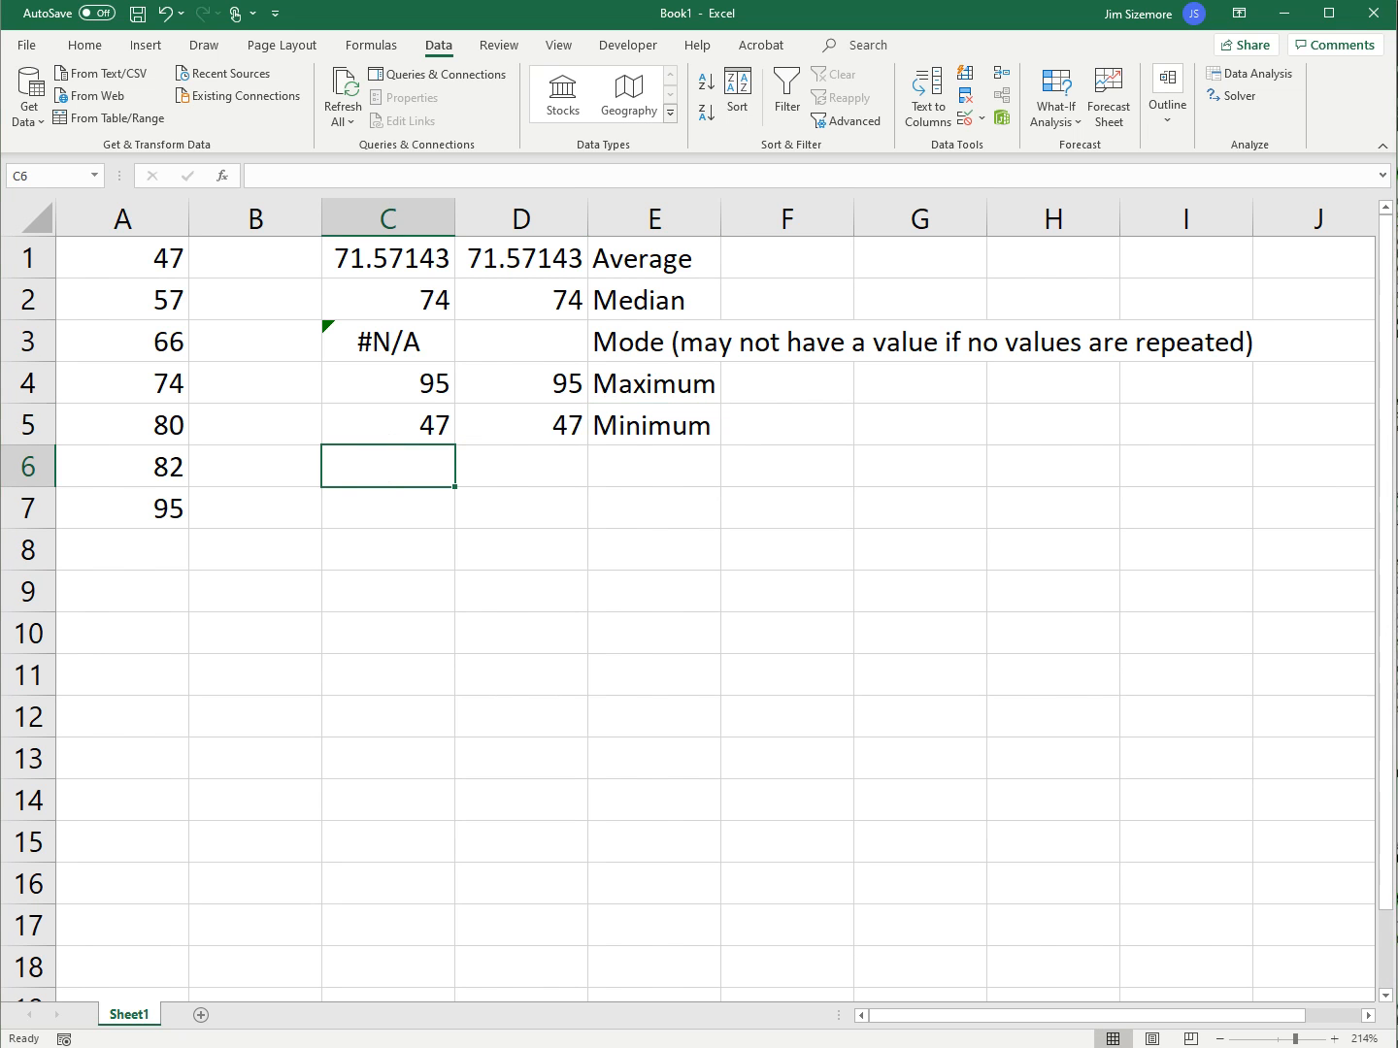
- Consult the next part of the reference PDF and review the exam scores in A1:A7
key(alt+Tab)
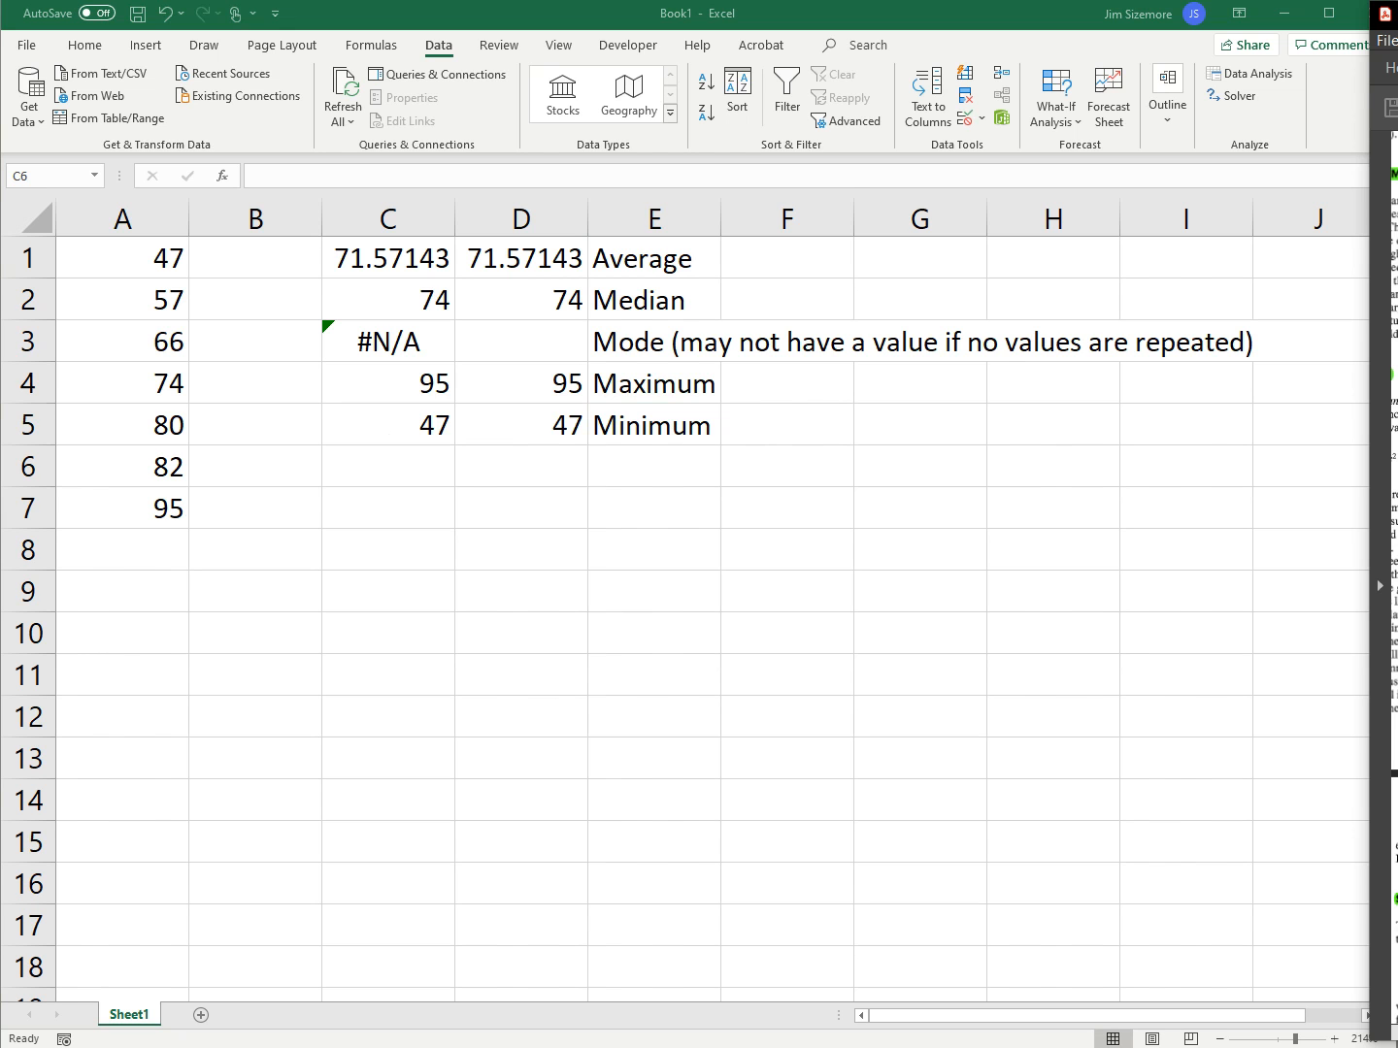
key(Right)
key(Right)
key(Right)
key(Right)
key(Right)
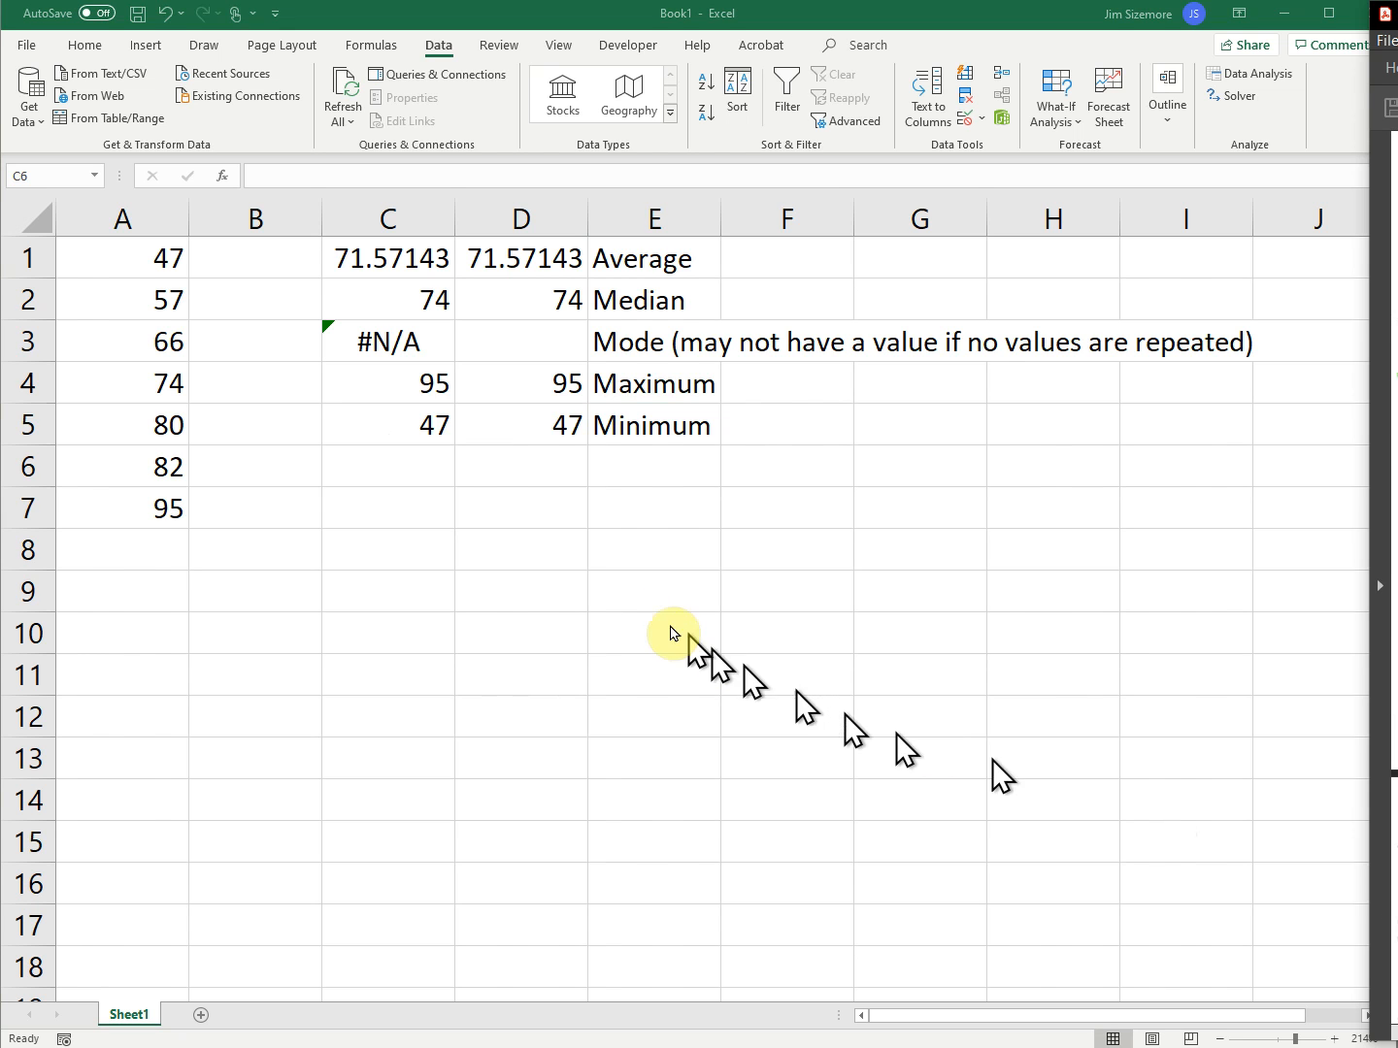
click(407, 473)
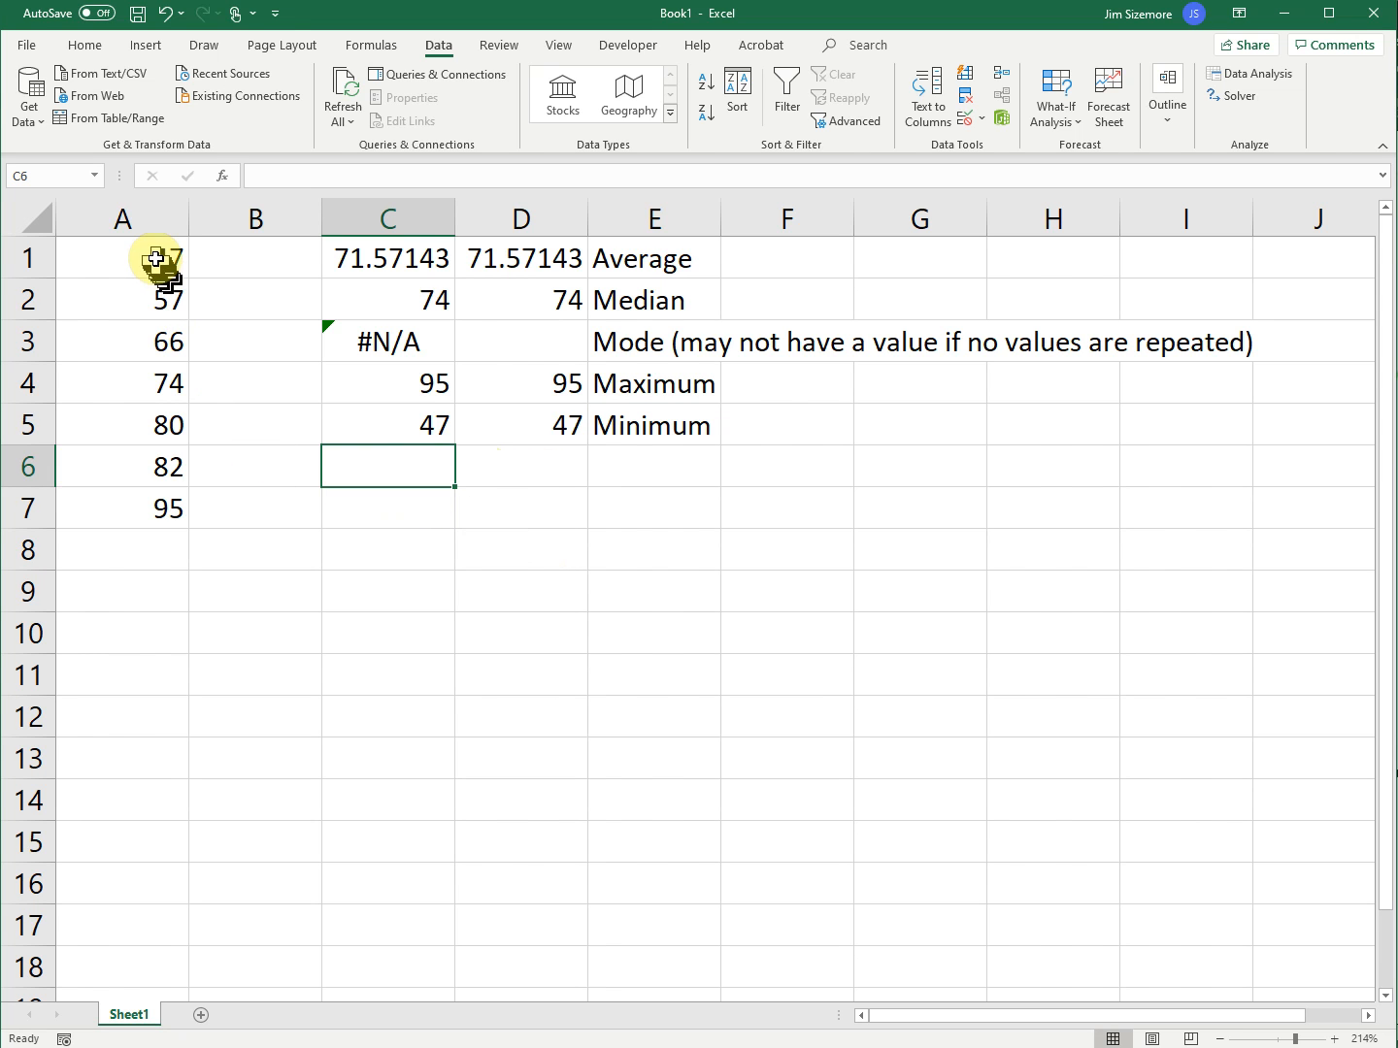
drag(155, 259, 154, 508)
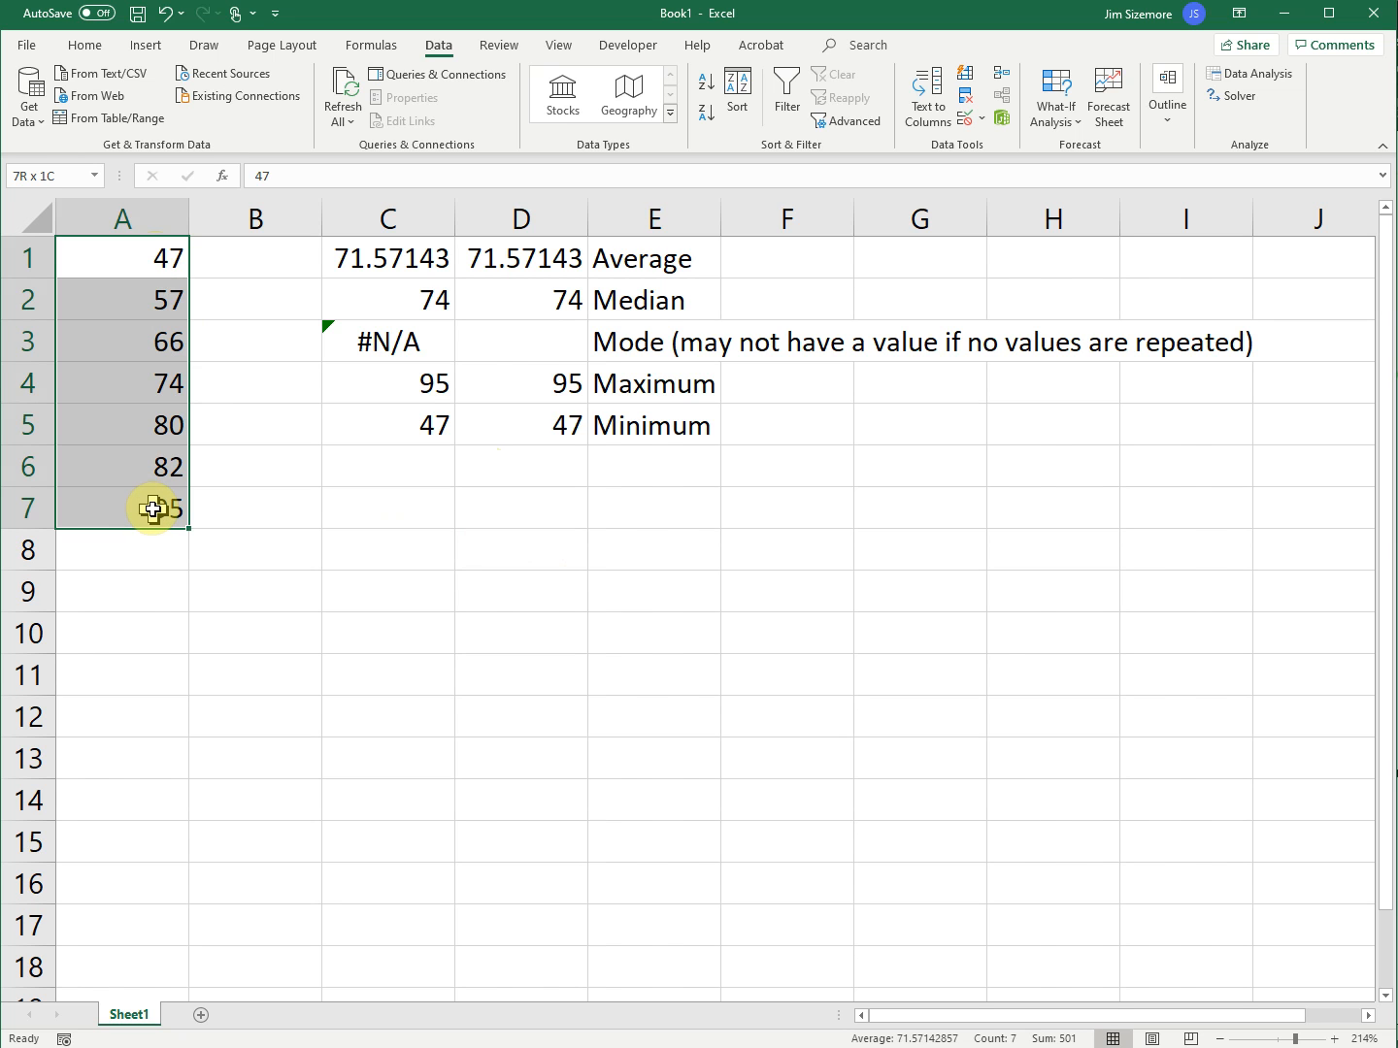
drag(154, 509, 151, 505)
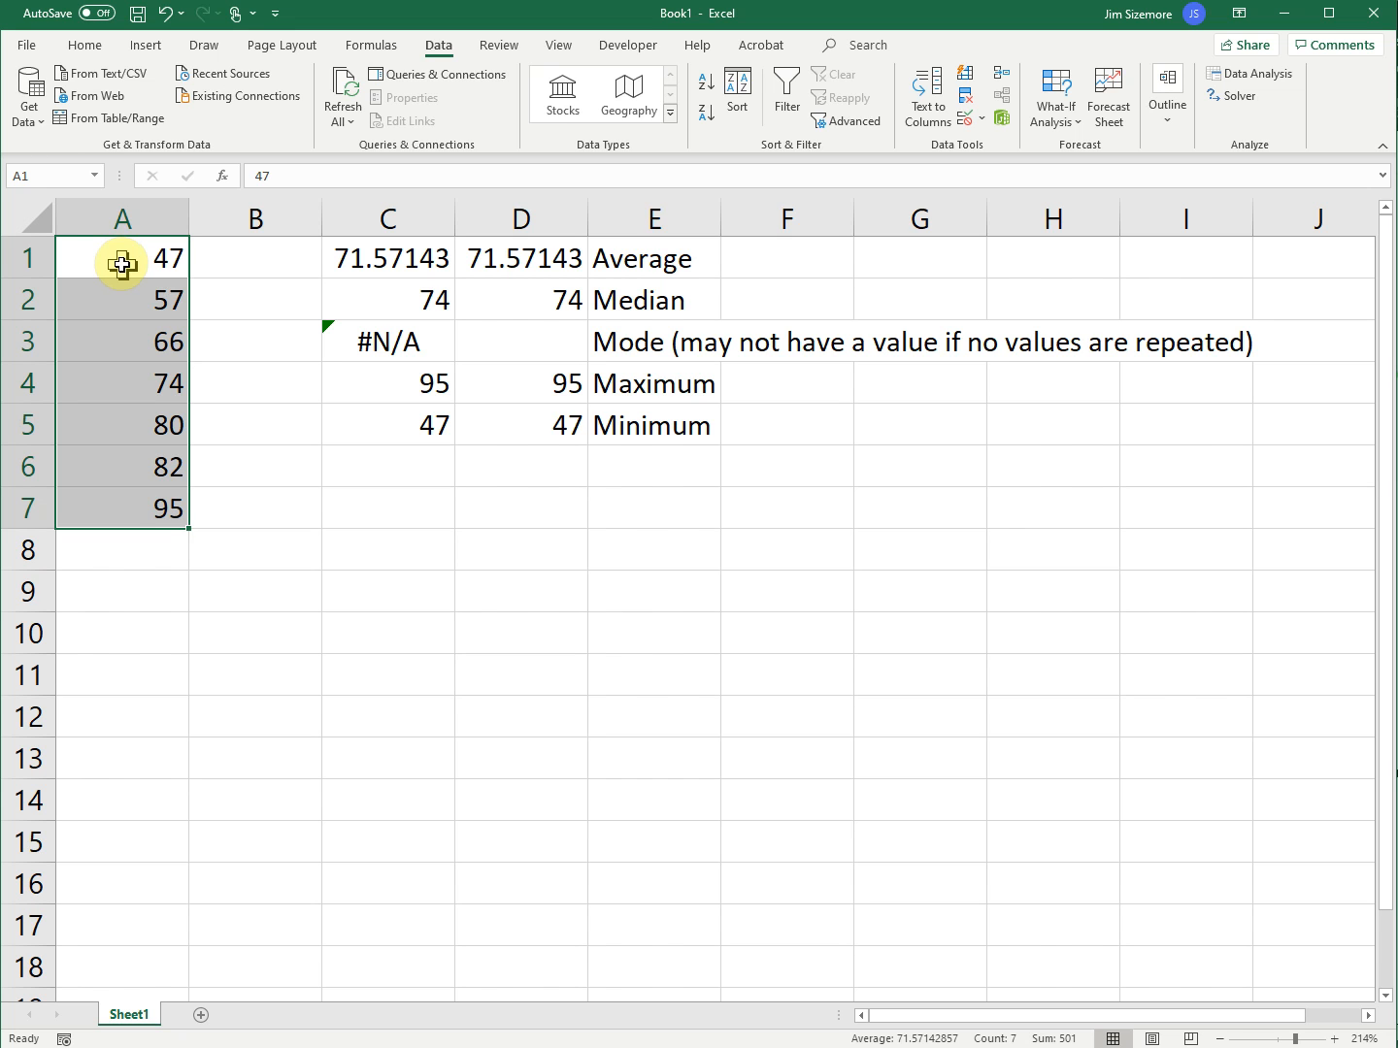
- Insert a blank sheet row above row 1 to make room for column headings
click(28, 258)
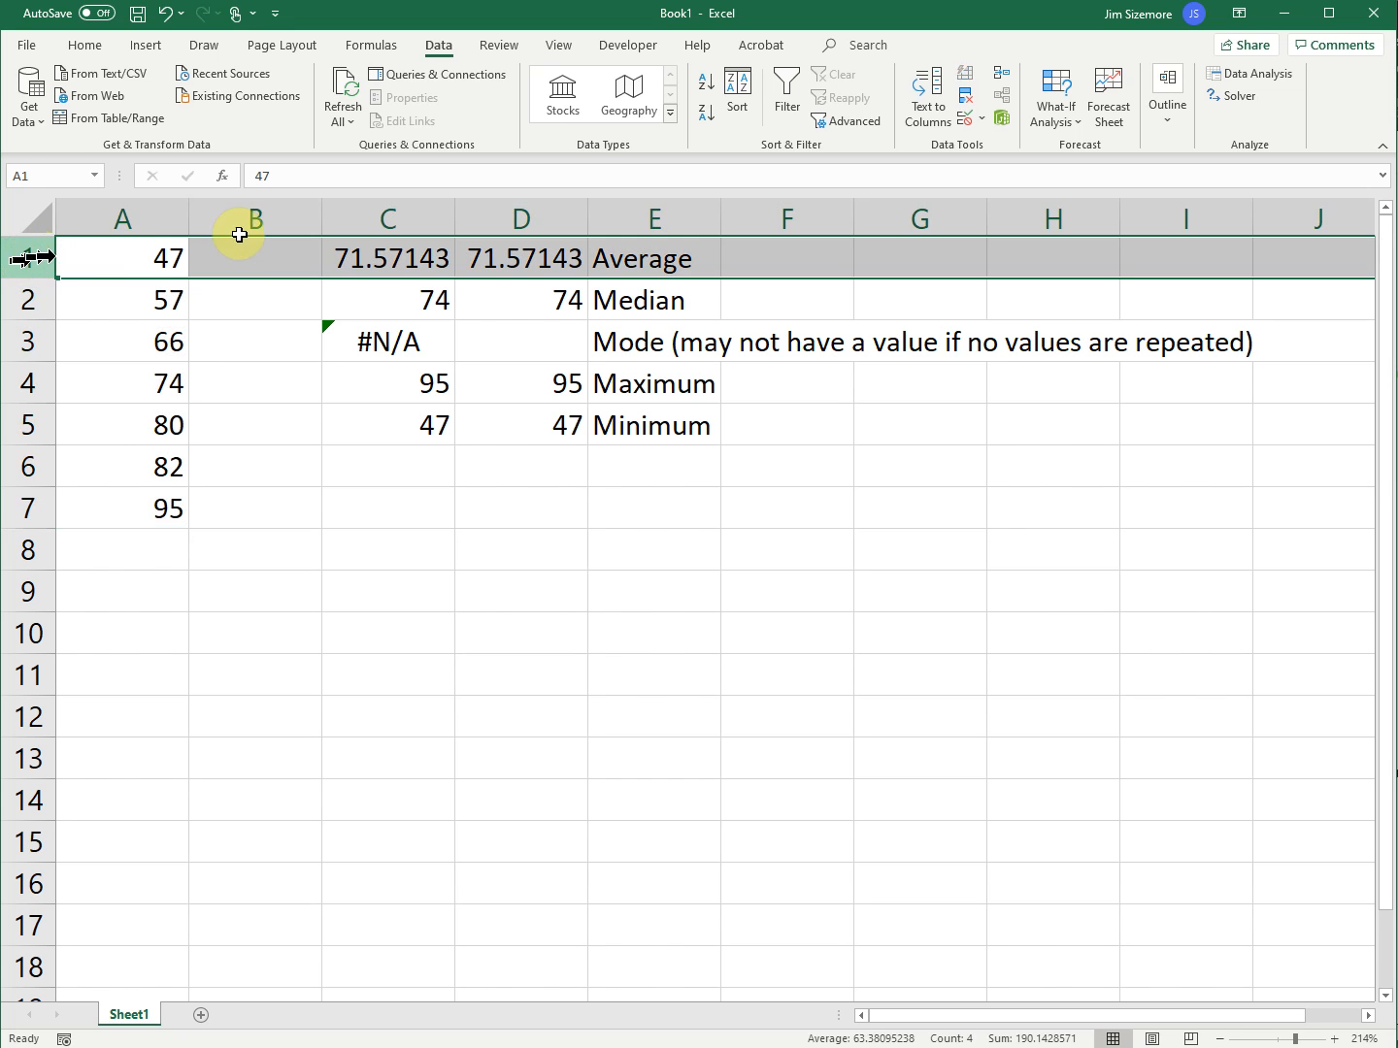
click(82, 44)
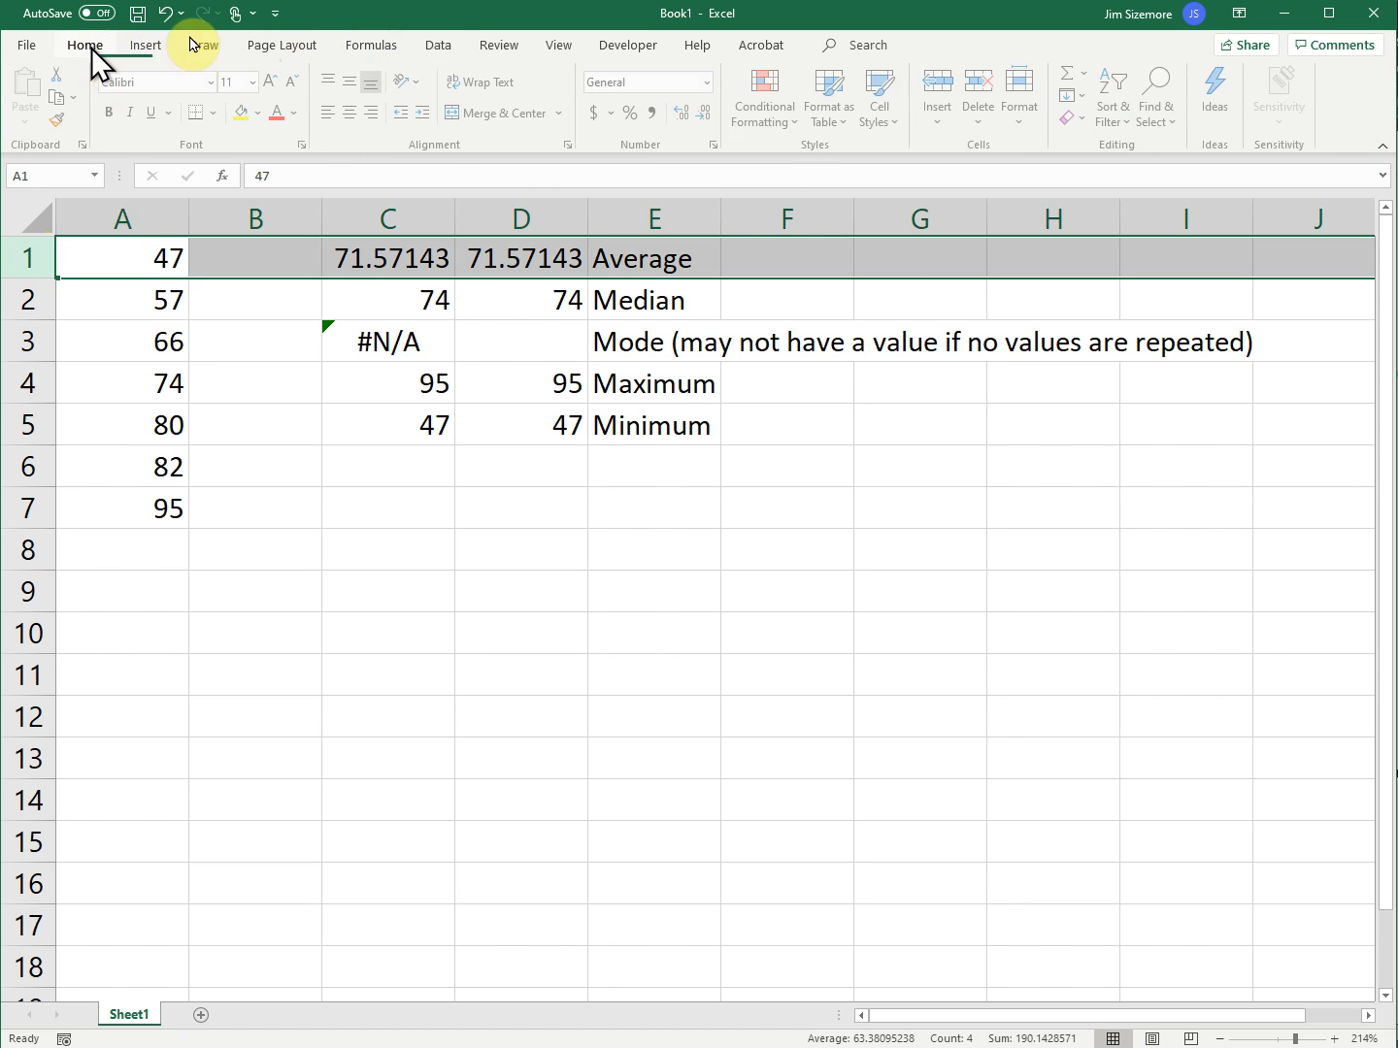
click(945, 129)
click(992, 175)
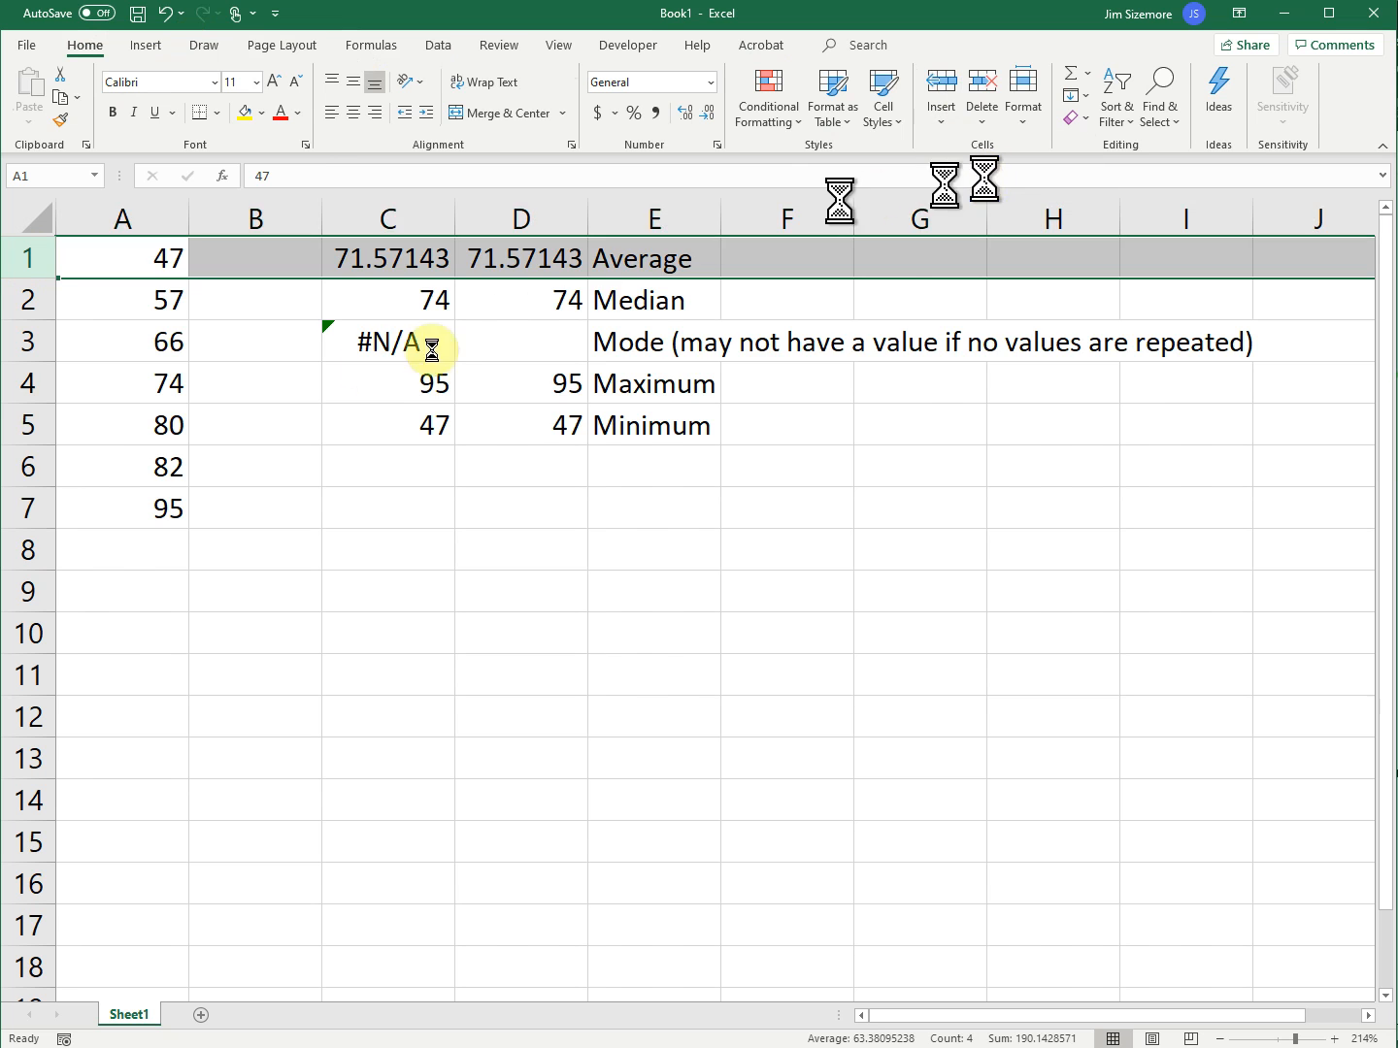
- Enter the column headings "Exam Scores" in A1 and "Square dev. From average" in B1
click(145, 263)
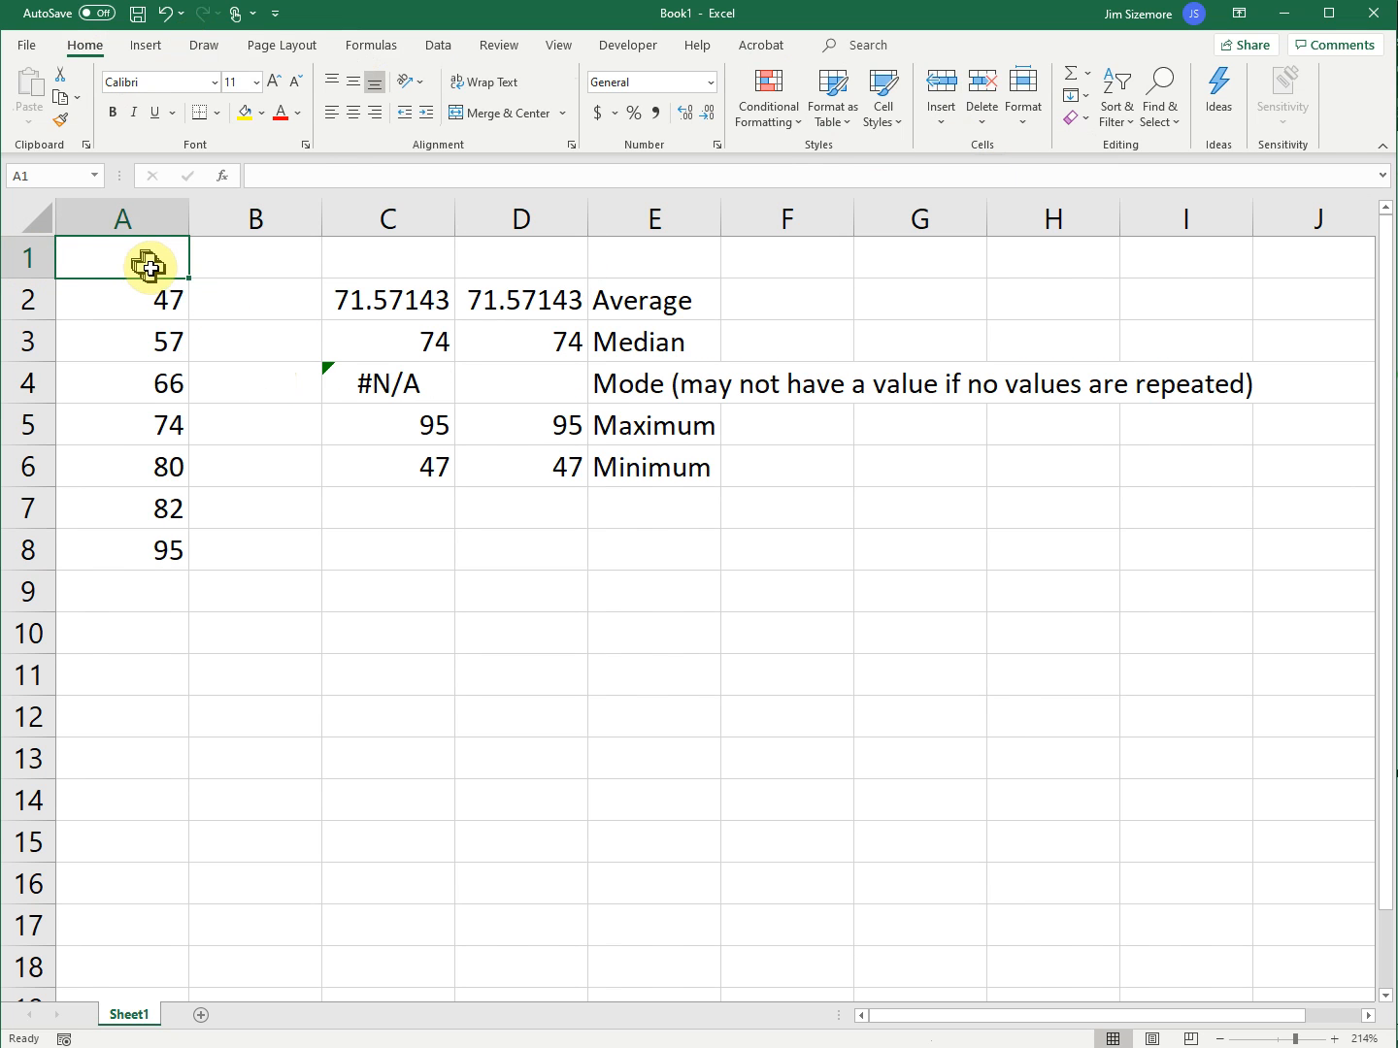
text(Exam Scores)
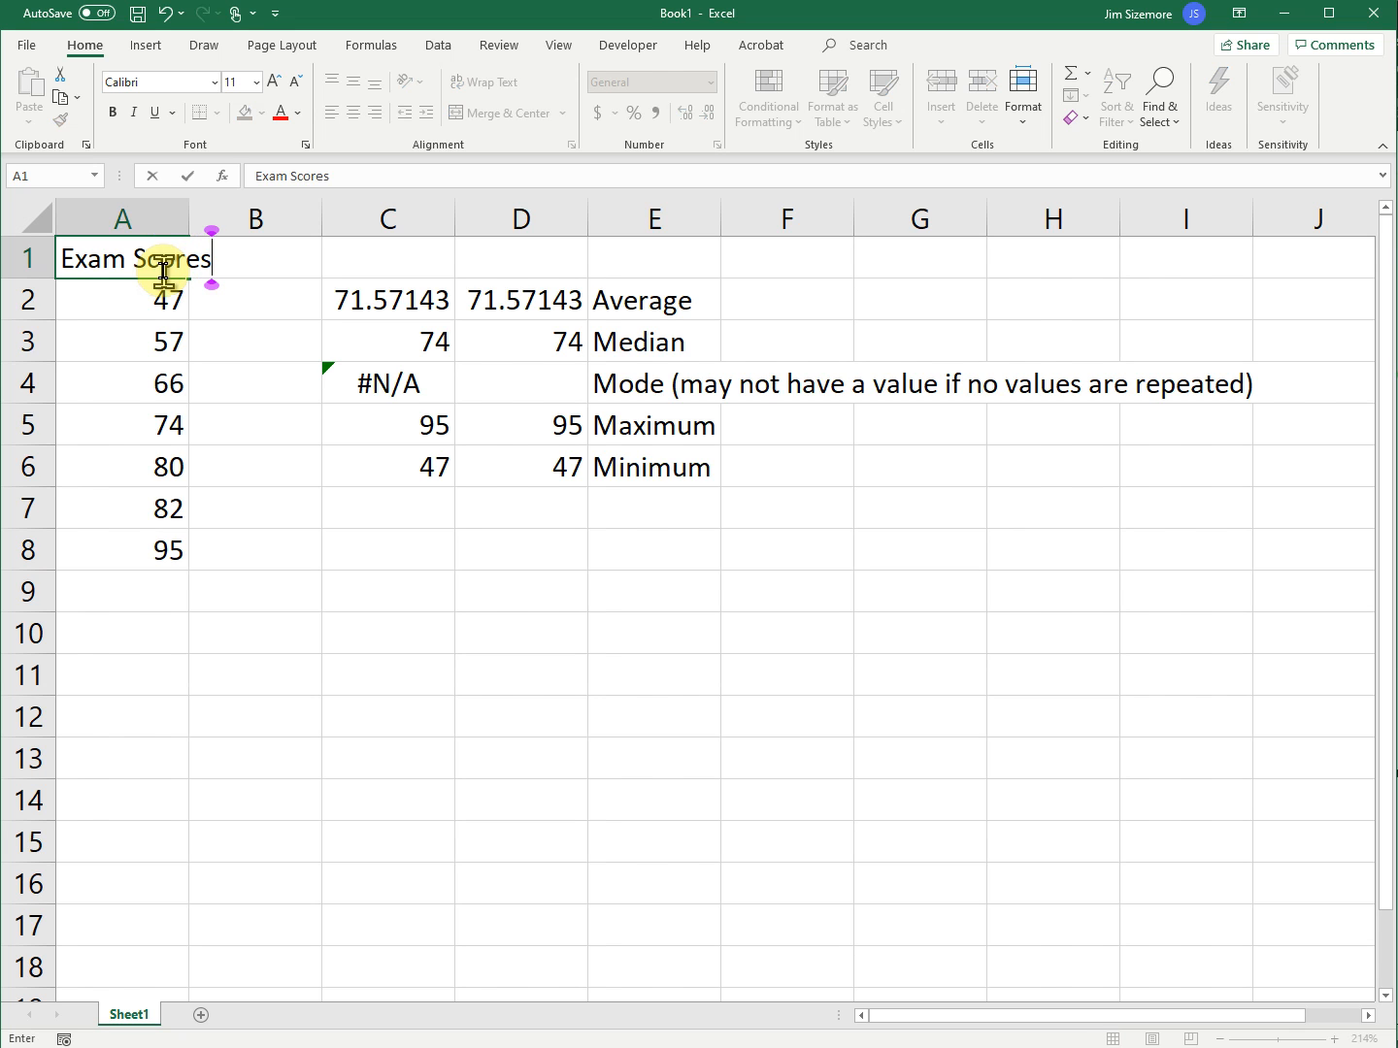
key(Tab)
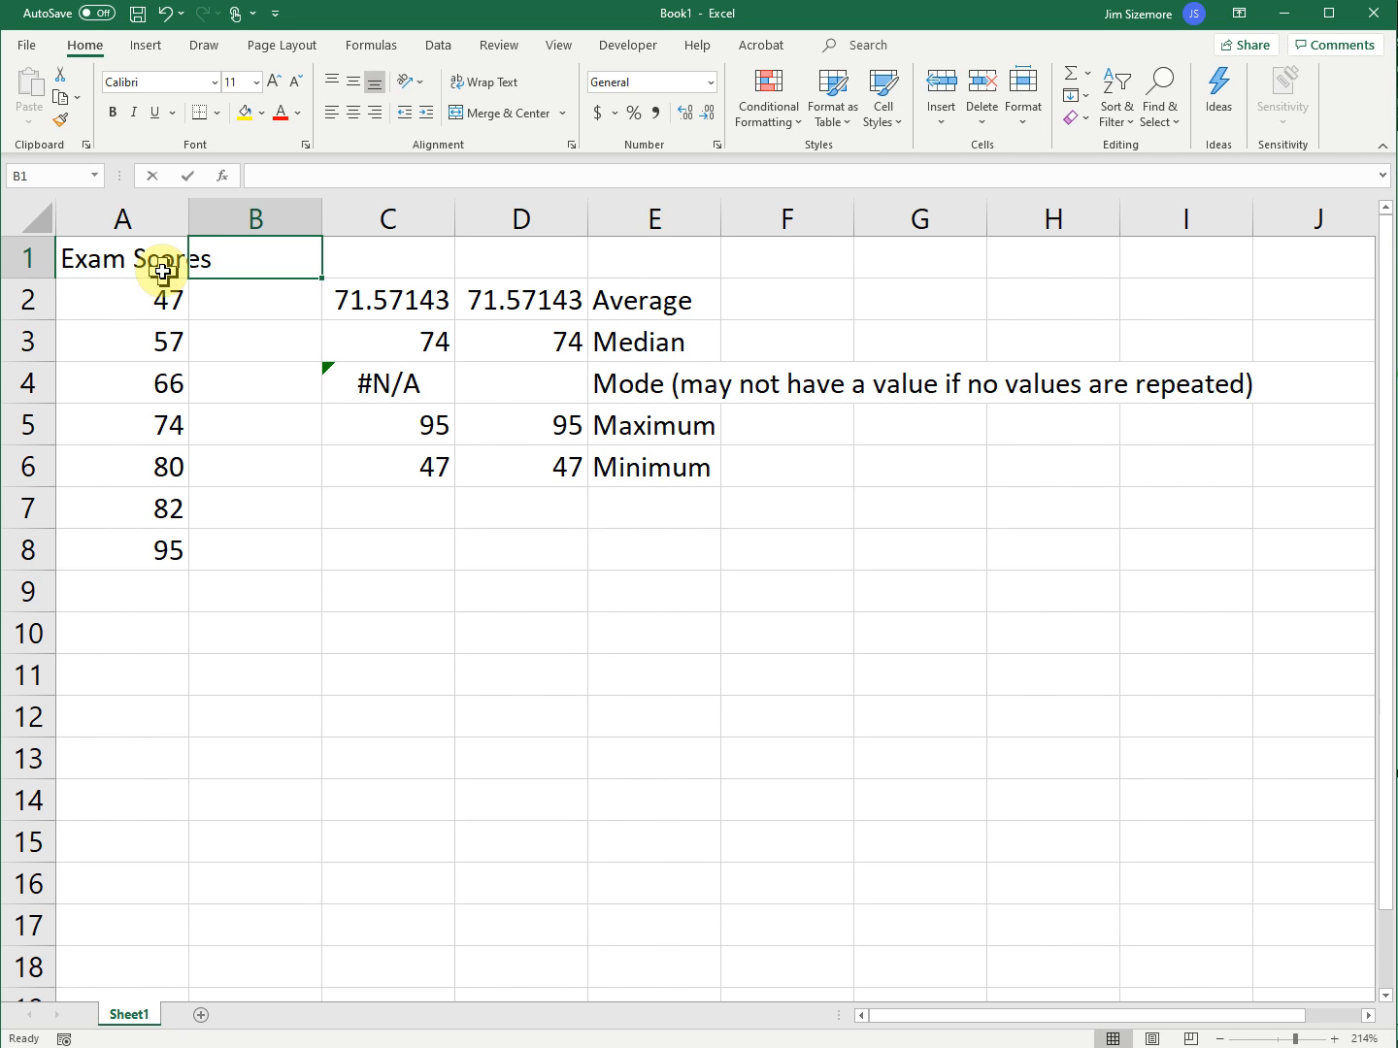
text(Square dev.)
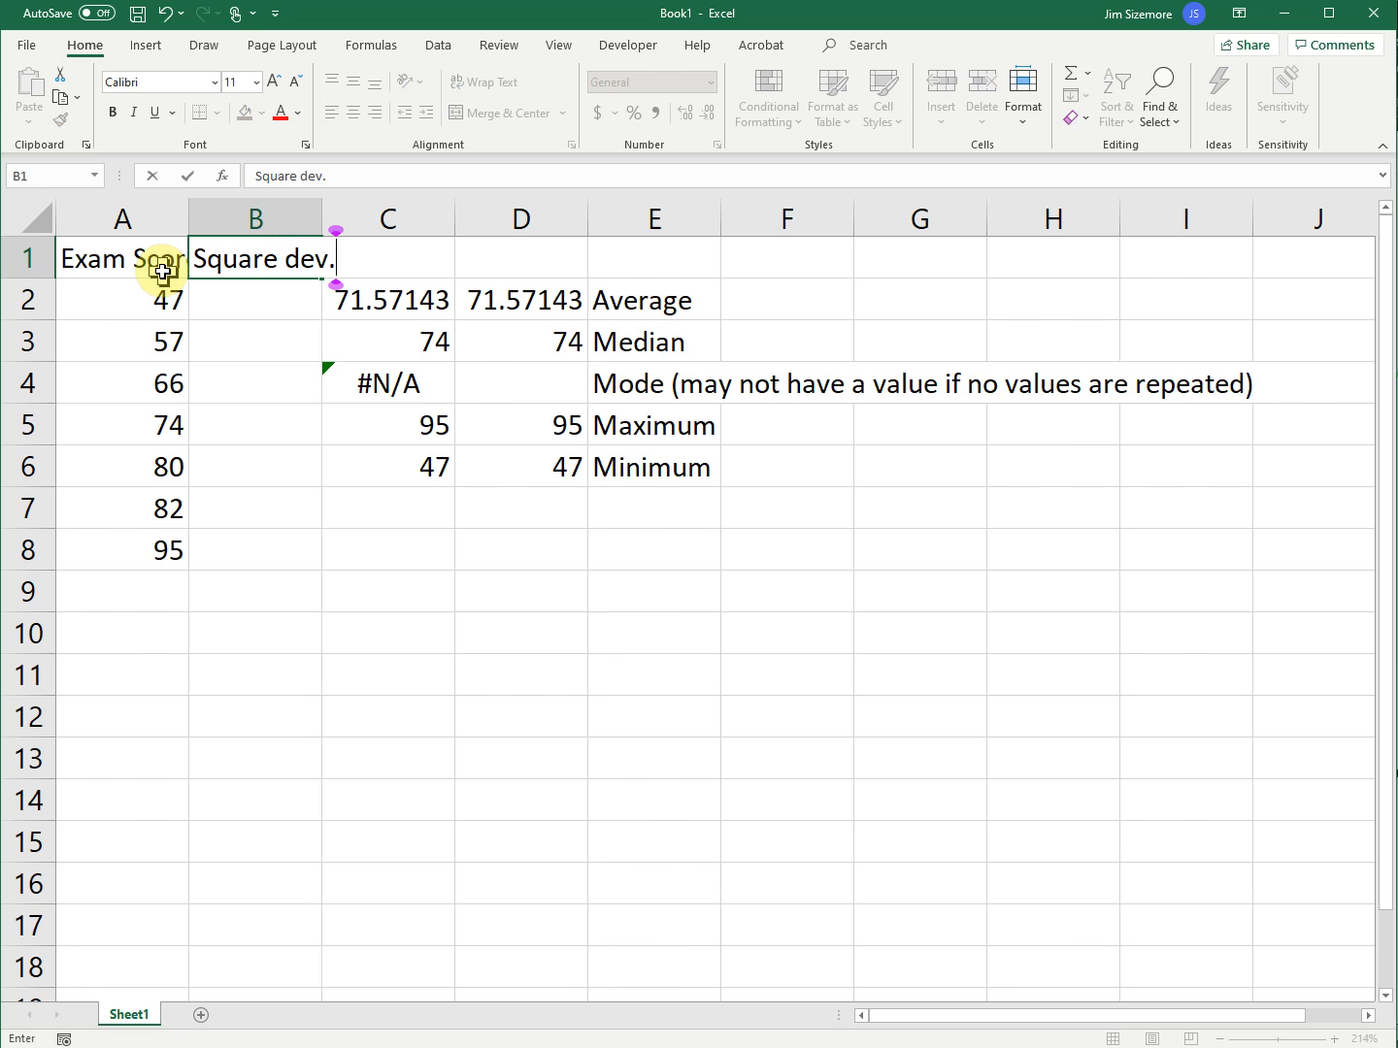
text( from average)
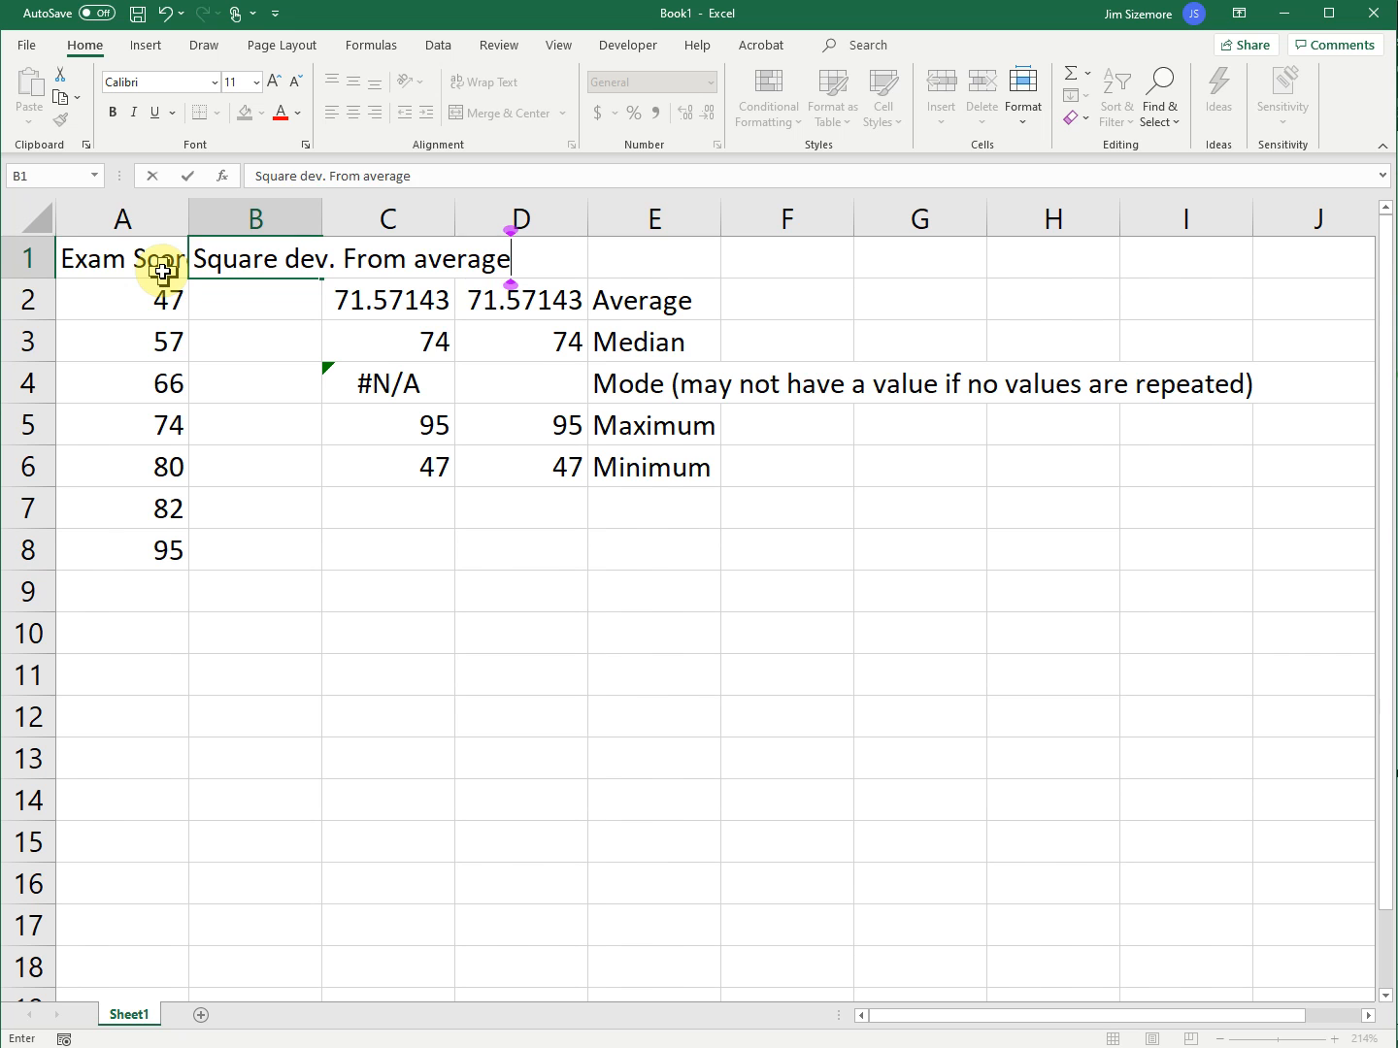
click(162, 280)
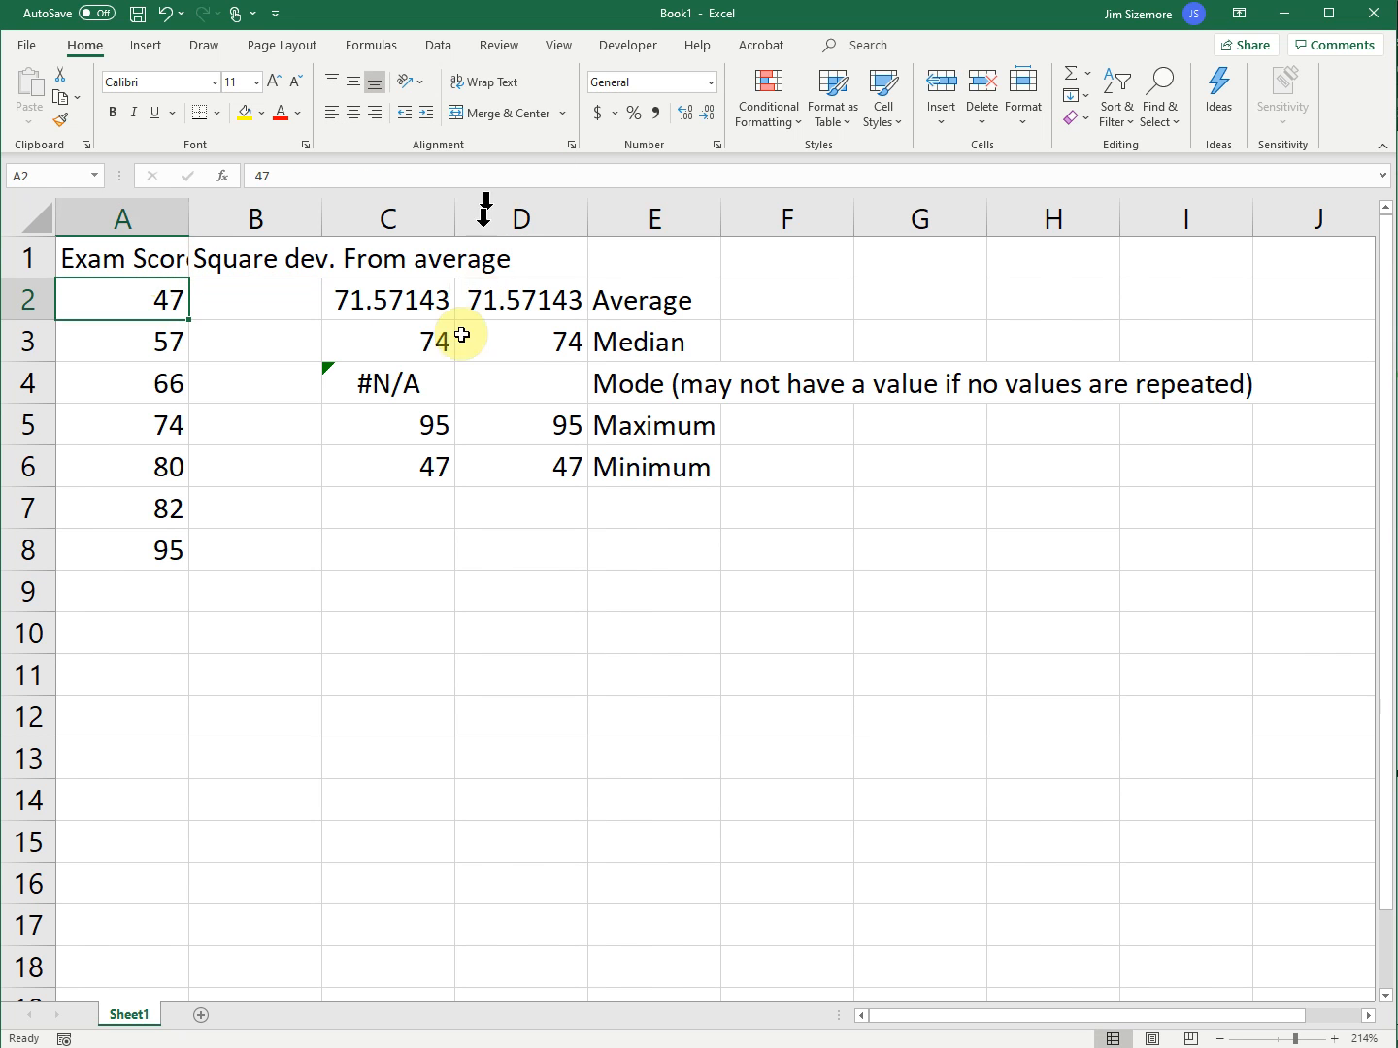
click(259, 309)
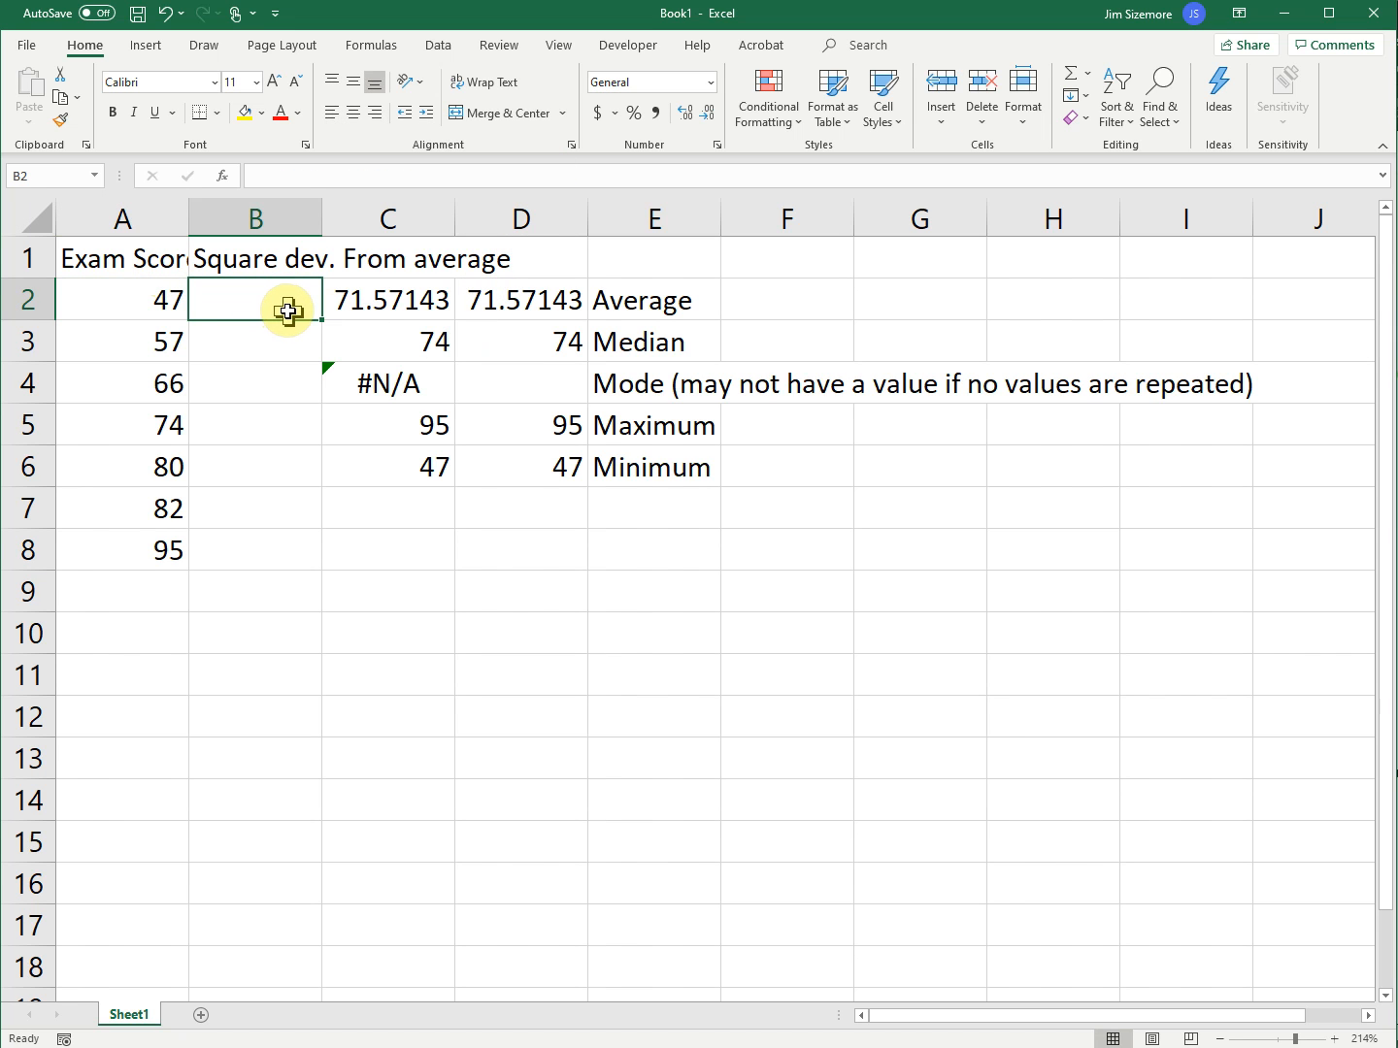
- Start a formula in B2 that subtracts the average in C2 from the exam score in A2
text(=)
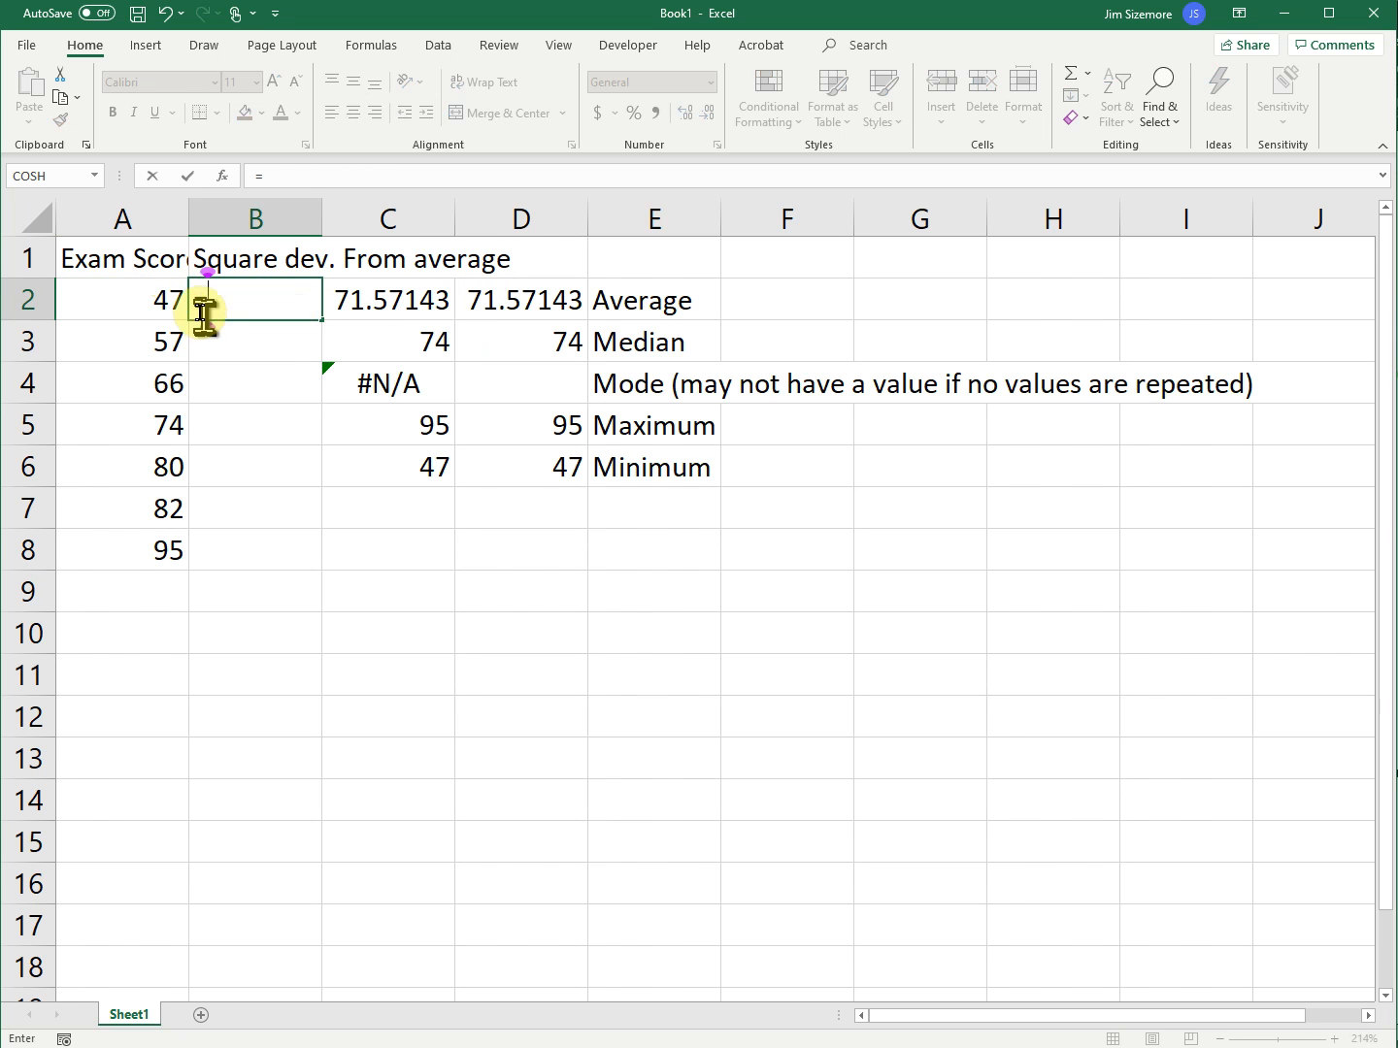
click(156, 311)
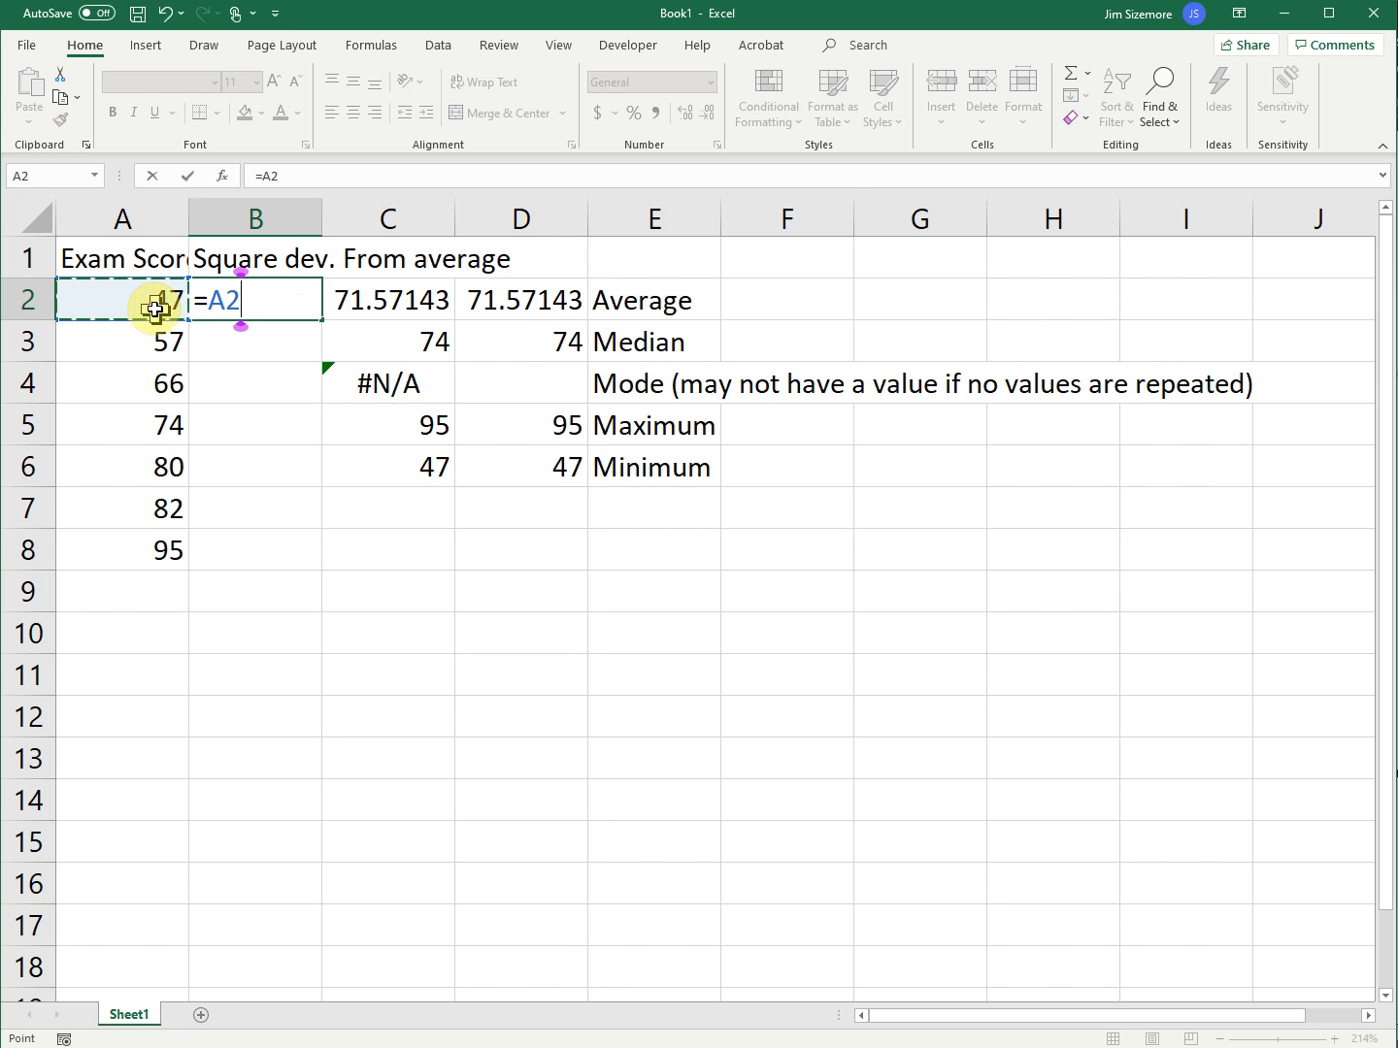
text(-)
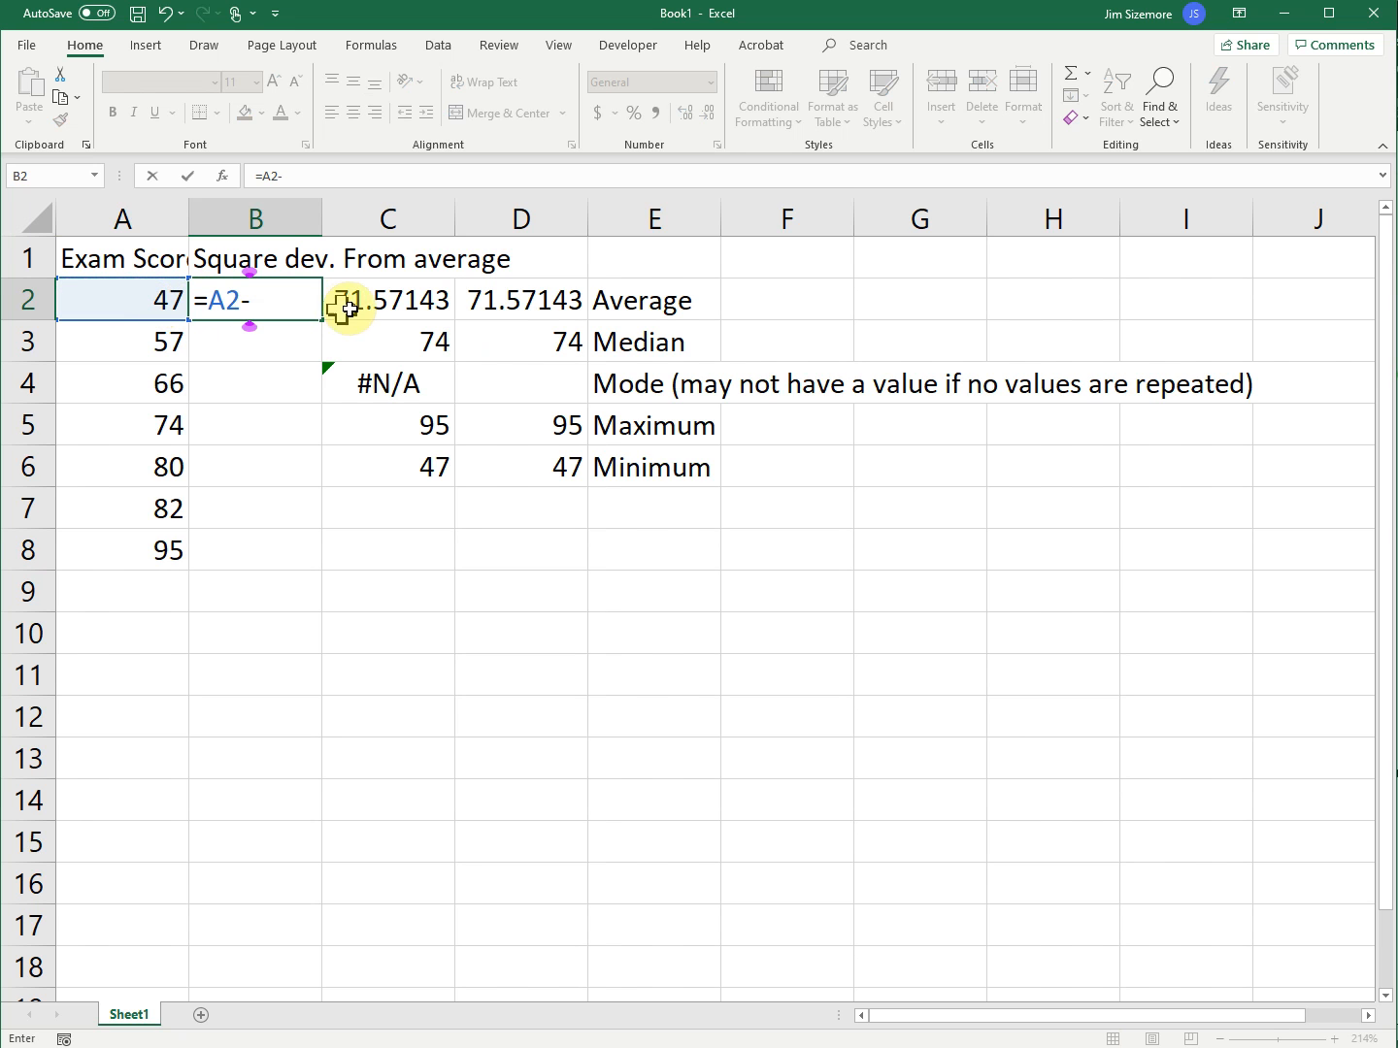
click(386, 300)
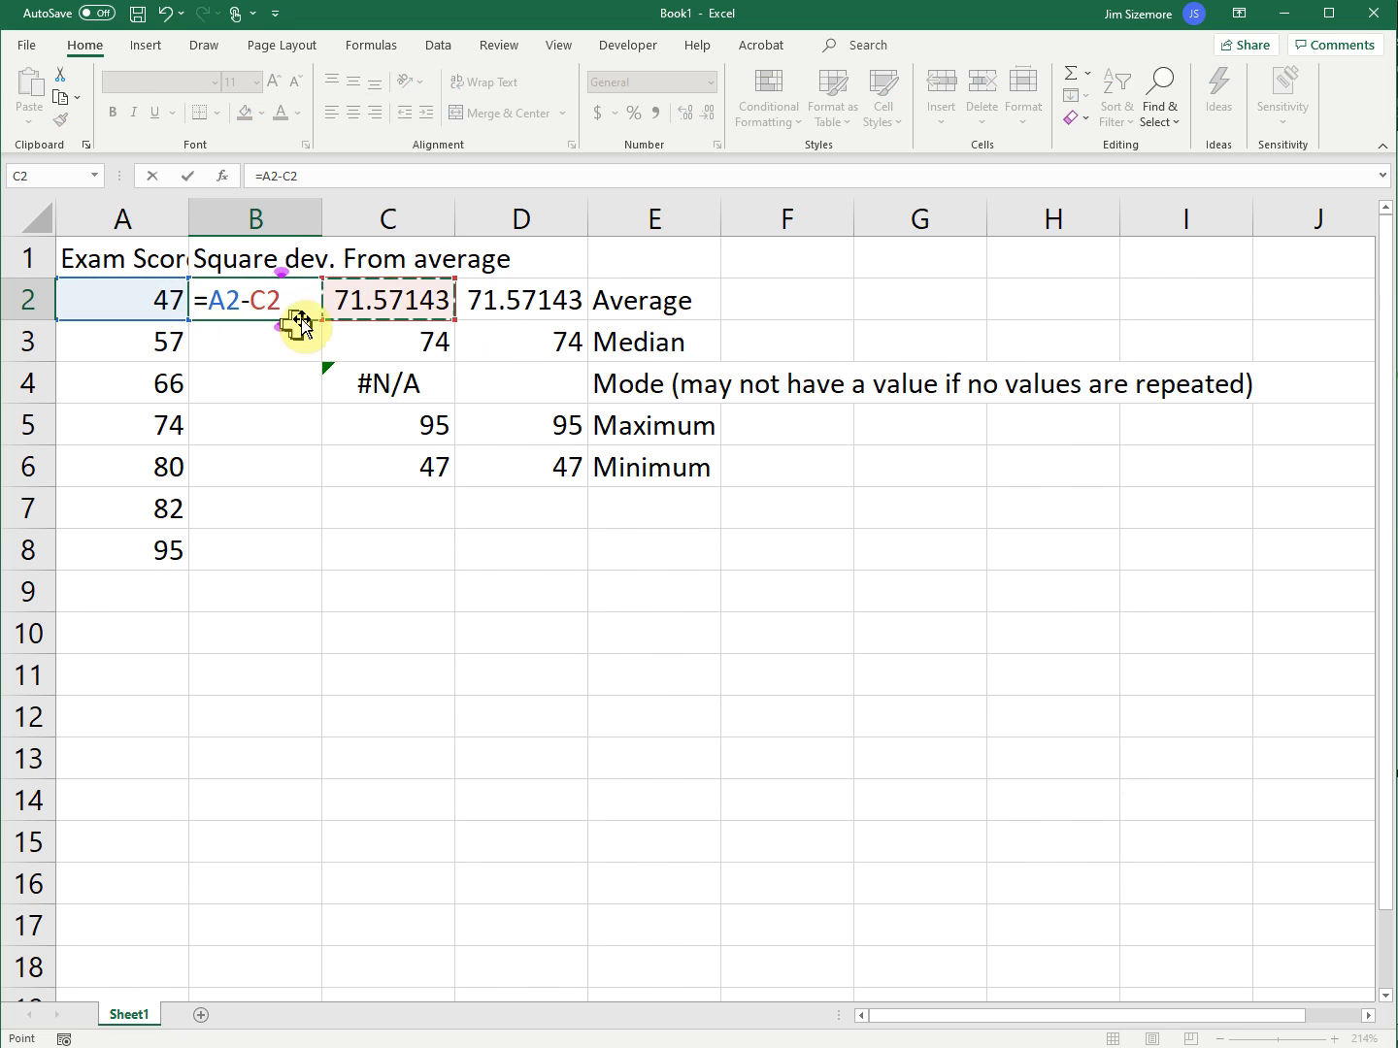
- Enclose the A2-C2 difference in B2's formula in parentheses
click(320, 174)
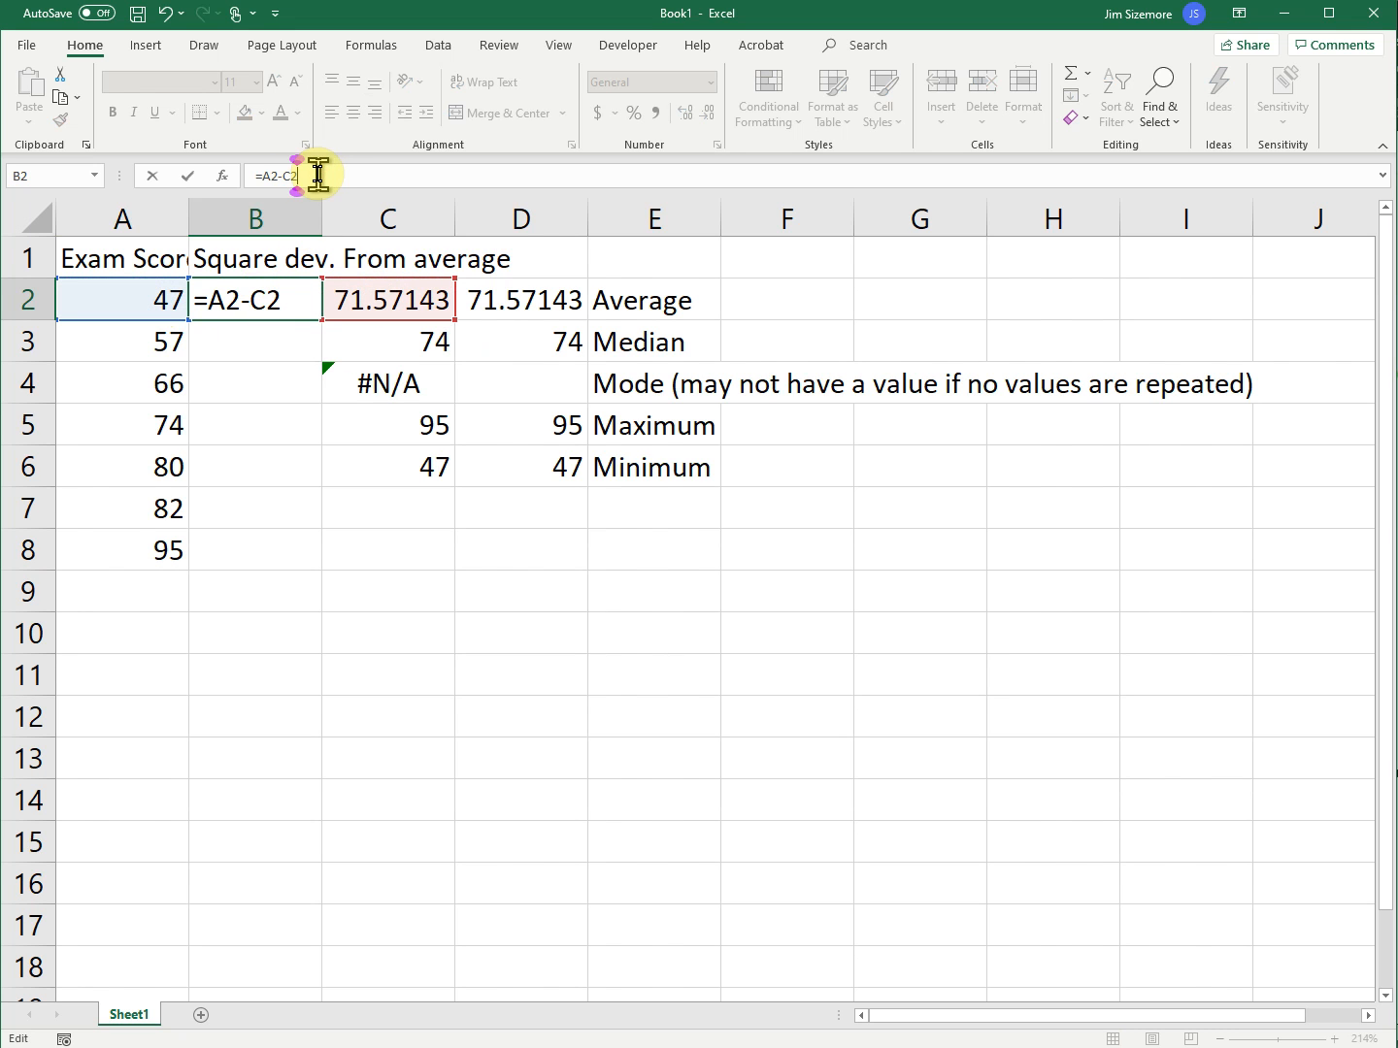
text())
key(Left)
key(Left)
key(Left)
key(Left)
key(Left)
key(Left)
text(()
key(Right)
key(Right)
key(Right)
key(Right)
key(Right)
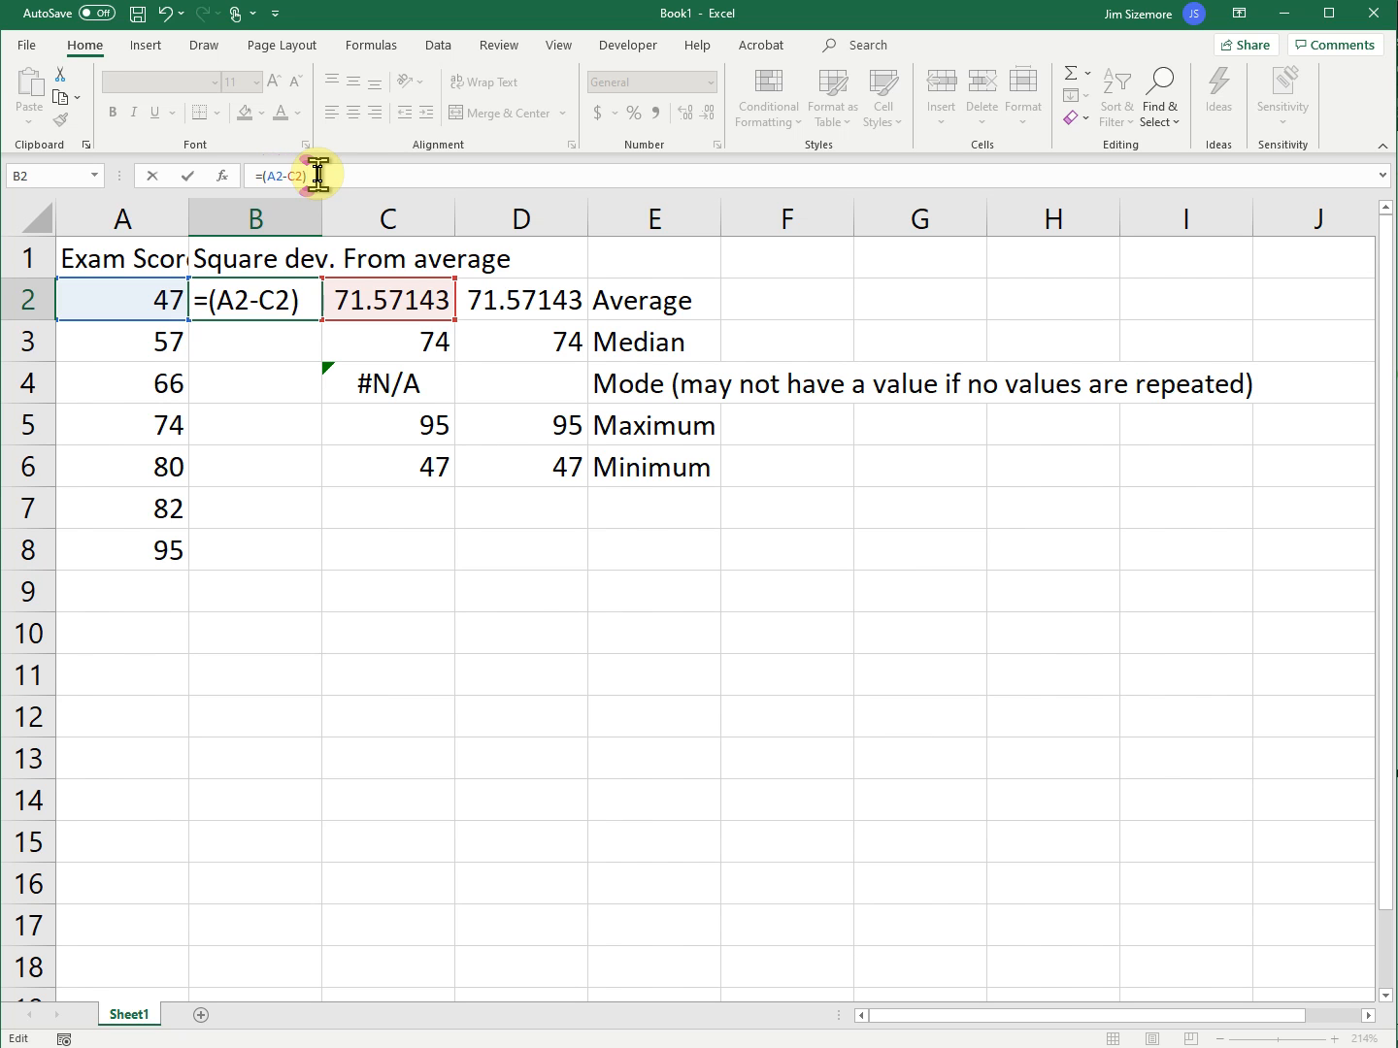
- Raise the parenthesized difference in B2 to the power of 2
text(^)
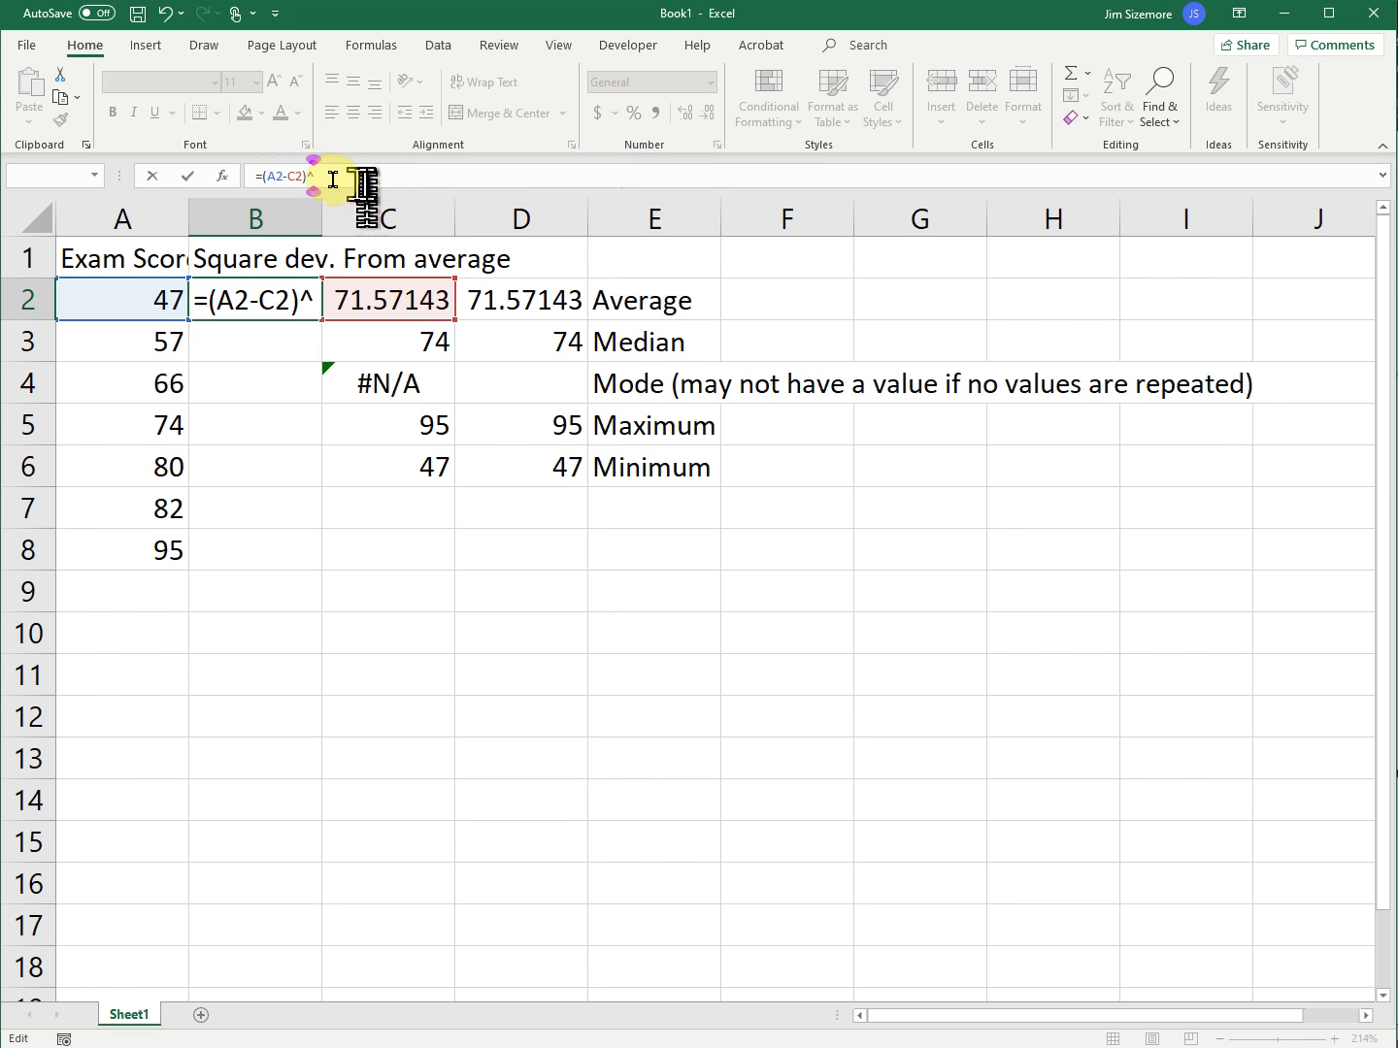
key(F1)
text(2)
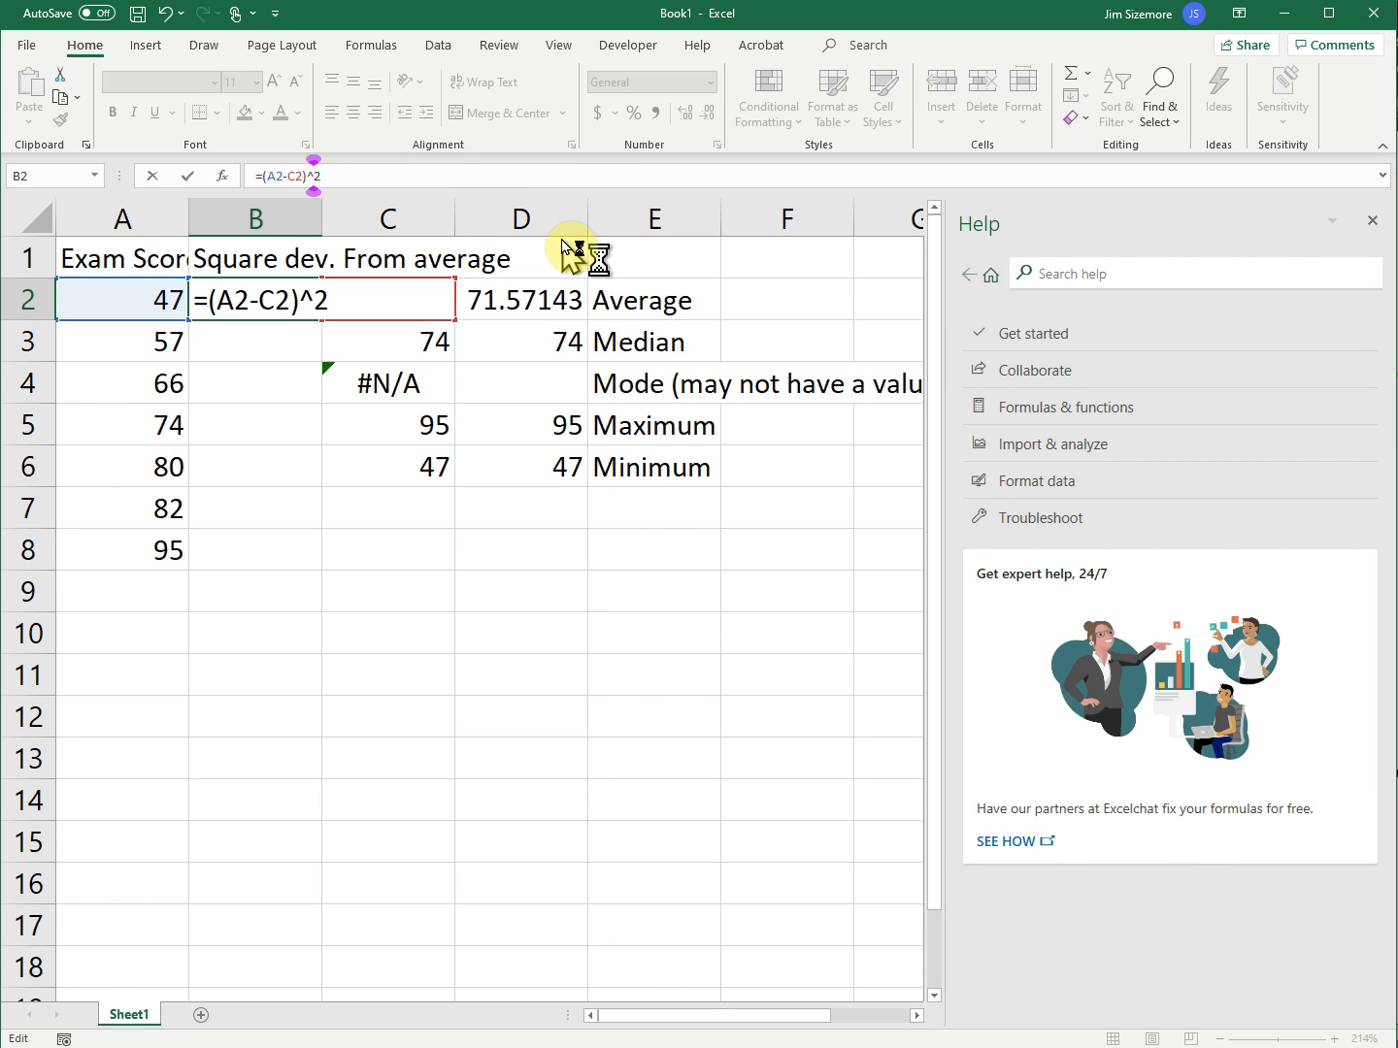
key(Right)
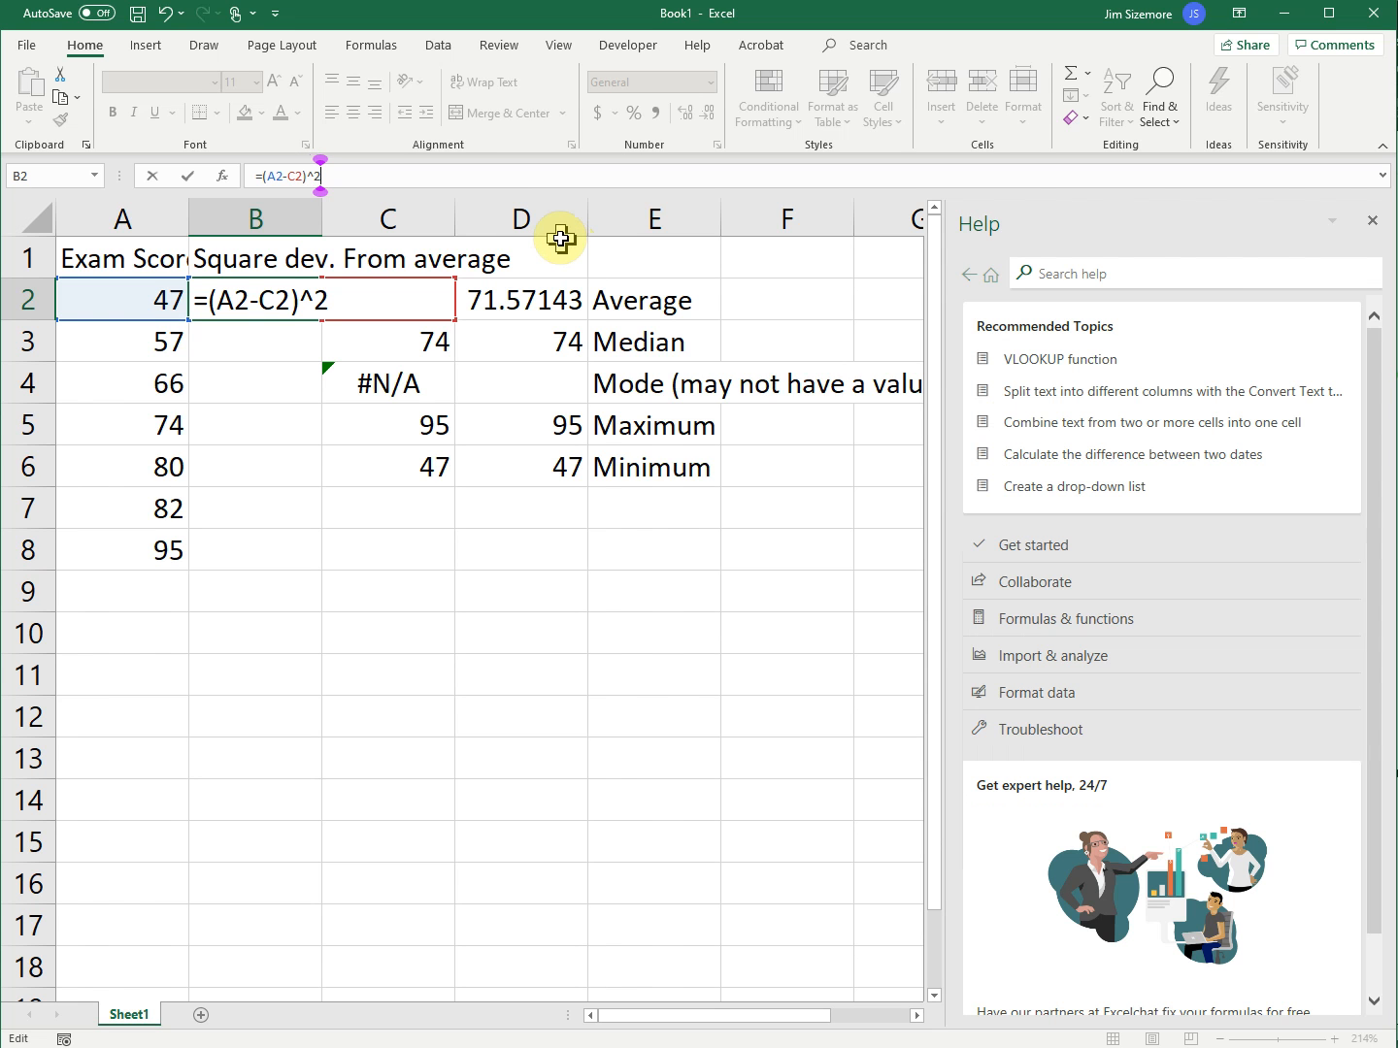
- Close the Help pane and commit the squared deviation formula =(A2-C2)^2 in B2
key(alt+Return)
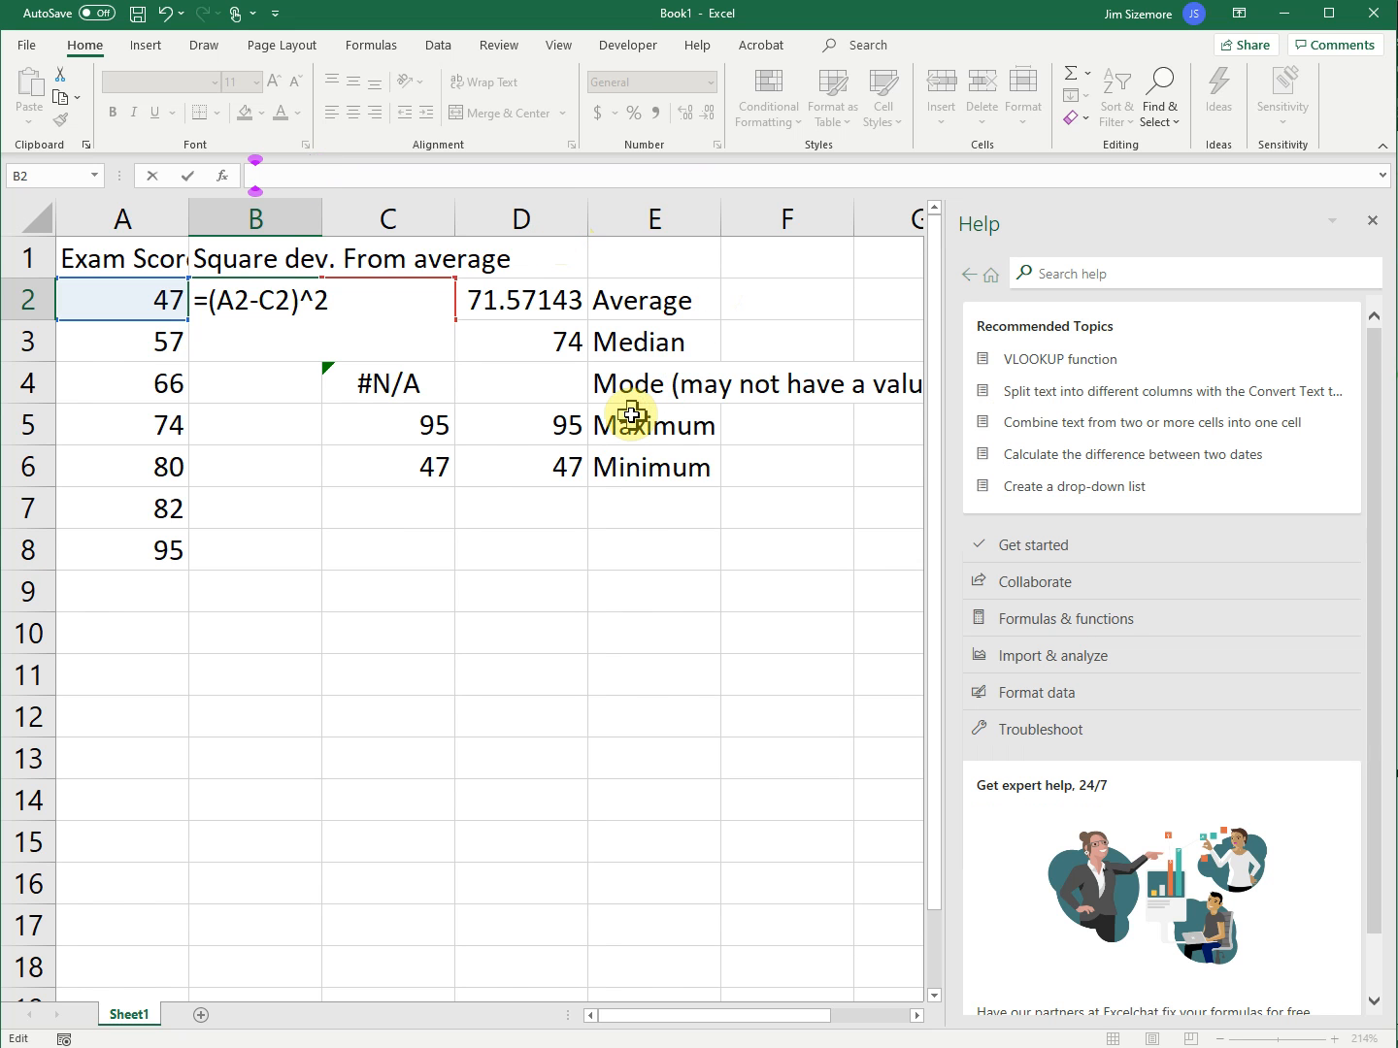
click(258, 350)
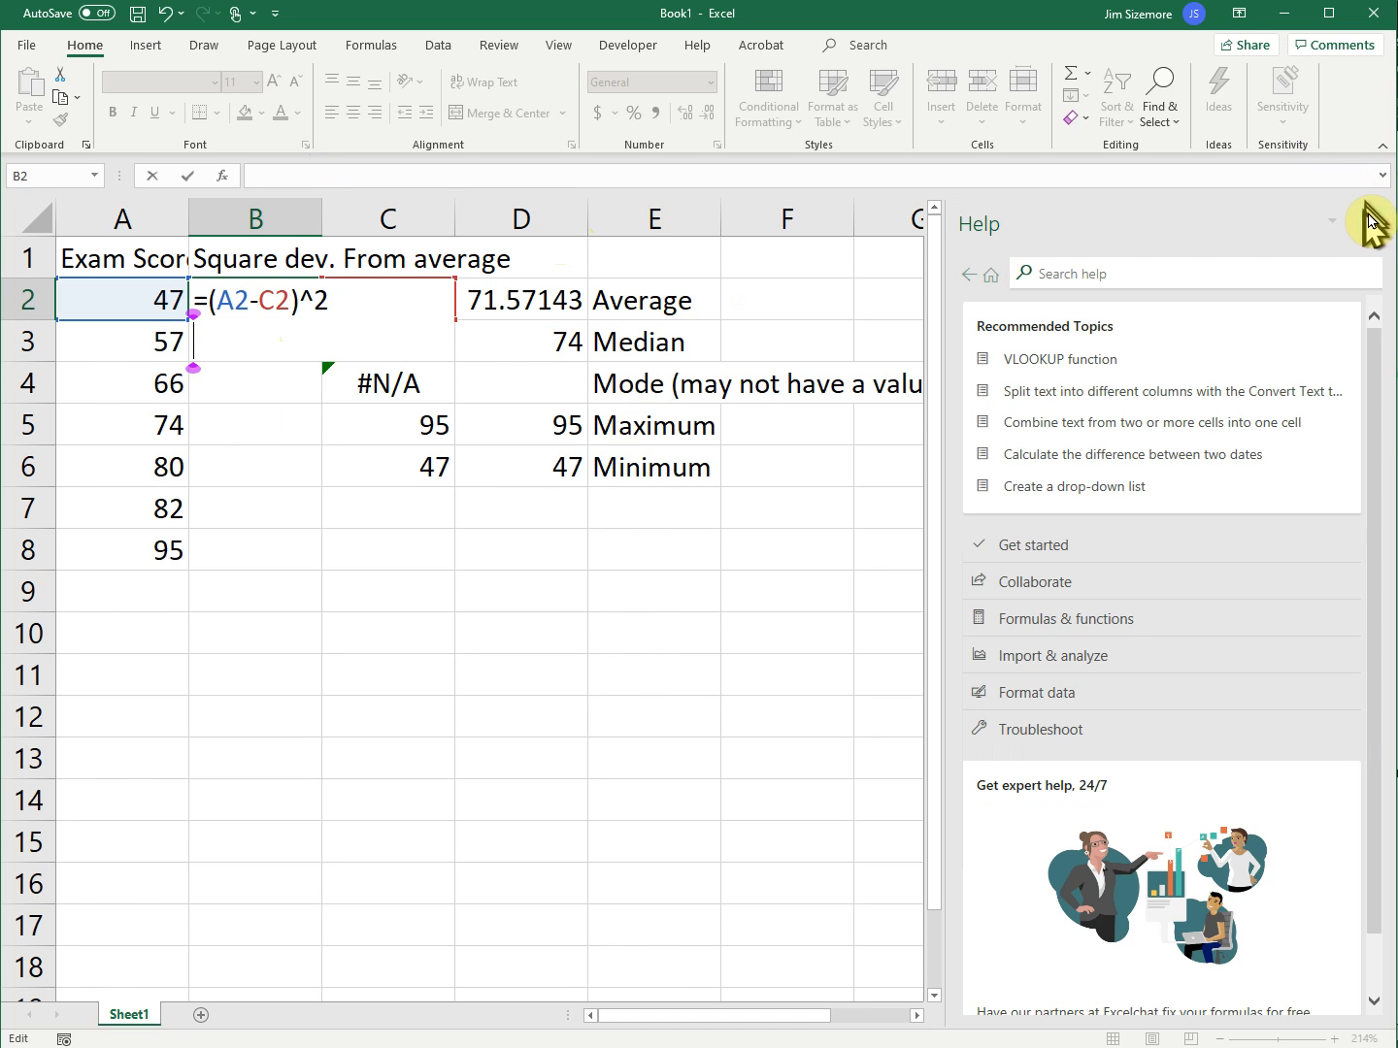
click(1376, 224)
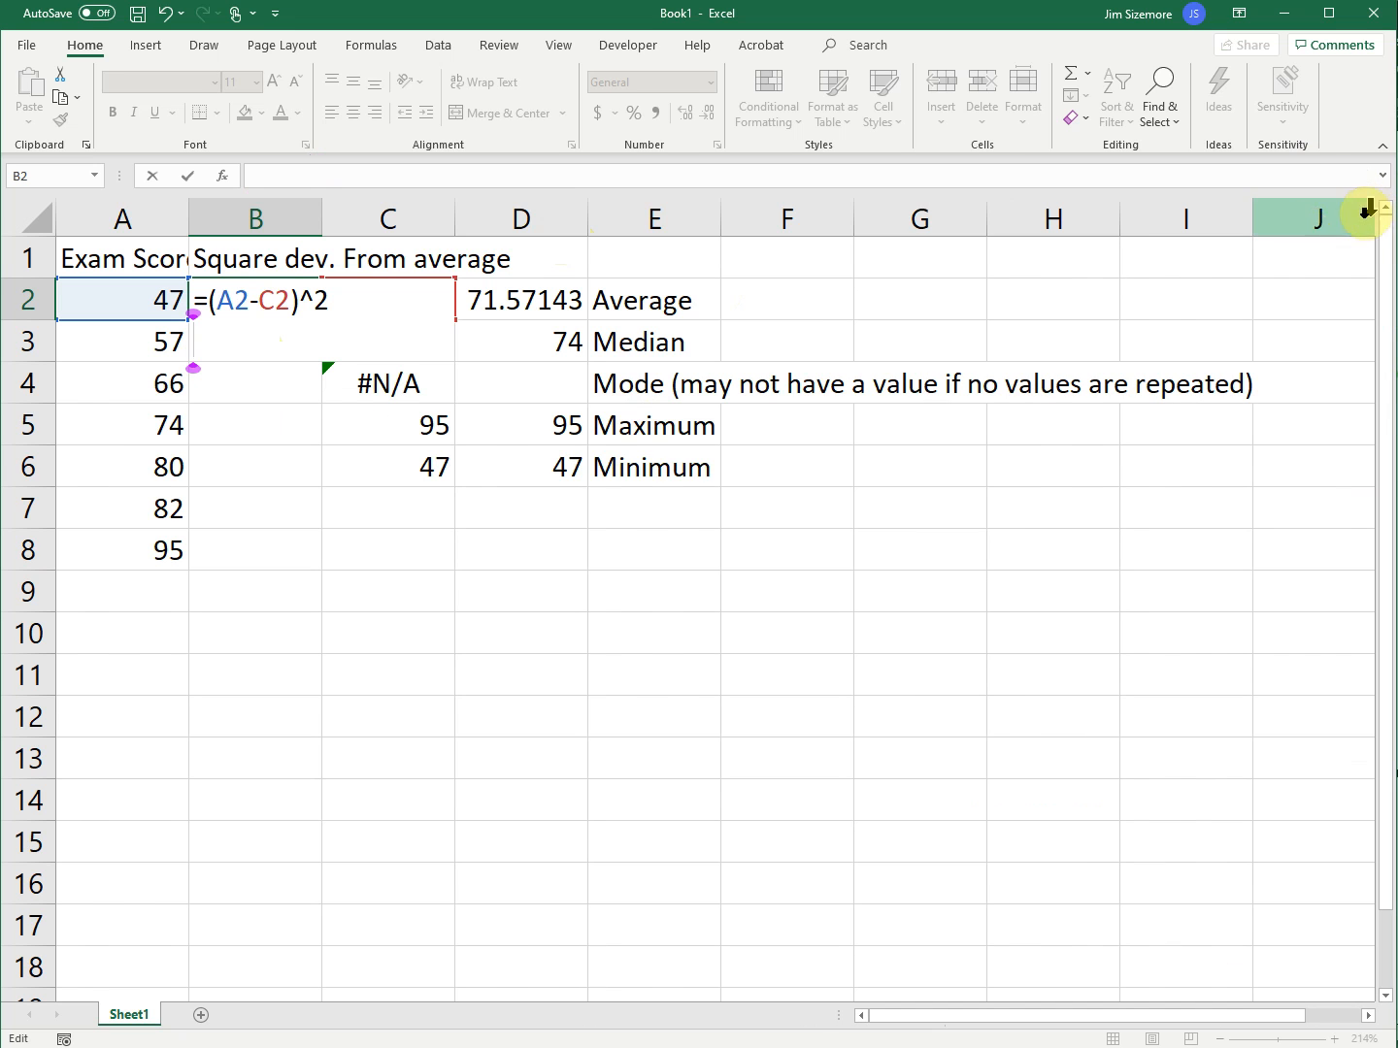
click(214, 300)
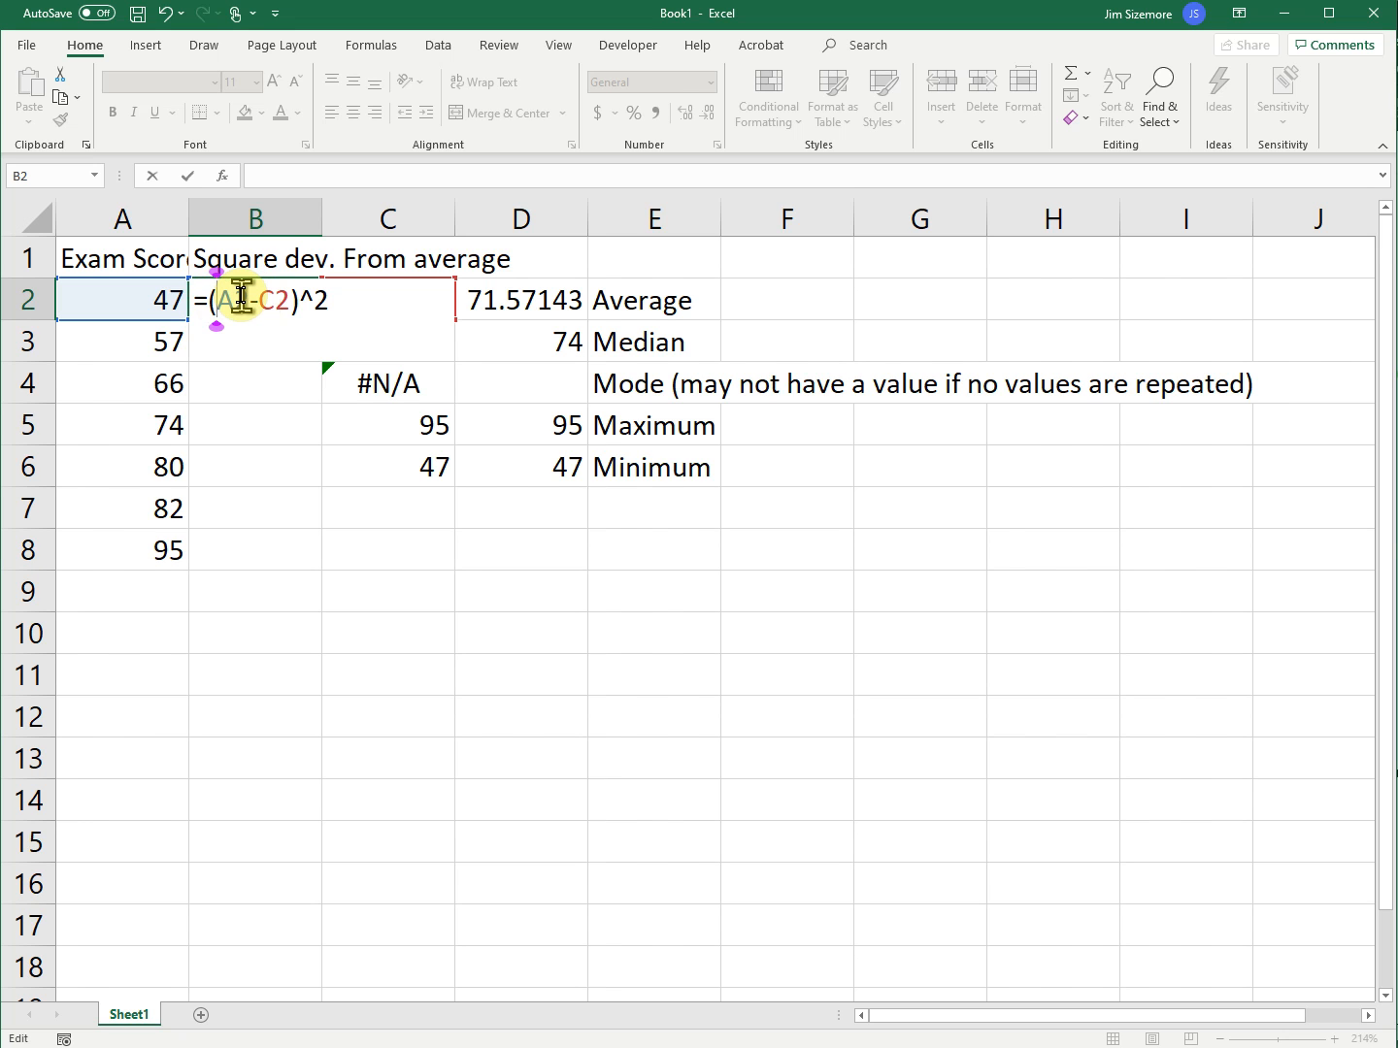
click(139, 336)
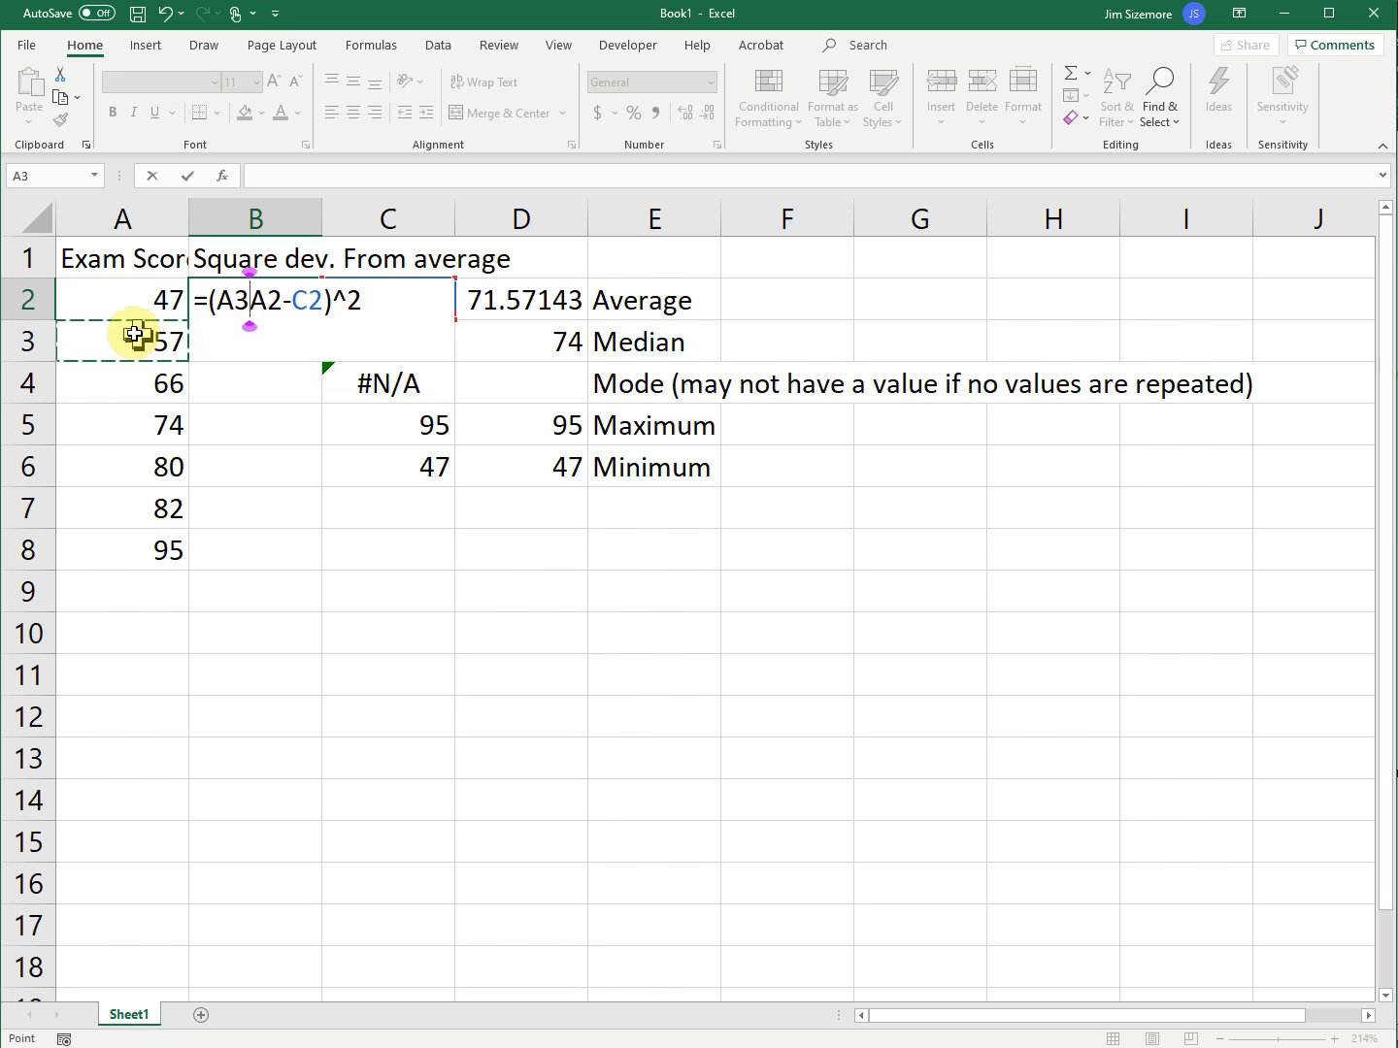
key(BackSpace)
key(BackSpace)
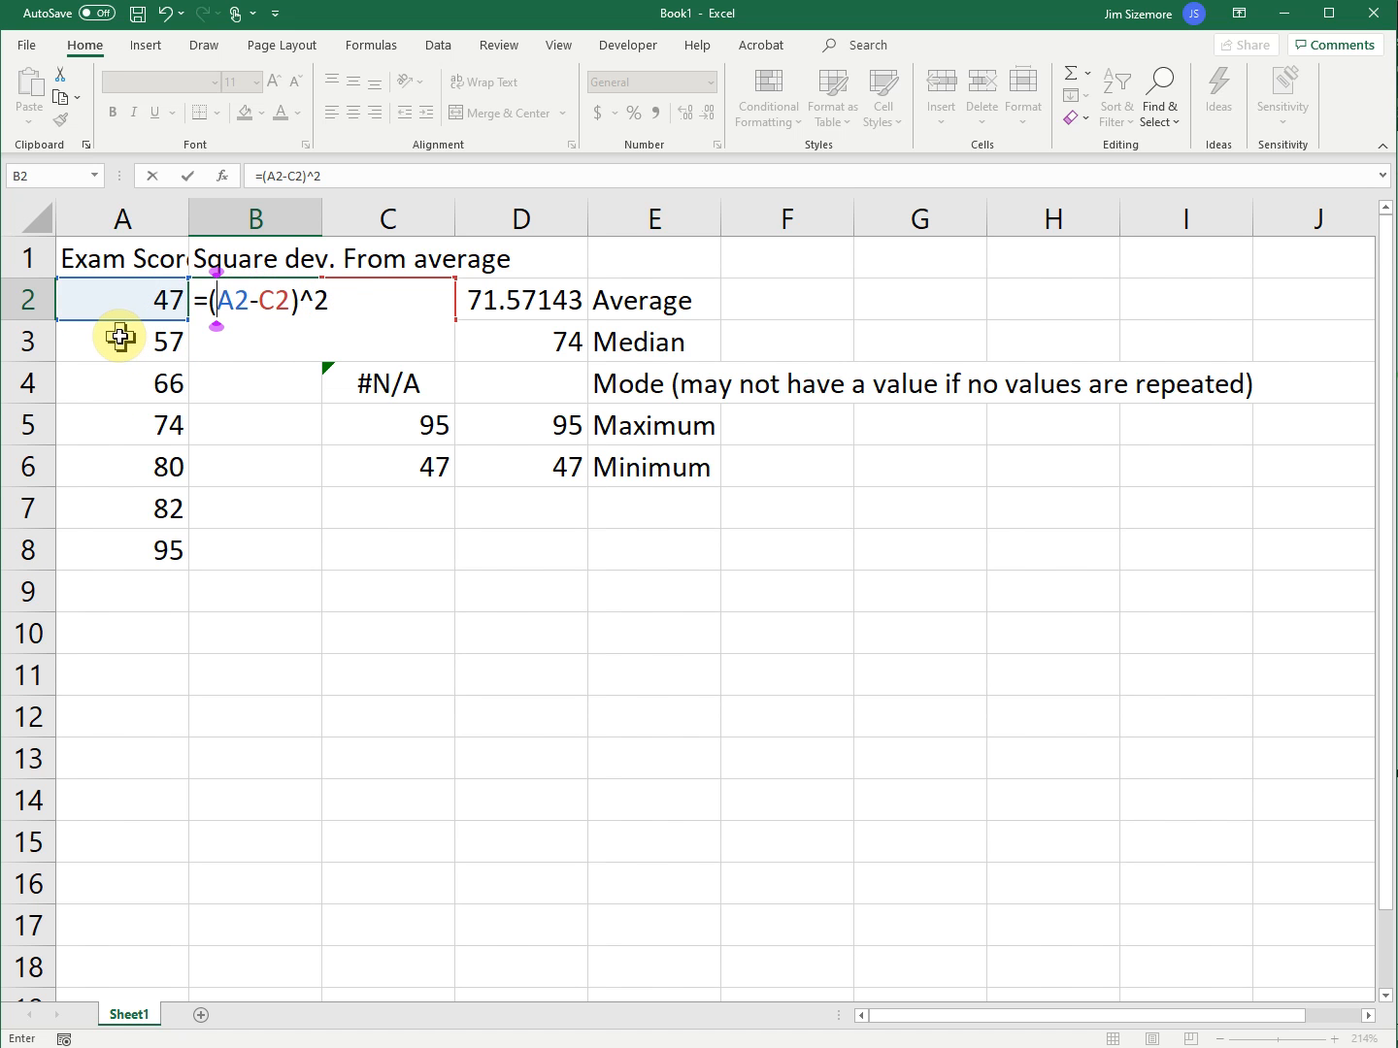
key(Return)
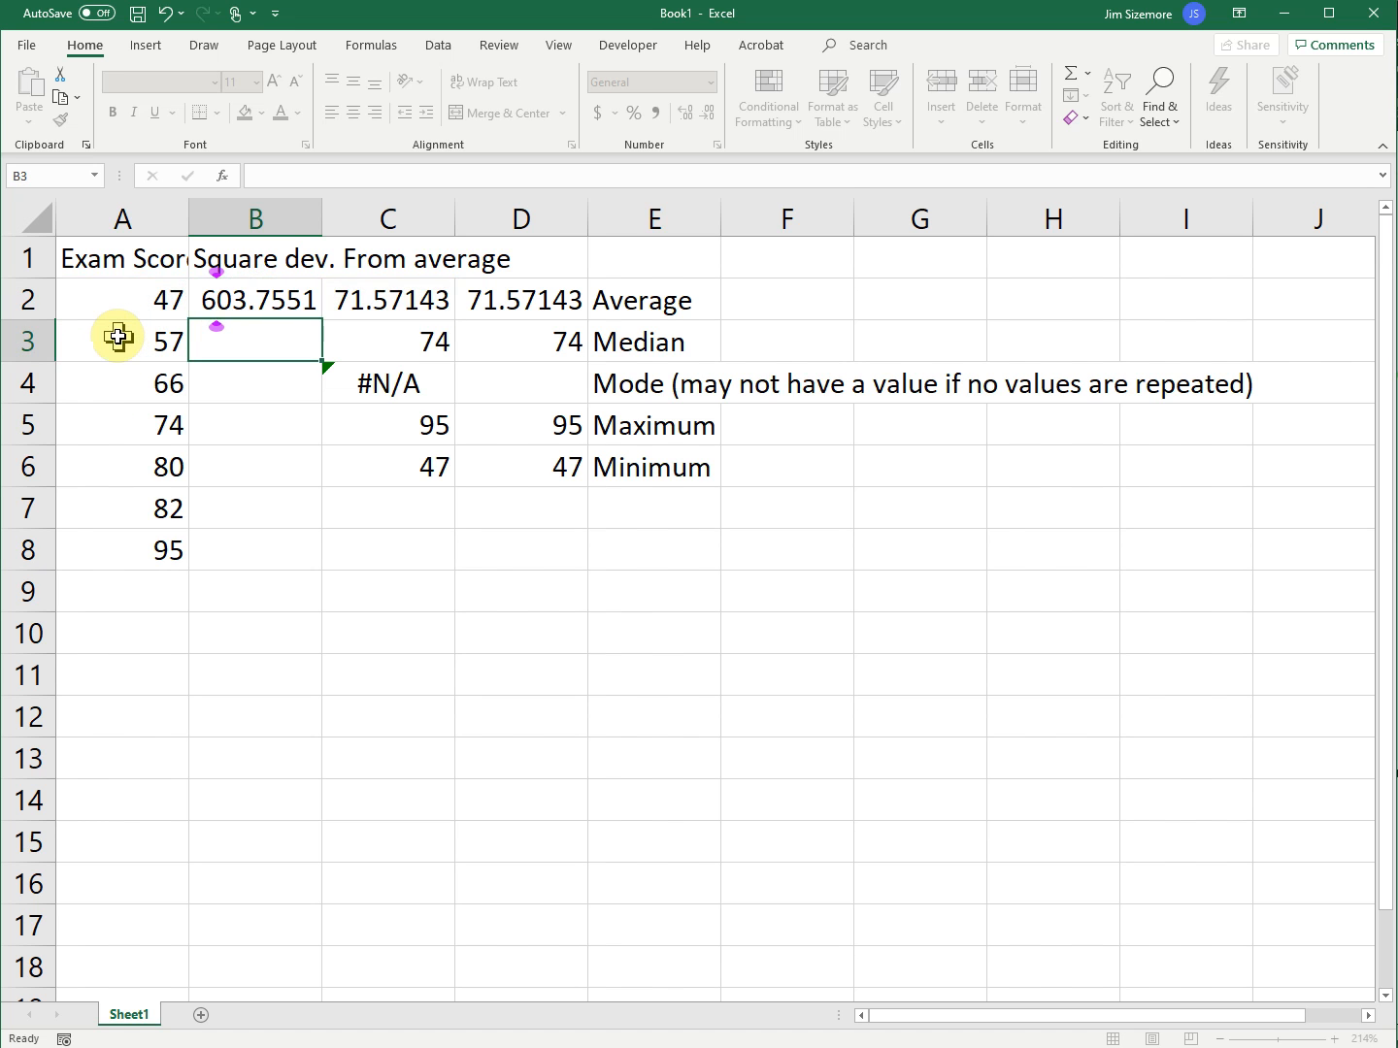
- Make the average reference in B2's formula absolute, giving =(A2-$C$2)^2
click(293, 300)
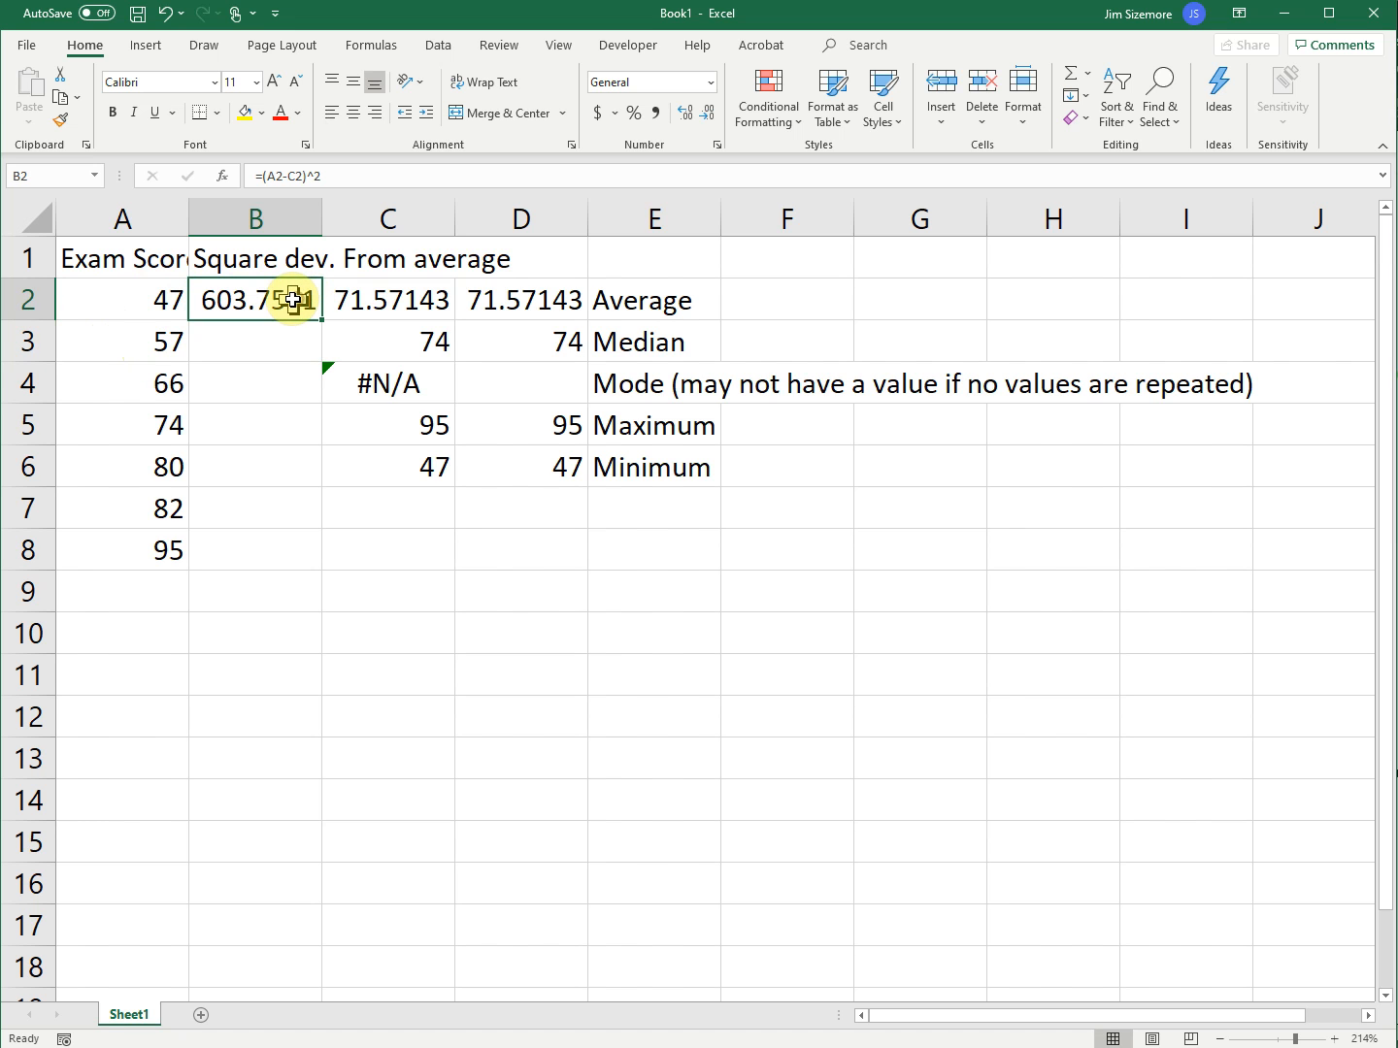
click(296, 177)
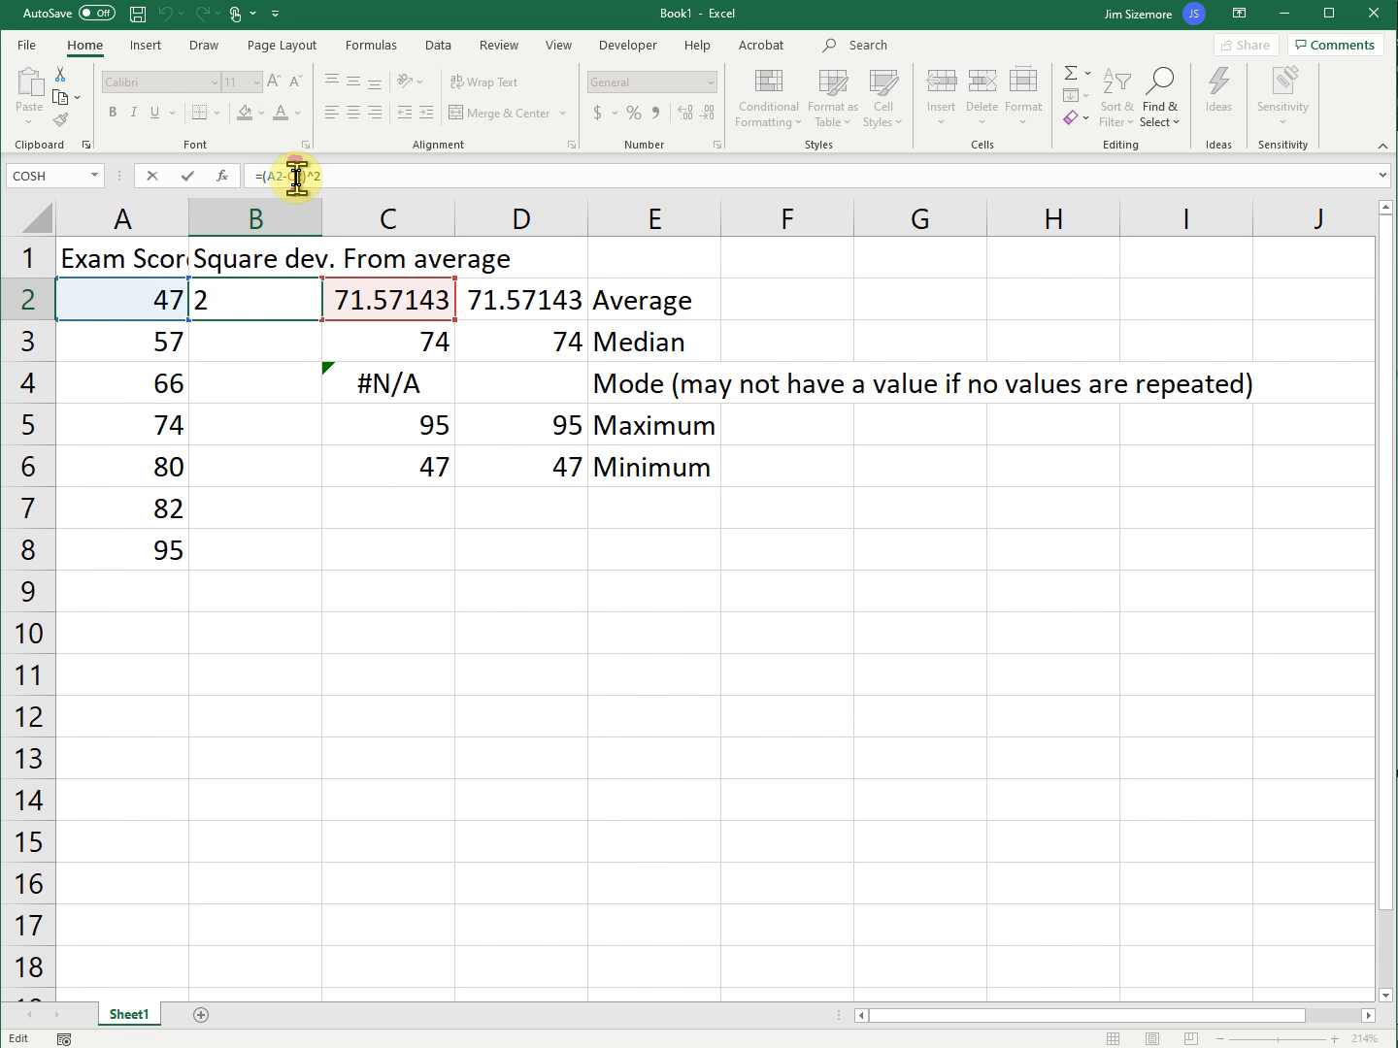
key(F4)
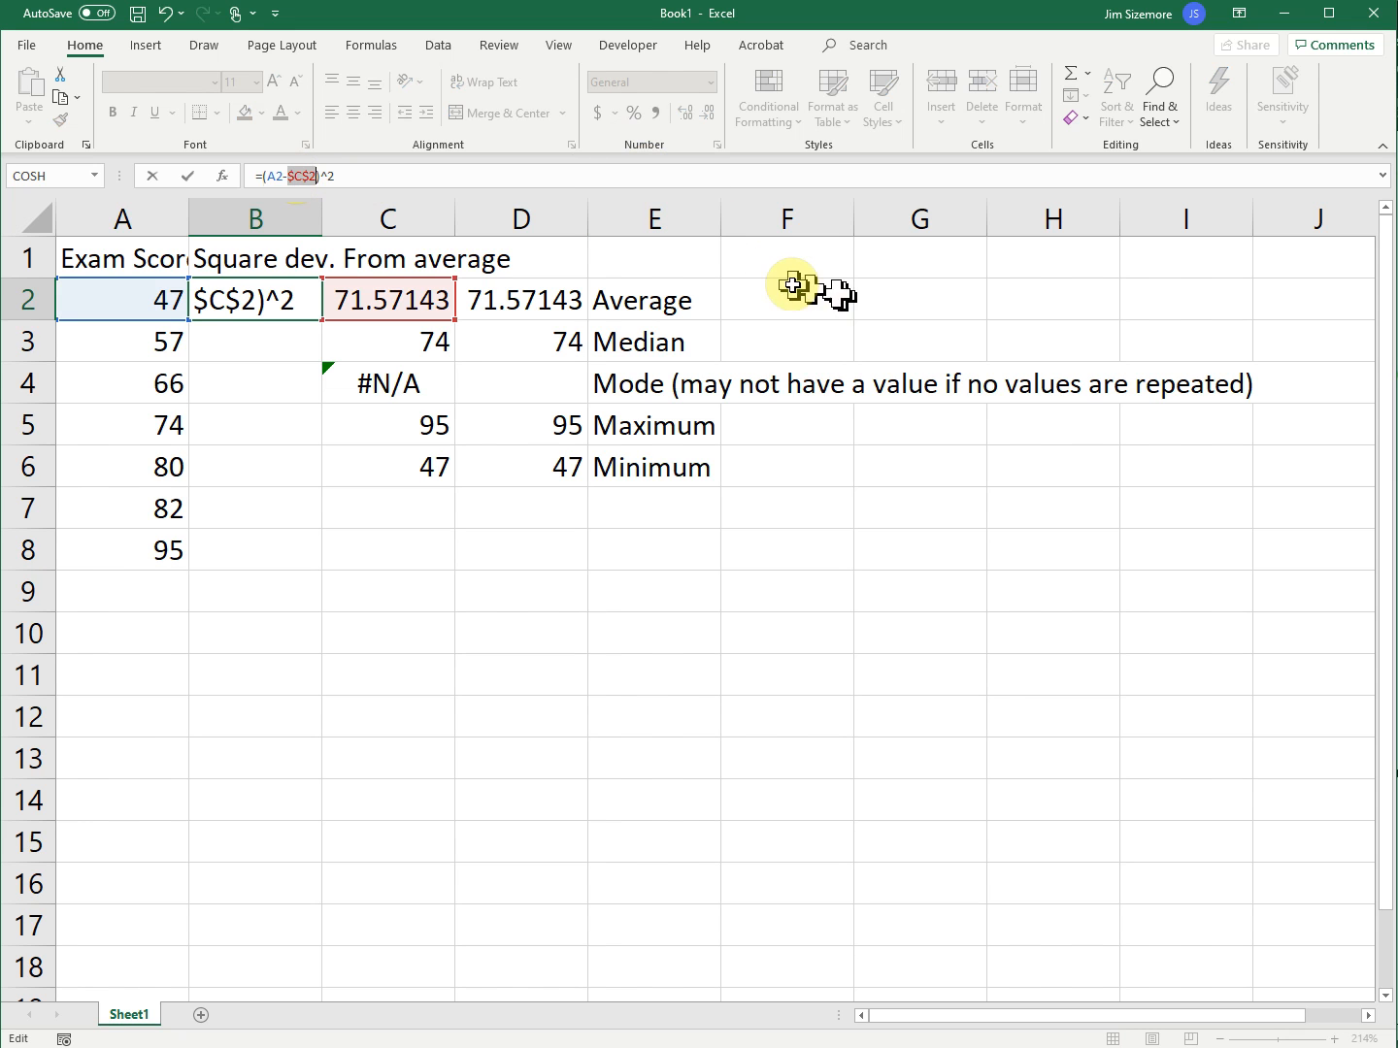
key(Right)
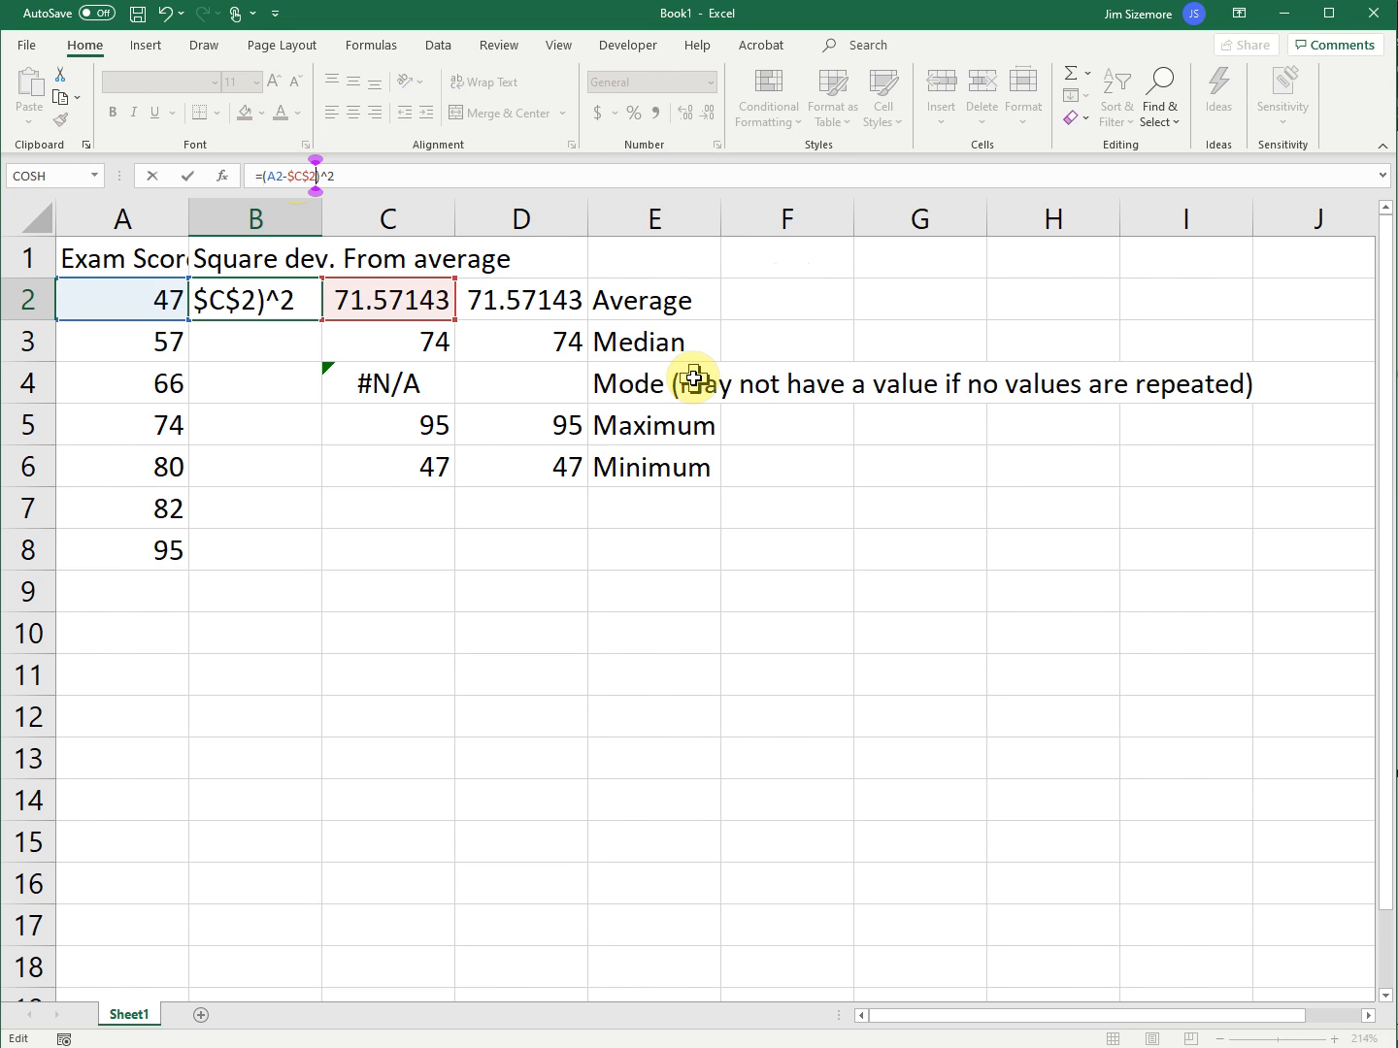
key(Return)
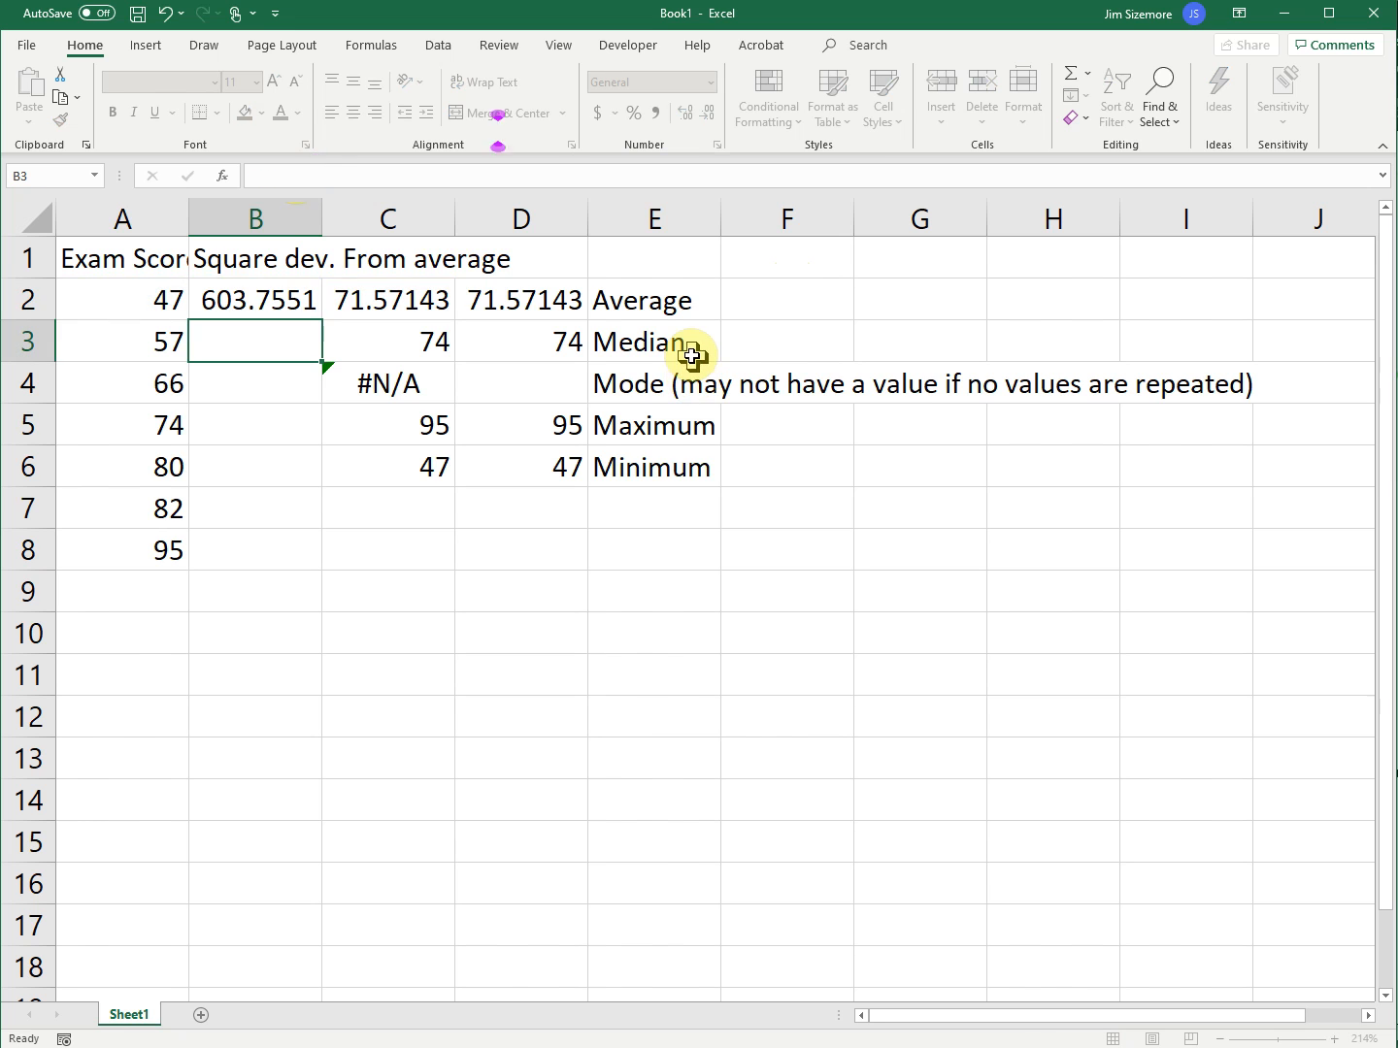
- Copy the squared deviation formula from B2 into B3:B8 for the remaining exam scores
click(250, 301)
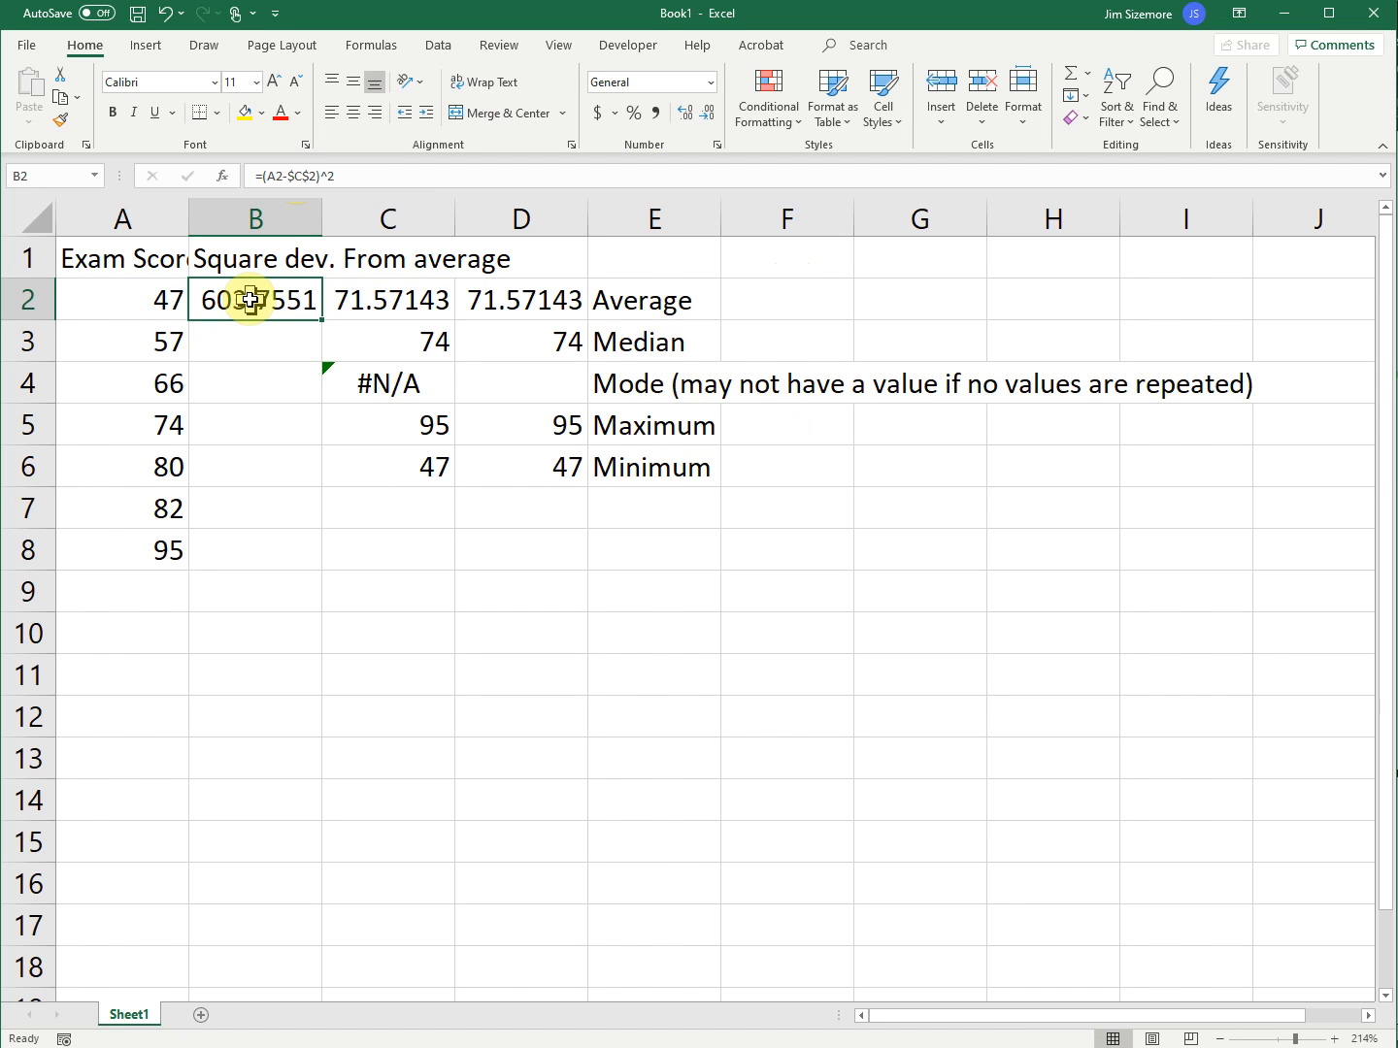
key(ctrl+c)
drag(260, 336, 249, 547)
key(ctrl+v)
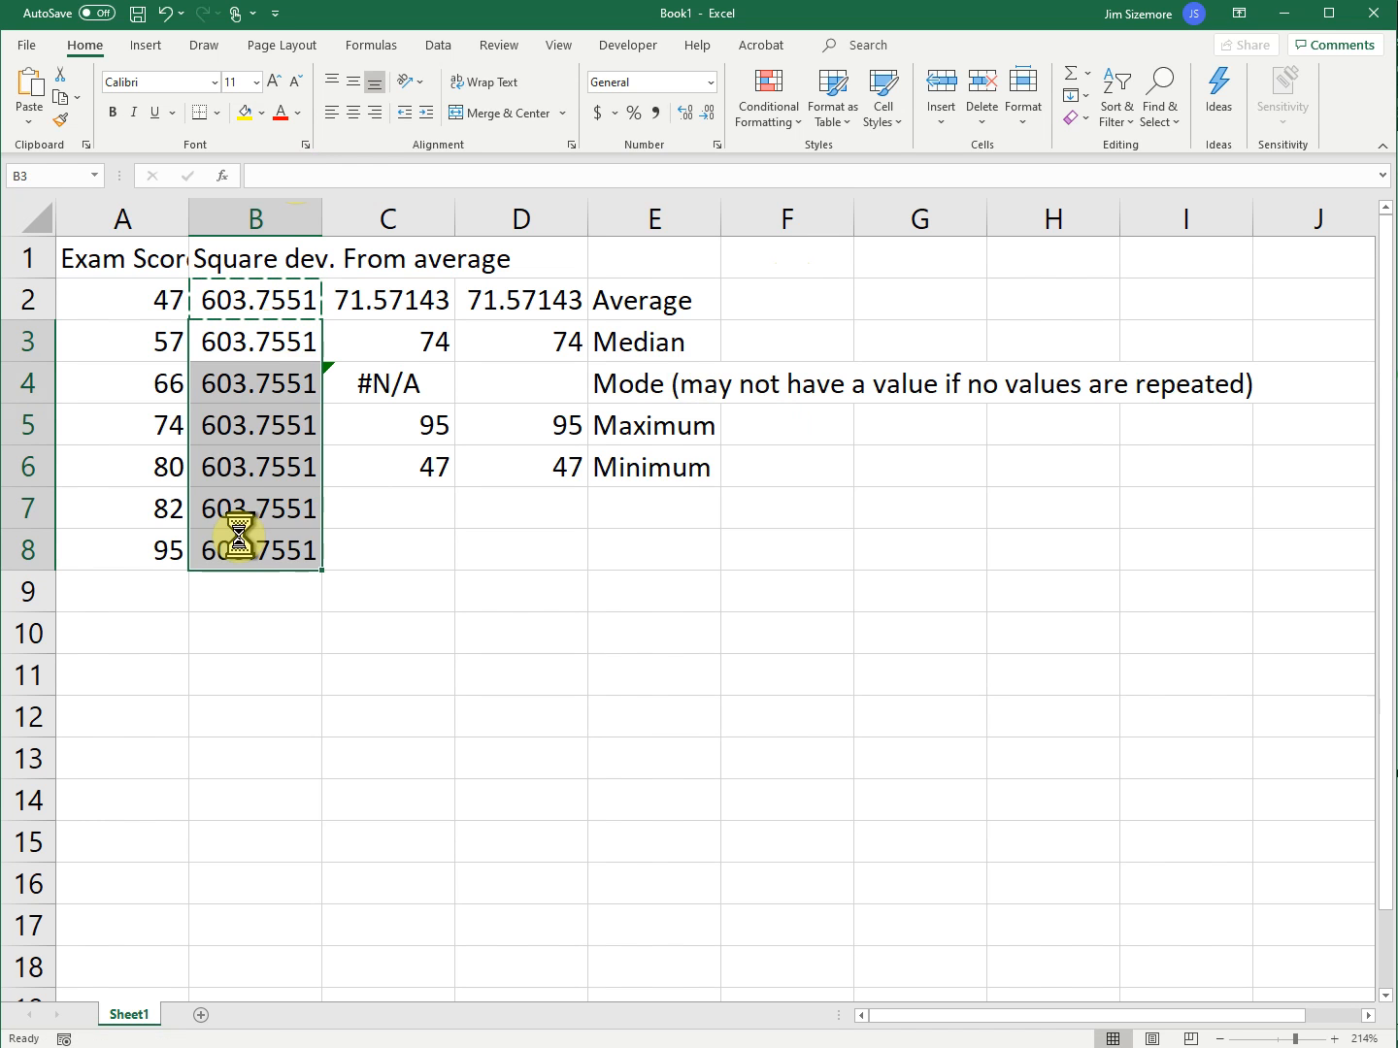
- Examine how the column B formulas combine each exam score in column A with the average in C2, checking B5 in particular
click(141, 299)
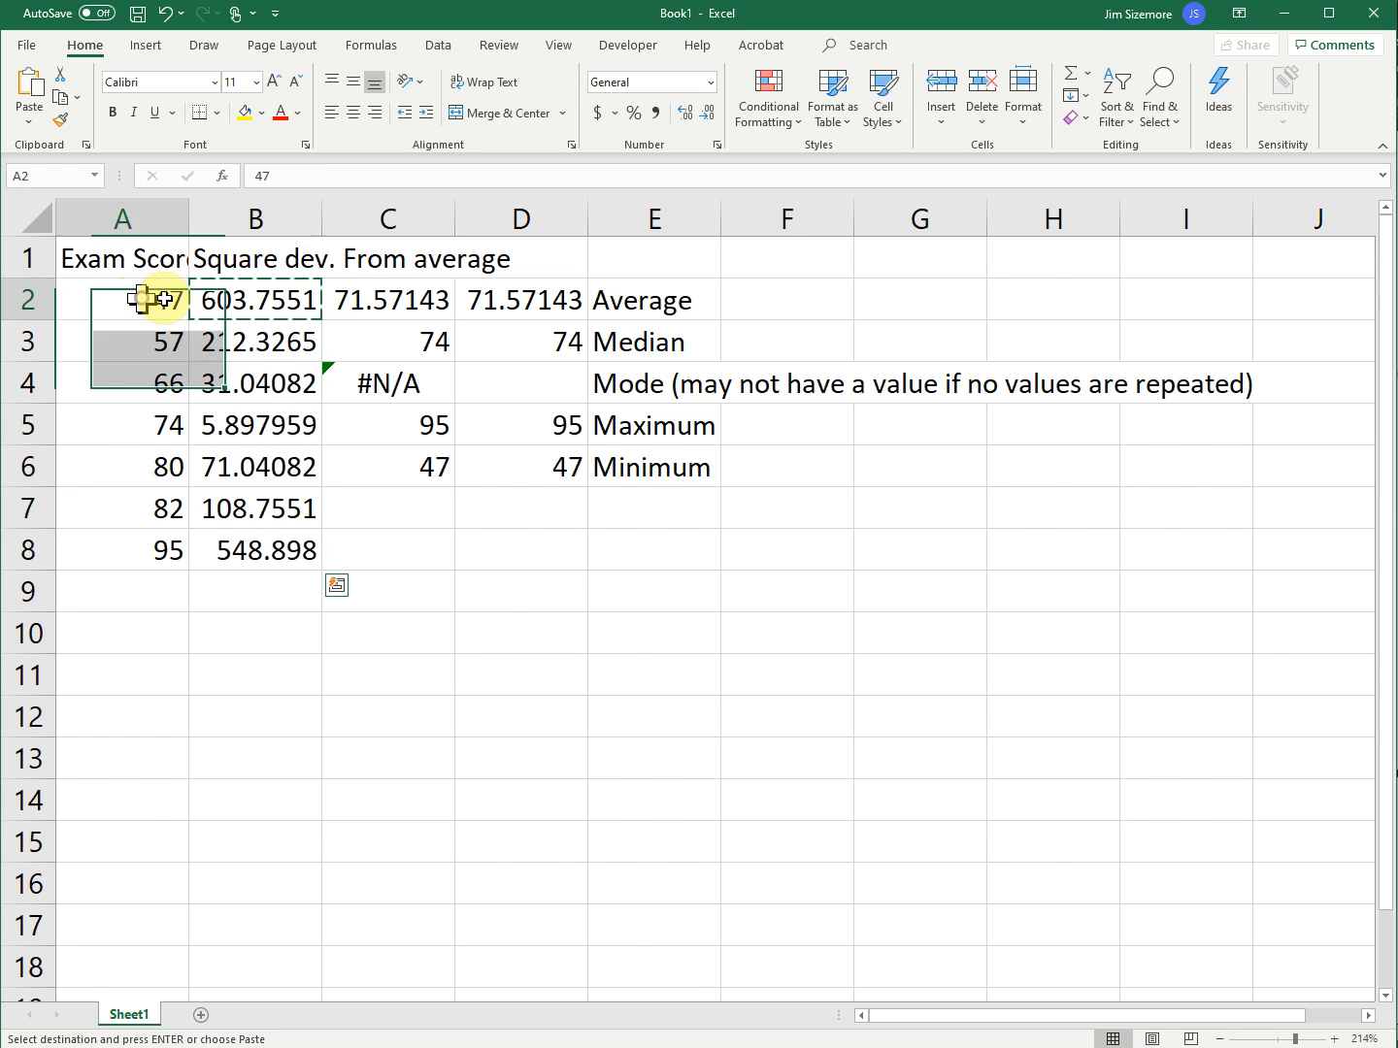
click(388, 294)
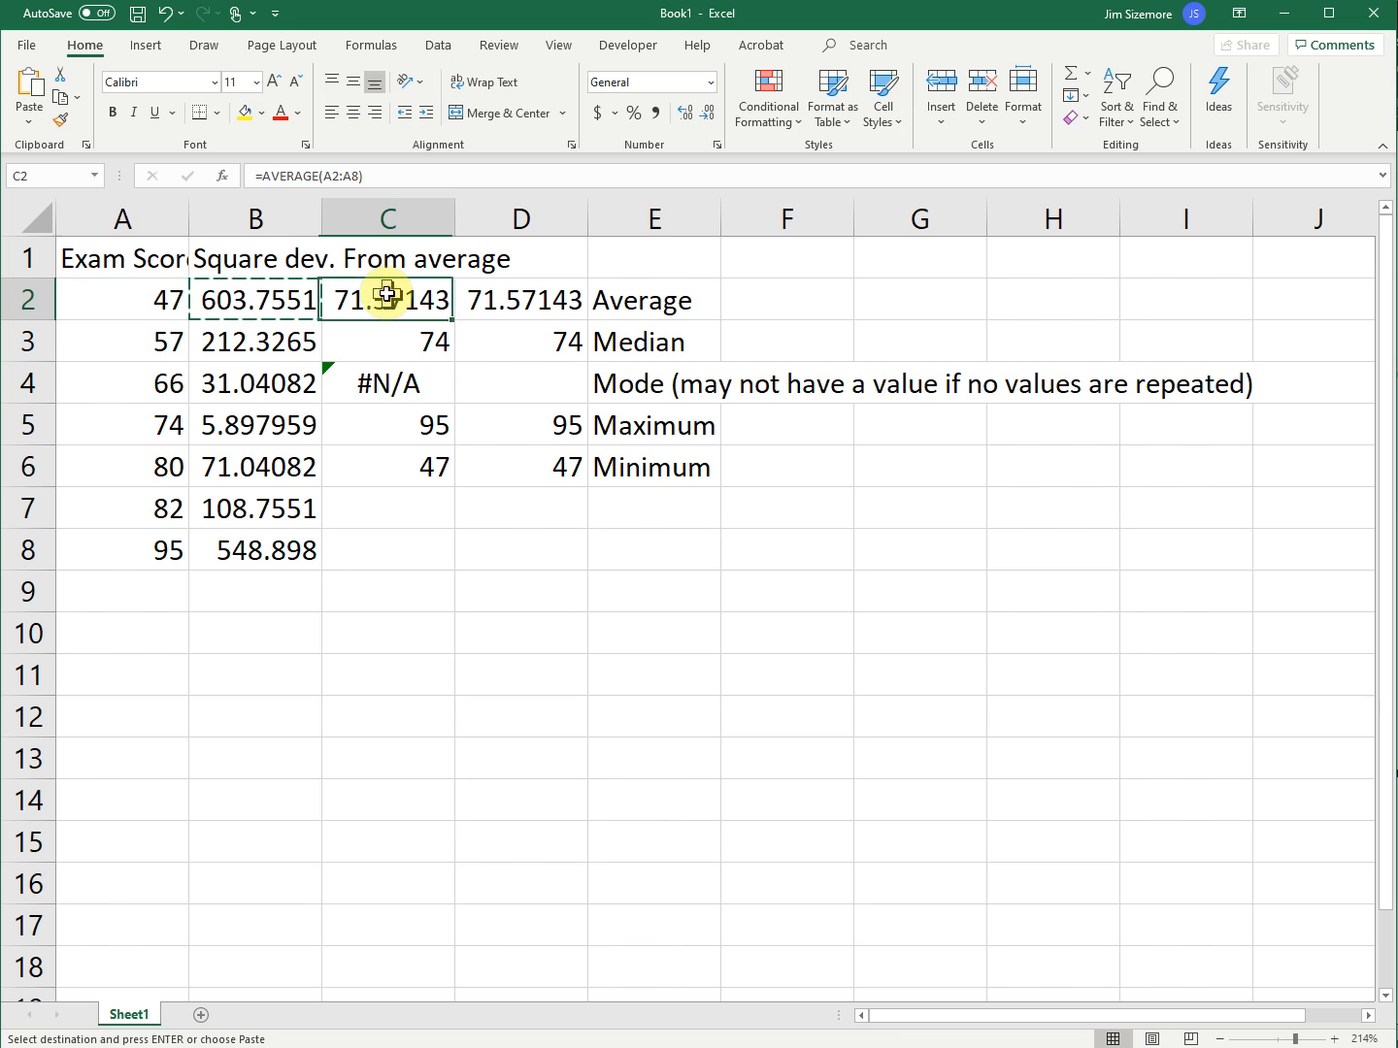
click(126, 337)
click(365, 301)
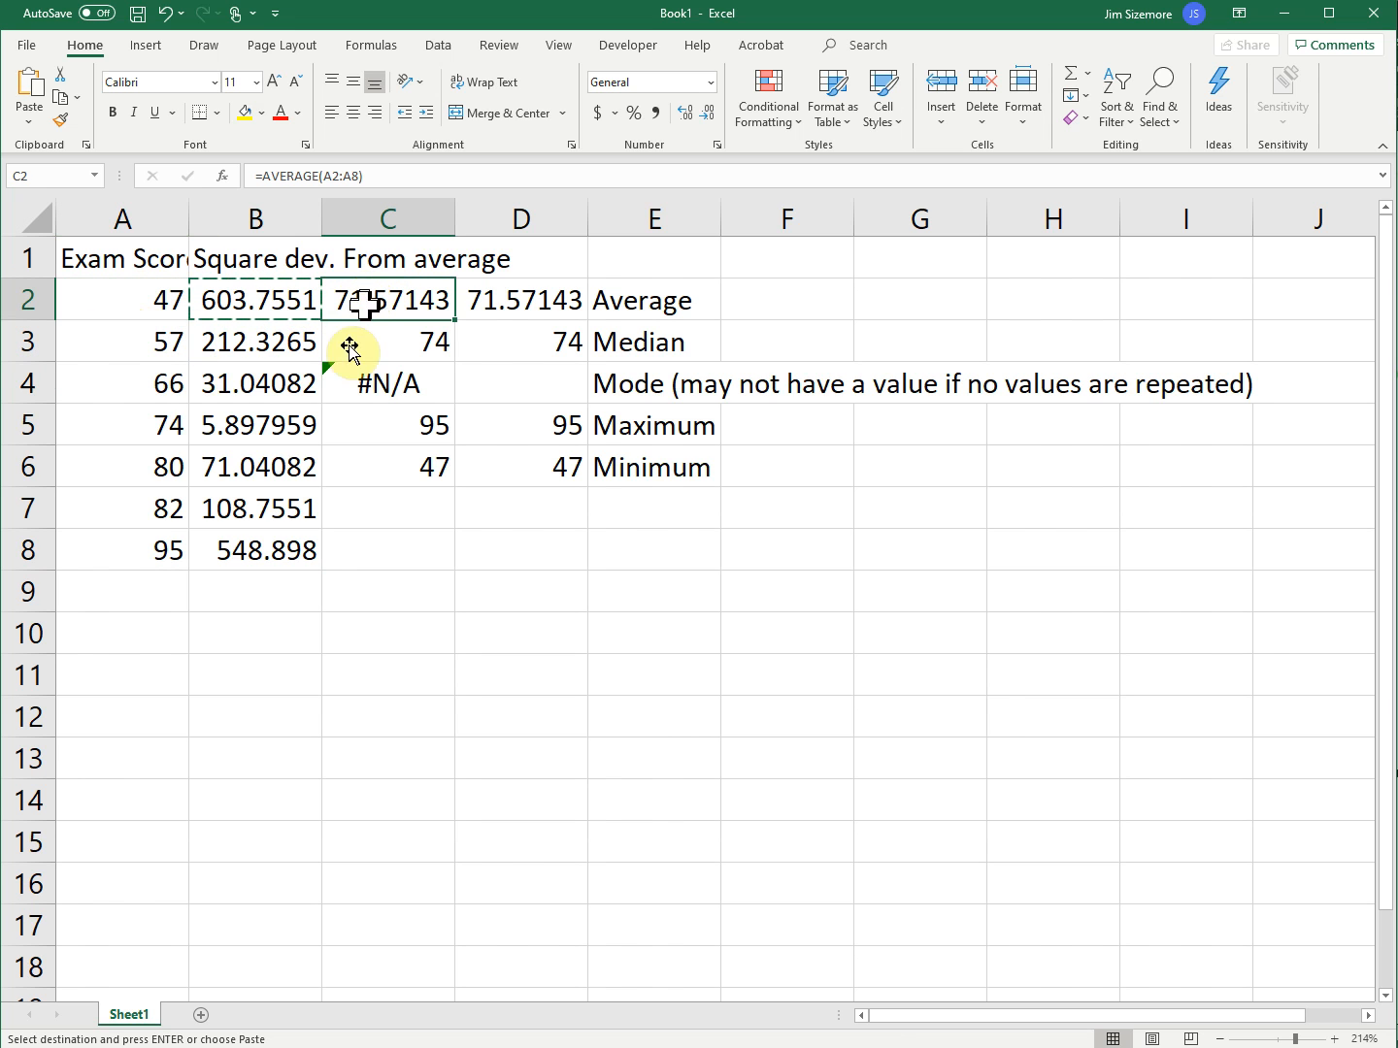
click(109, 387)
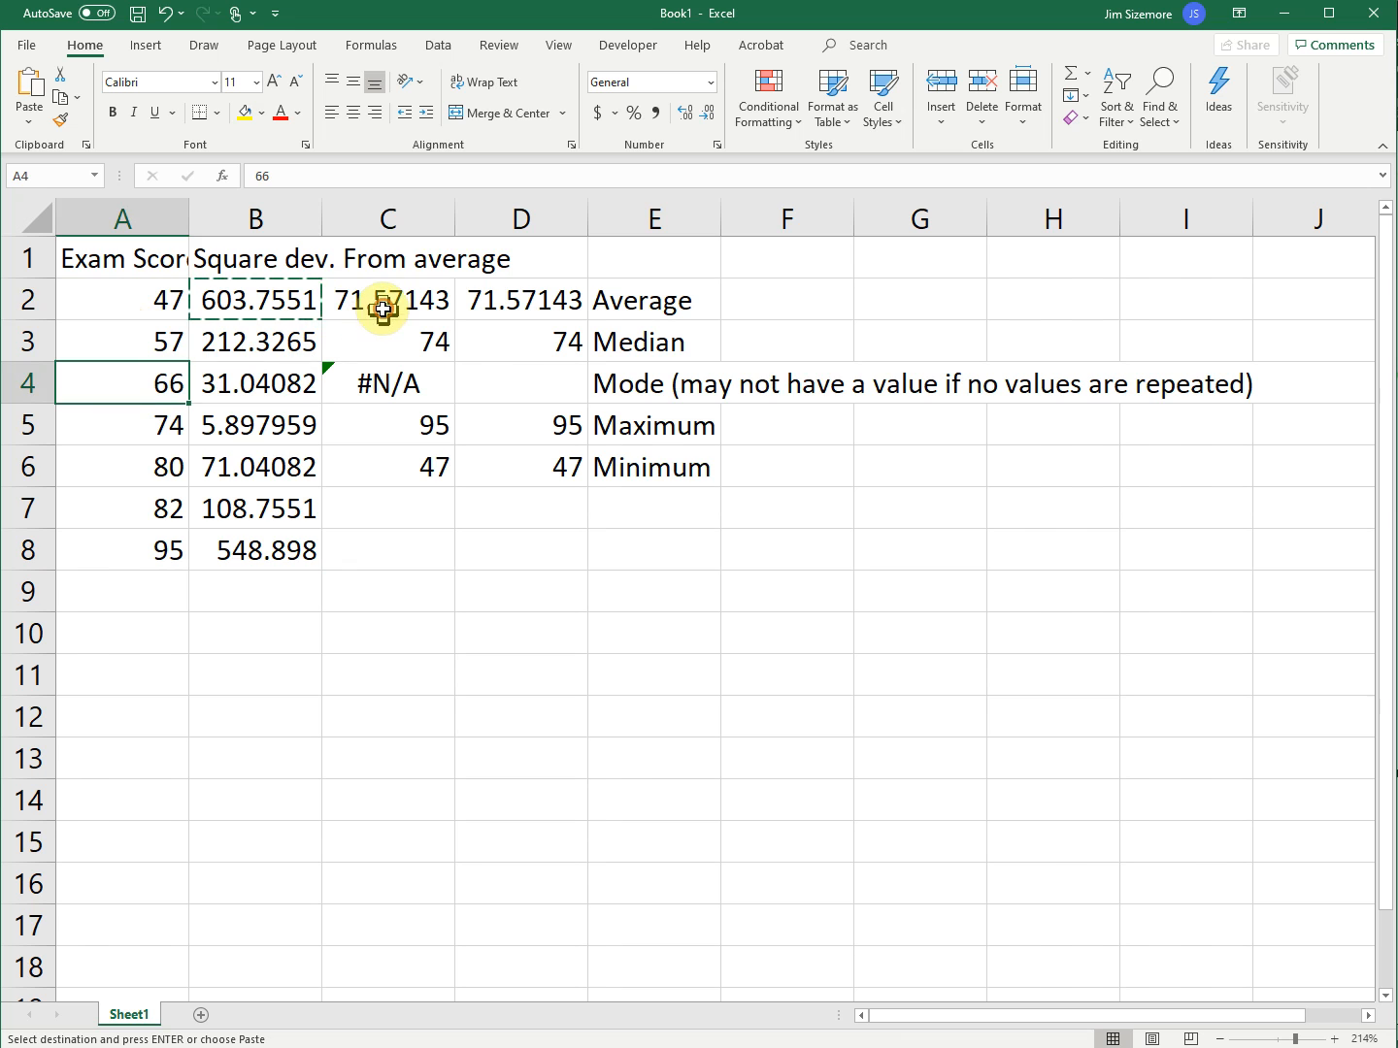
click(383, 309)
click(134, 426)
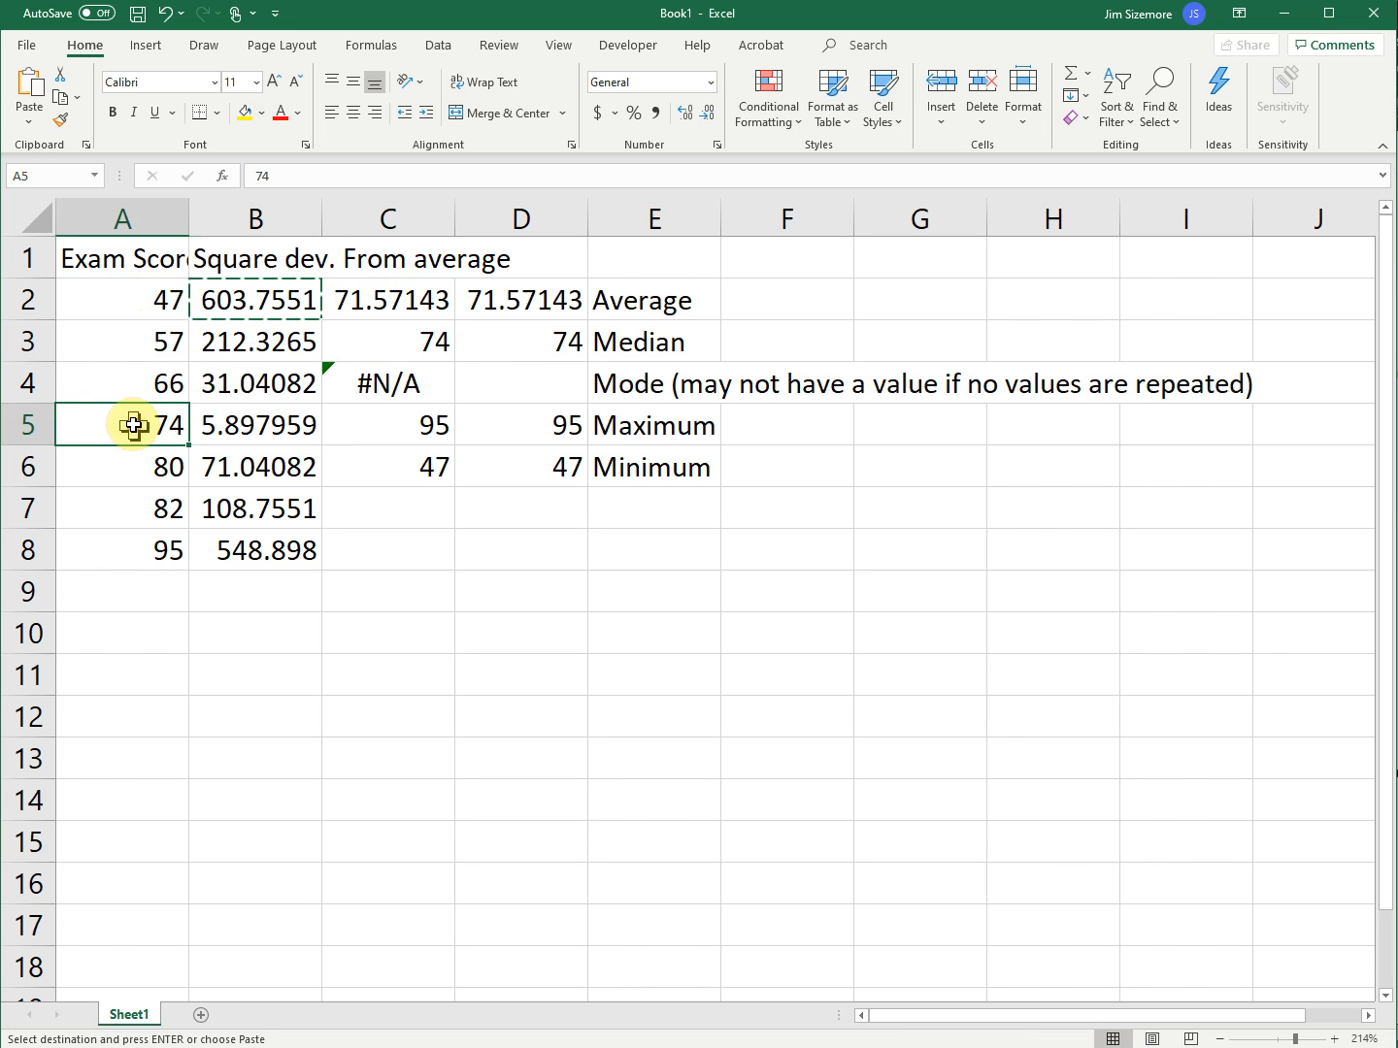
click(420, 302)
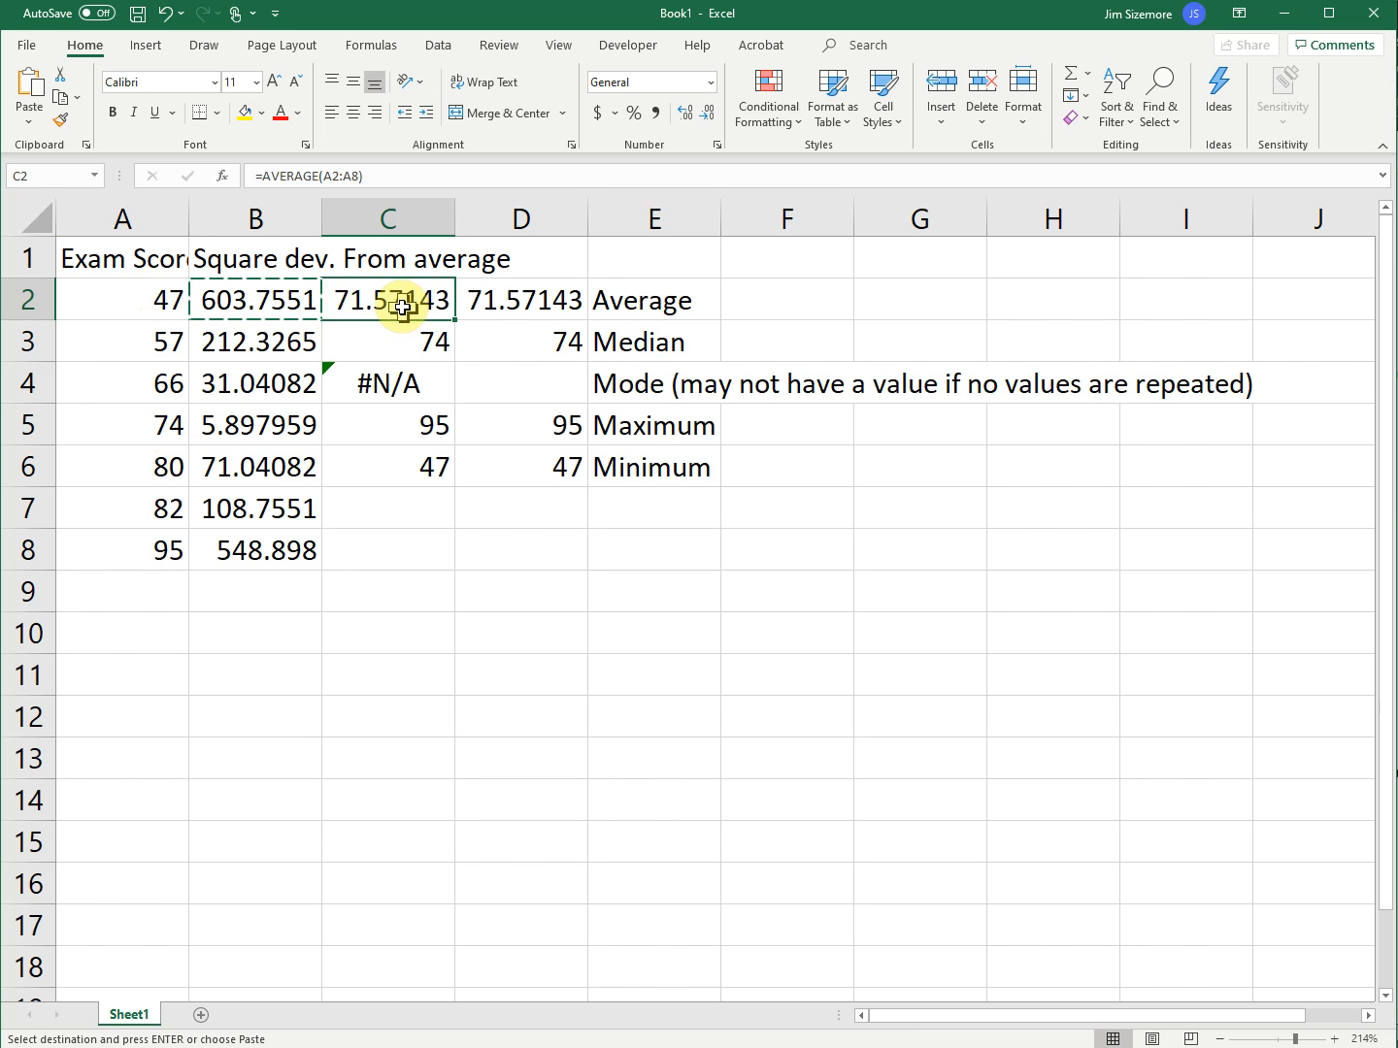
click(285, 424)
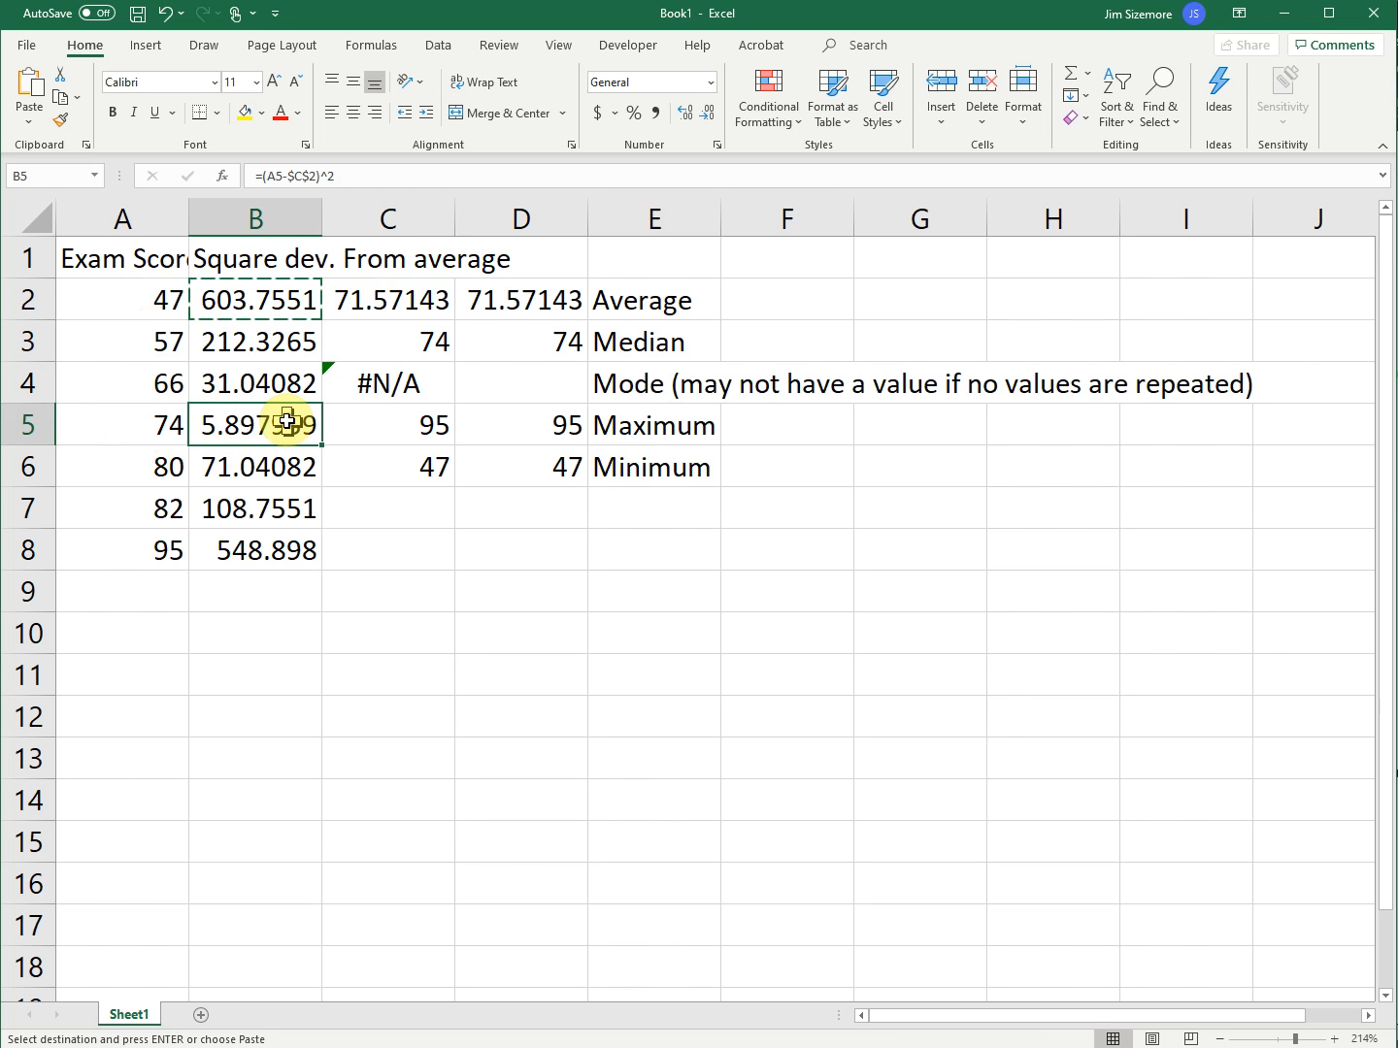
click(155, 415)
click(410, 292)
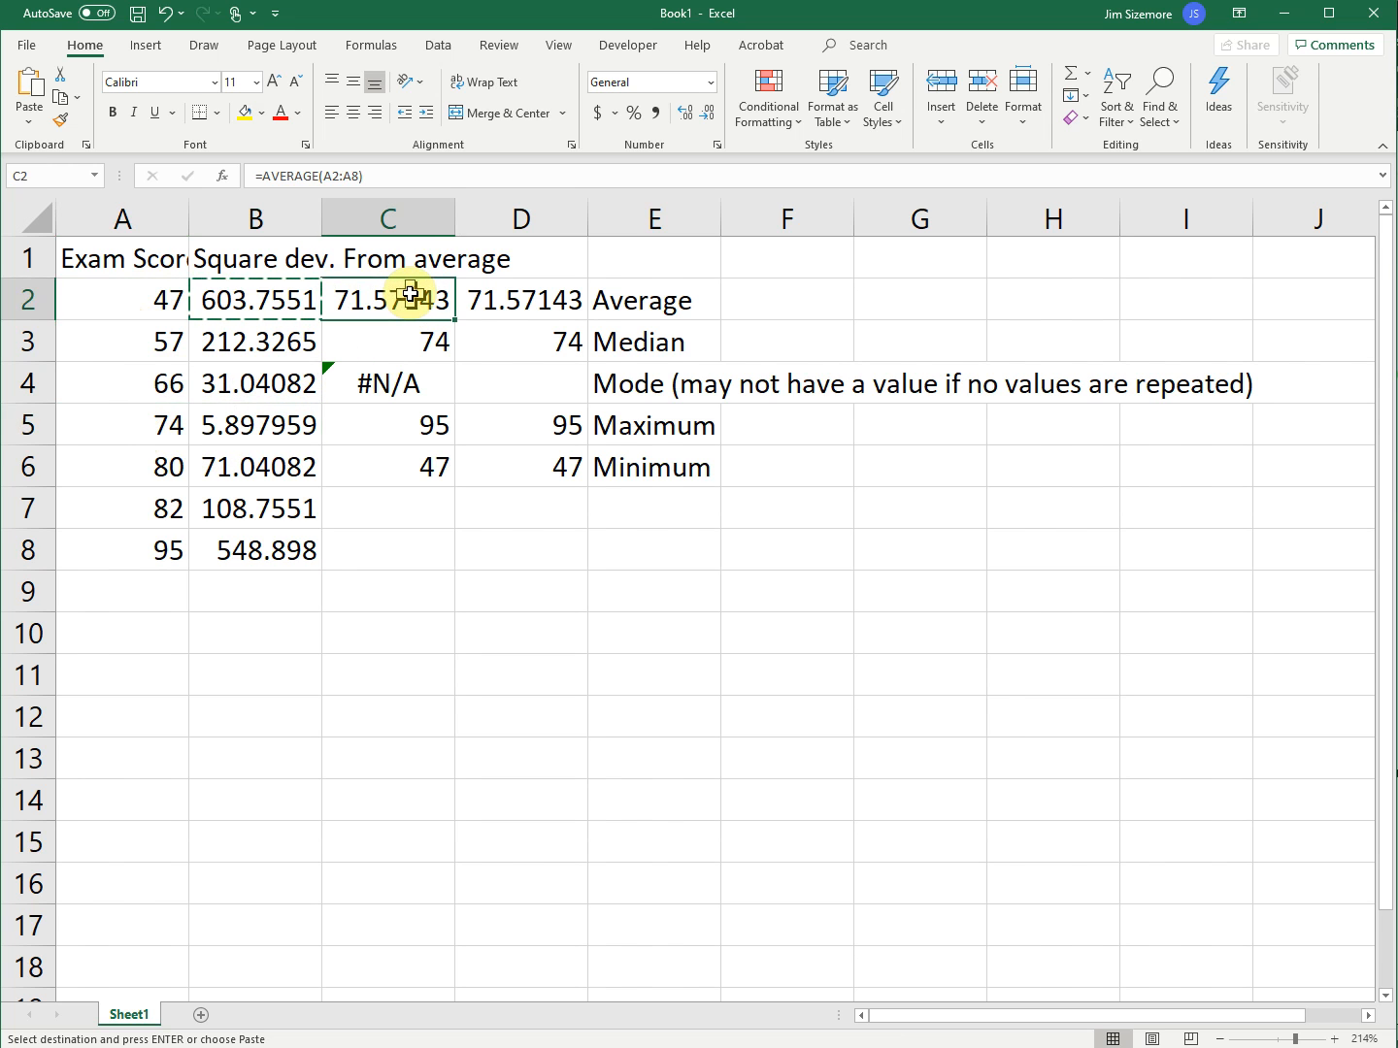
click(125, 433)
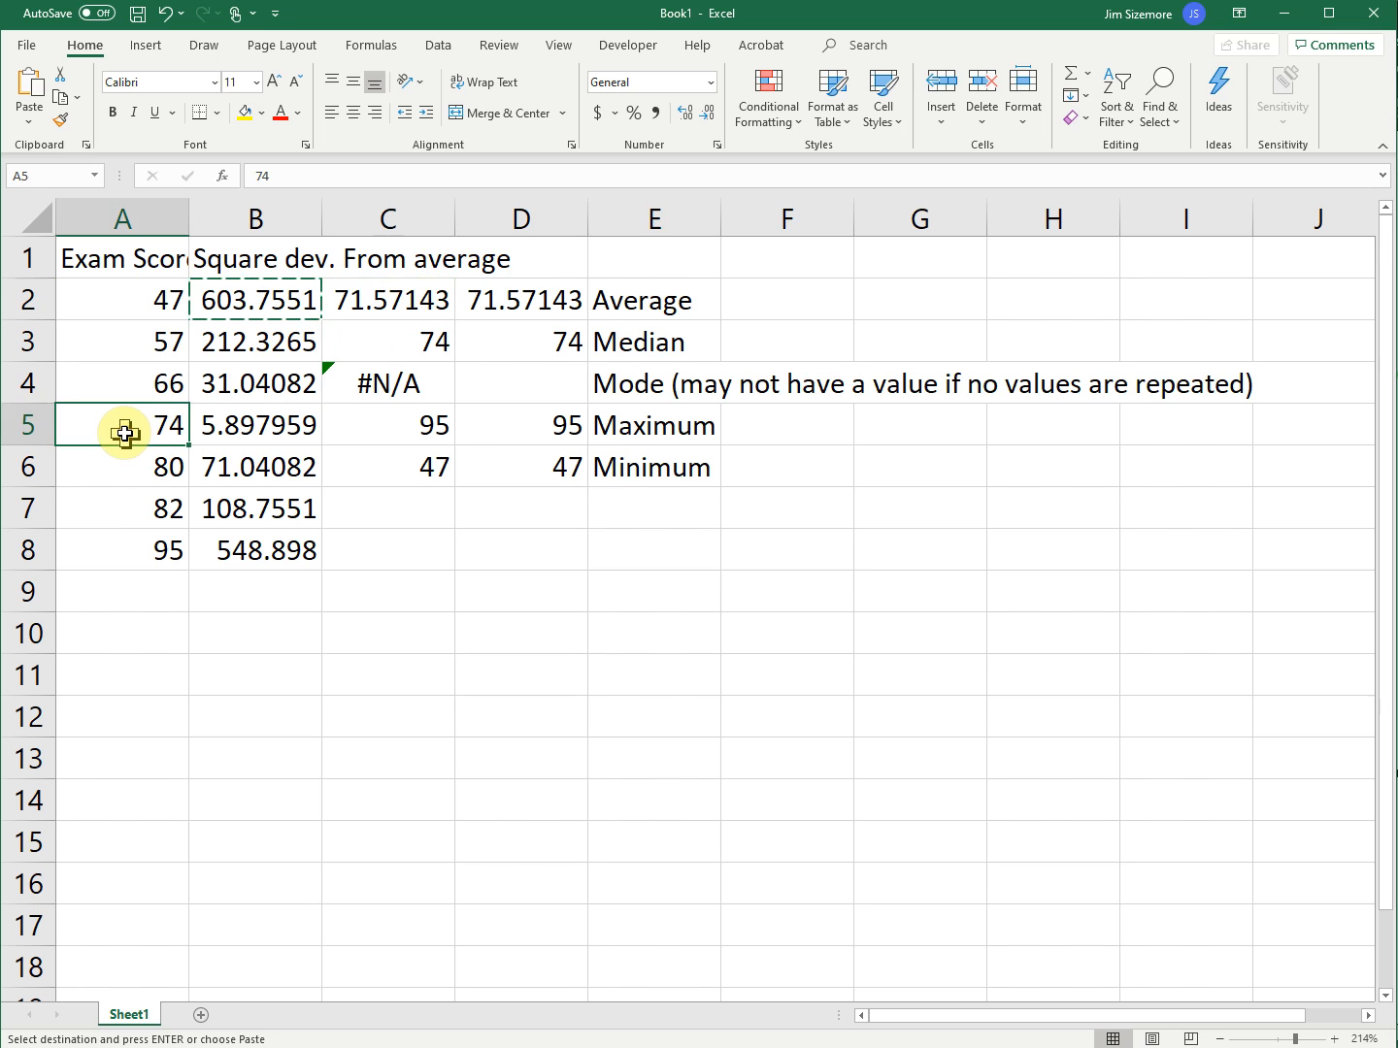
click(400, 301)
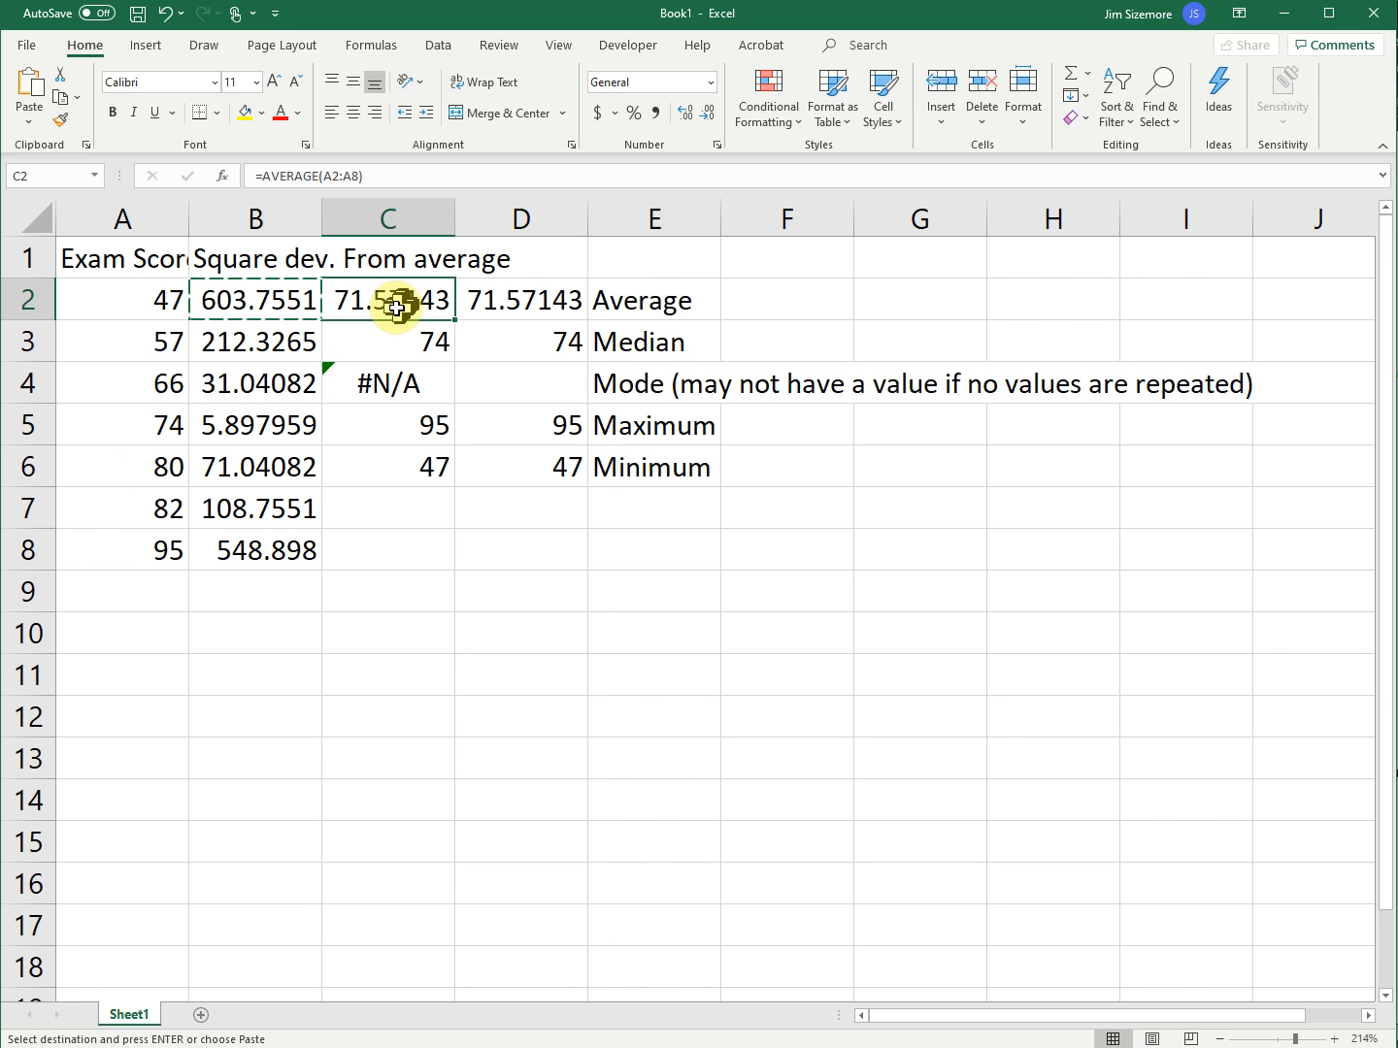
click(280, 424)
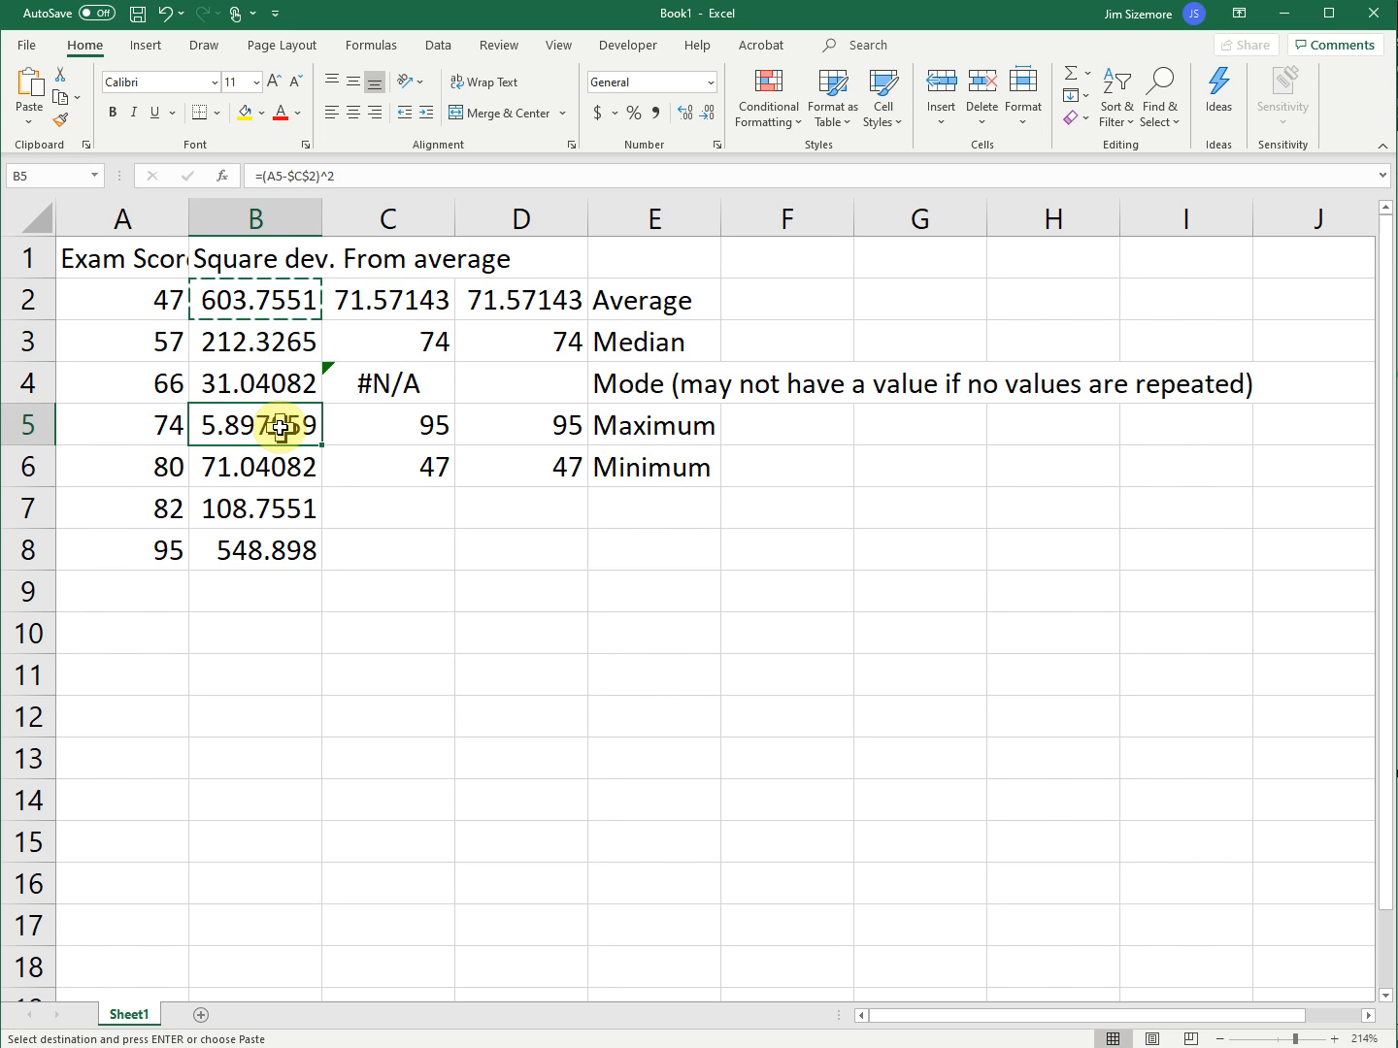
click(387, 518)
click(512, 514)
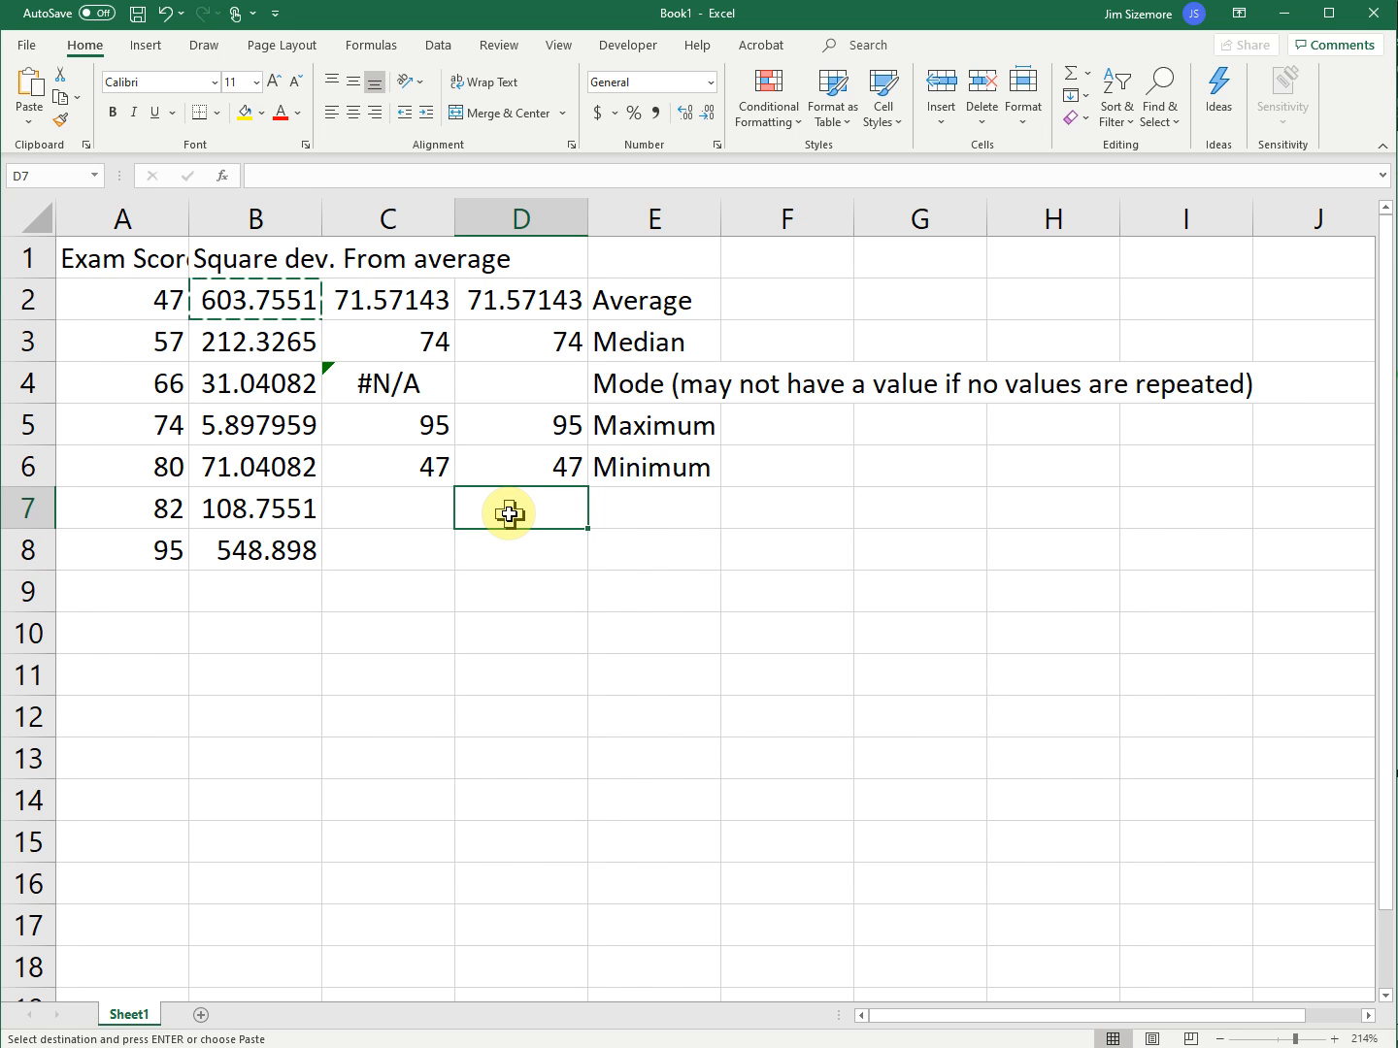
- Calculate the variance manually in D7 with the formula =sum(B2:B8)/6, using the squared deviations
text(=s)
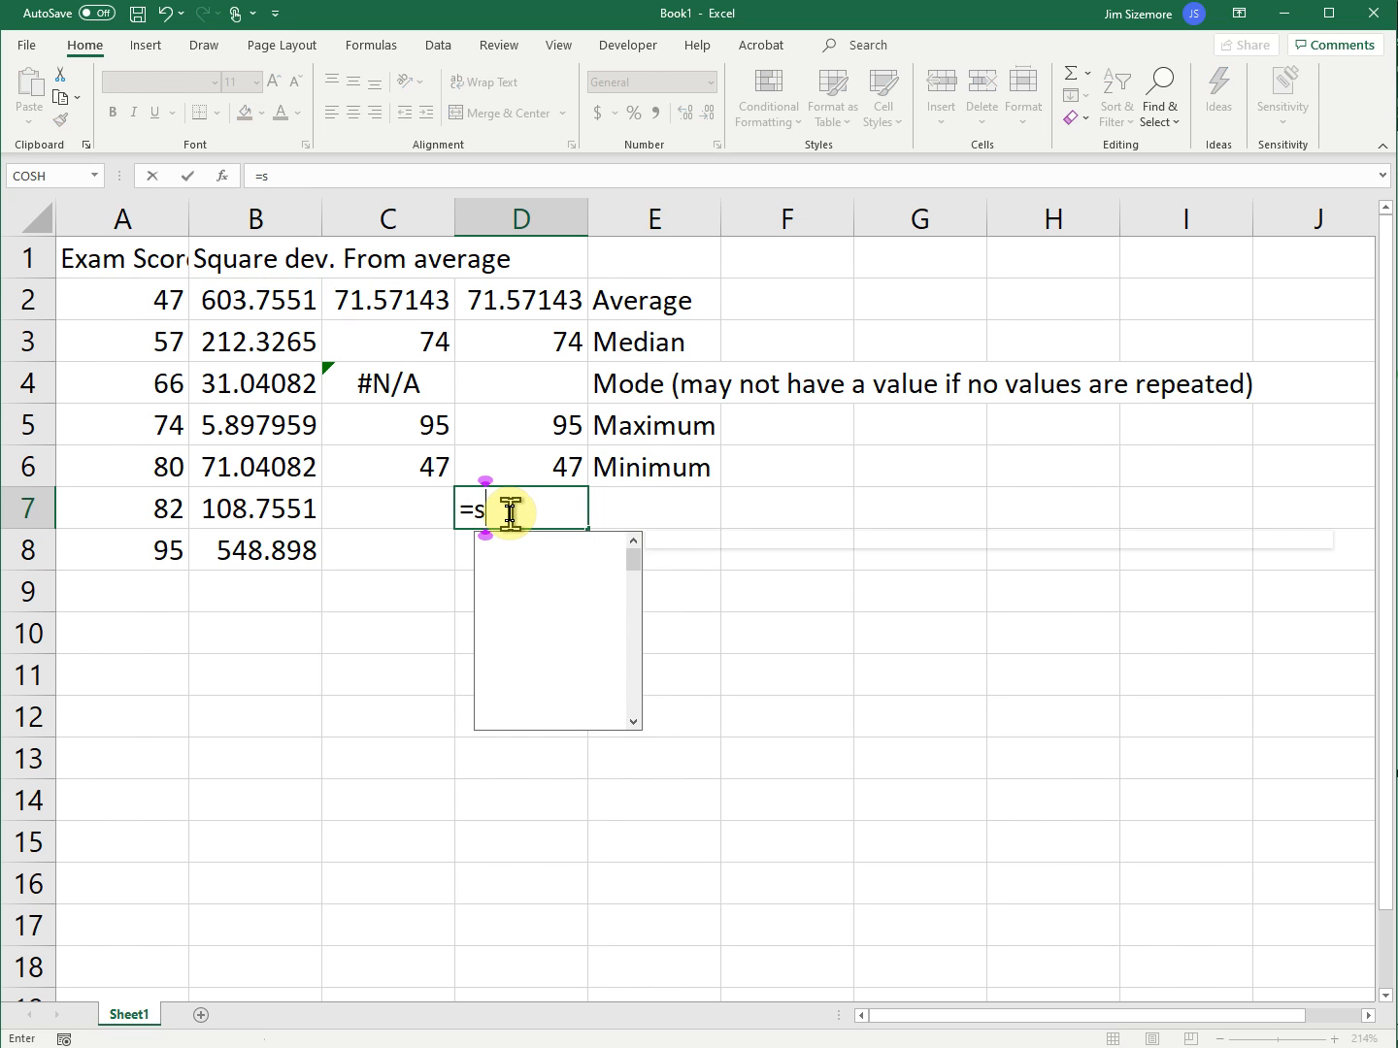
text(um()
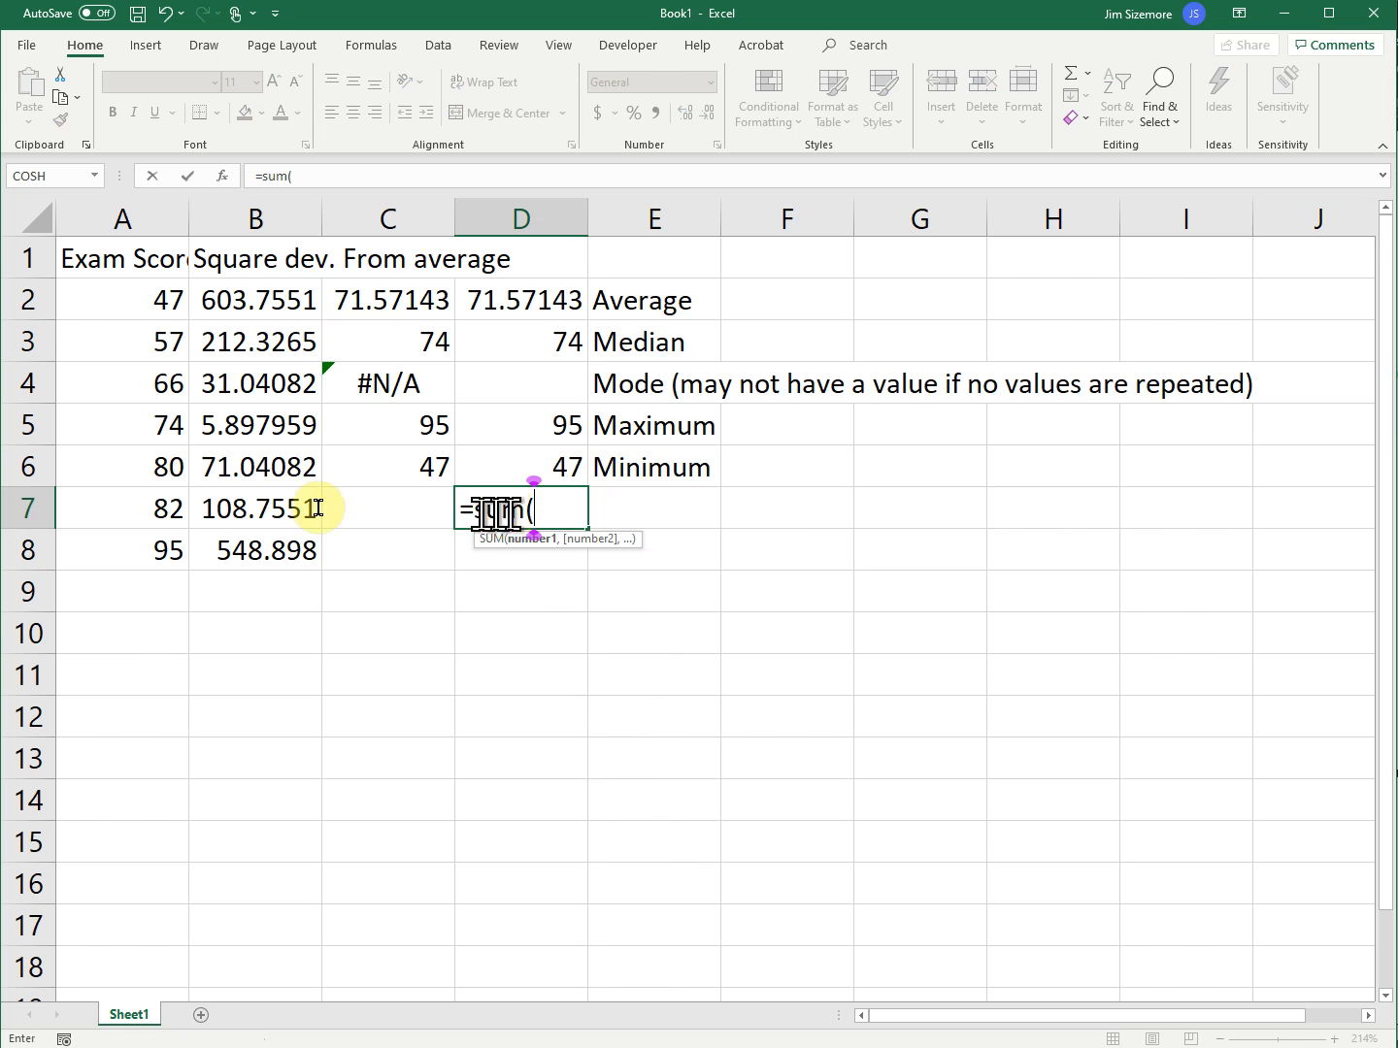
drag(233, 295, 242, 555)
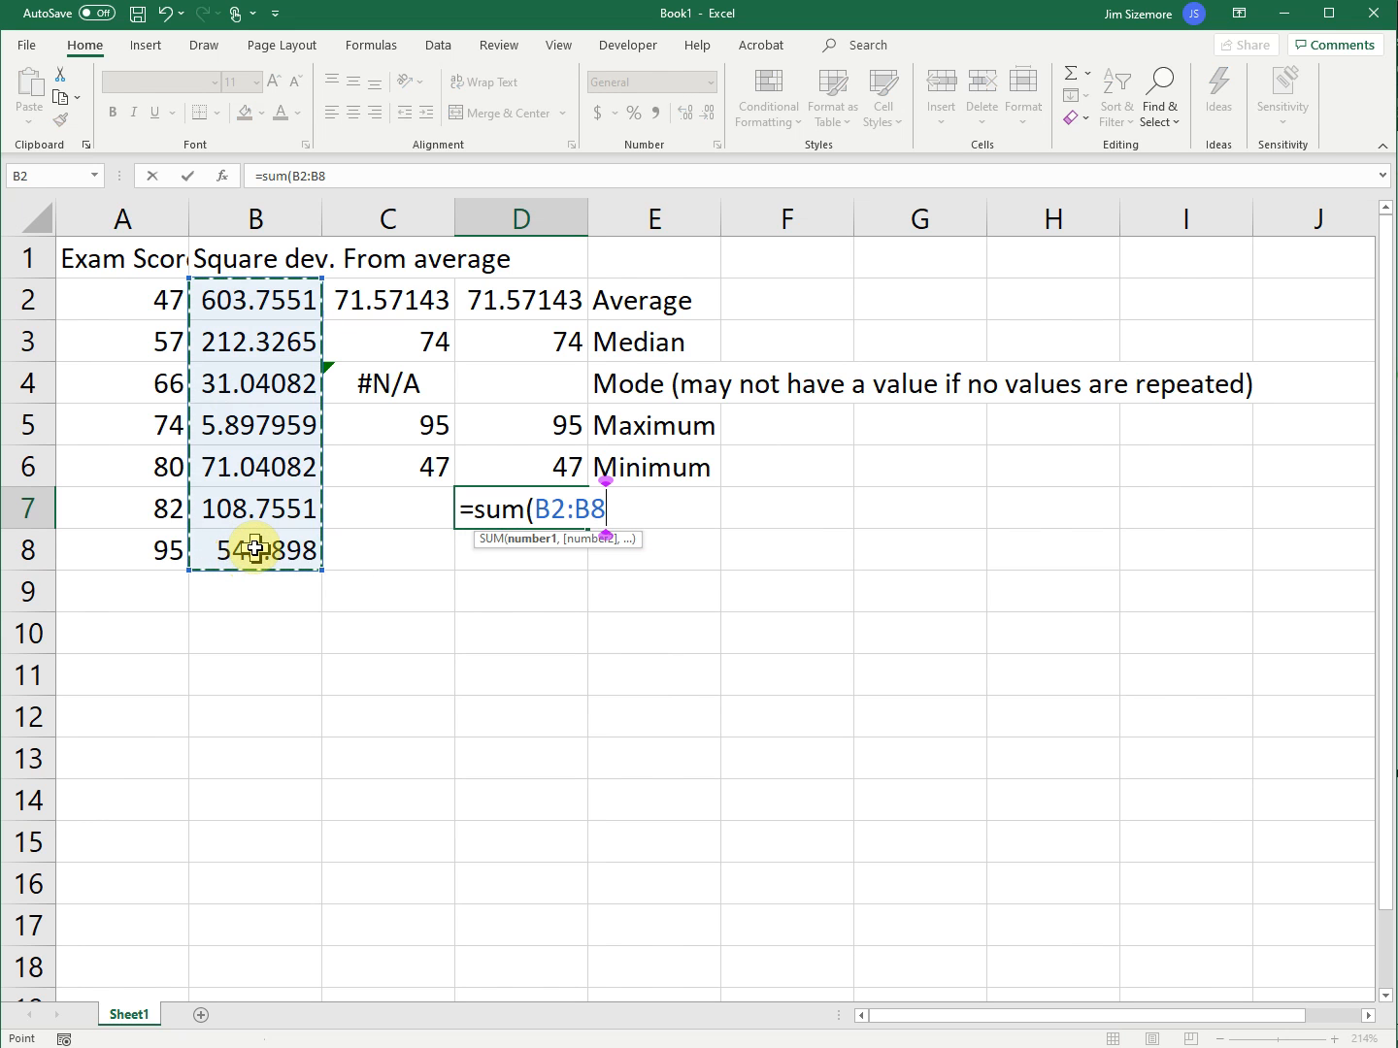
text())
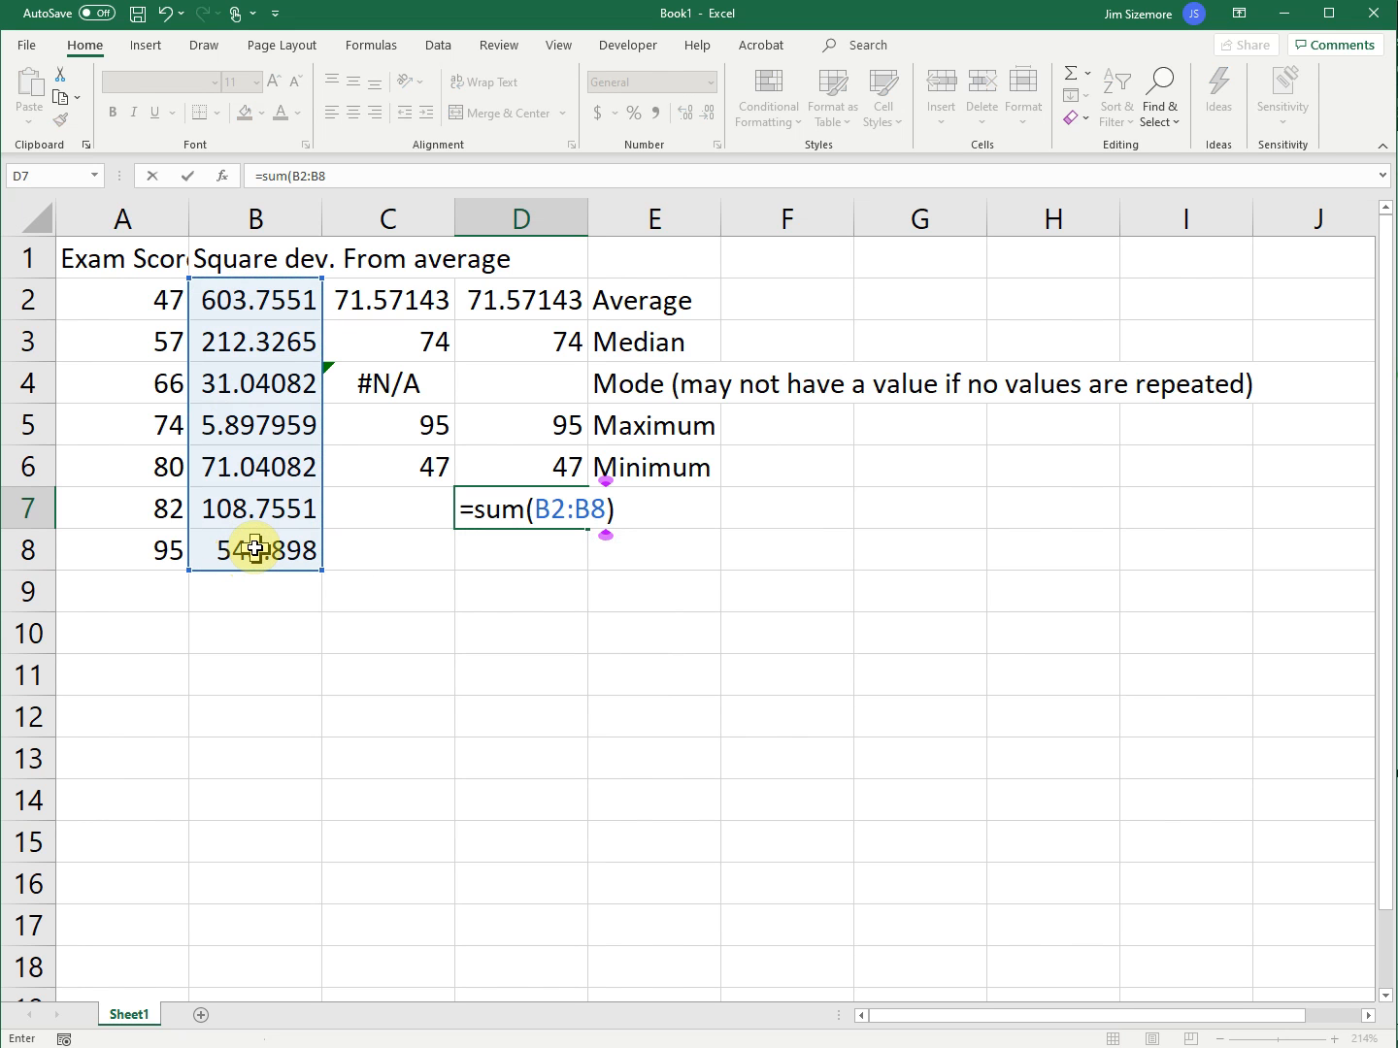
text(/6)
key(Return)
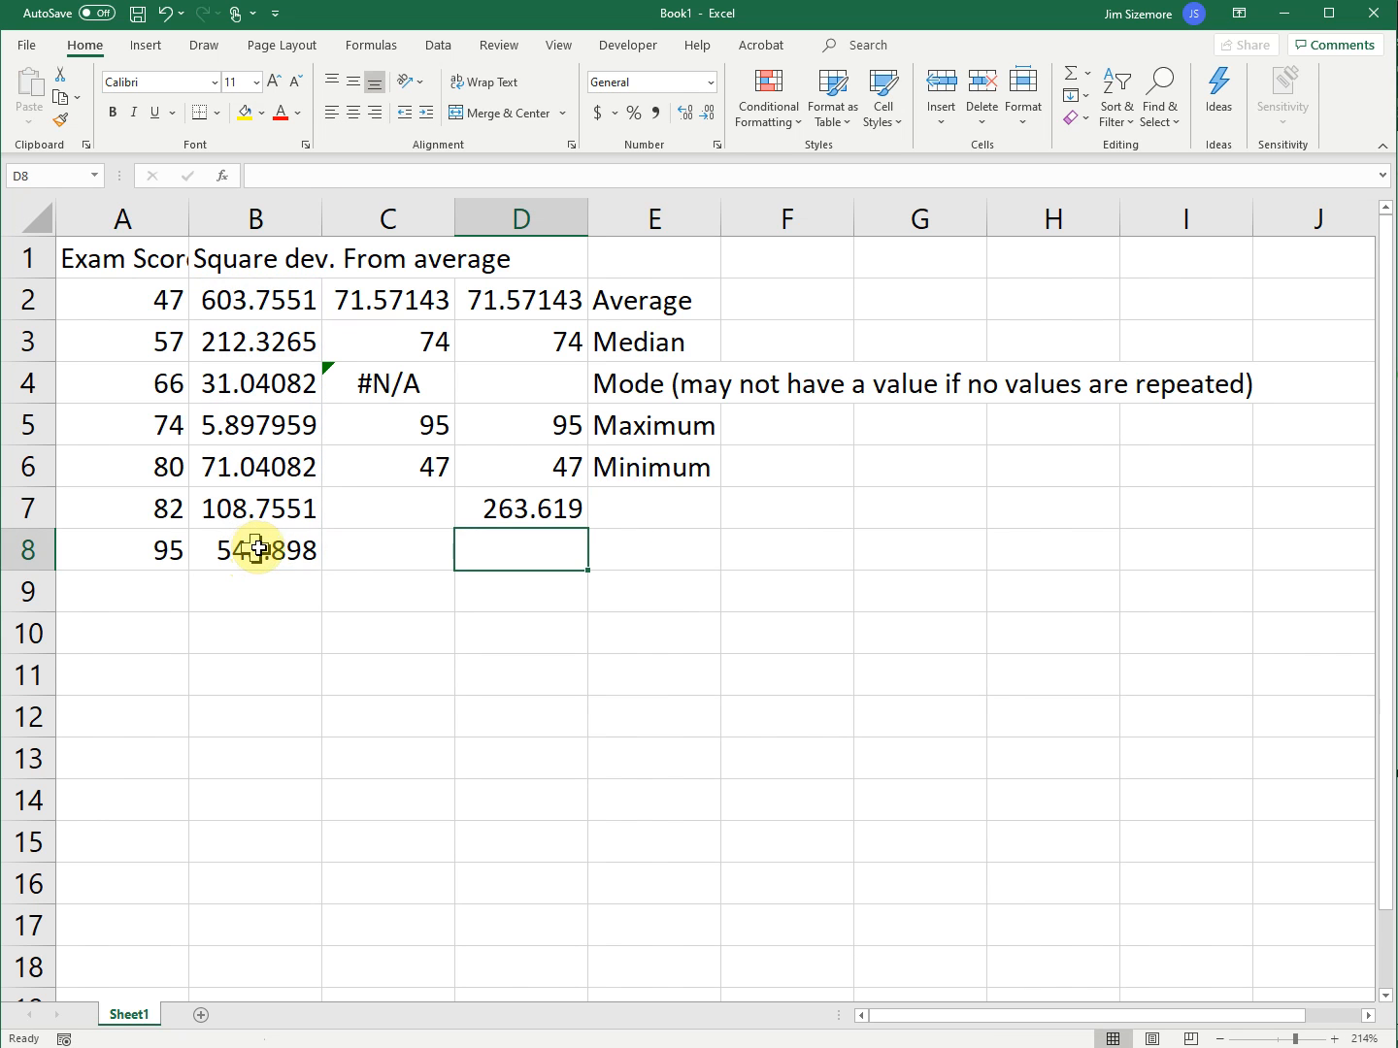
- Try to calculate the exam scores' variance with a function in C7, entering =variance(A2:A8)
click(391, 504)
text(=)
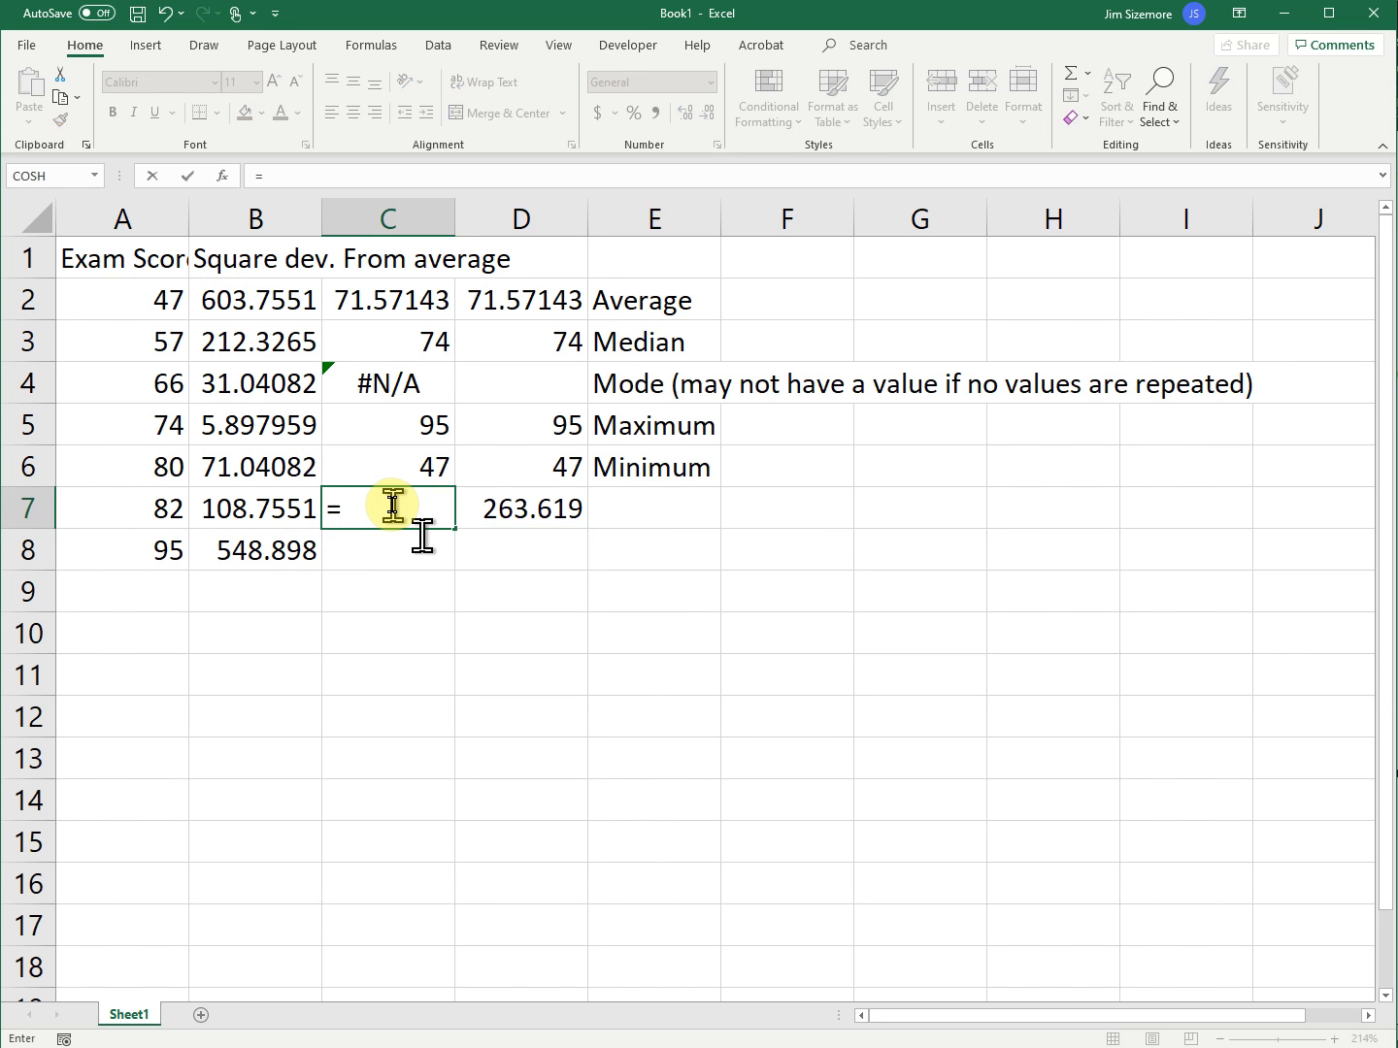
text(var)
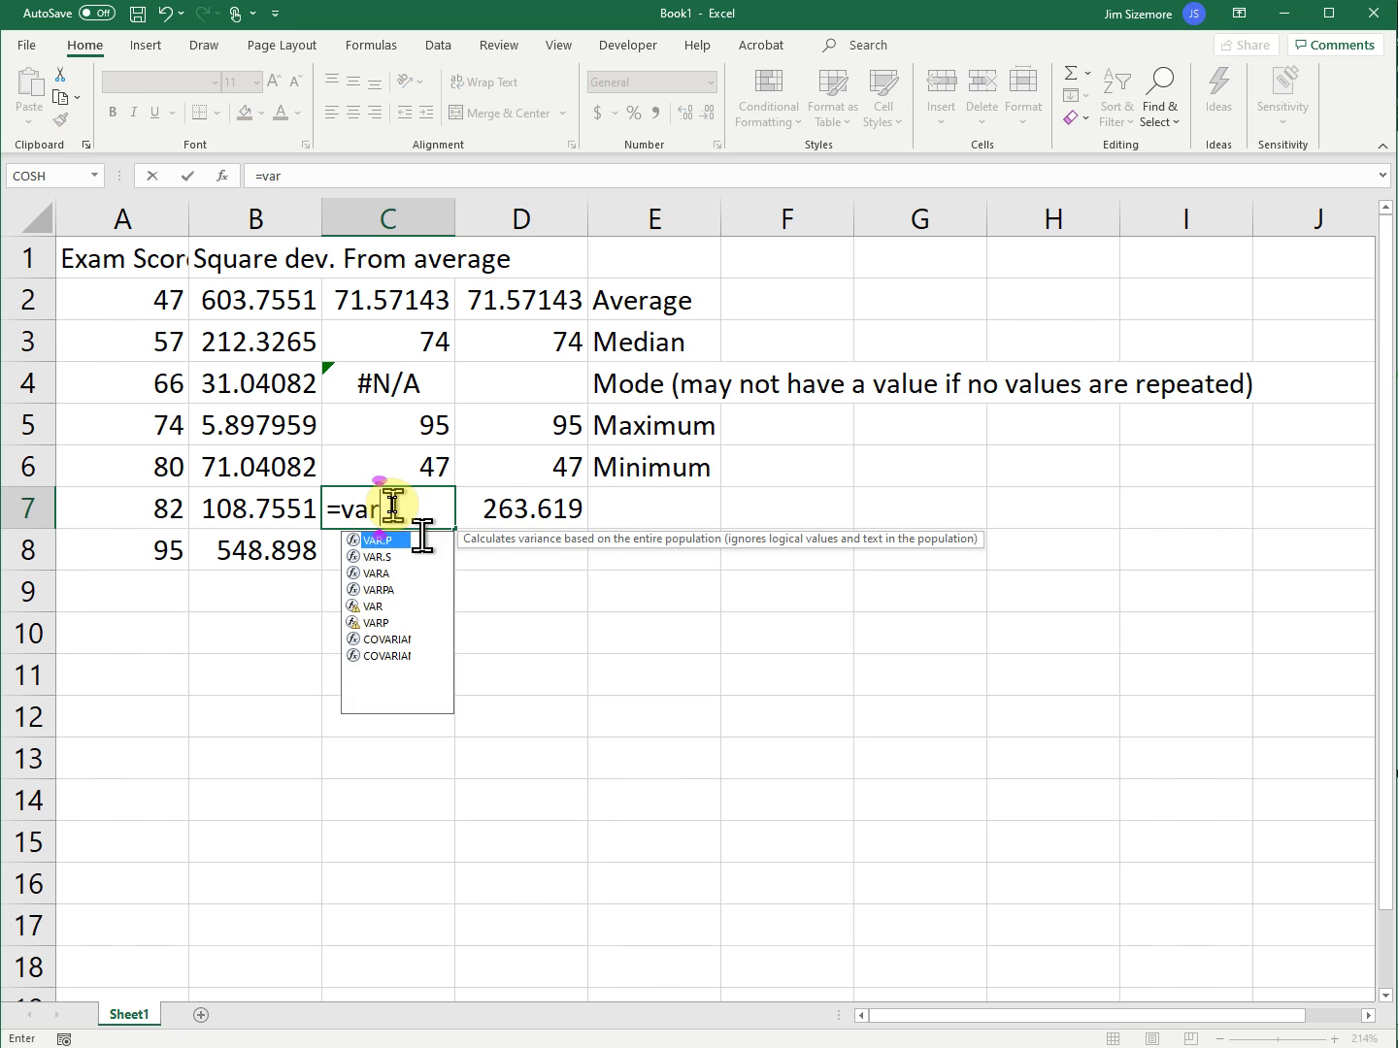
text(iance()
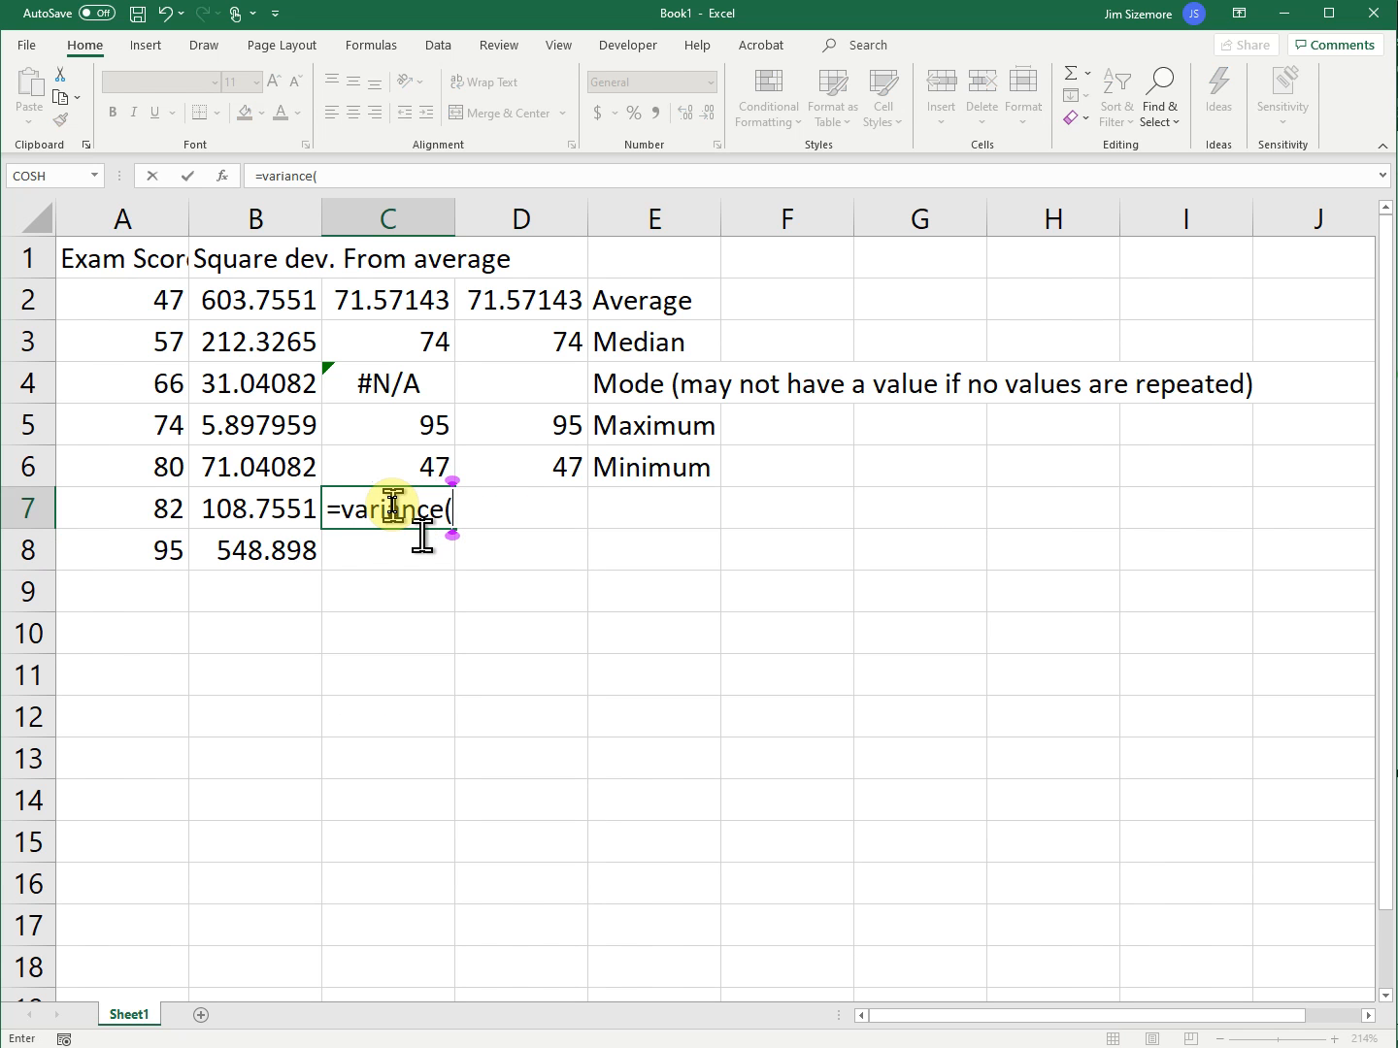
drag(145, 299, 117, 550)
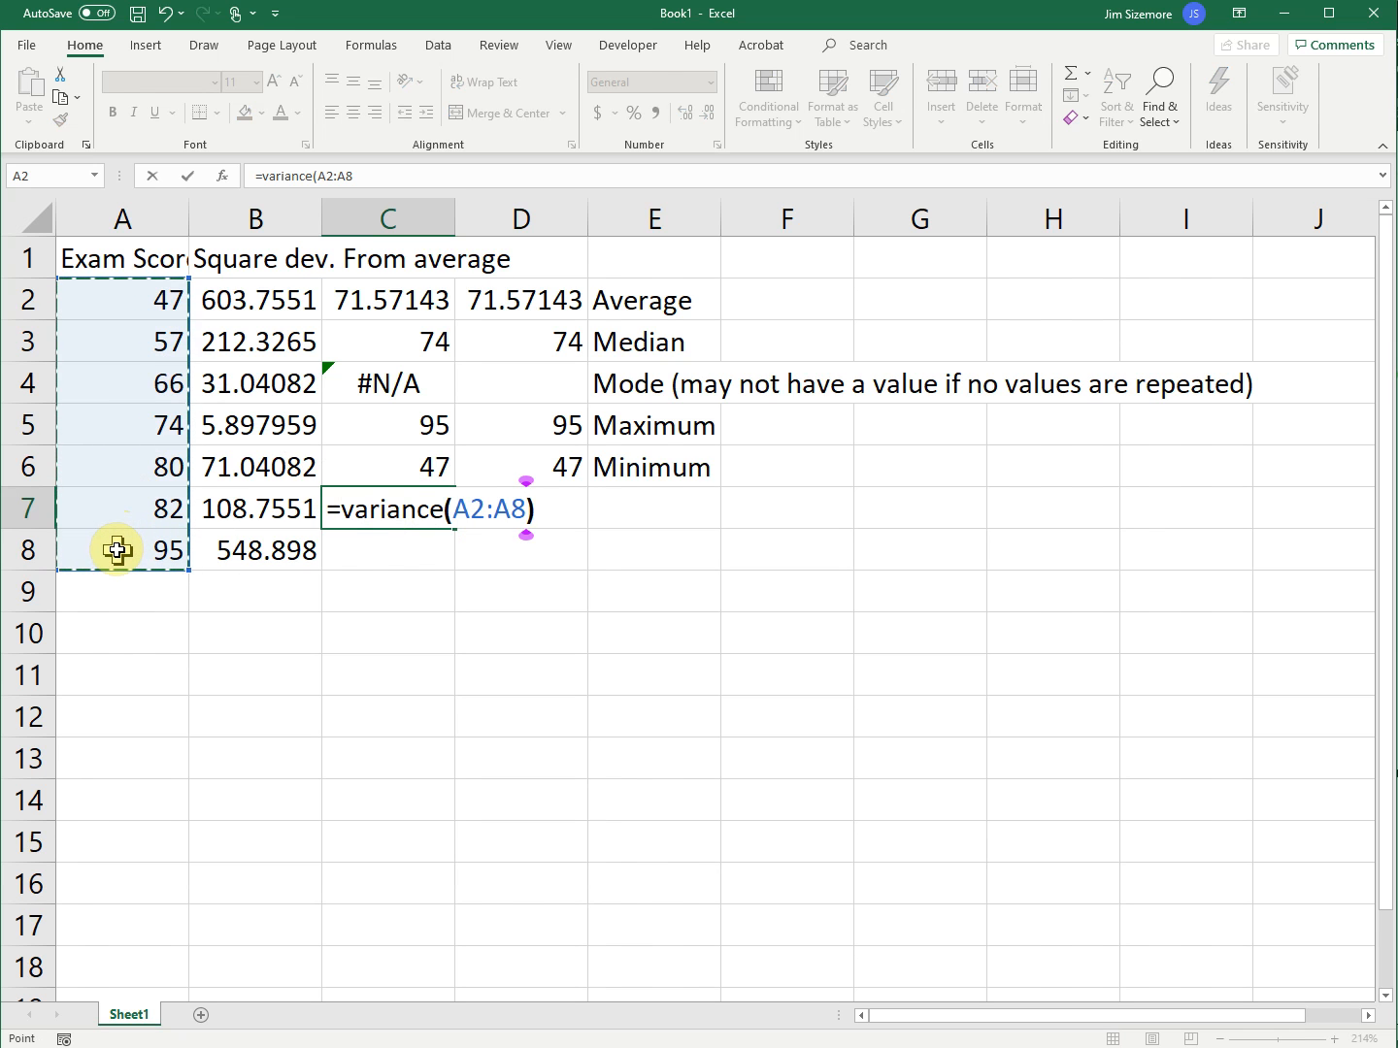
key(Return)
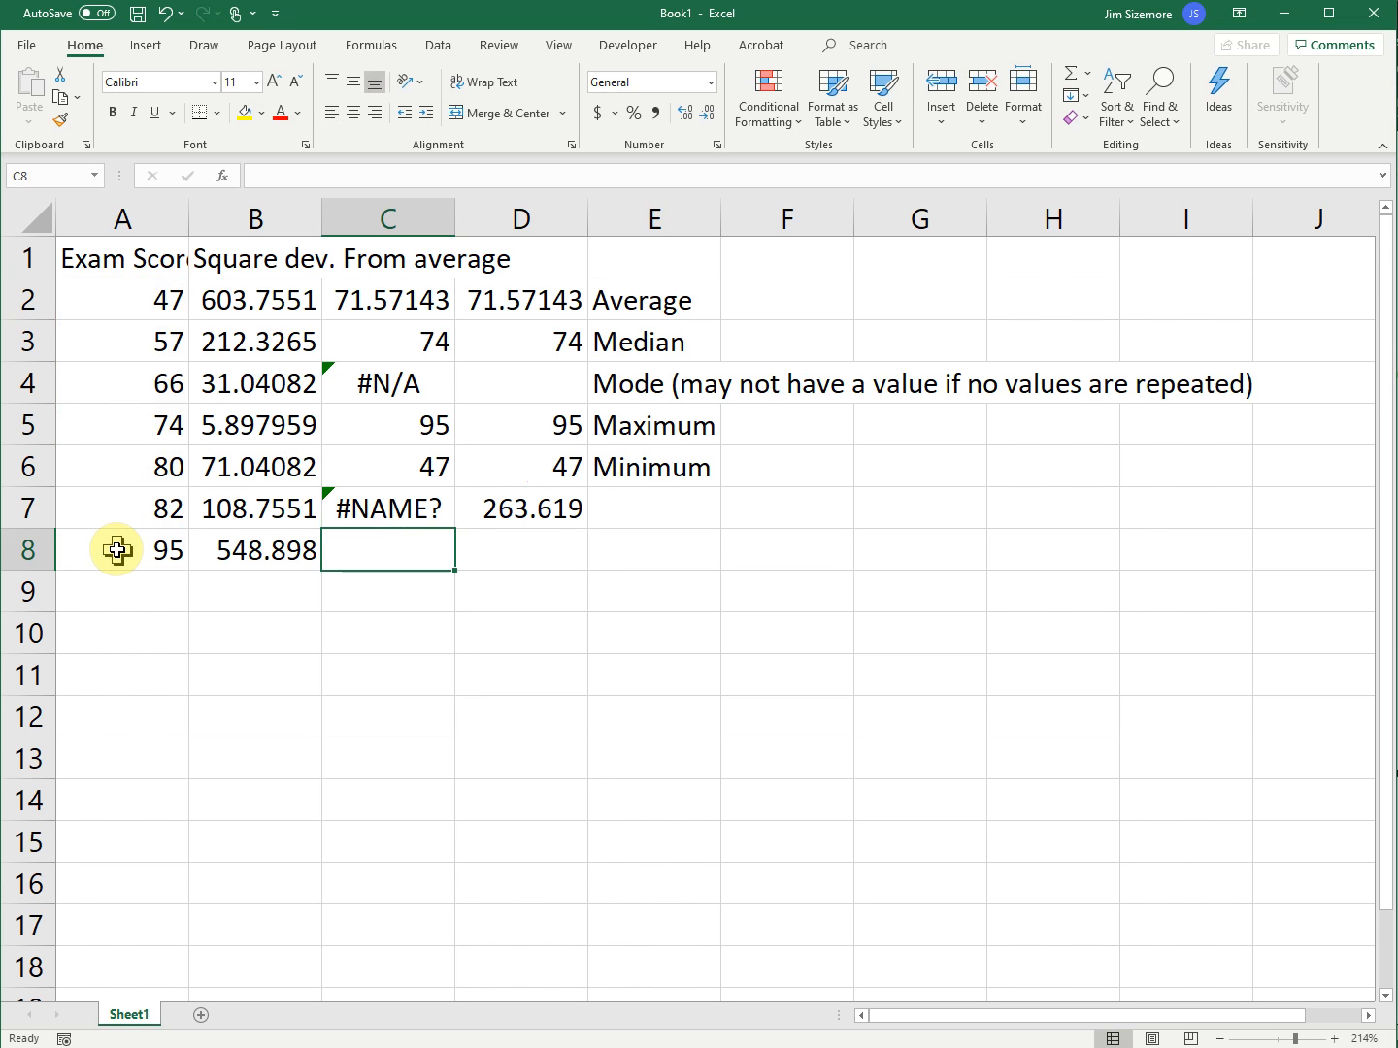
- Correct the function name in C7's formula so that it reads =var(A2:A8)
click(372, 513)
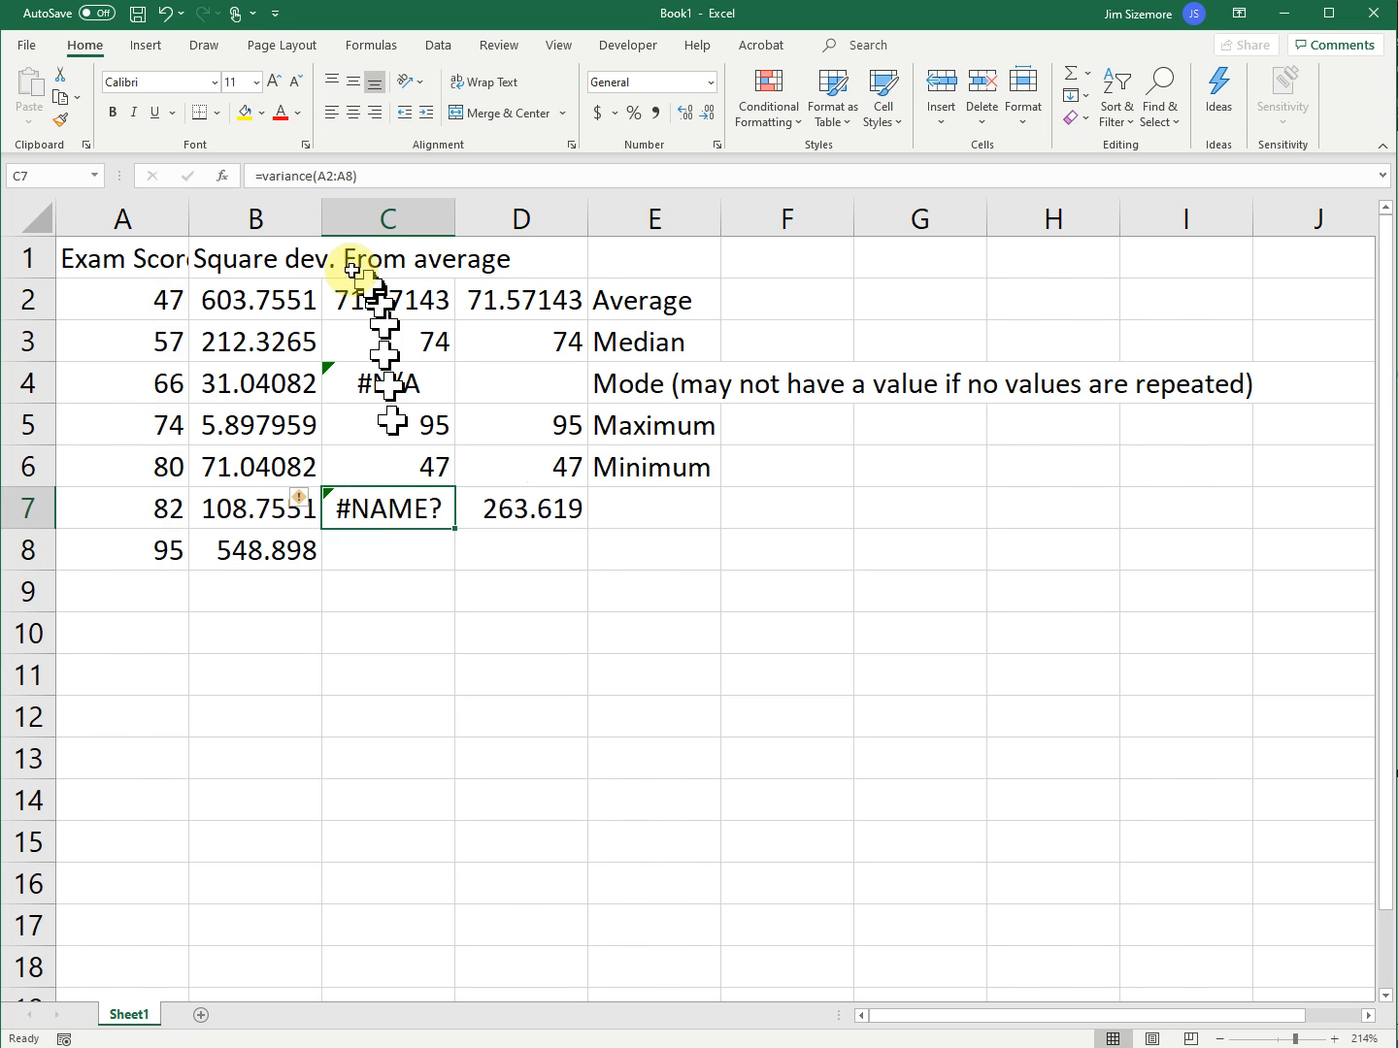
click(314, 176)
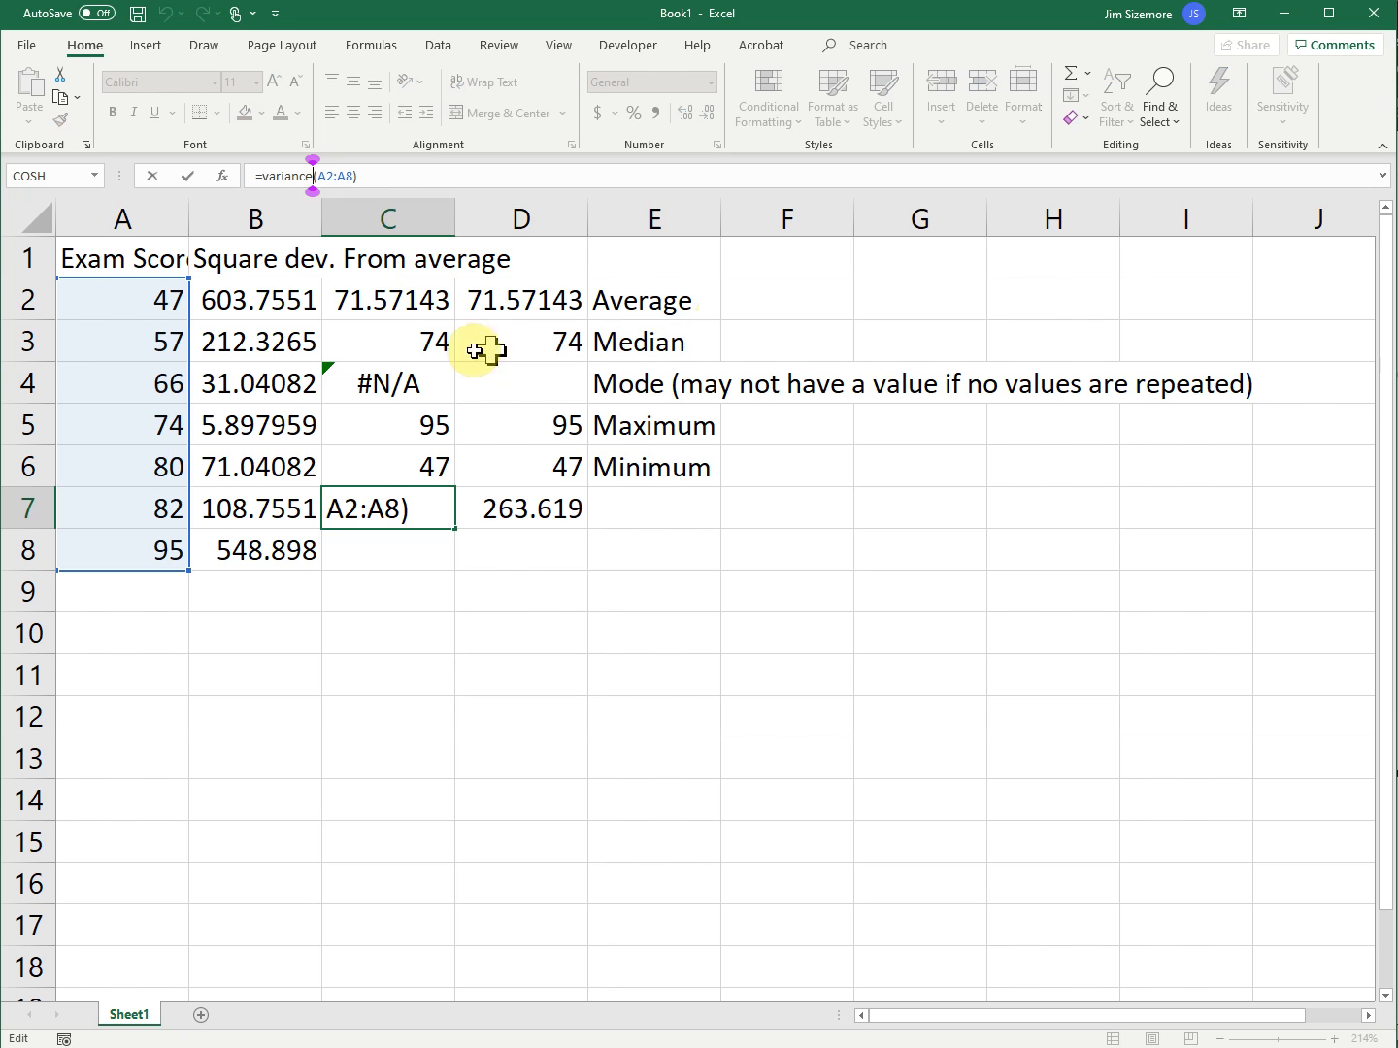
key(BackSpace)
key(BackSpace)
key(BackSpace)
key(BackSpace)
key(BackSpace)
text(A2:A8))
key(Return)
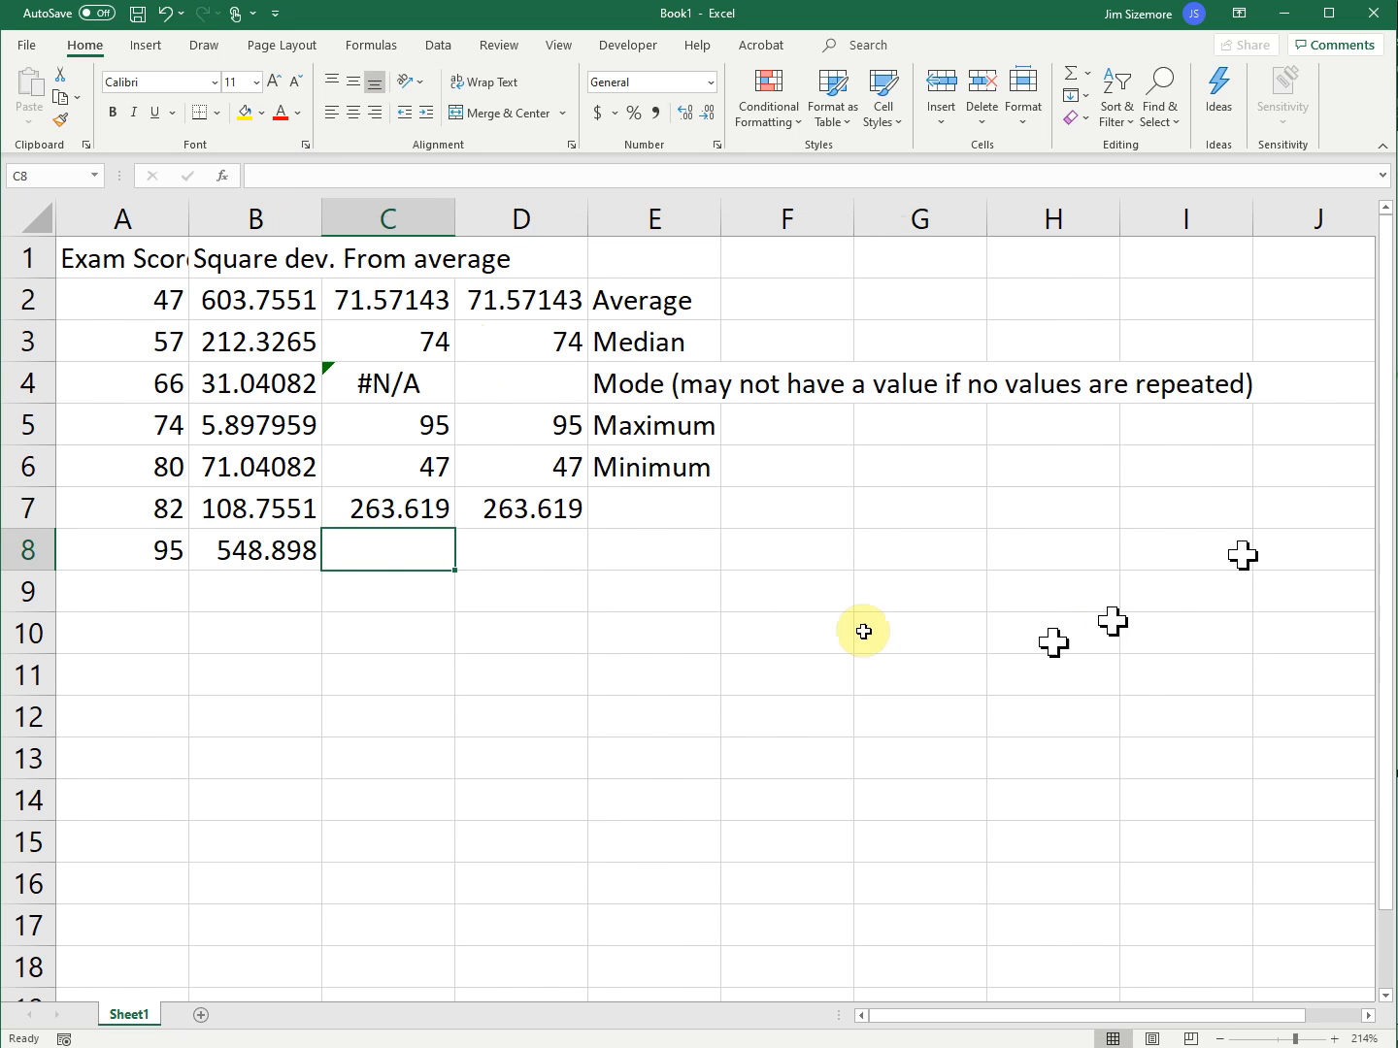
- Label the row 7 results in E7 as "Variance", correcting the spelling
click(636, 506)
text(Varaian)
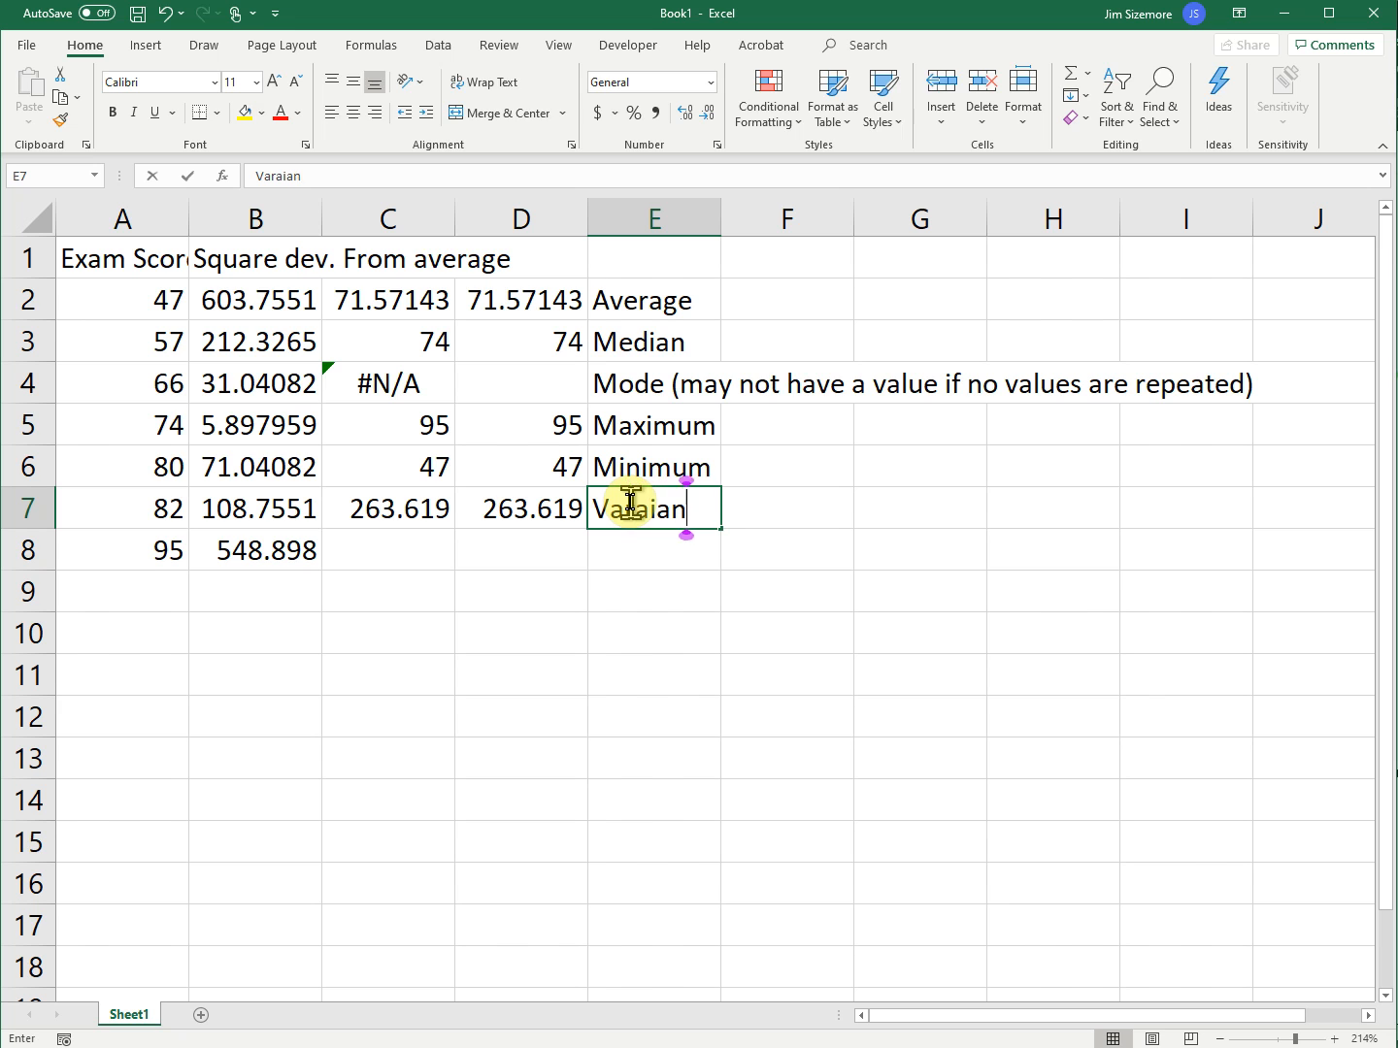
key(BackSpace)
text(nce)
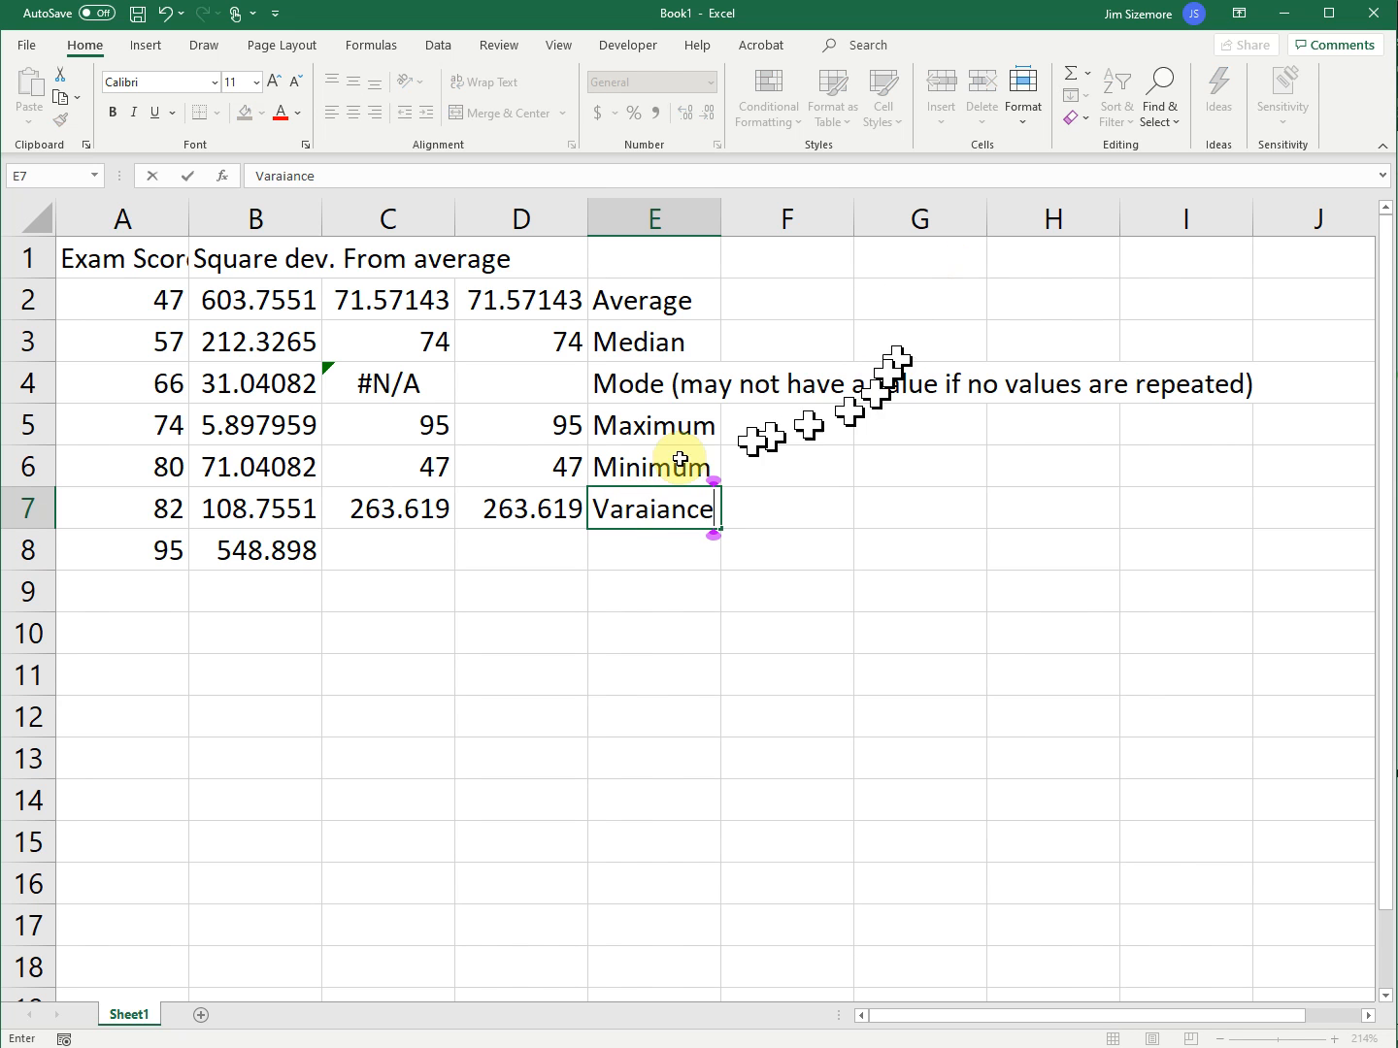
click(647, 513)
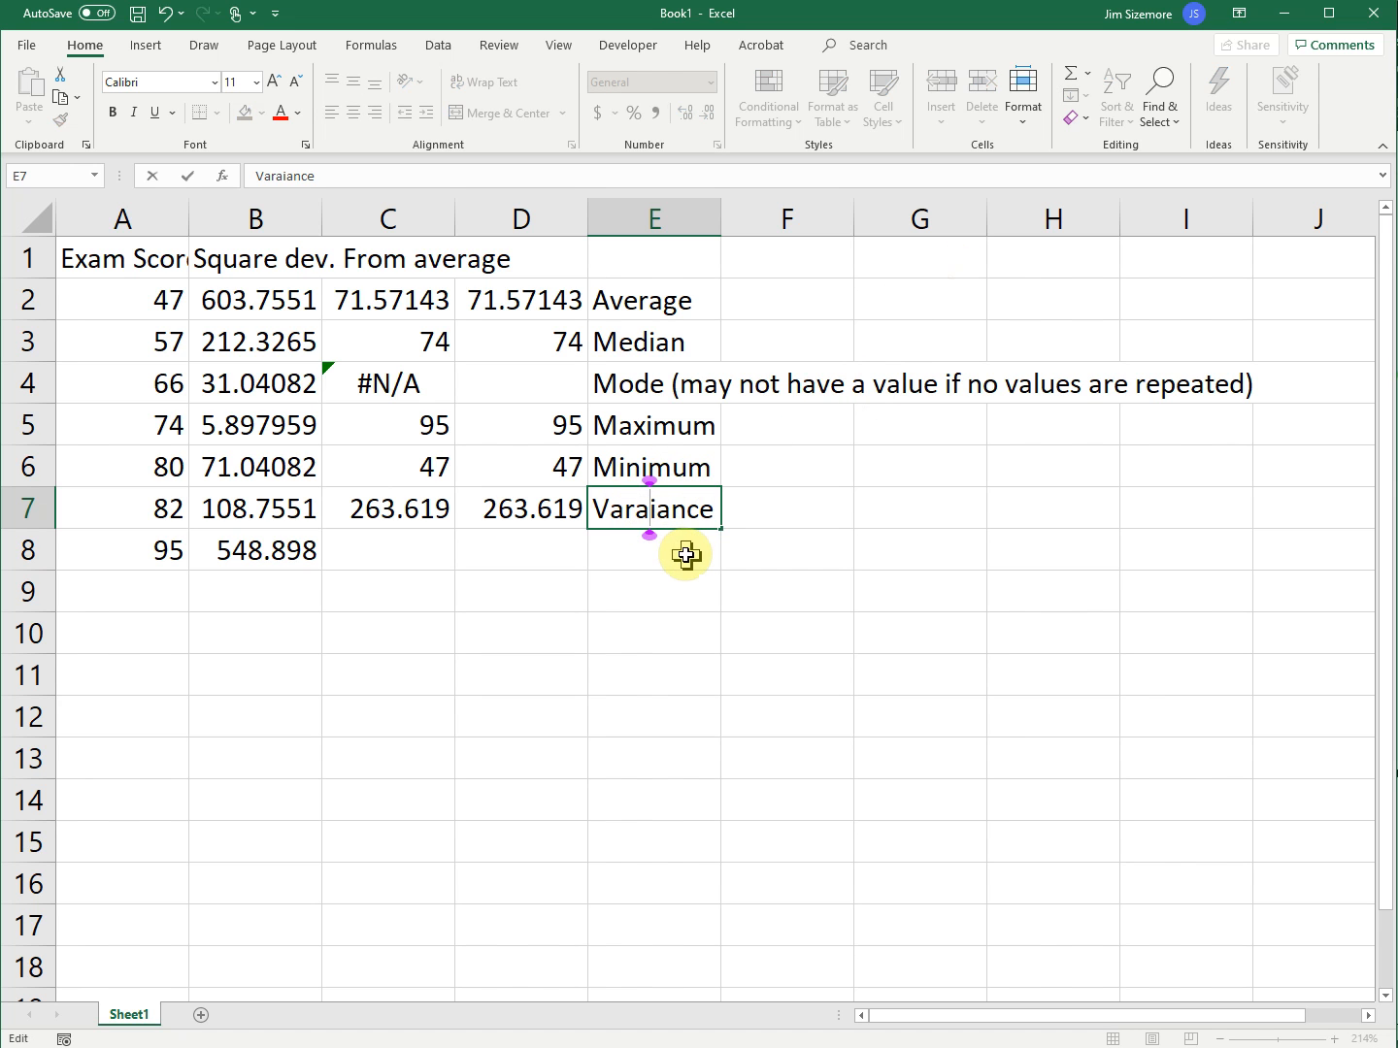
key(BackSpace)
- Label row 8 in E8 as "Standard Deviation"
click(687, 556)
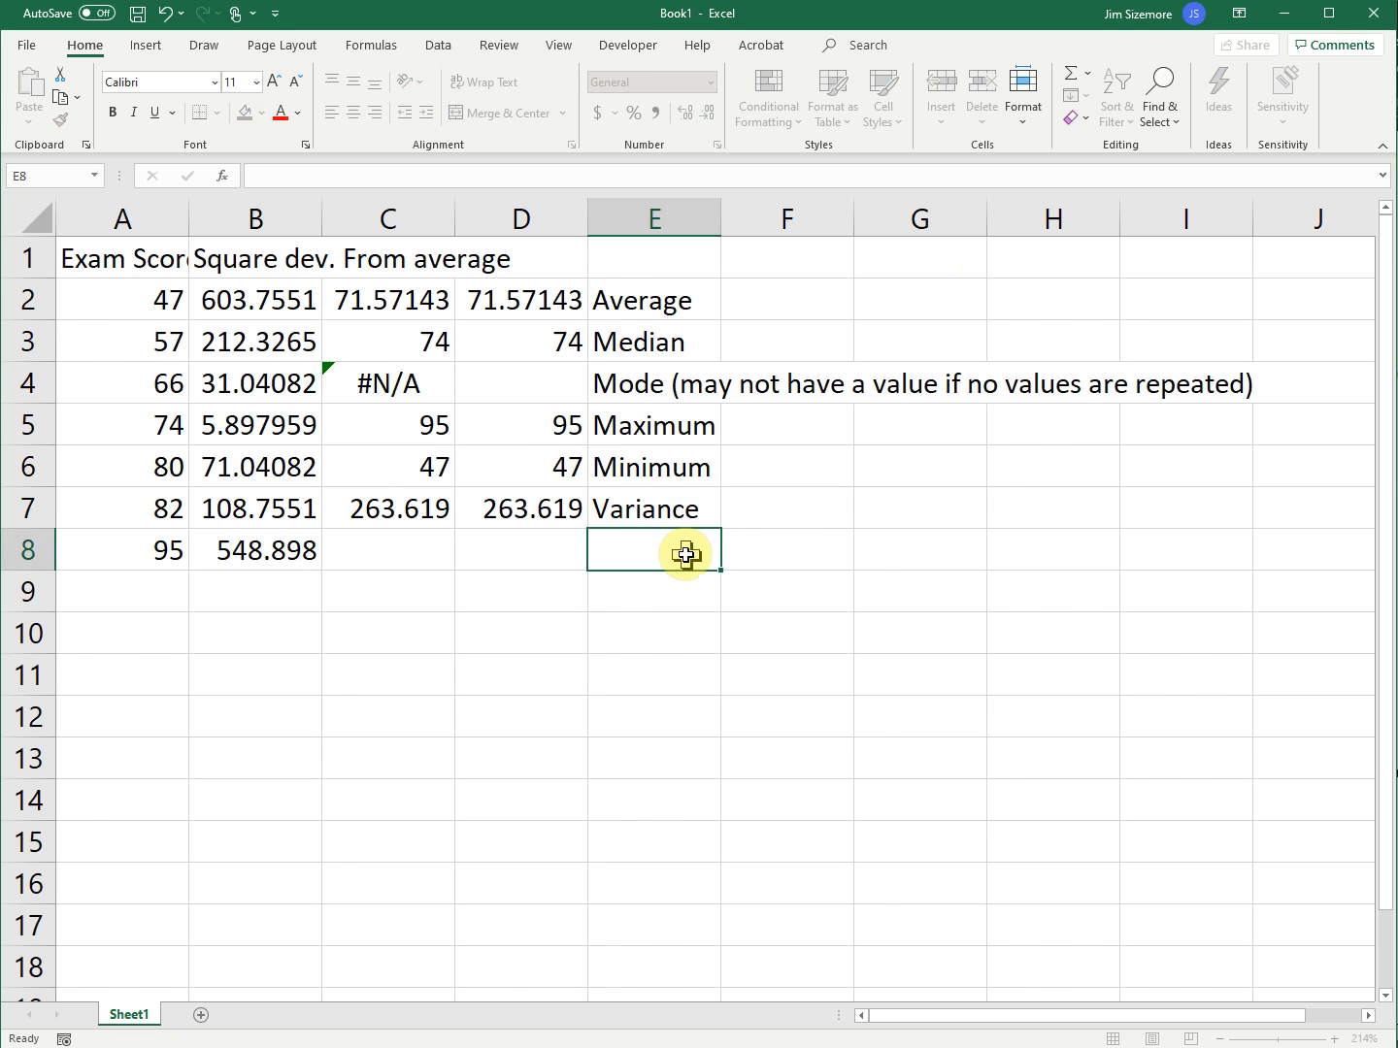
text(St)
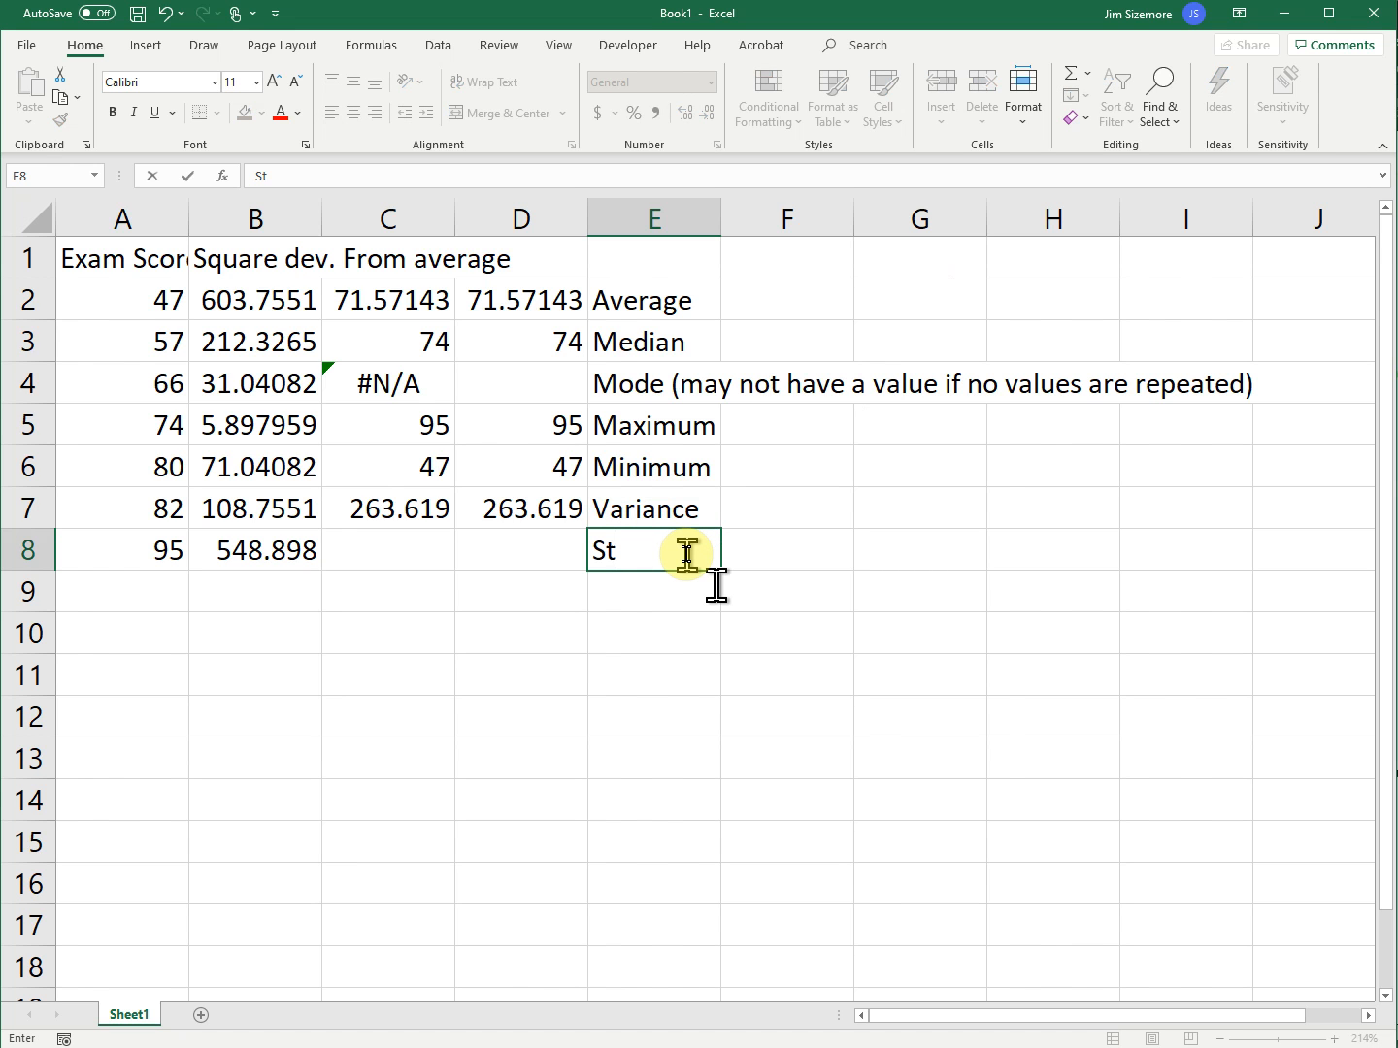
text(andard Dev)
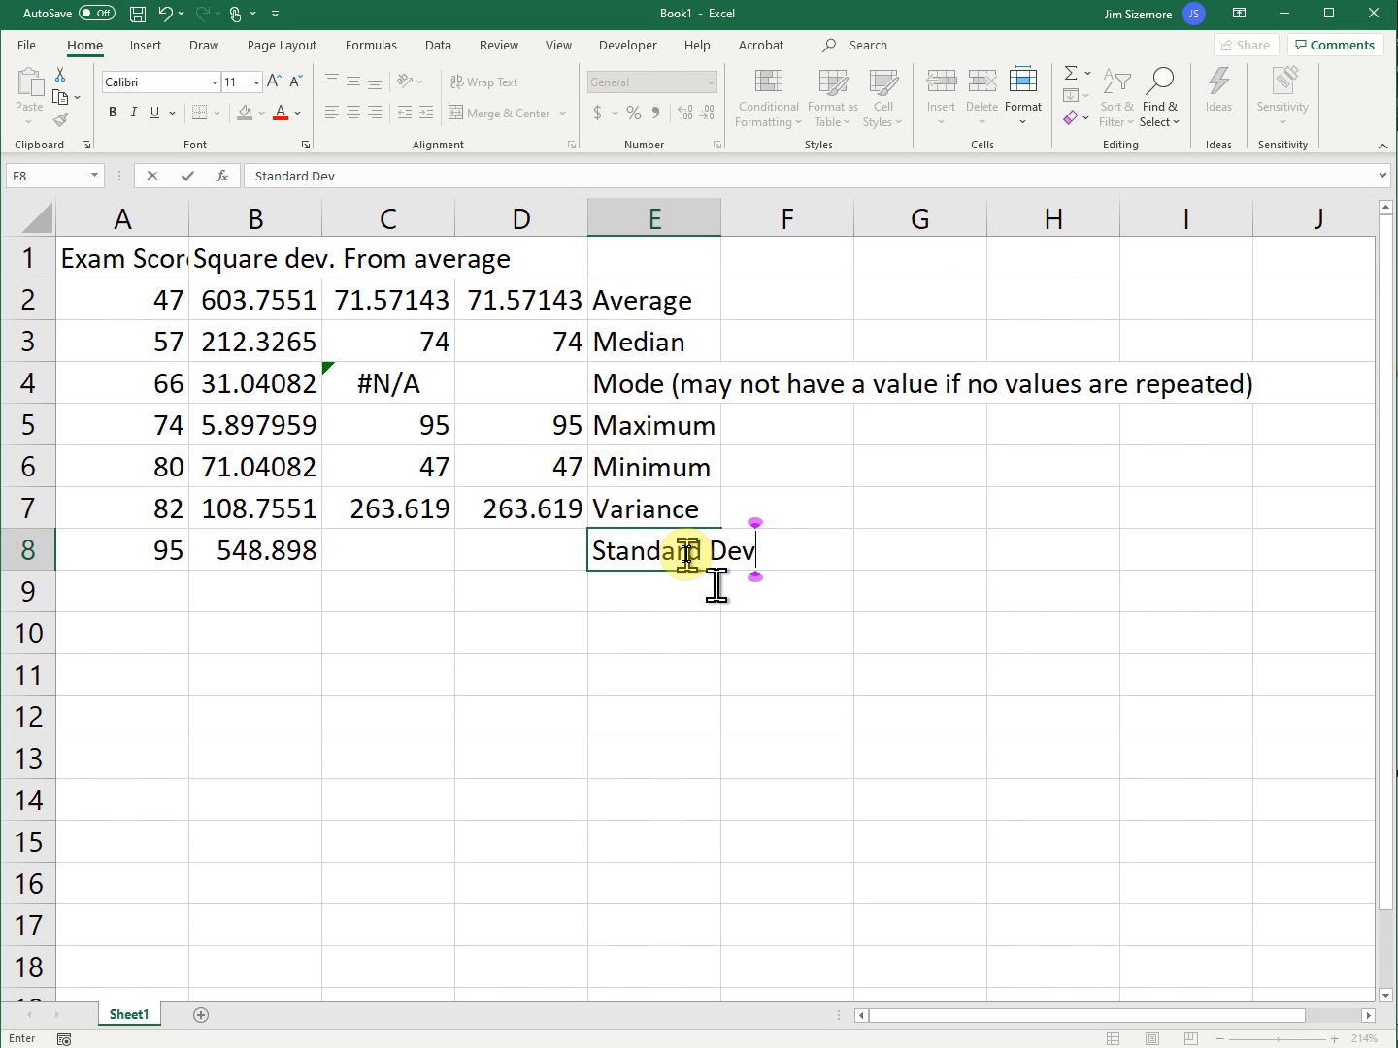
text(iation)
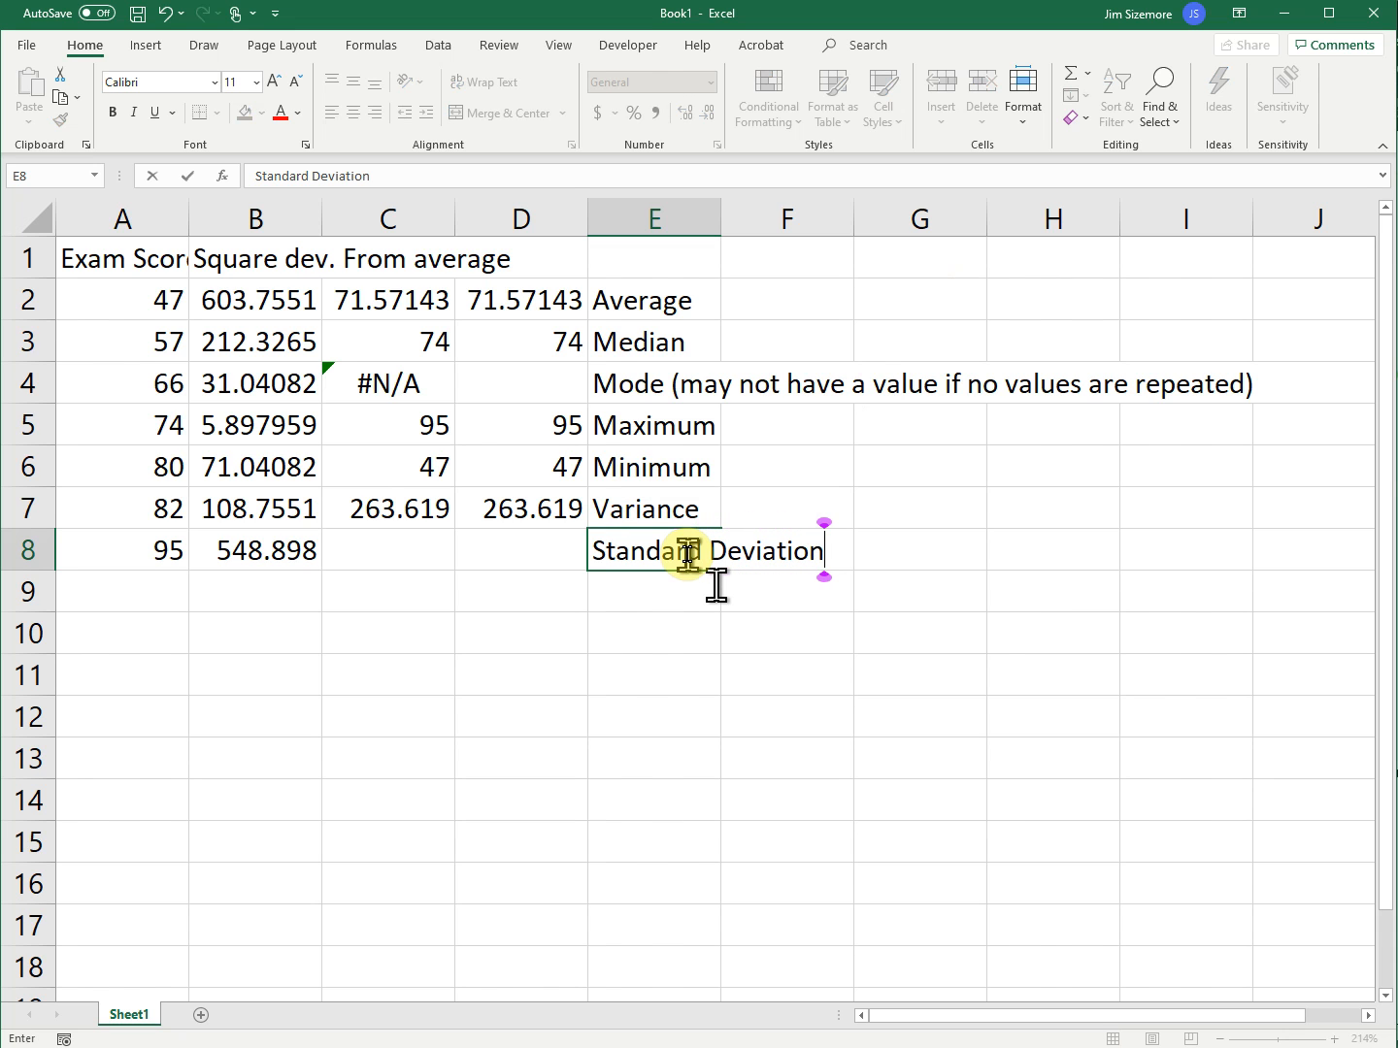
- Calculate the standard deviation manually in D8 as the square root of the variance, using =sqrt(D7)
click(500, 543)
text(=sqrt)
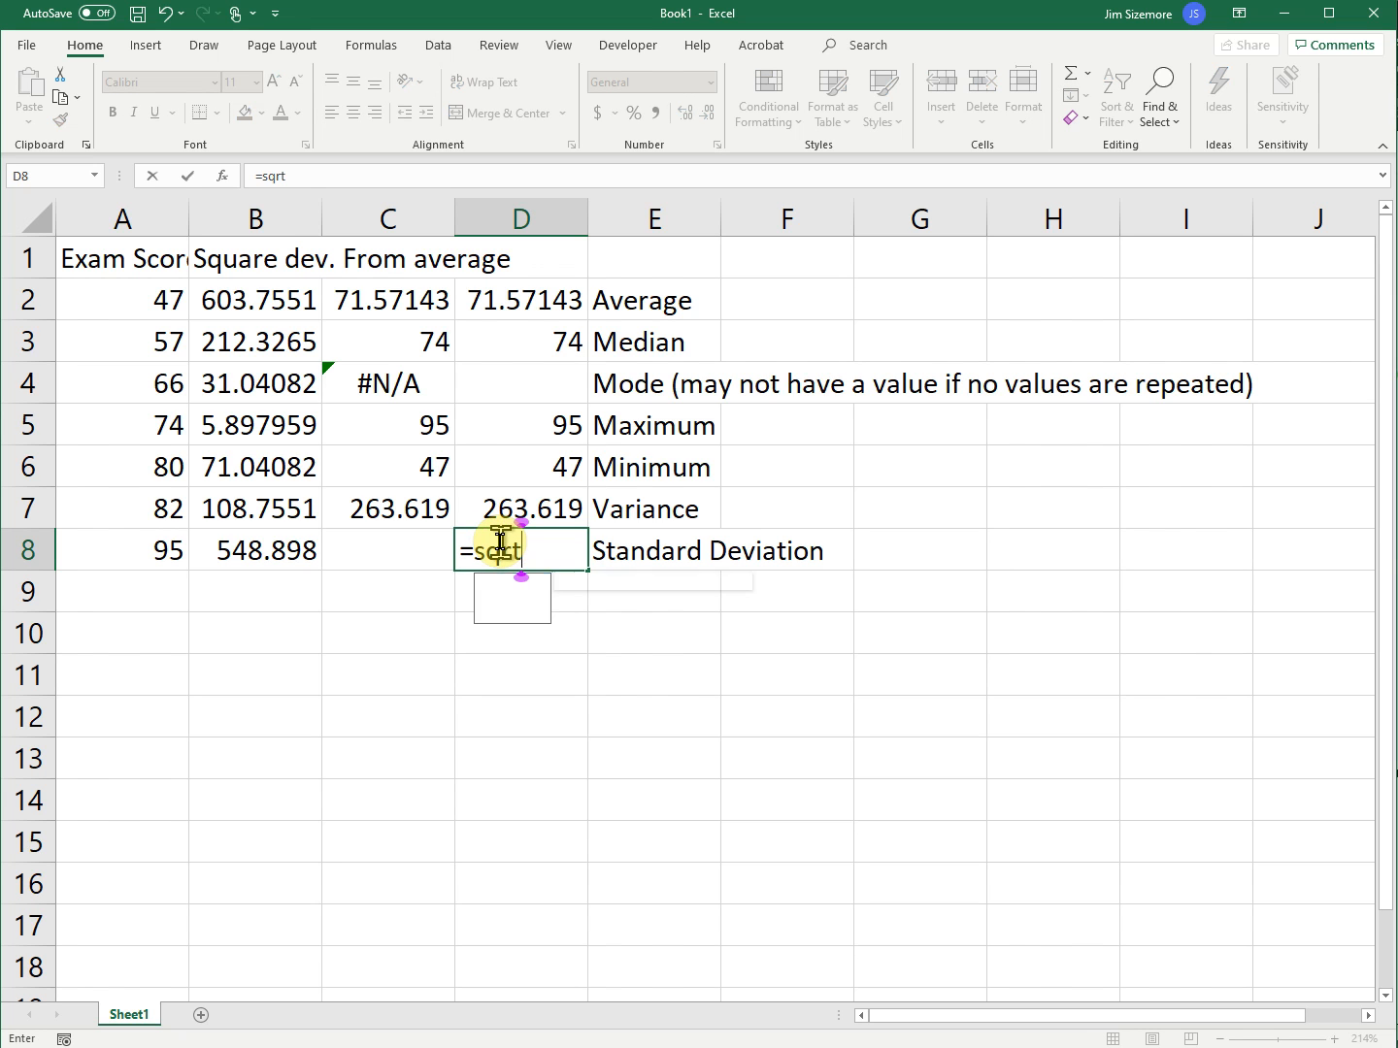
text(()
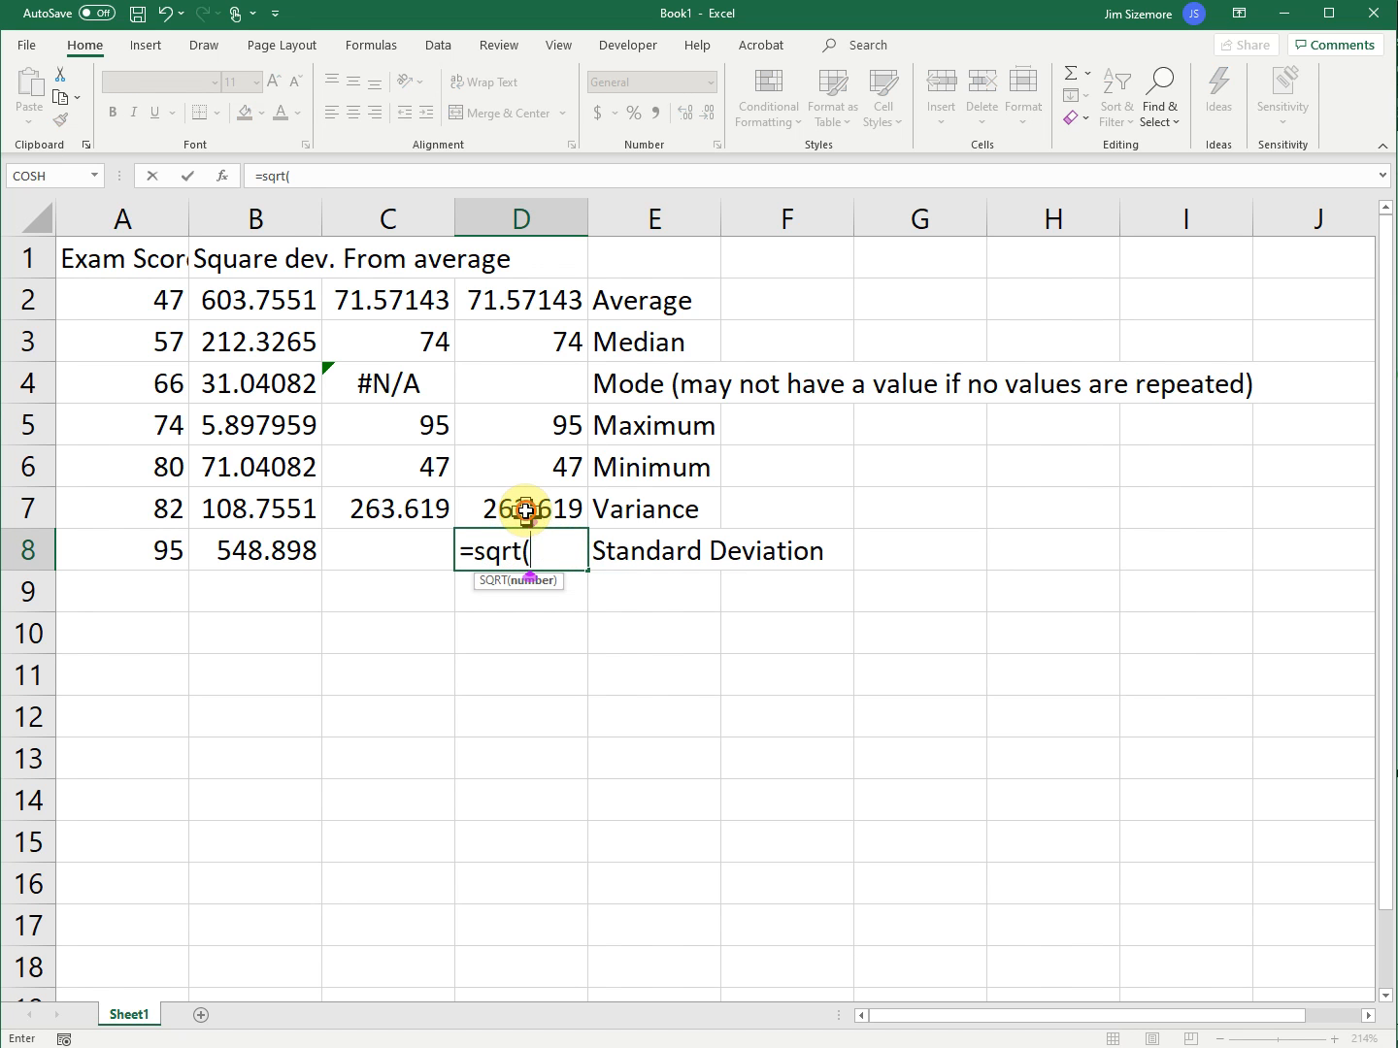
click(525, 511)
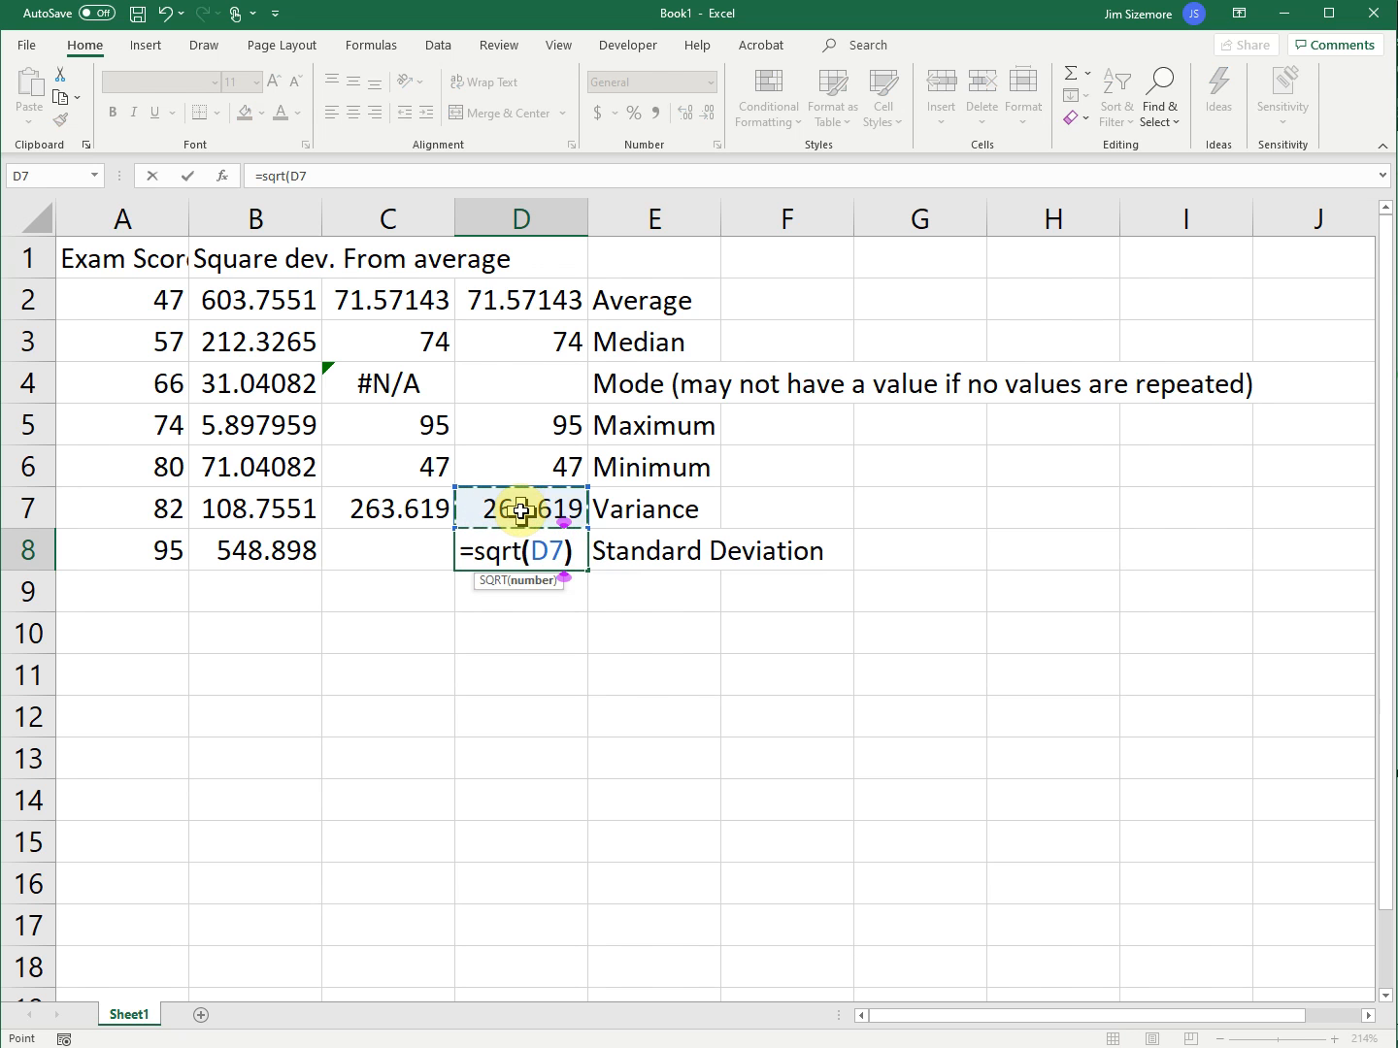
key(Return)
- Enter the sample standard deviation function in C8 over the squared deviations, as =STDEV.S(B2:B8)
click(379, 544)
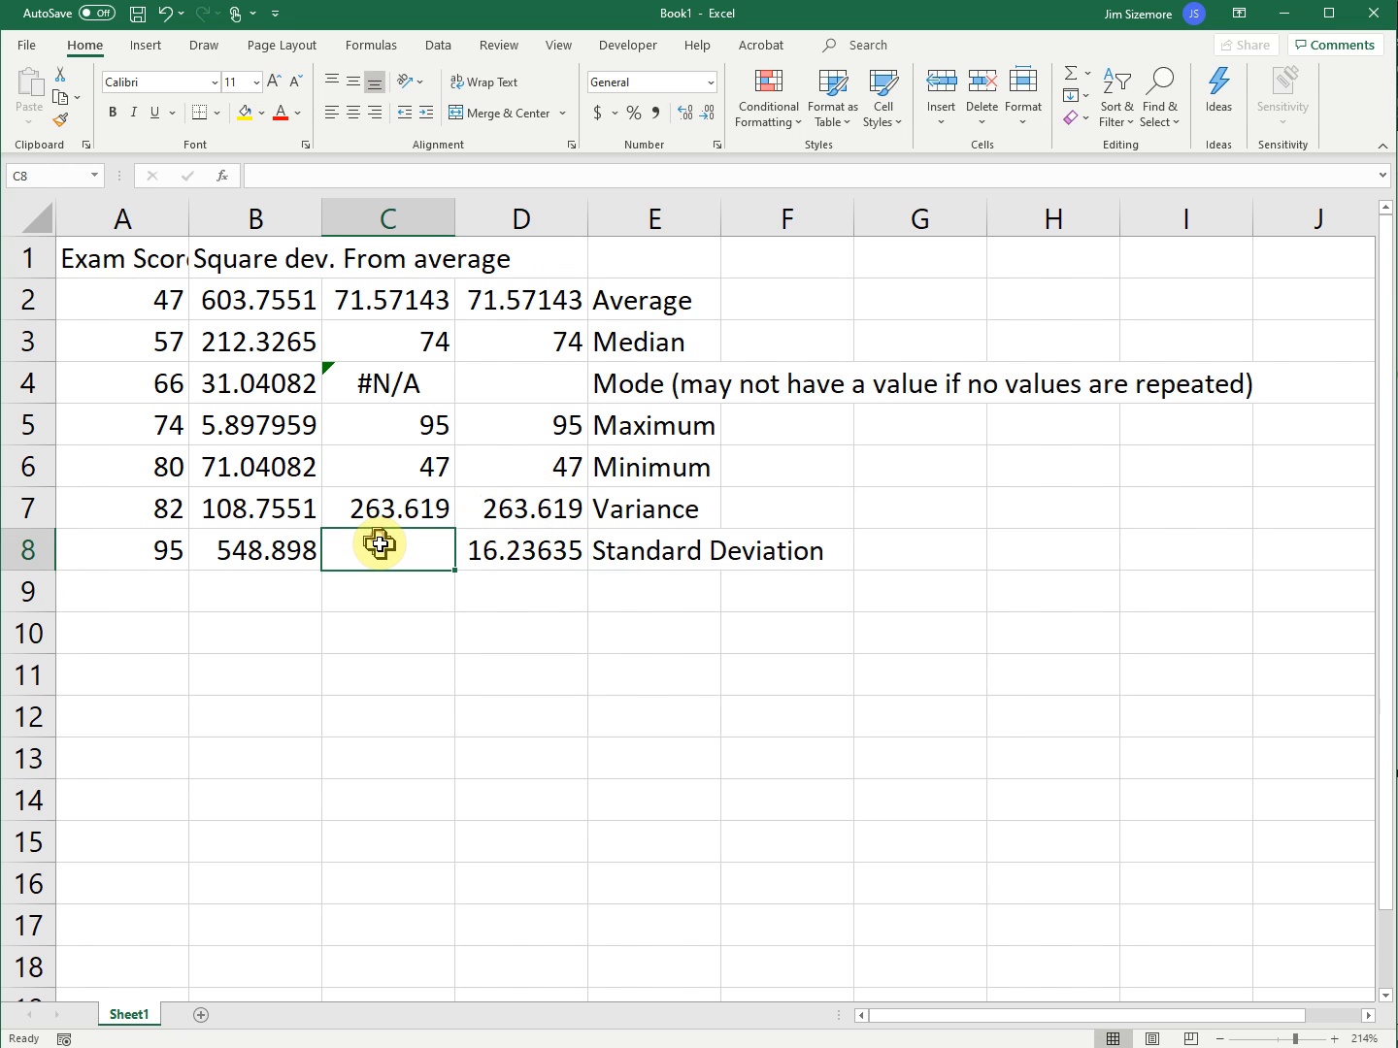
text(=stde)
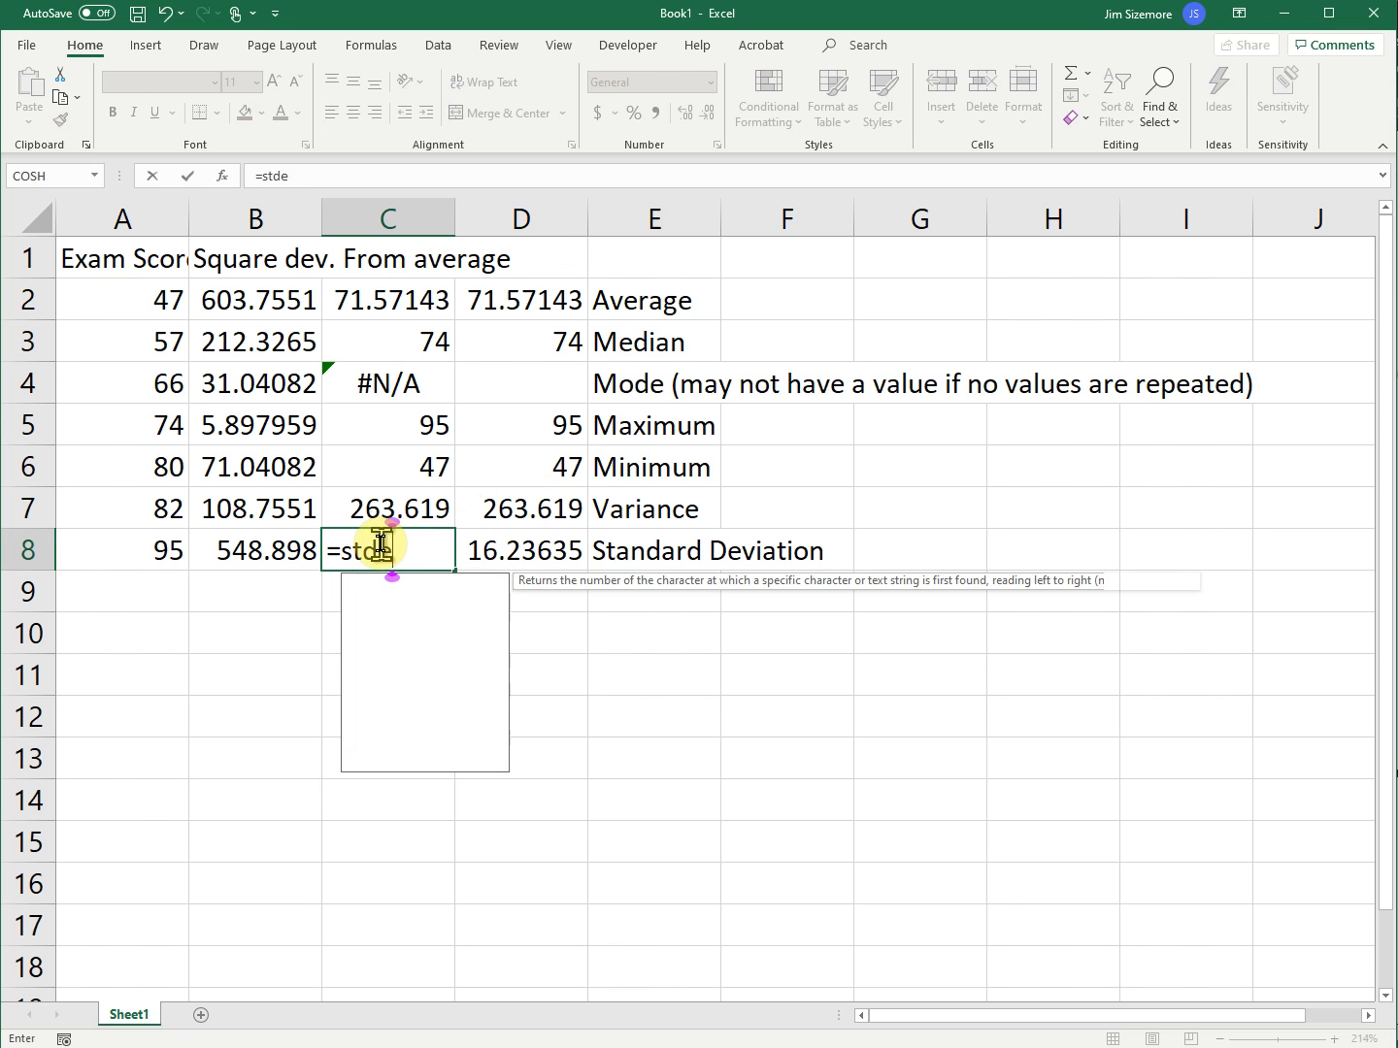
text(v)
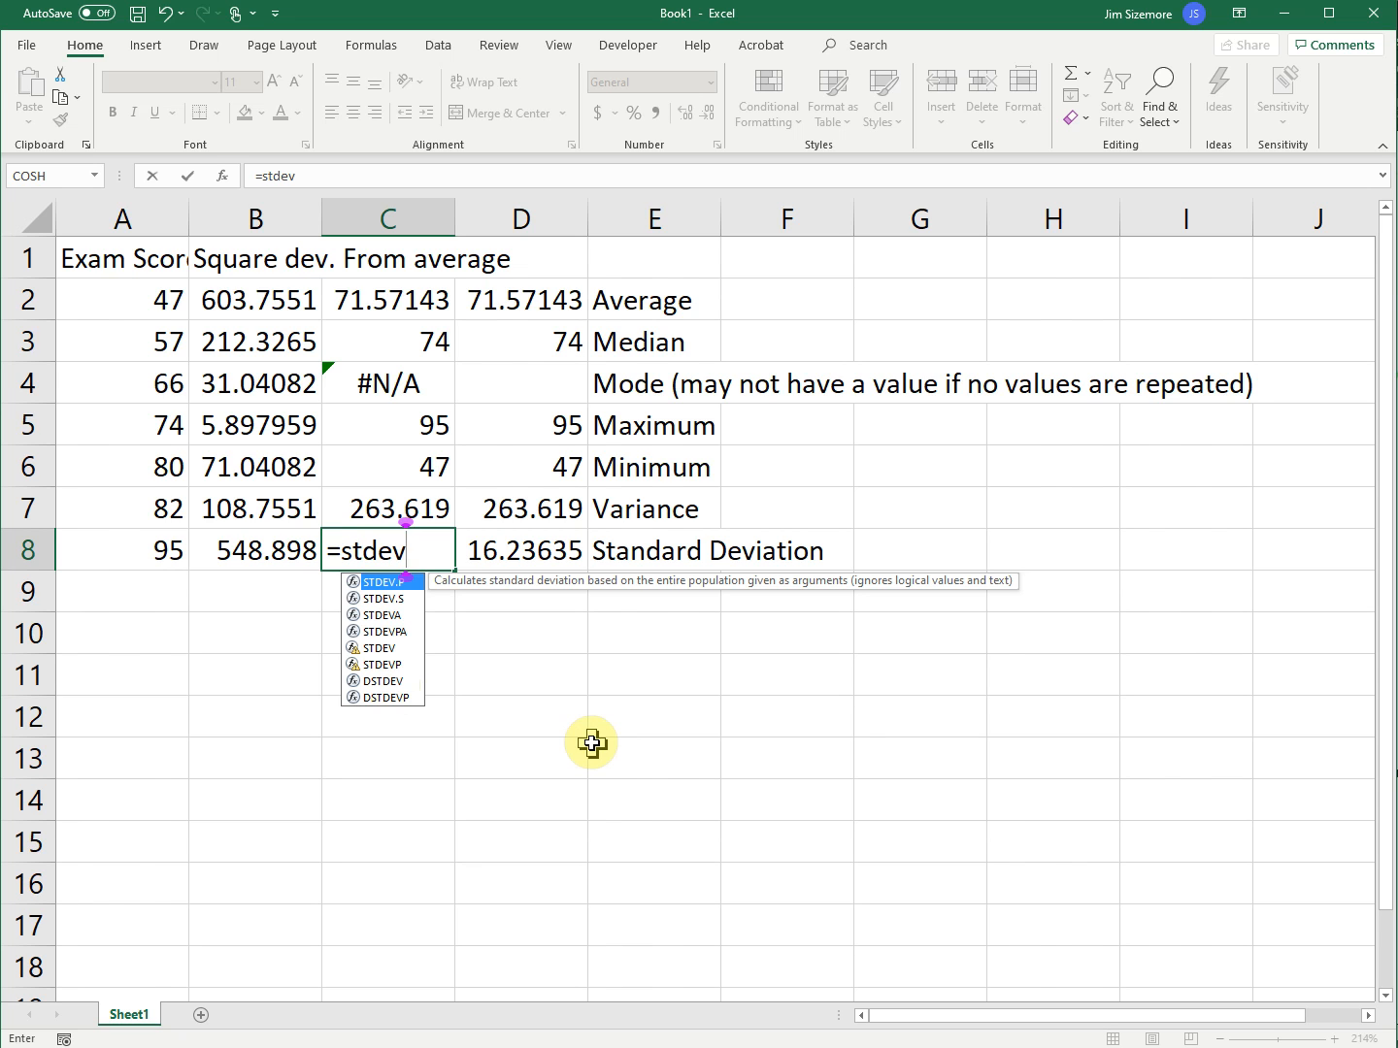
click(375, 599)
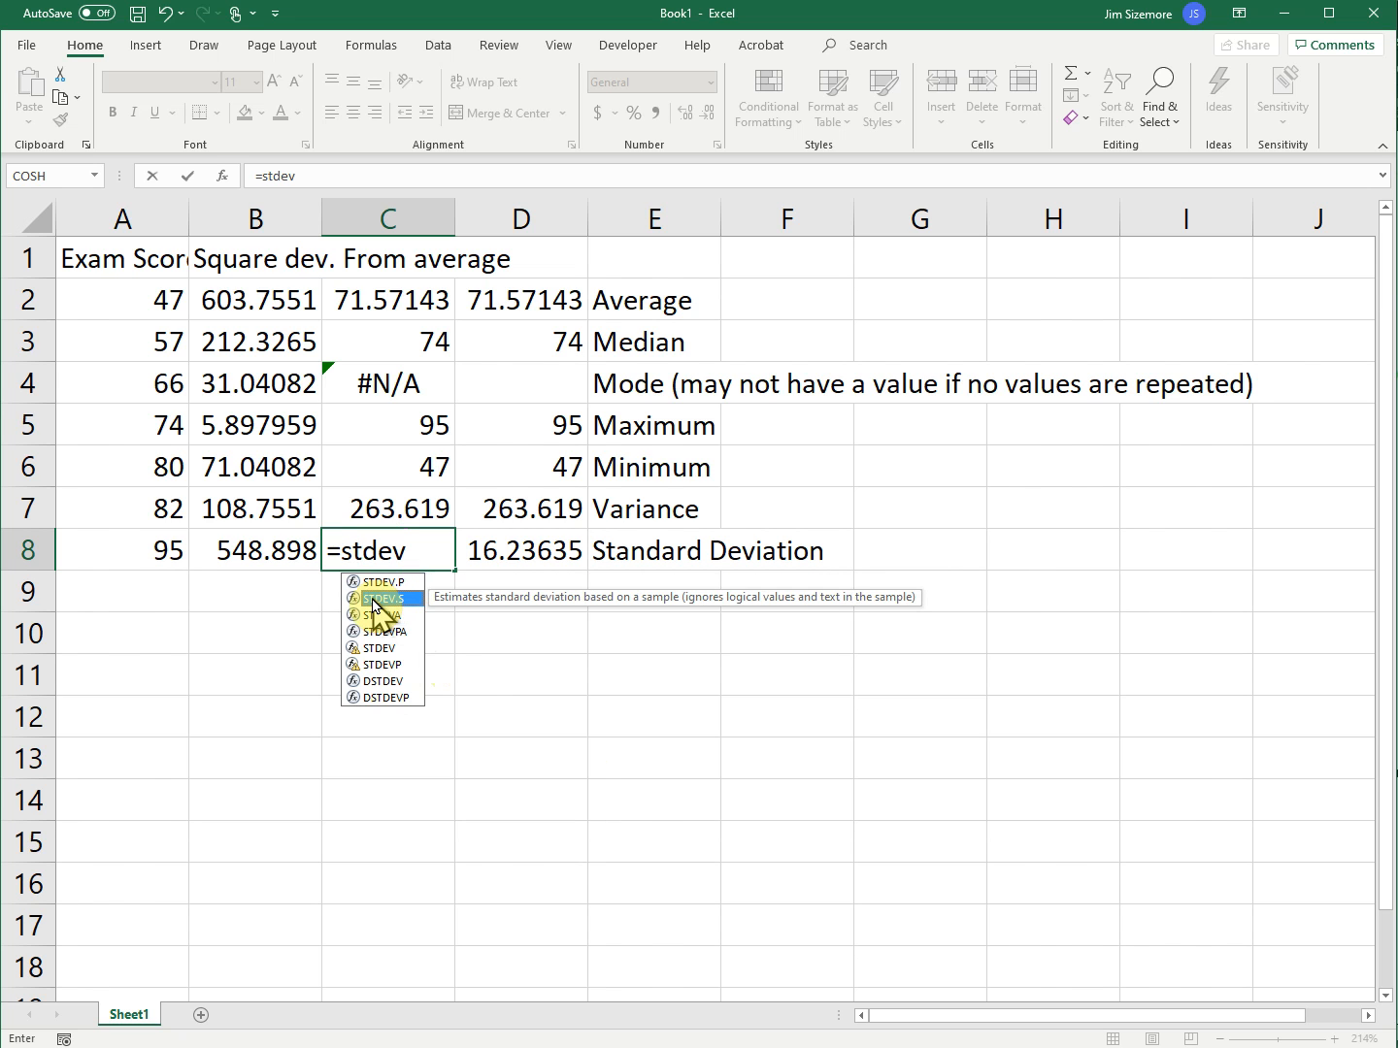
double_click(374, 600)
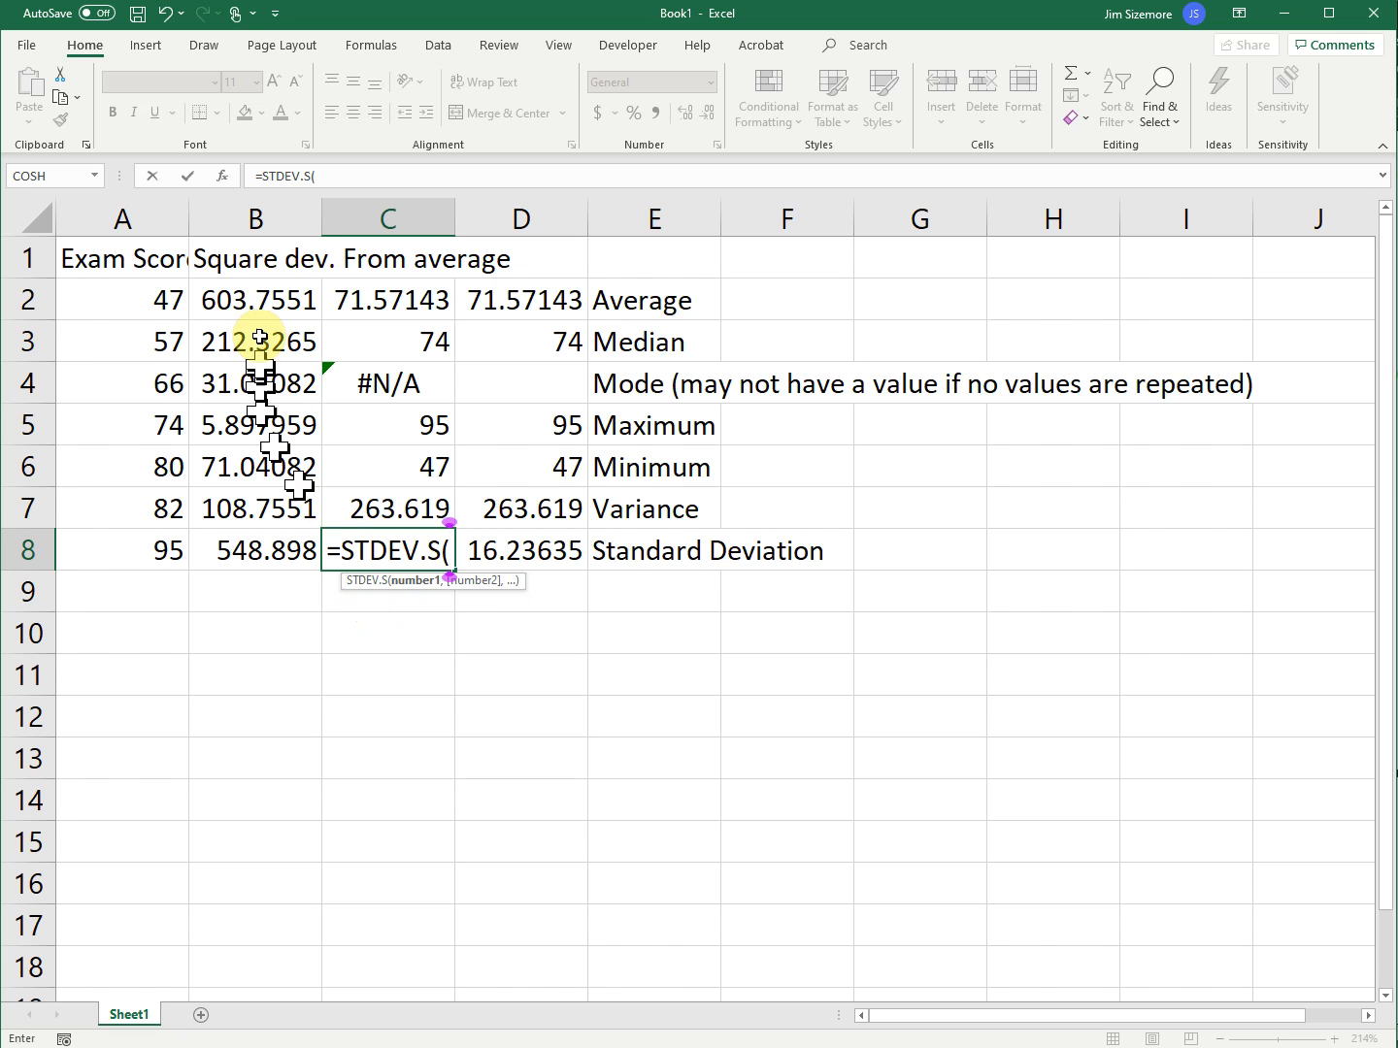
drag(250, 309, 234, 555)
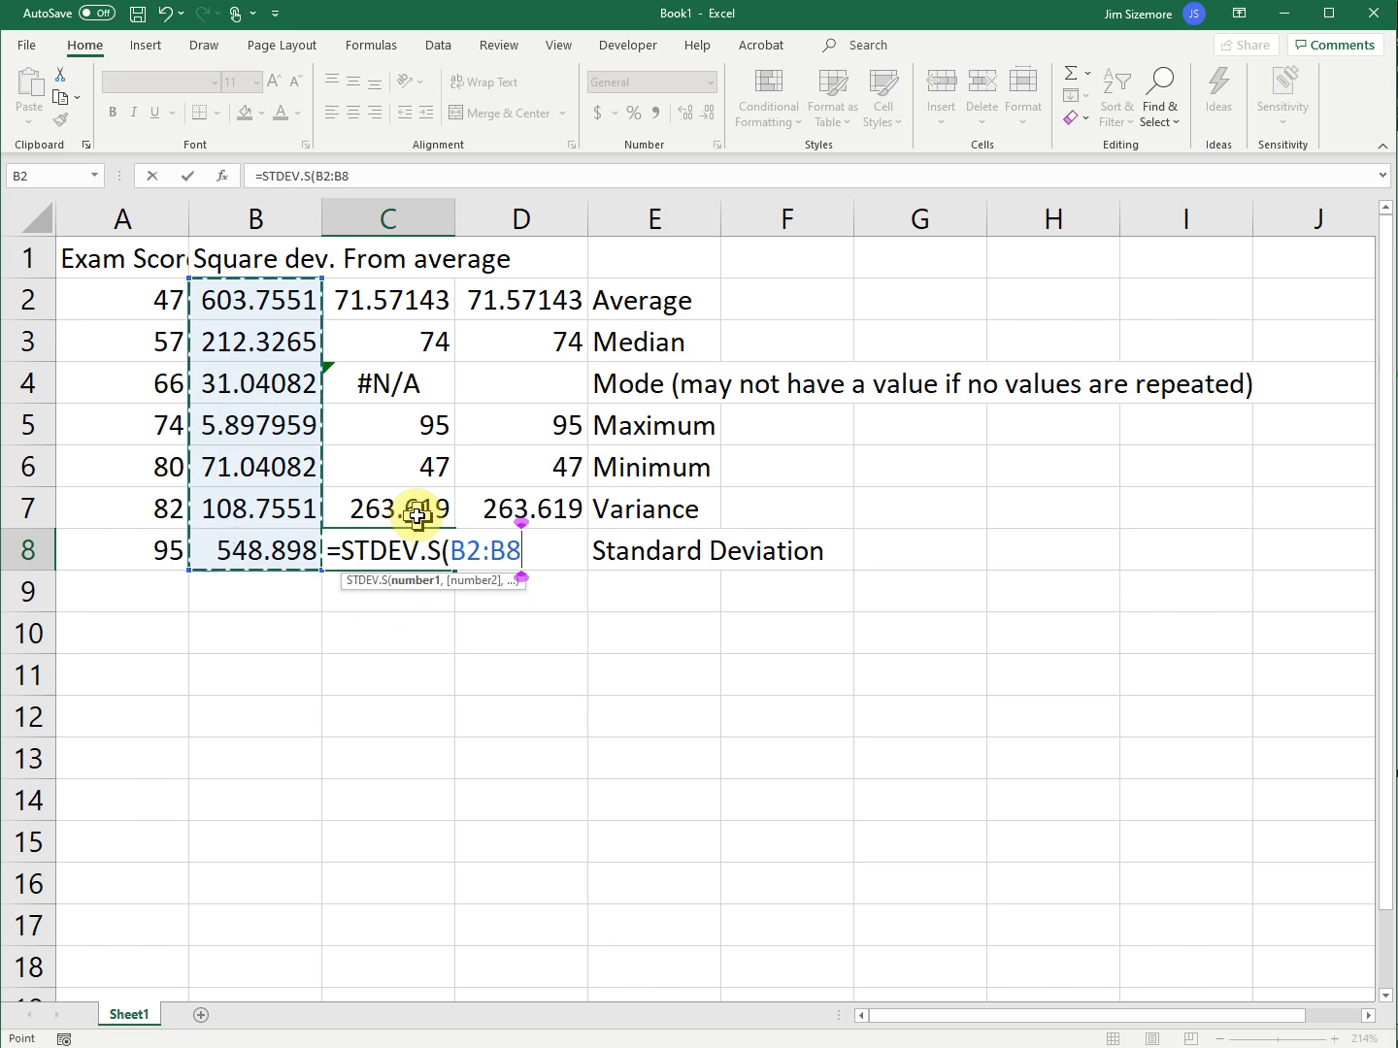
key(Return)
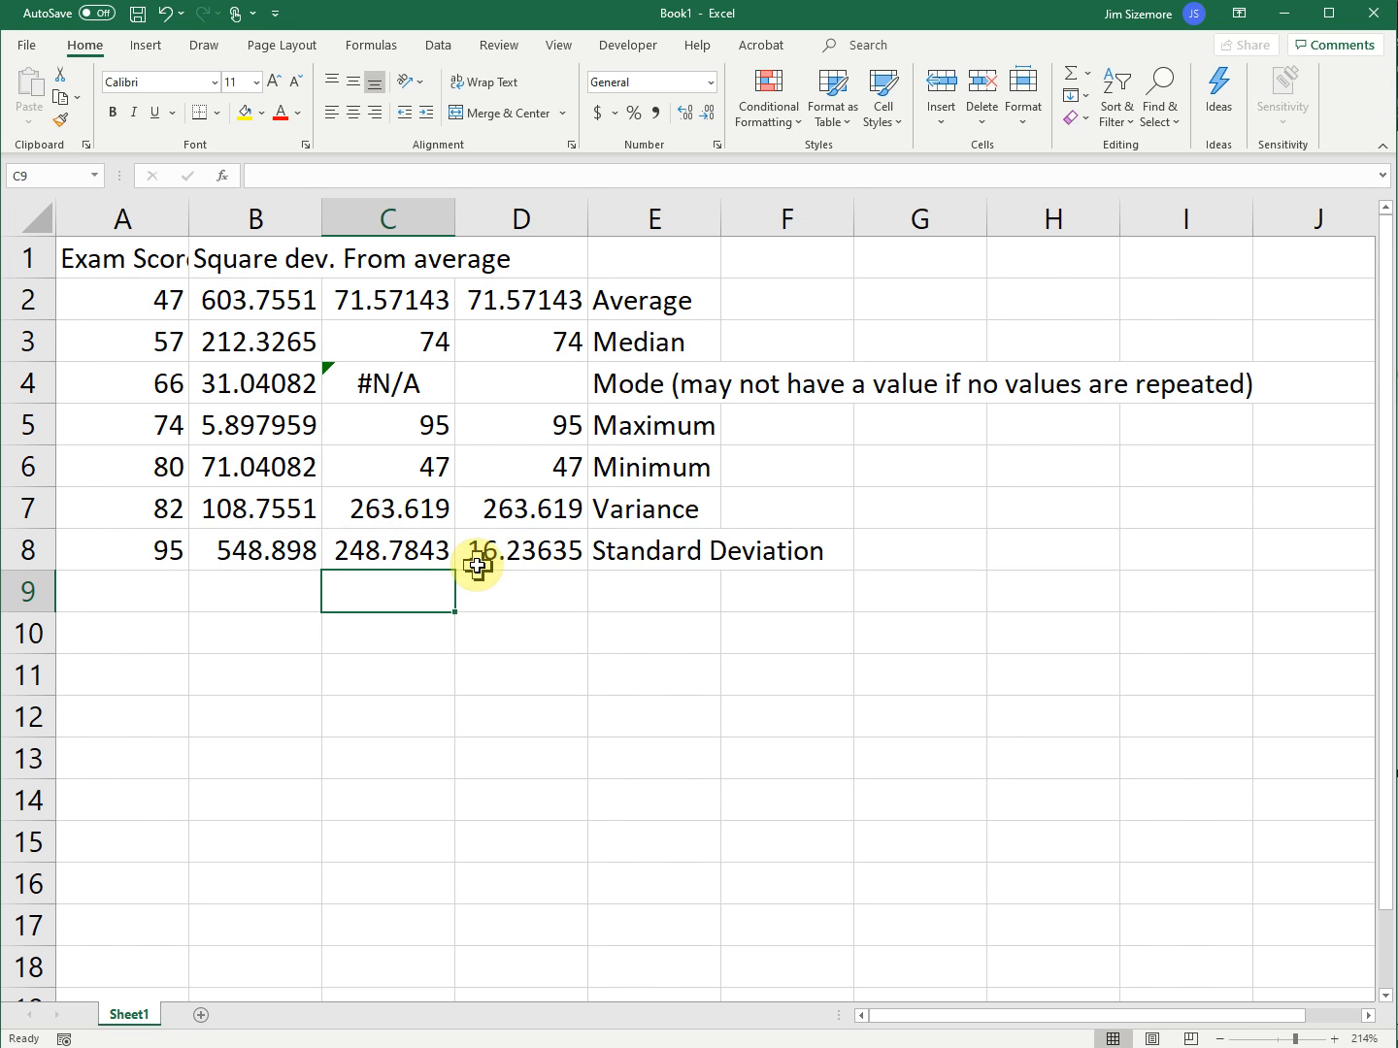
- Correct the standard deviation function in C8 to cover the exam scores, as =STDEV.S(A2:A8), and compare it with D8
click(406, 550)
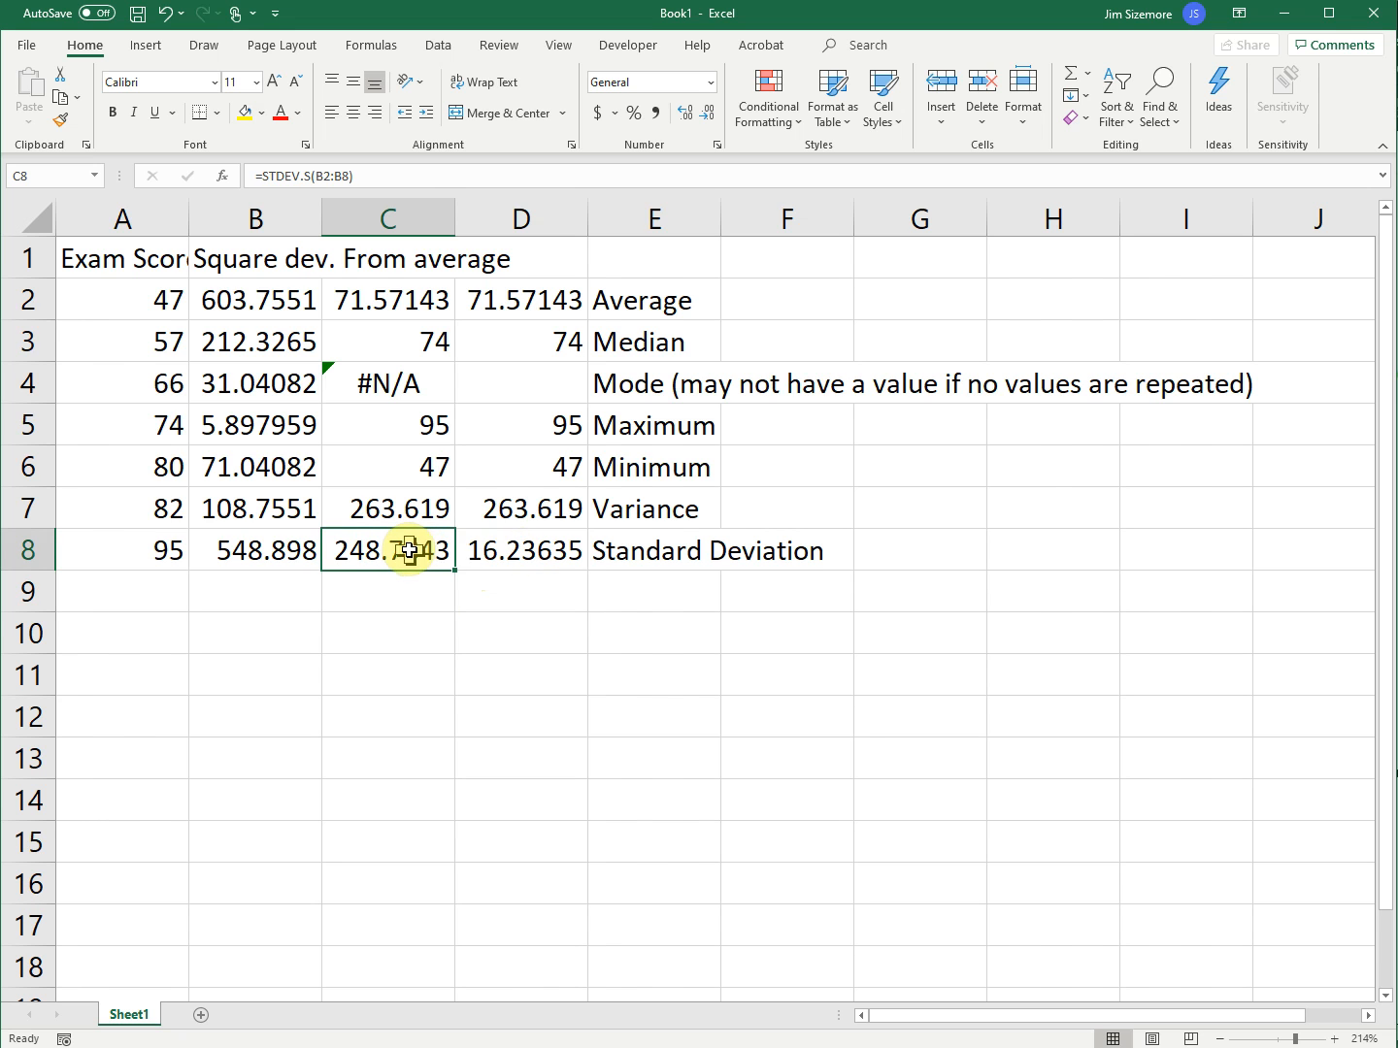
click(502, 547)
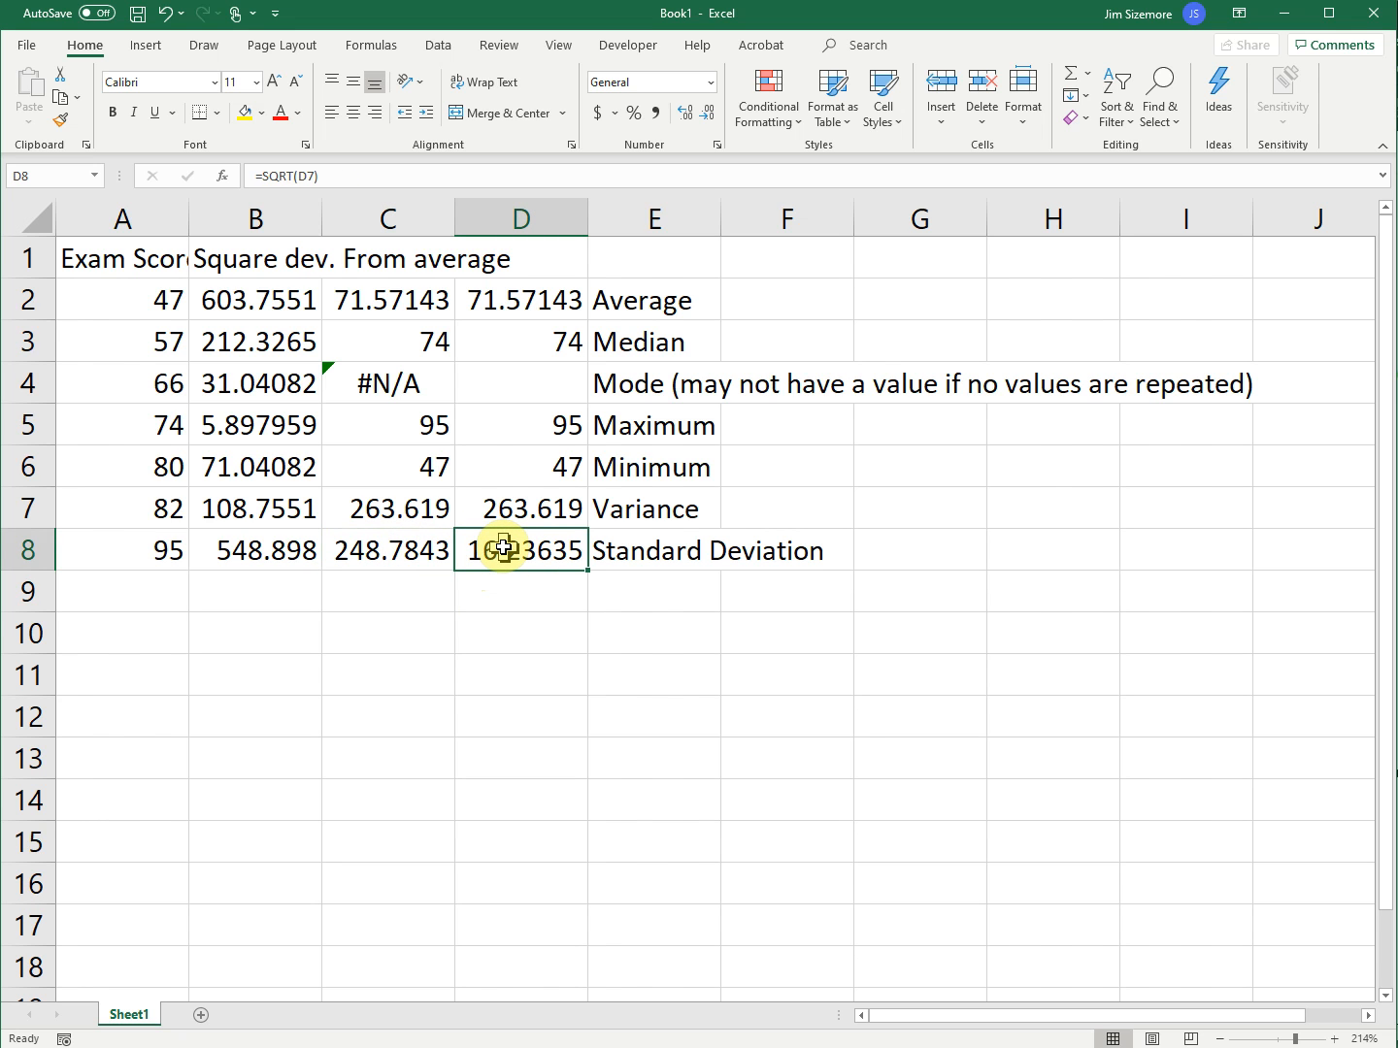
click(419, 548)
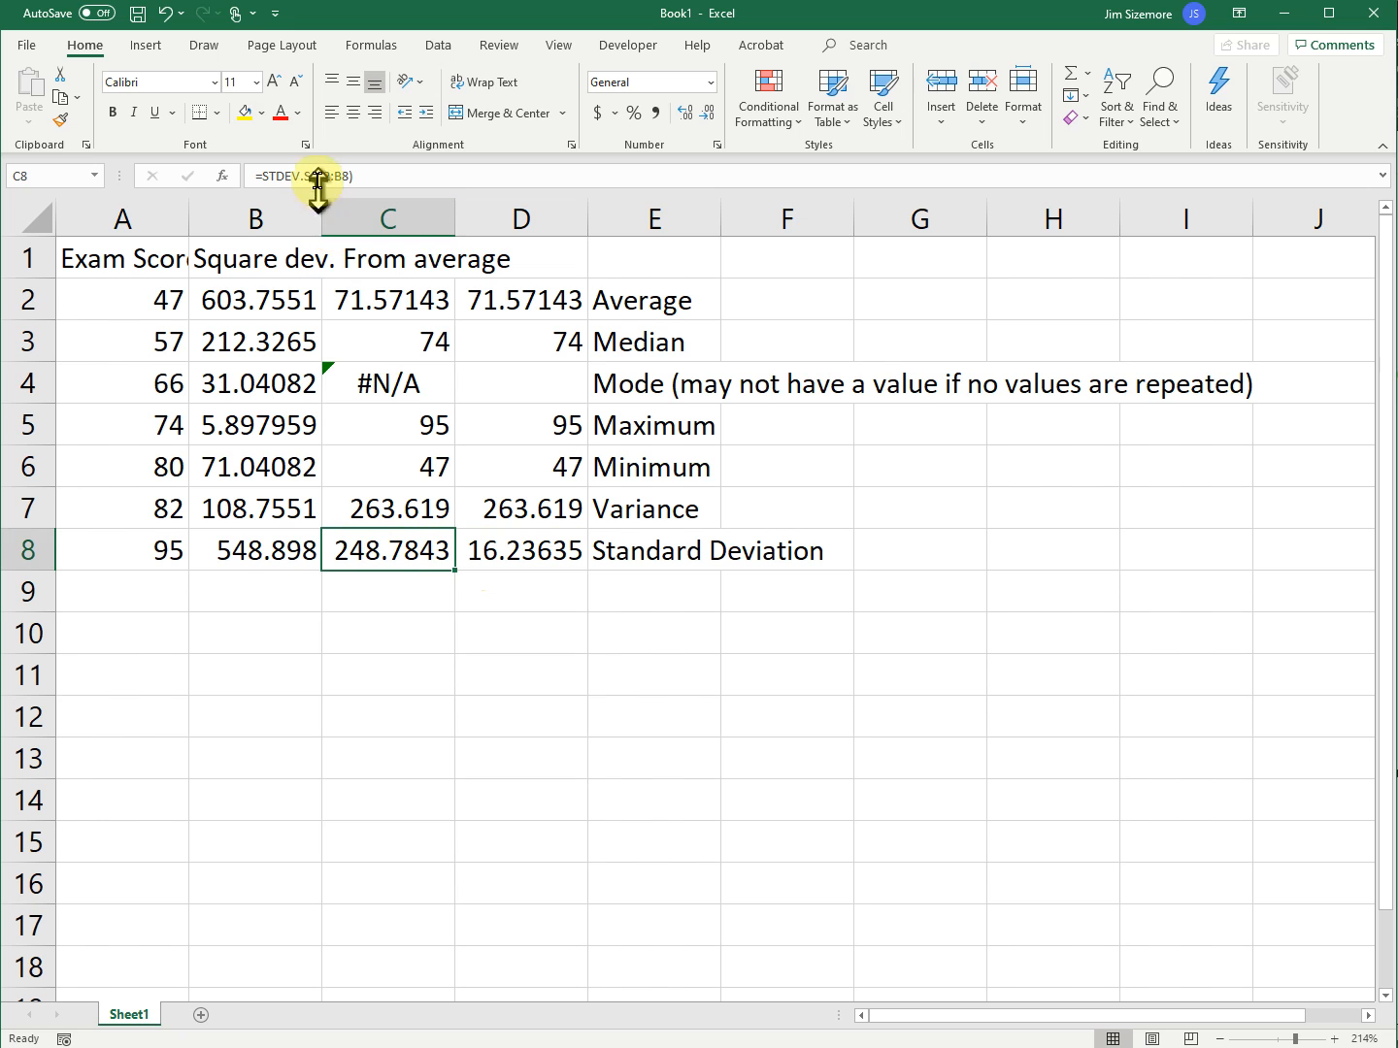
drag(318, 176, 347, 177)
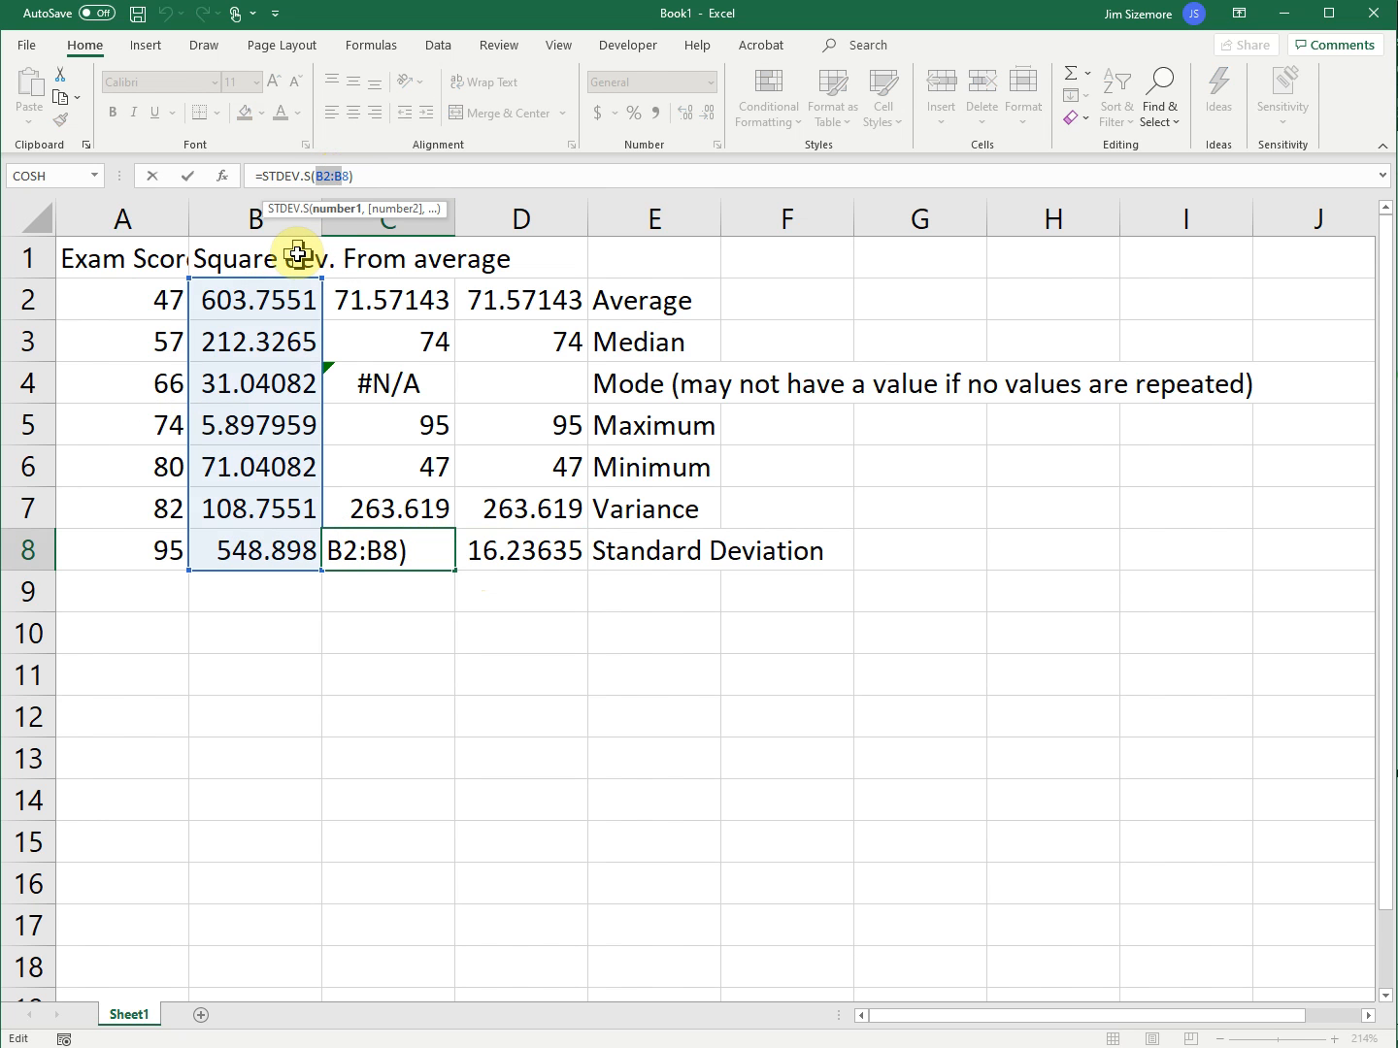
key(BackSpace)
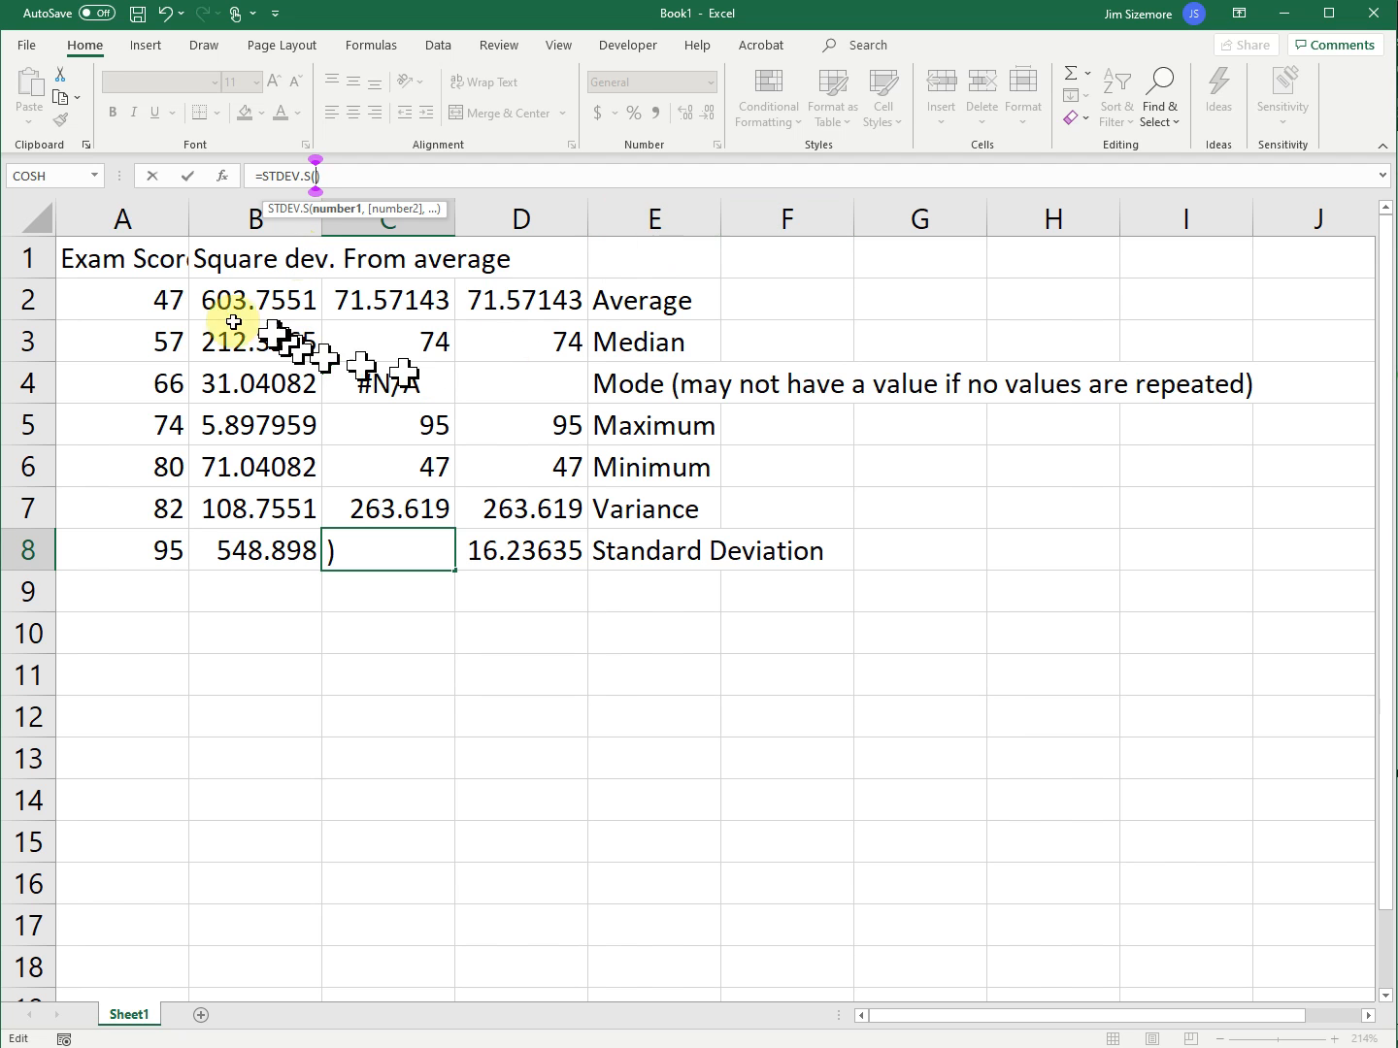
drag(142, 308, 152, 566)
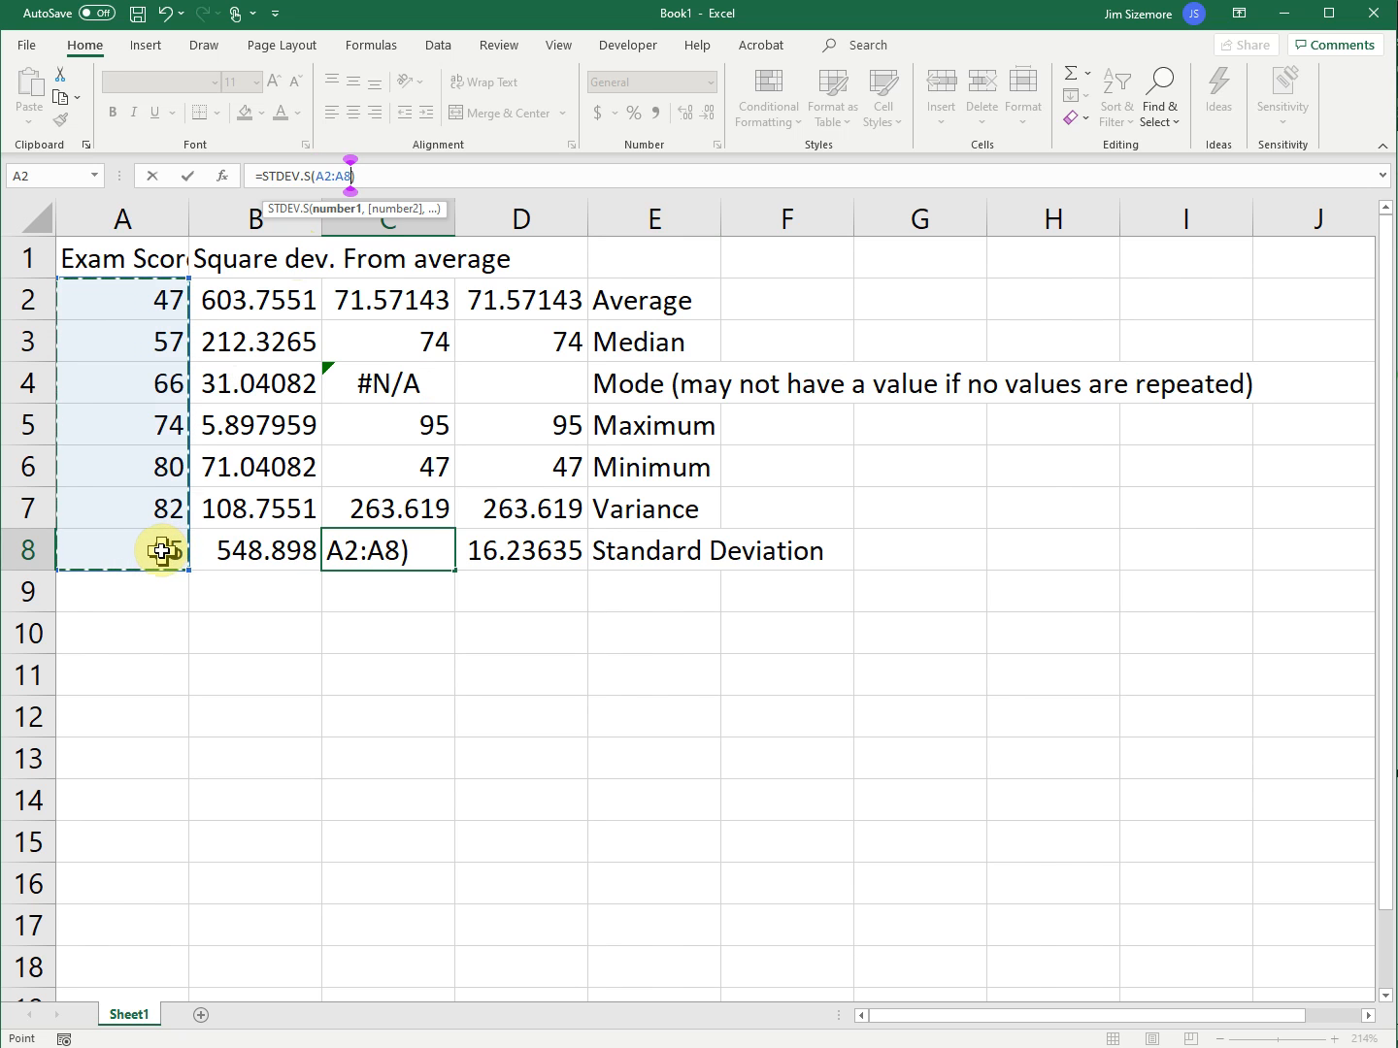
key(Return)
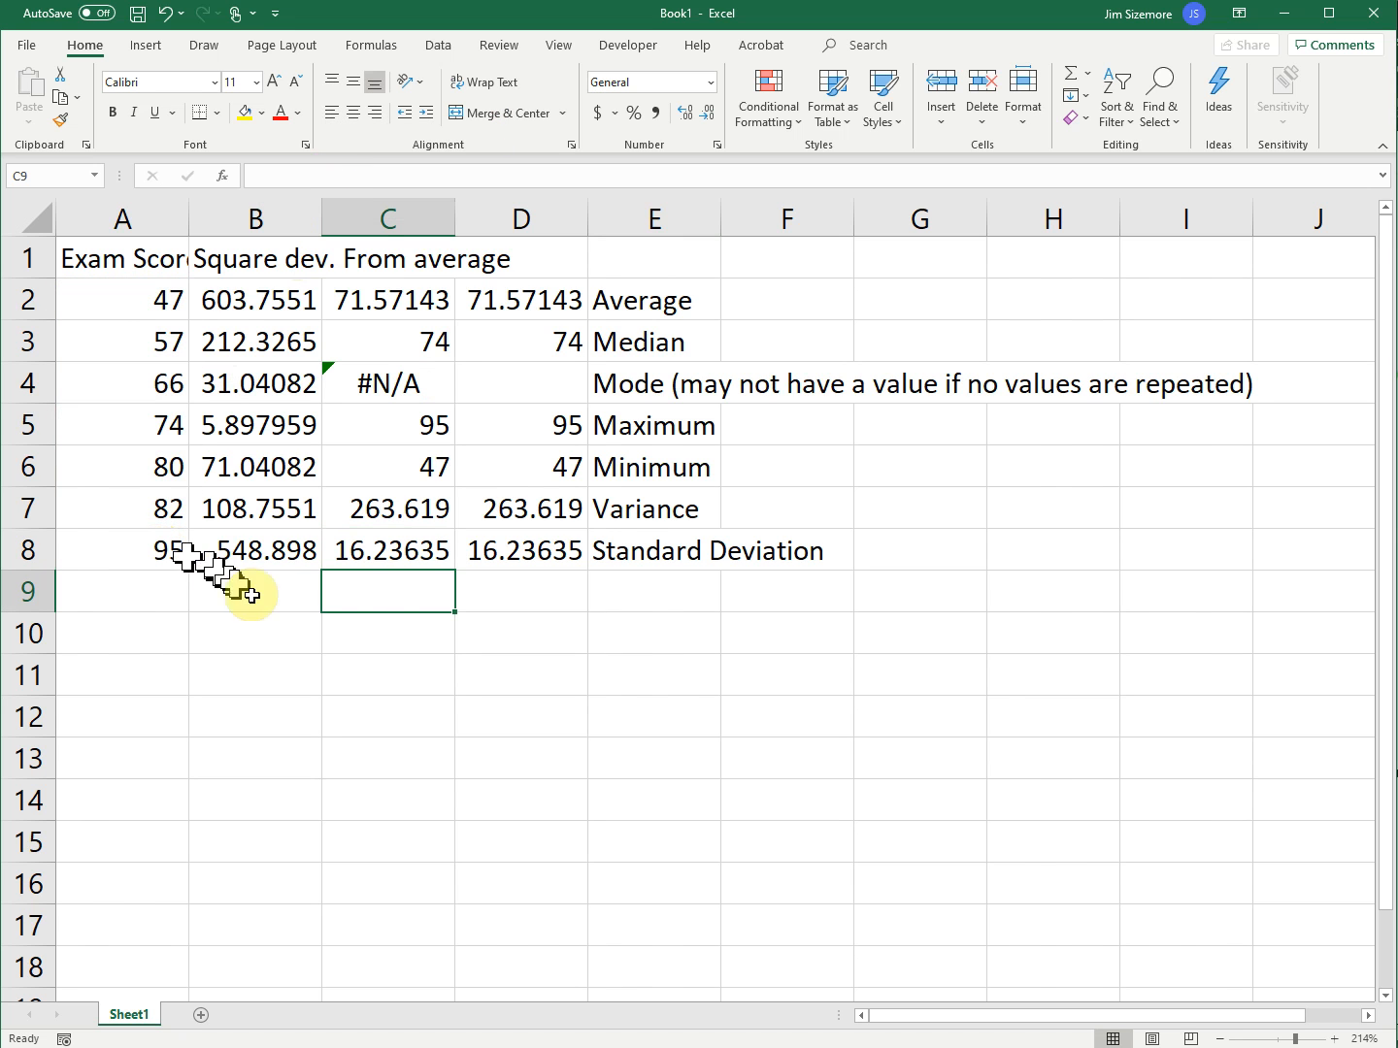
click(408, 554)
click(561, 550)
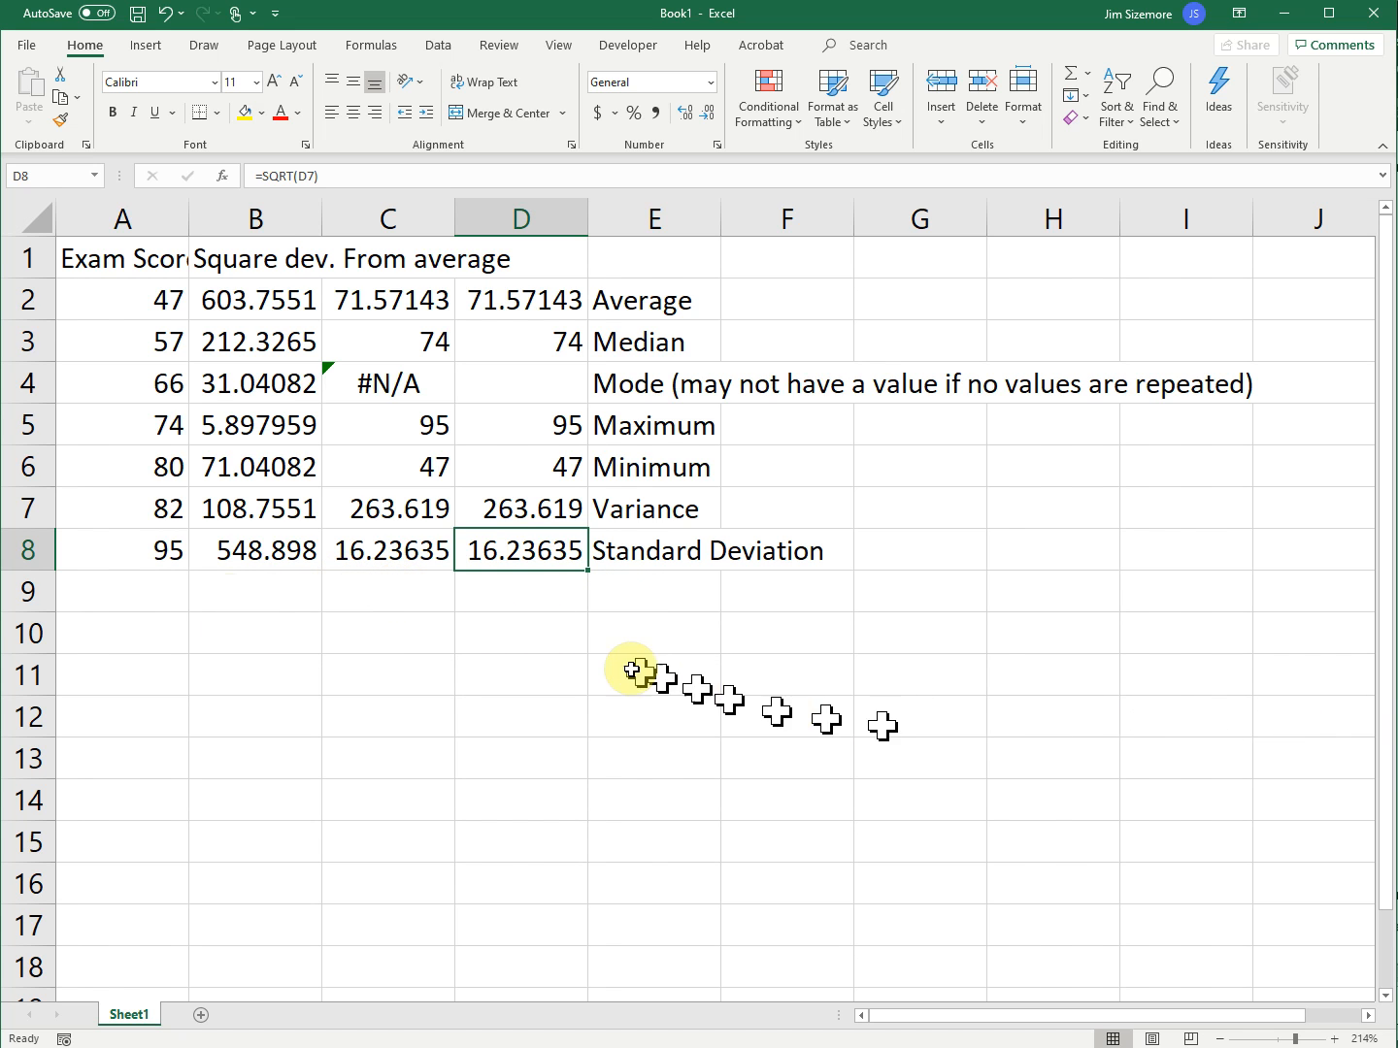
- Count the exam scores in C9 with the formula =count(A2:A8)
click(398, 588)
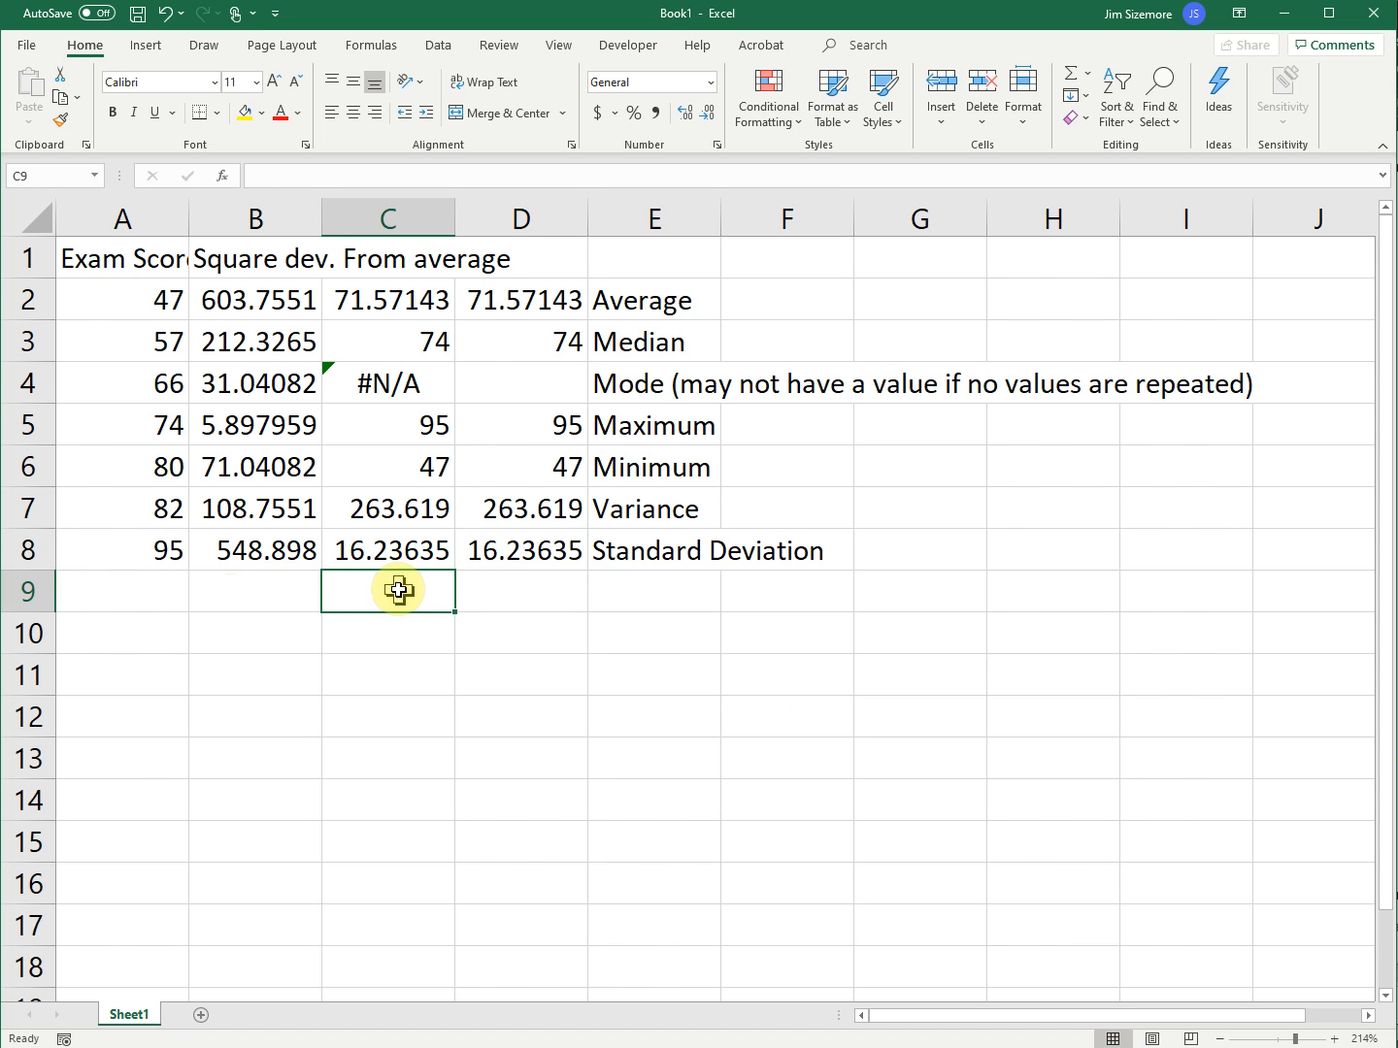
text(= )
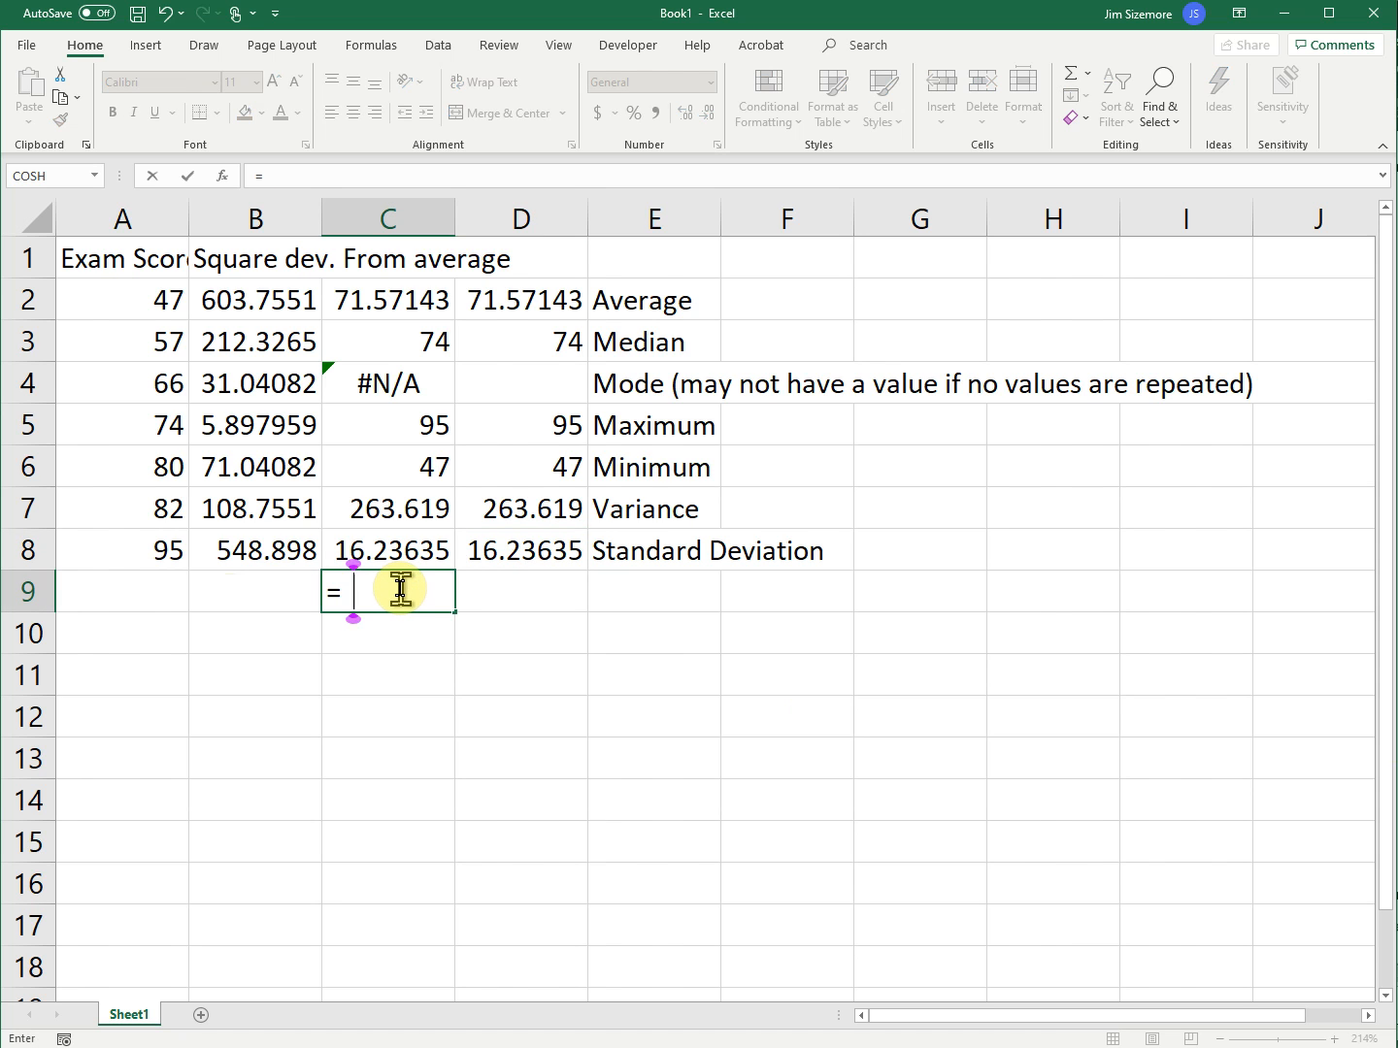
text(ount()
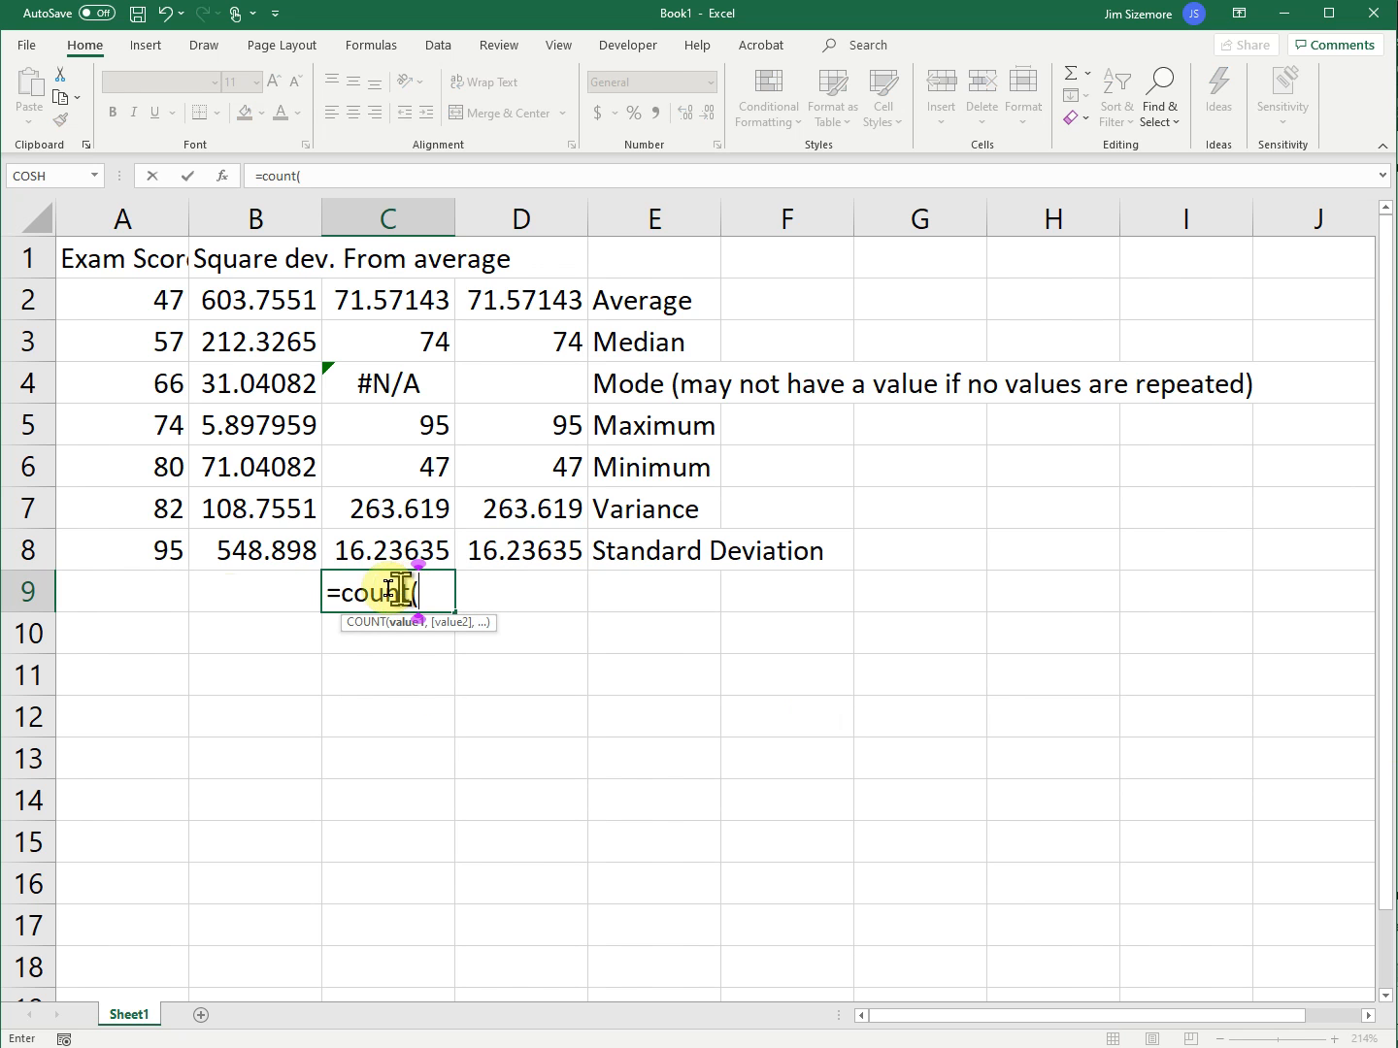
drag(125, 292, 100, 564)
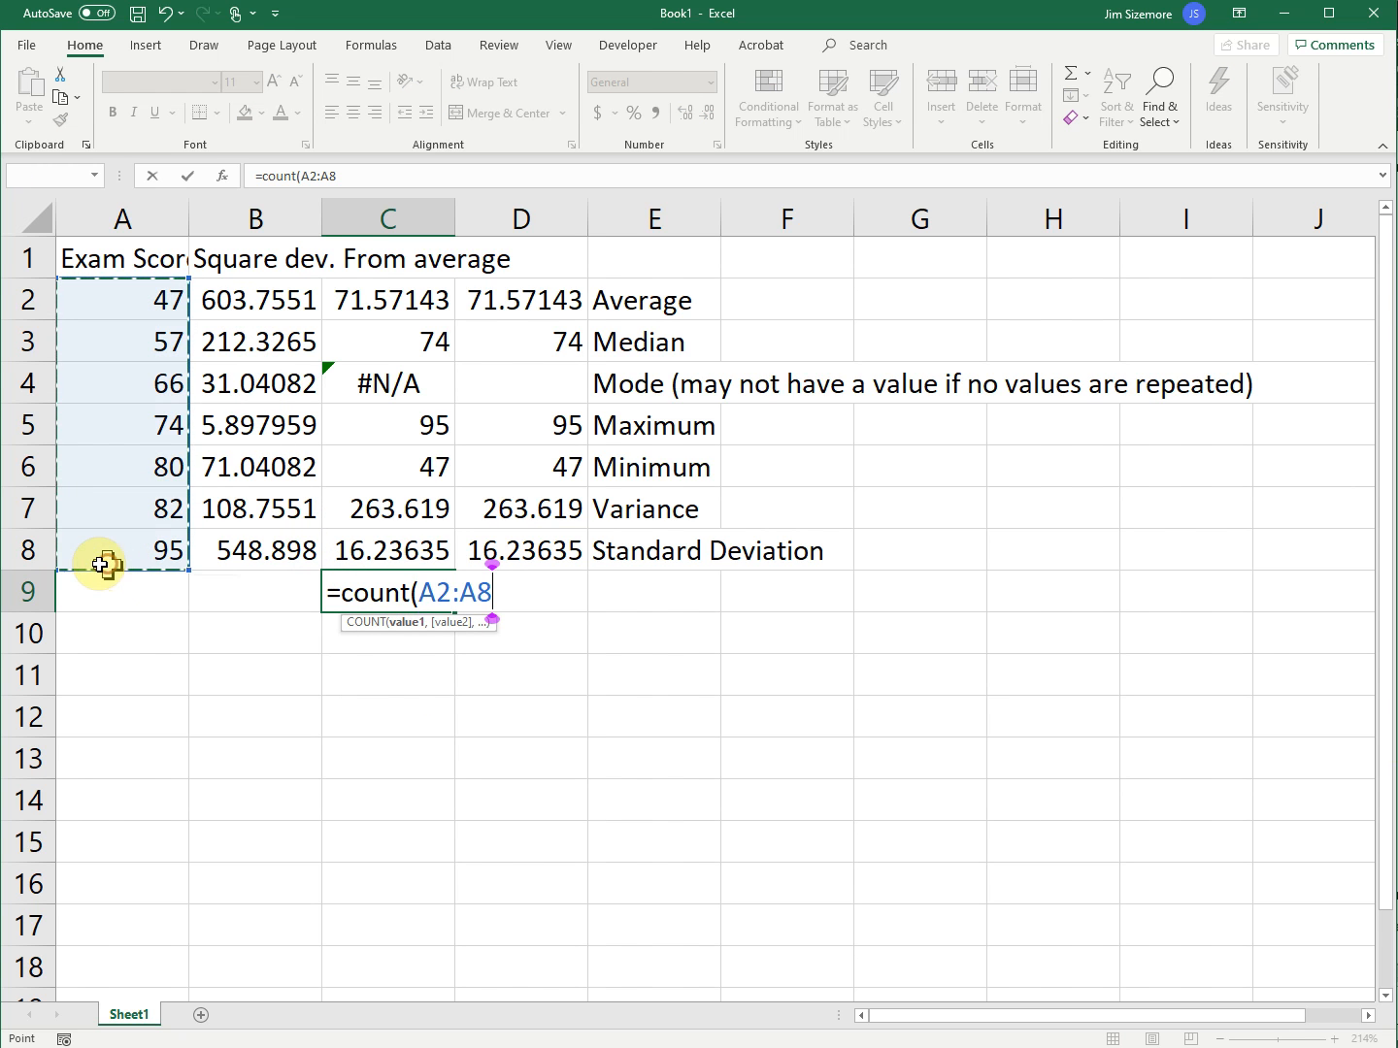
text())
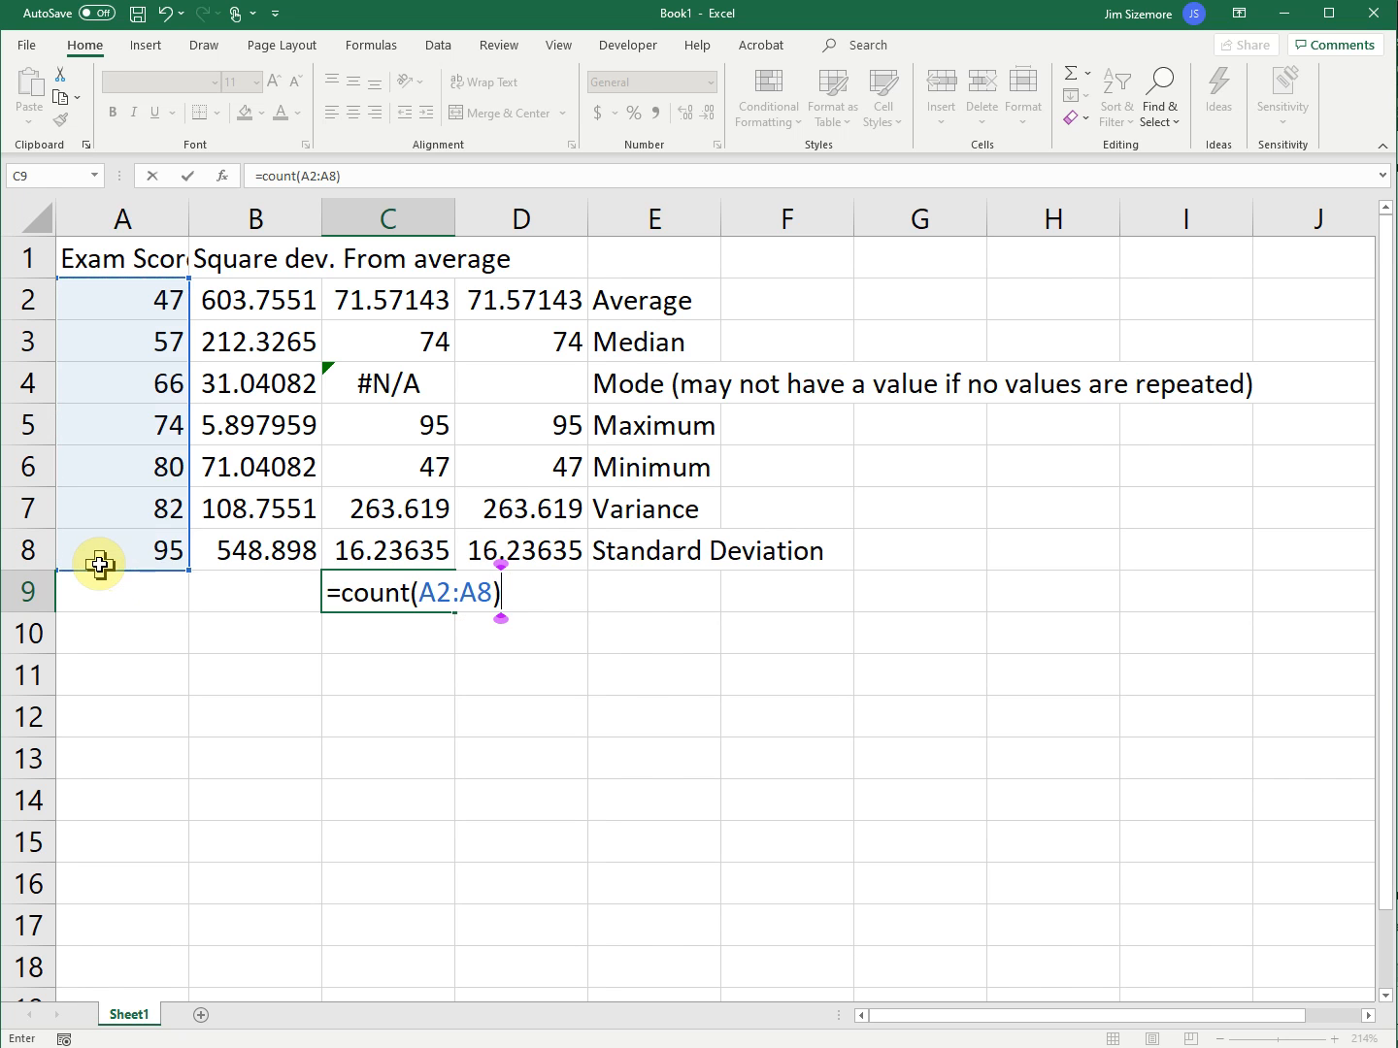
key(Return)
- Enter the manual count 7 in D9 and label the row in E9 as "Count"
key(Up)
key(Right)
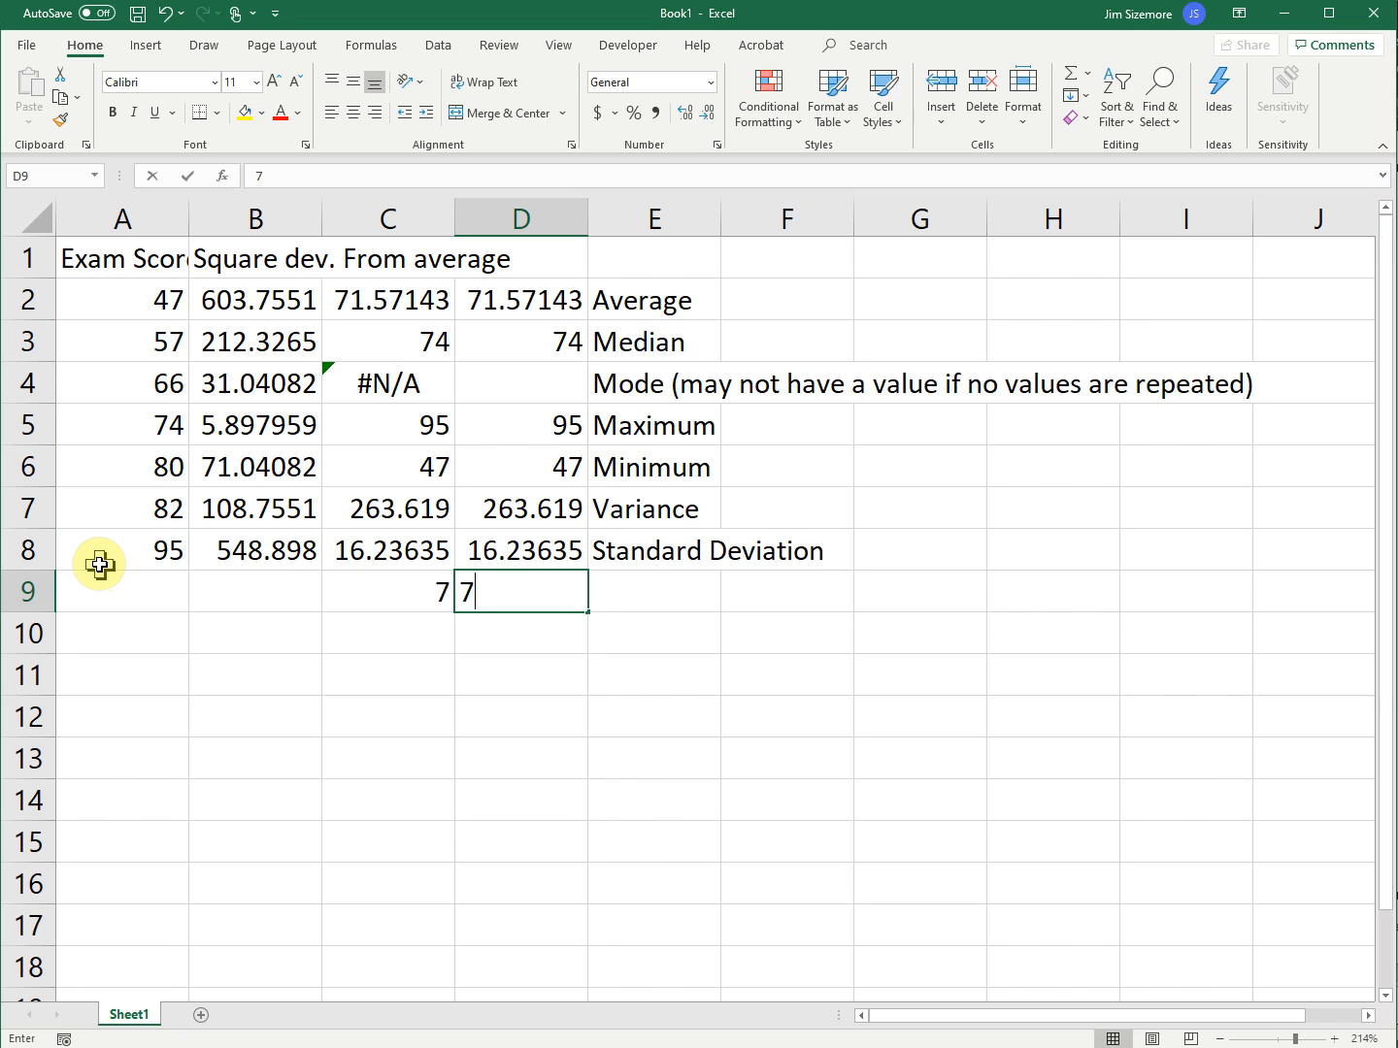
key(Tab)
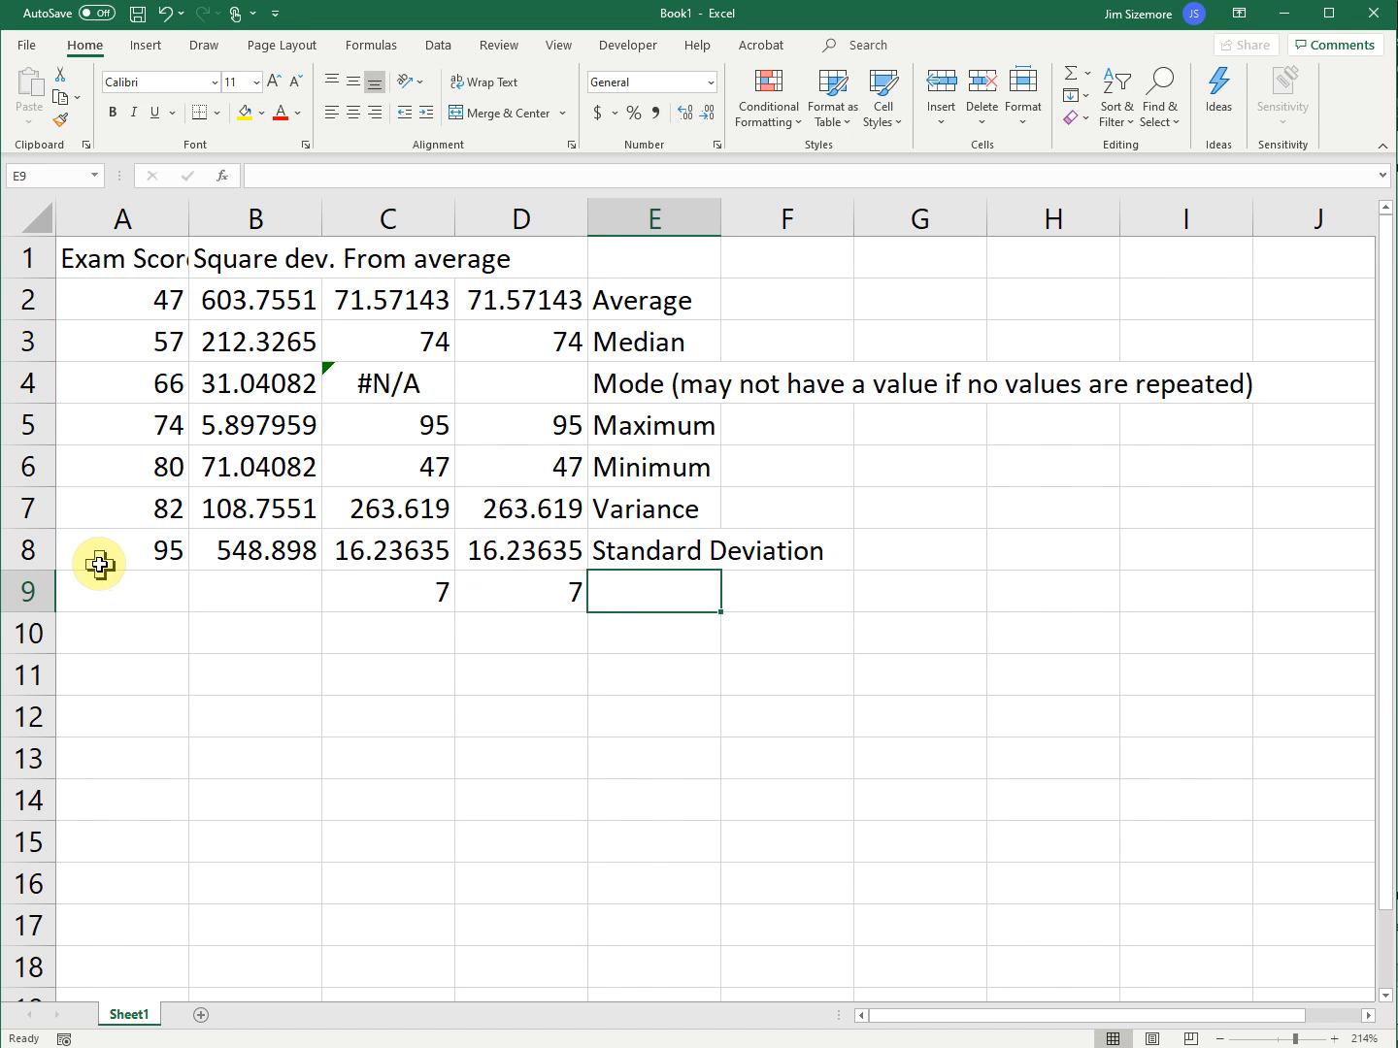
text(Count)
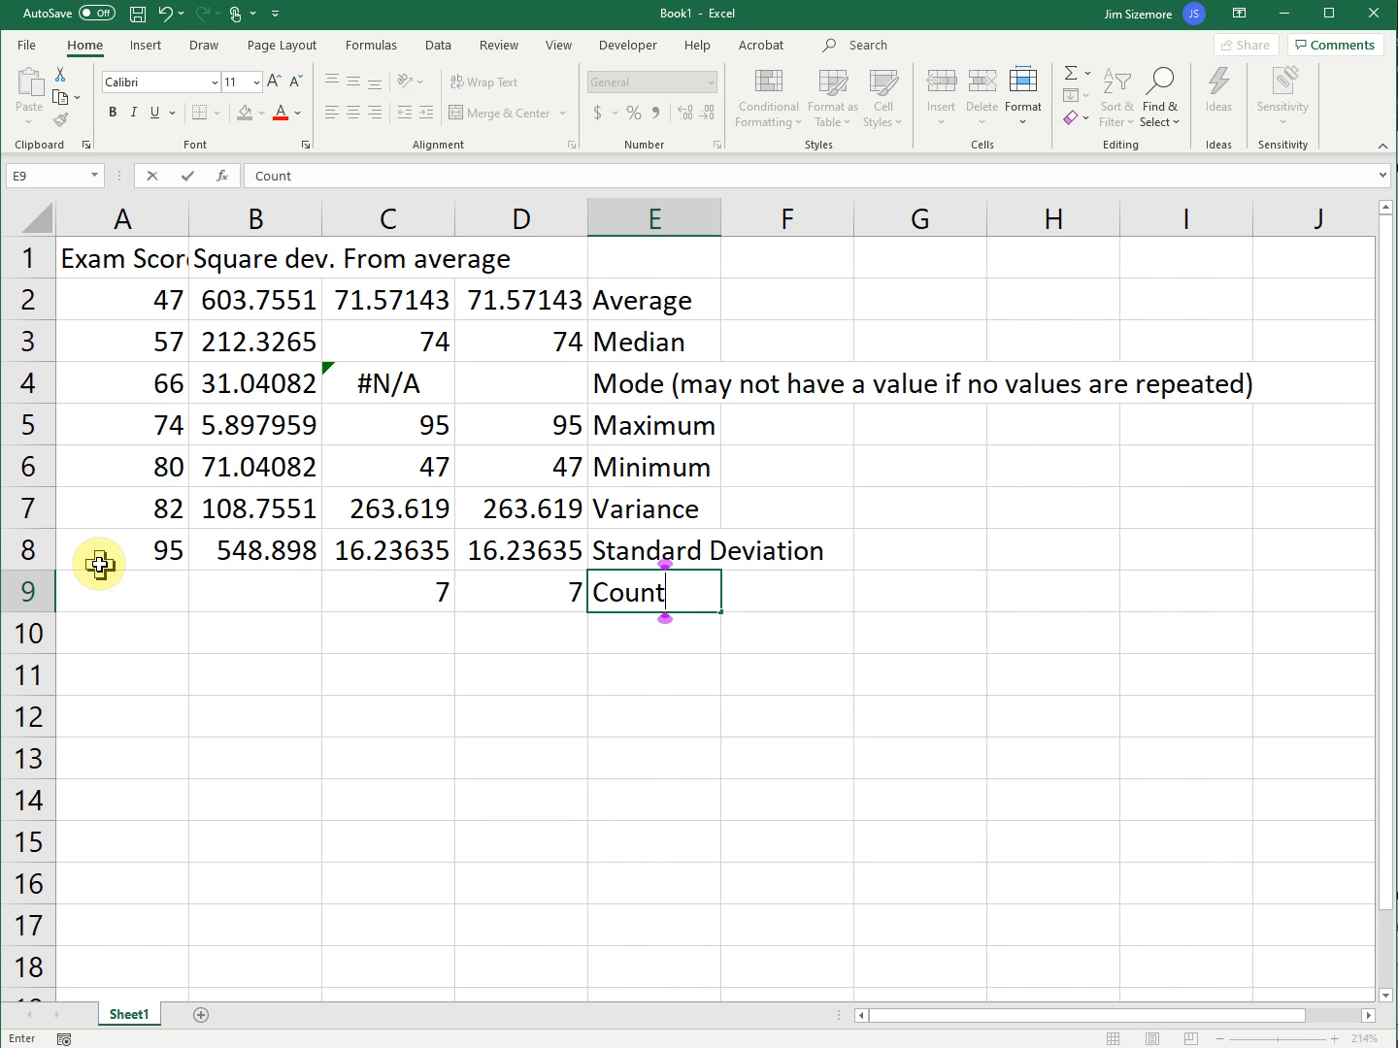
key(Return)
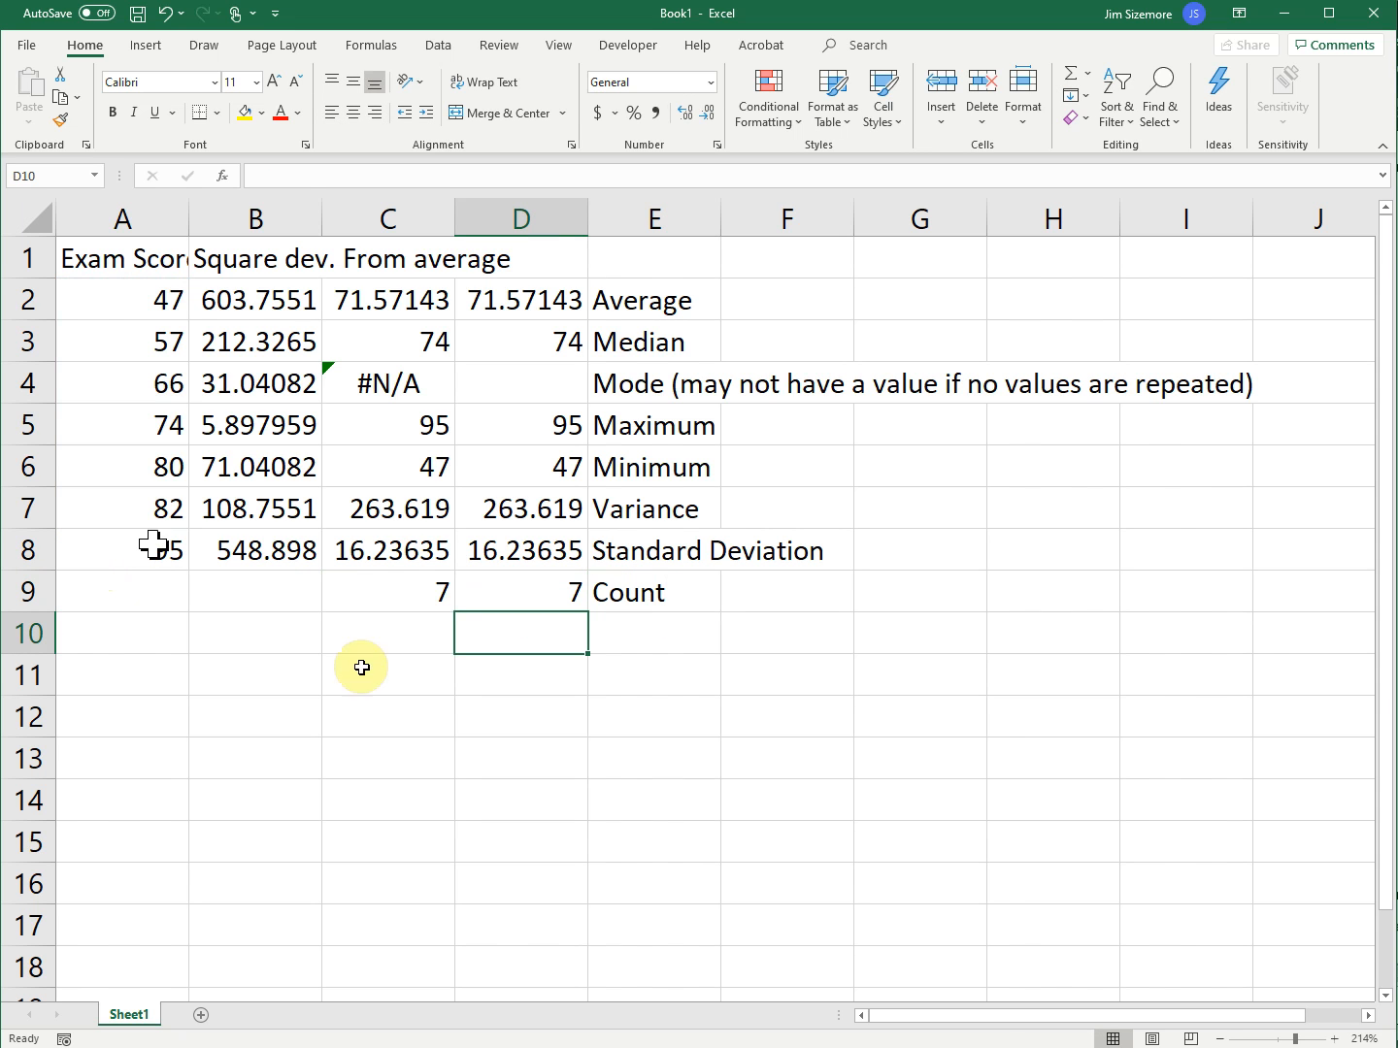
- Copy the =SUM(A2:A8) part of the average formula in D2 into D10, and label the row in E10 as "sum"
click(393, 637)
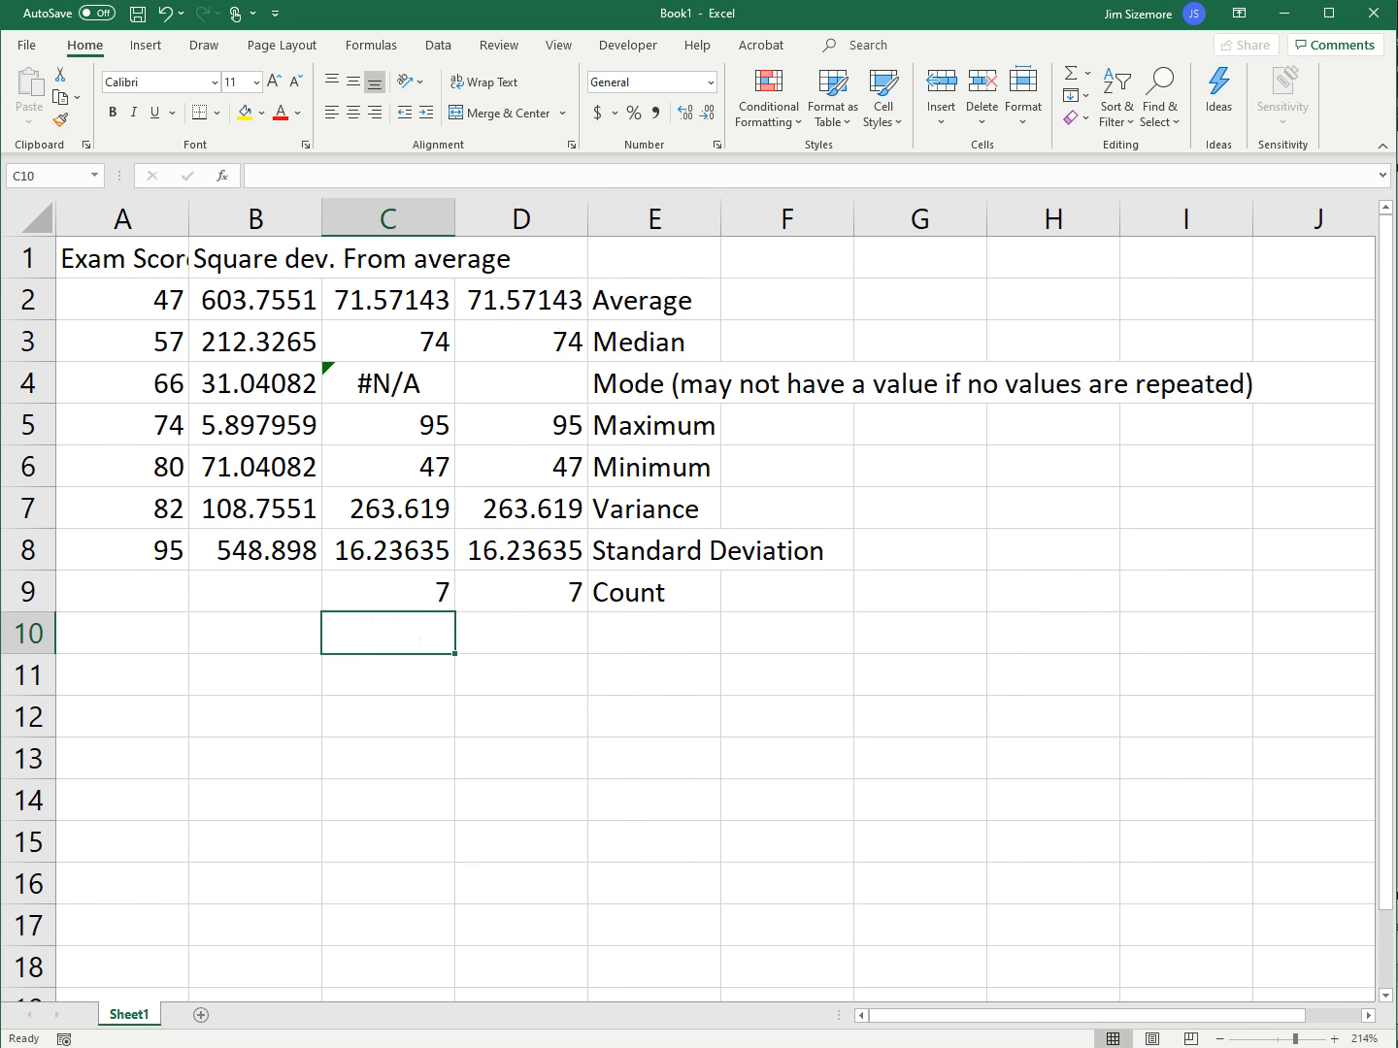
click(546, 307)
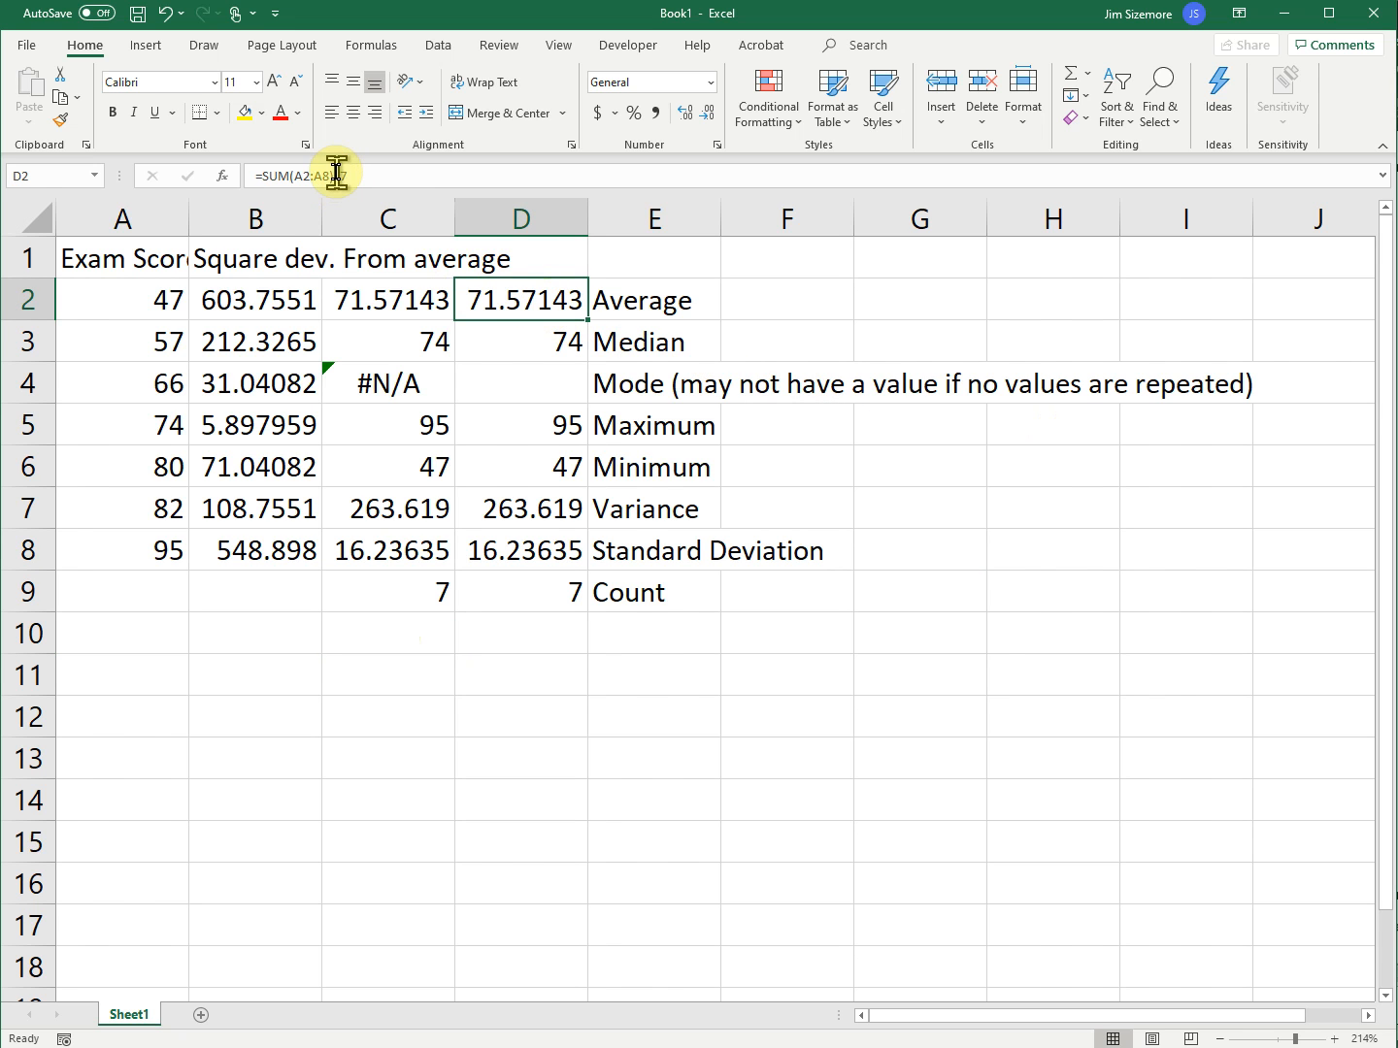
drag(335, 172, 212, 181)
key(ctrl+c)
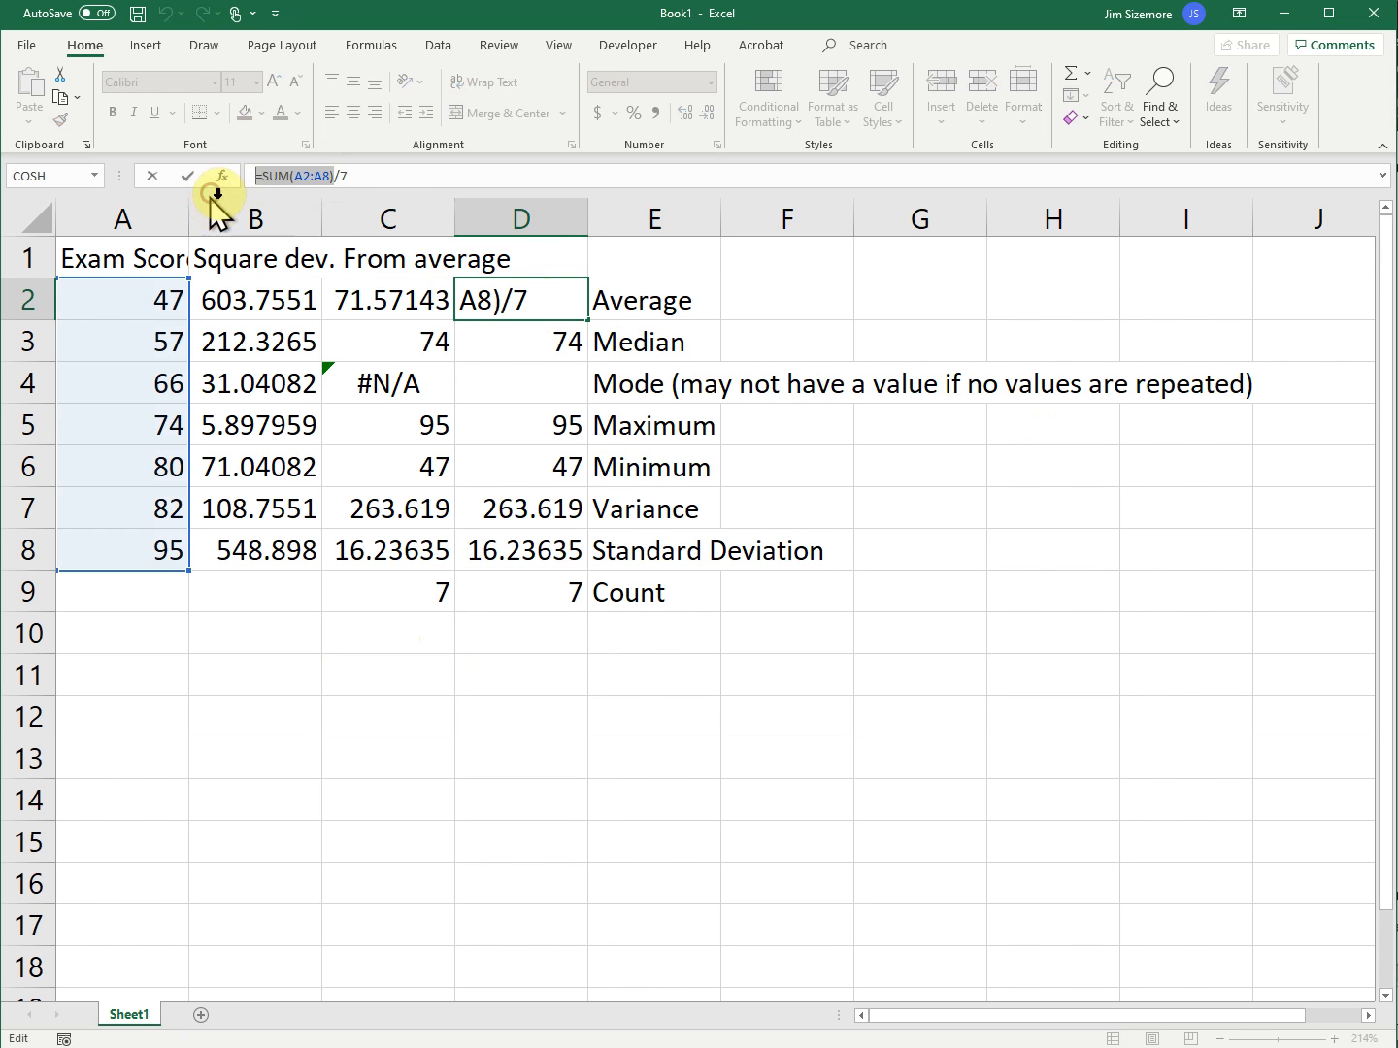
click(406, 180)
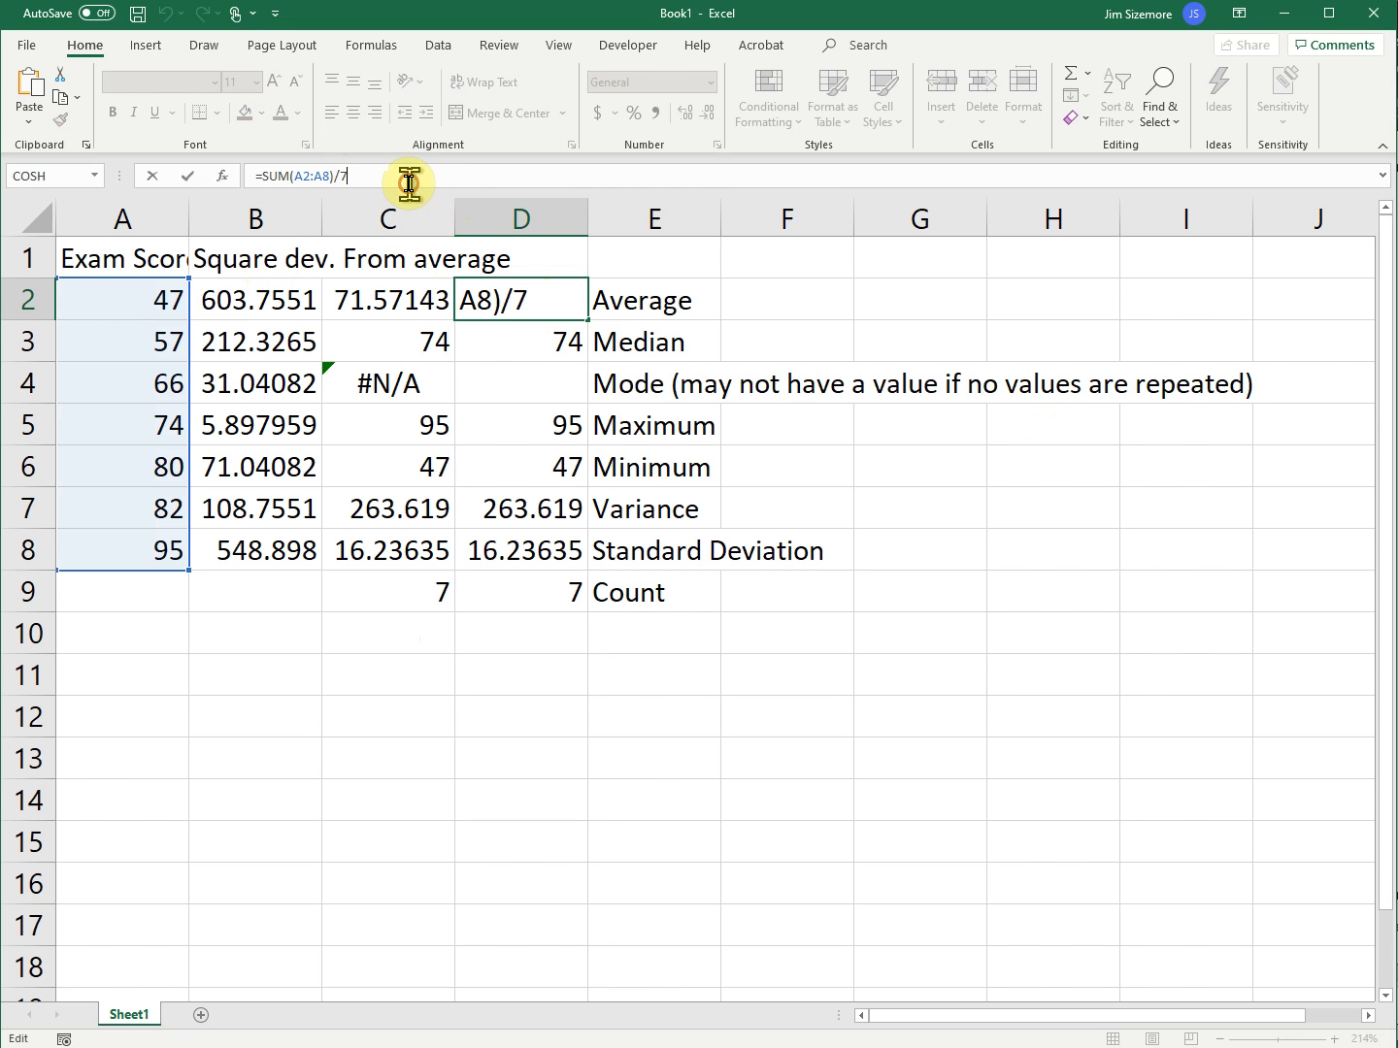
click(416, 629)
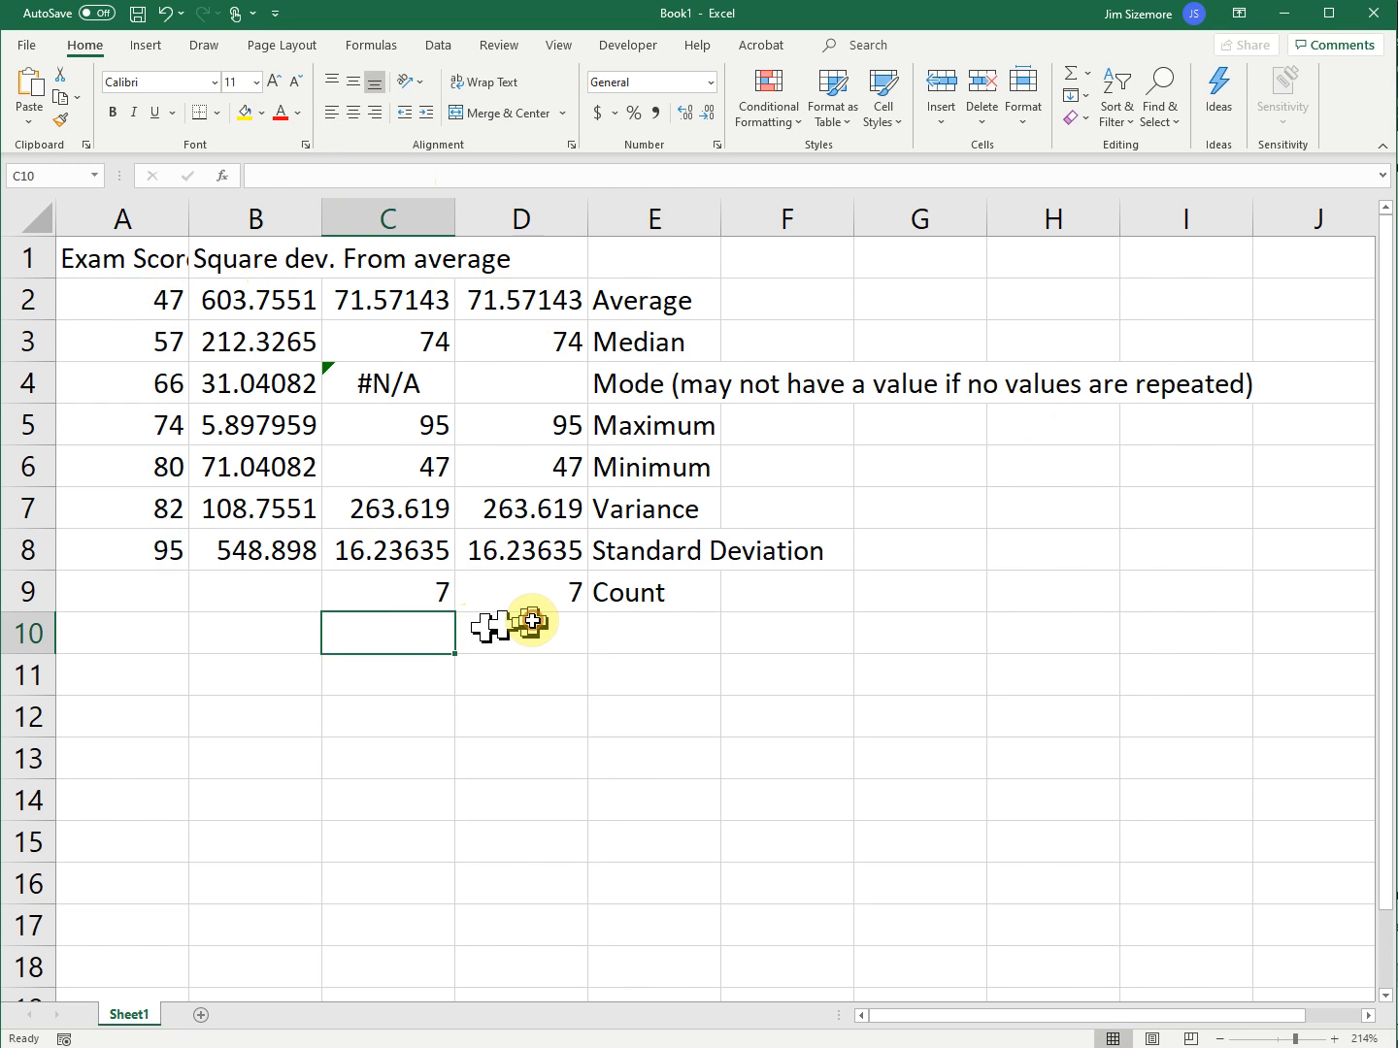
click(561, 621)
key(ctrl+v)
click(658, 629)
text(sum)
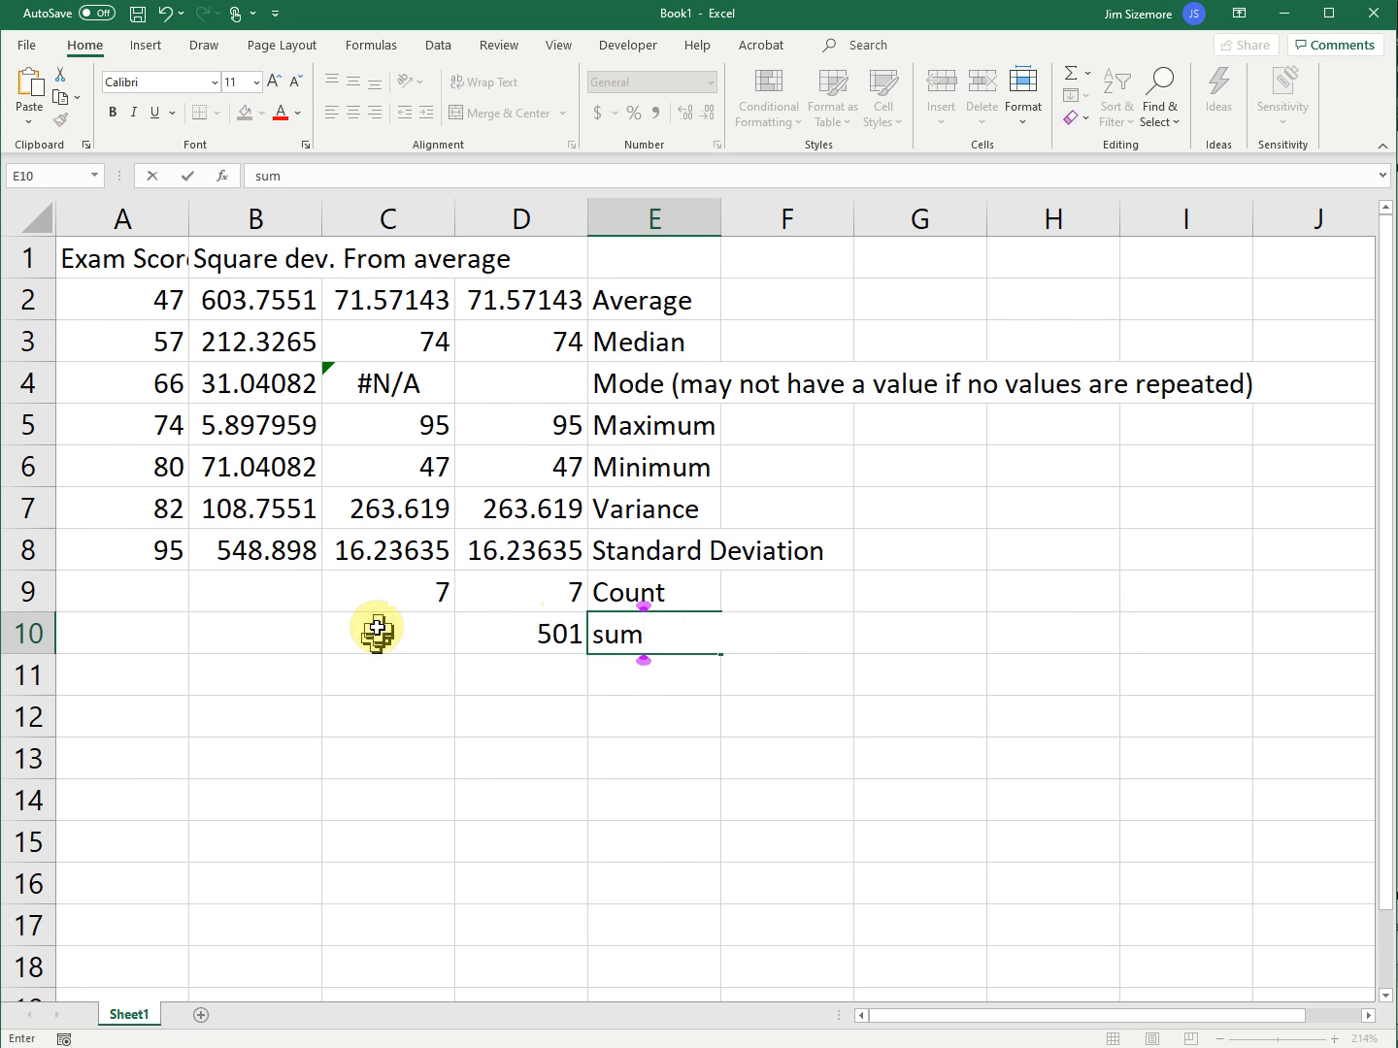
- Paste the same =SUM(A2:A8) formula into C10
click(377, 631)
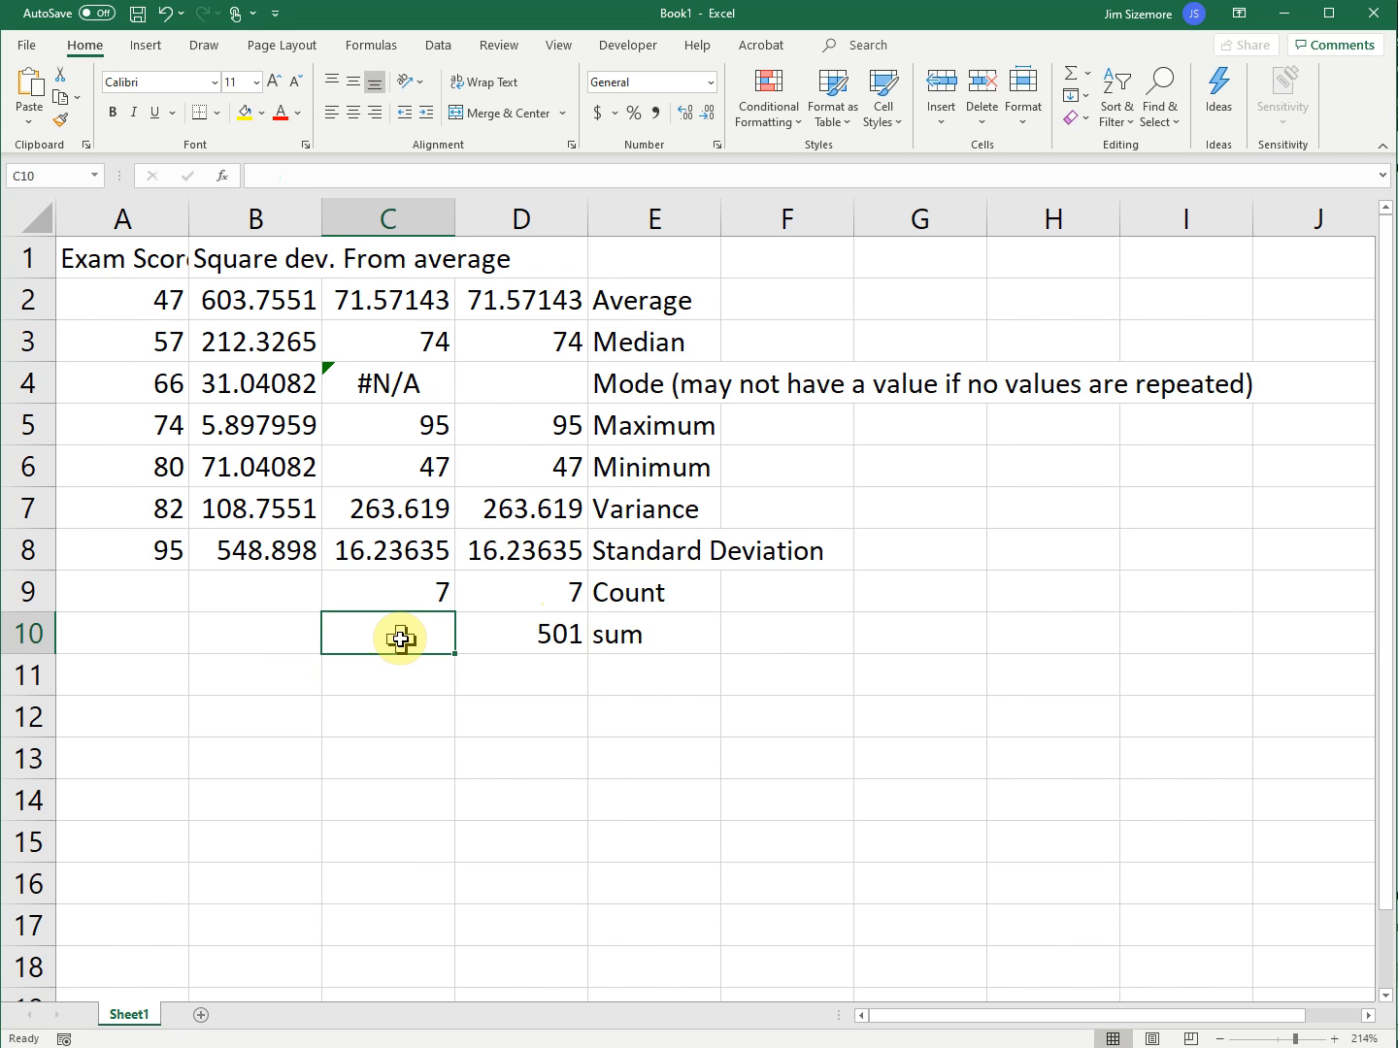
key(ctrl+v)
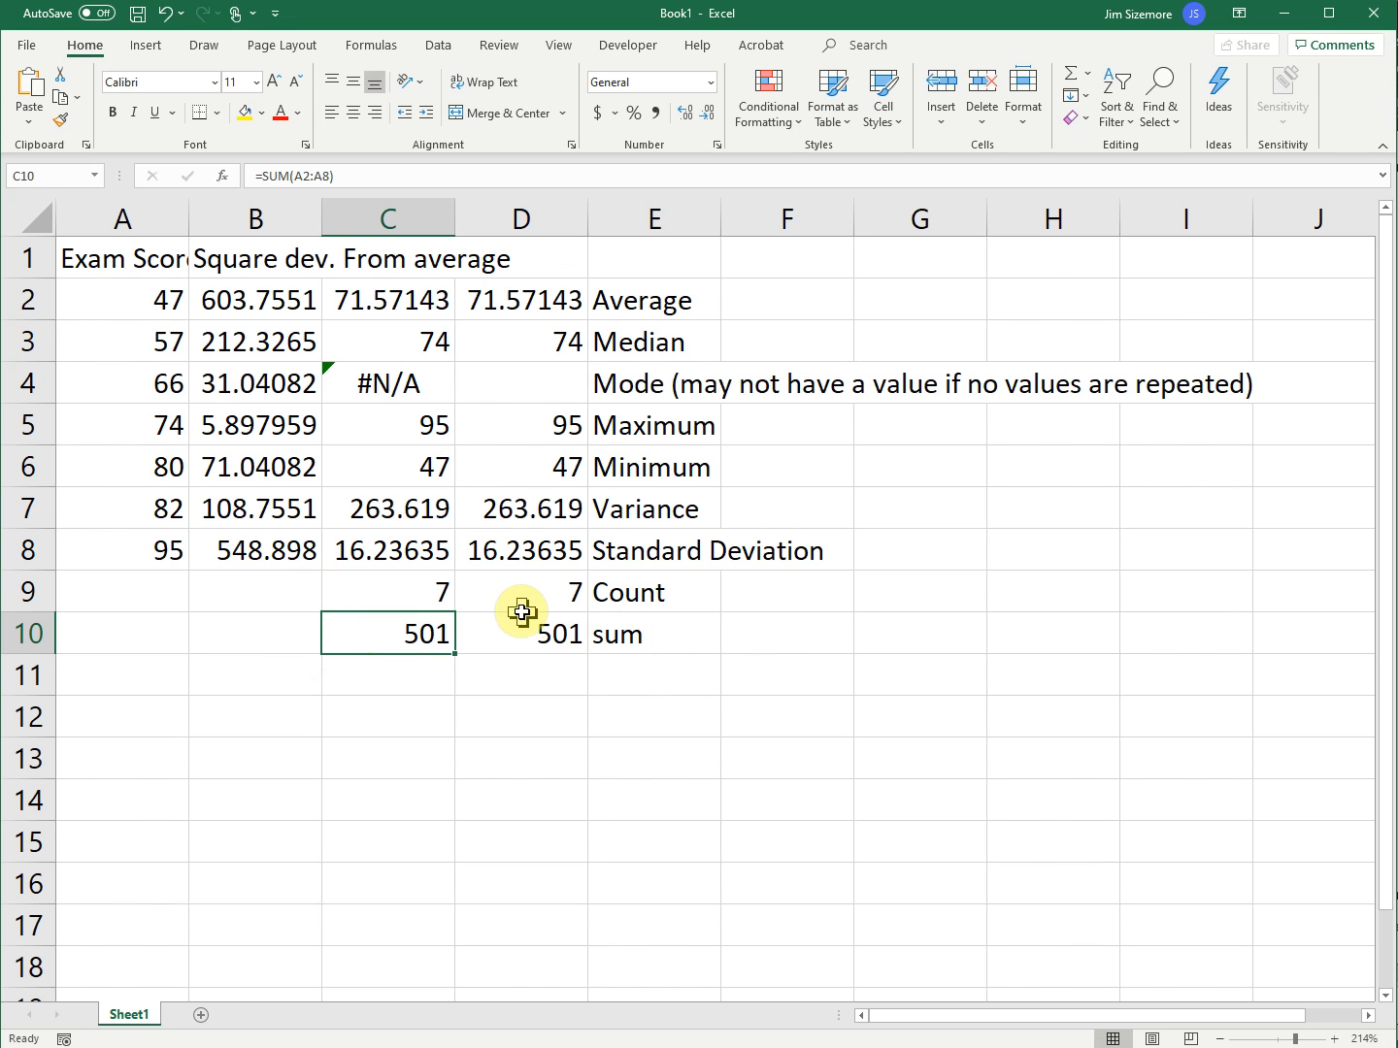
key(Return)
click(427, 636)
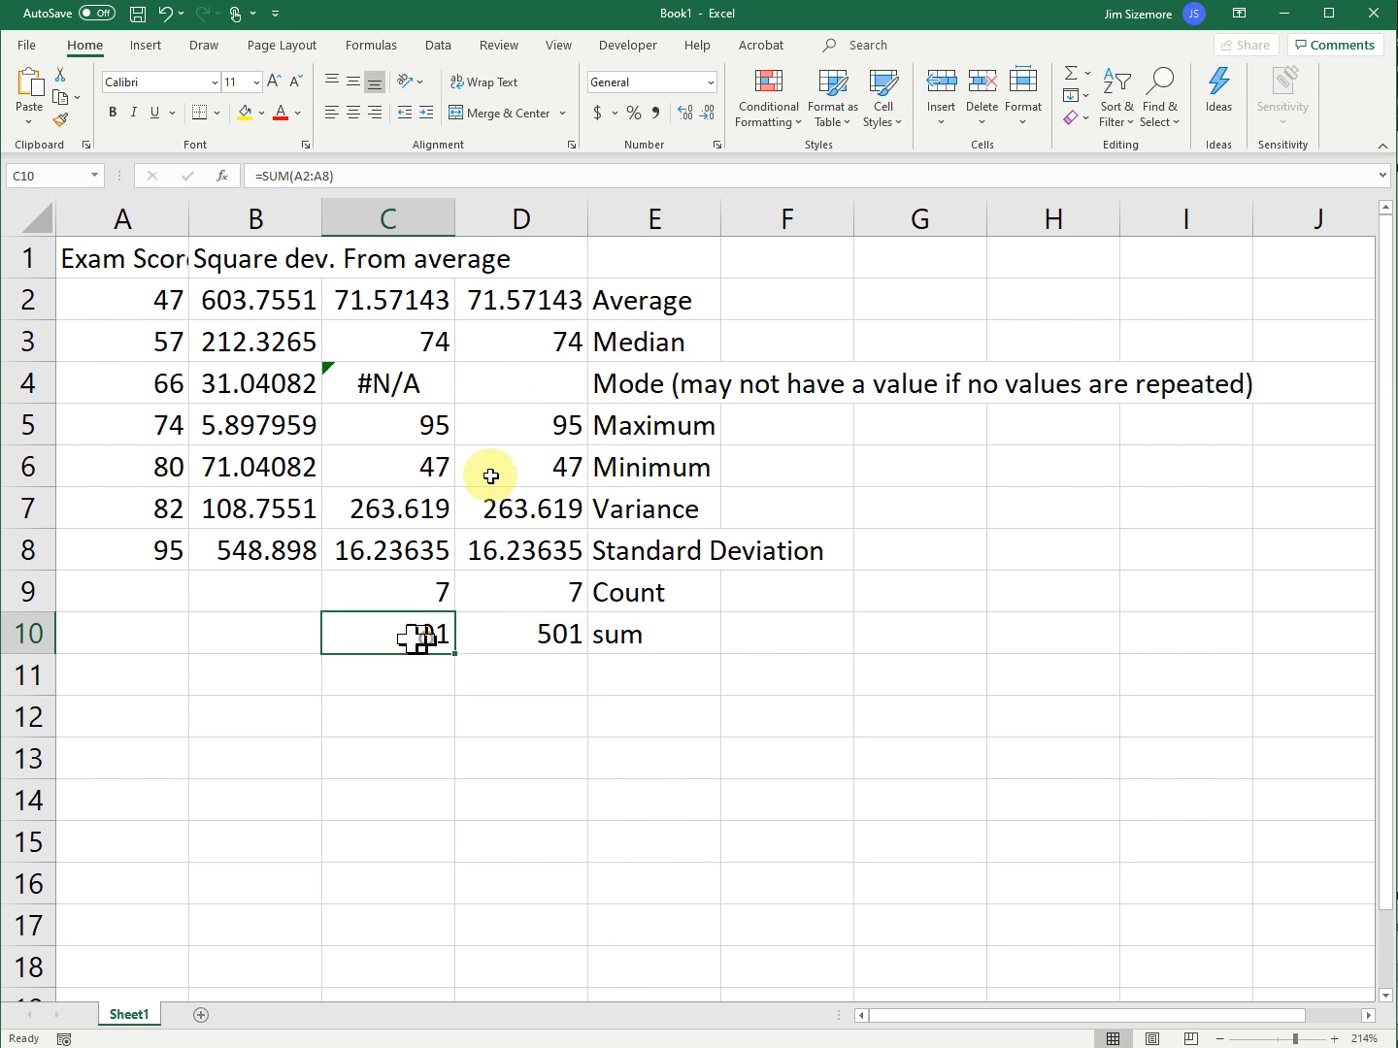
click(363, 180)
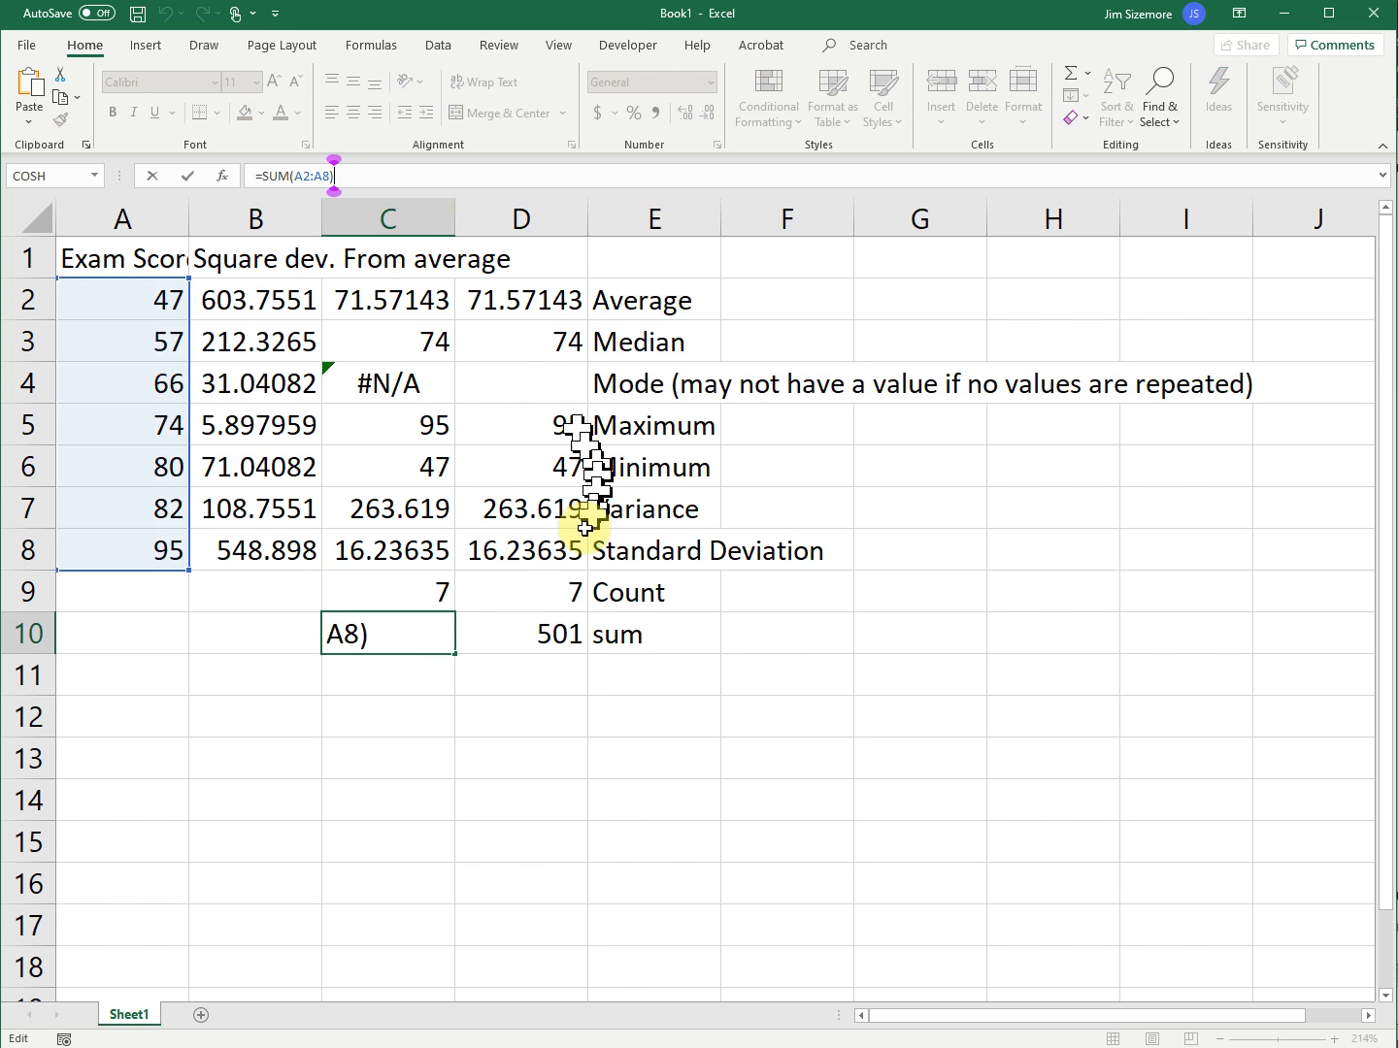
click(529, 632)
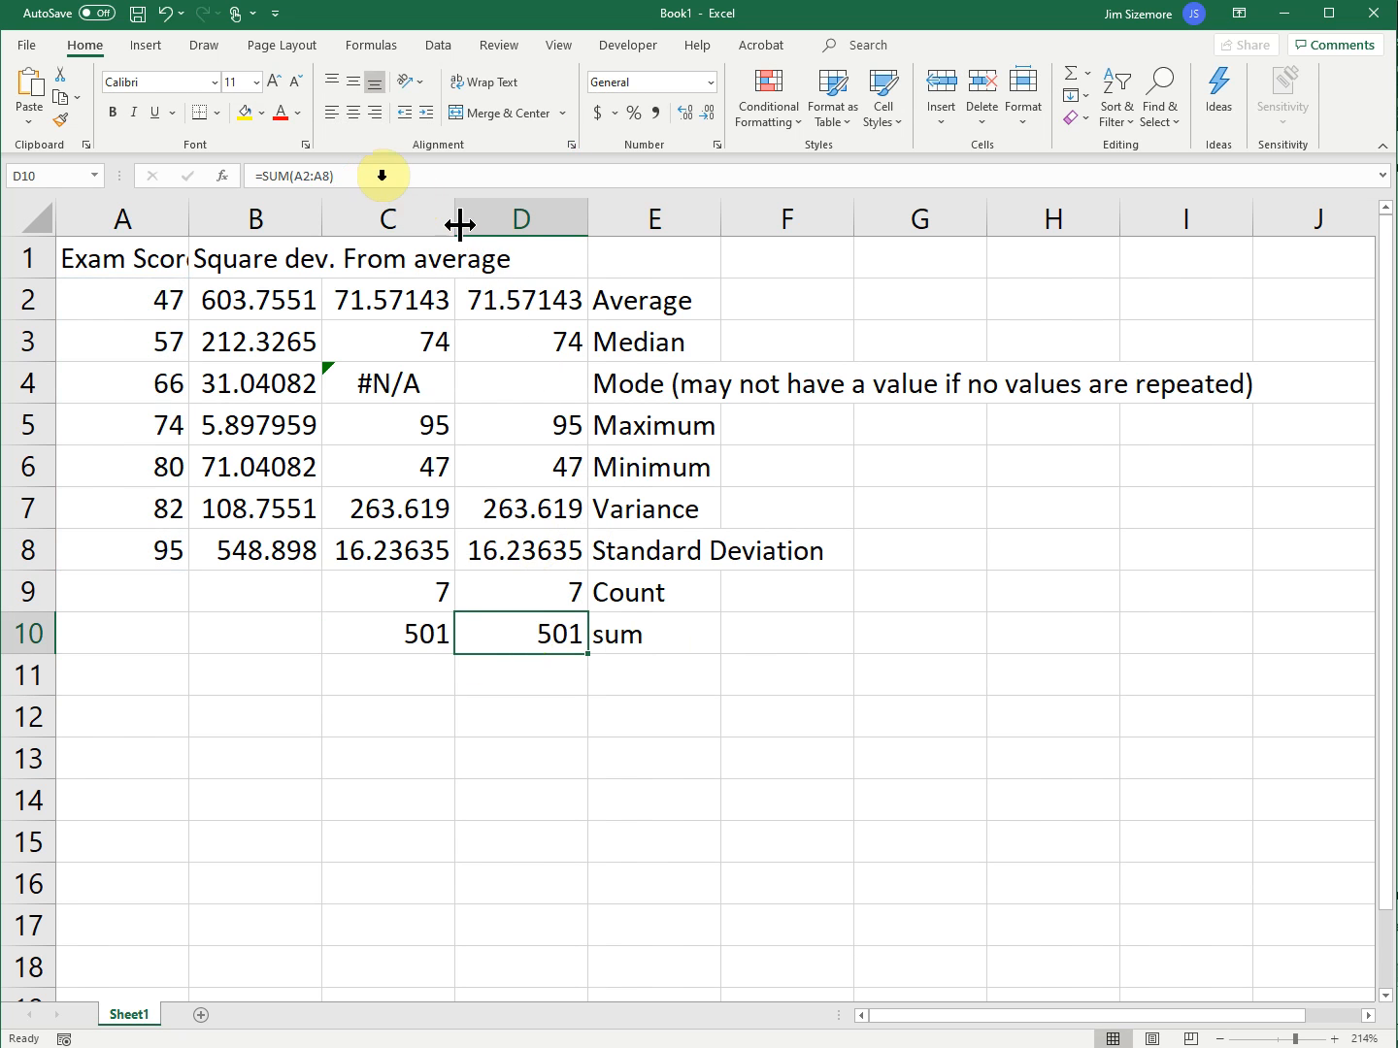
click(370, 162)
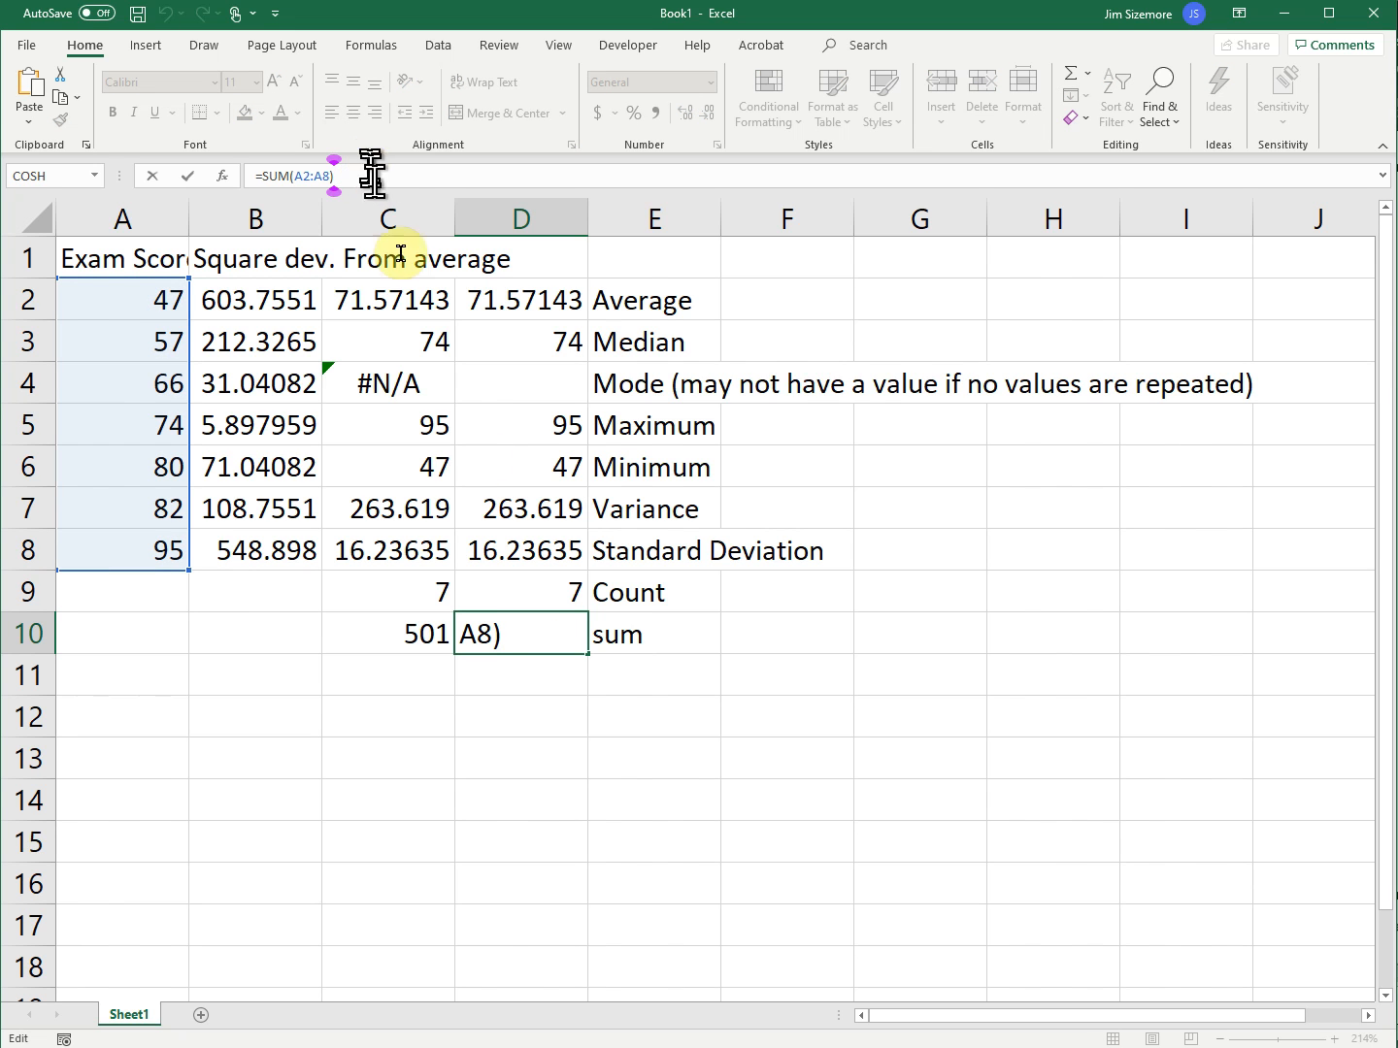
drag(497, 633, 453, 645)
click(458, 641)
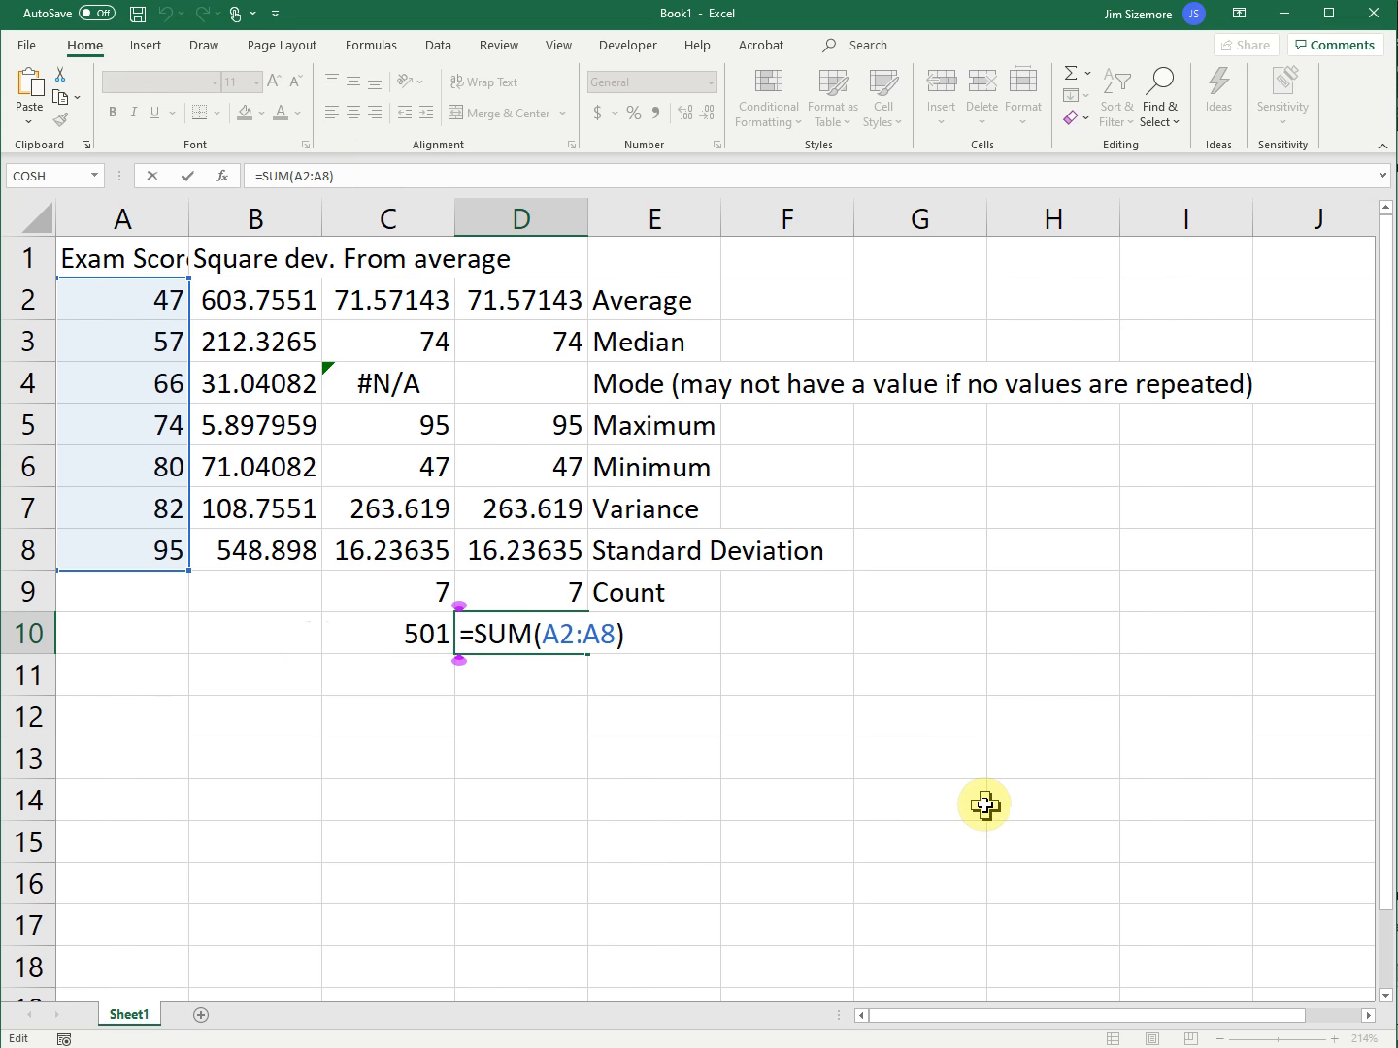
text(=)
click(525, 555)
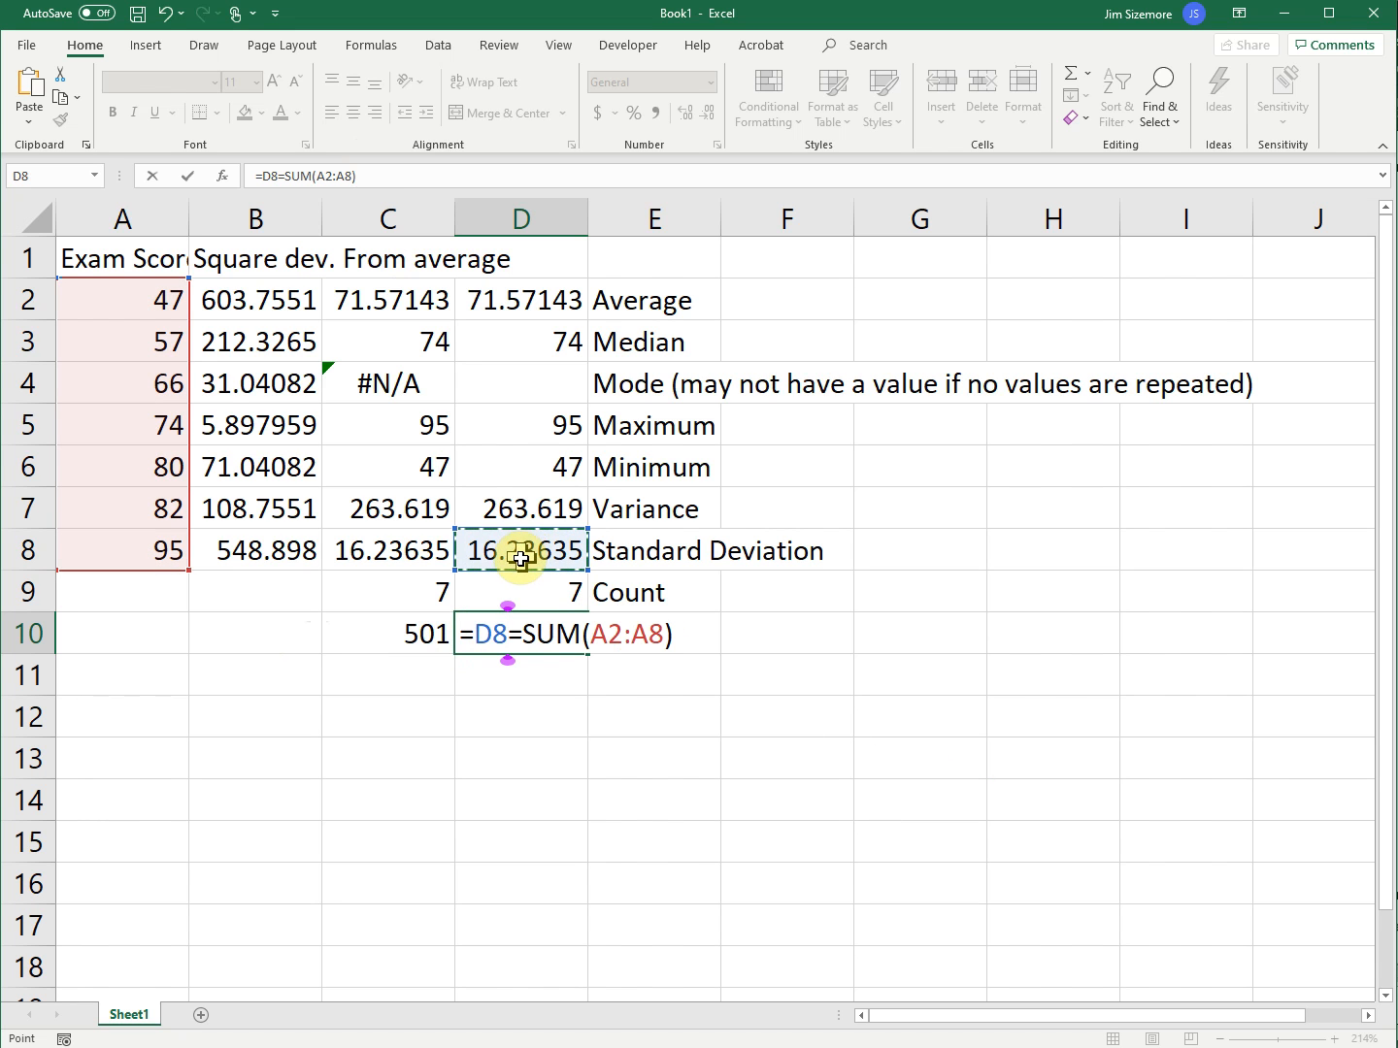
key(BackSpace)
key(BackSpace)
key(BackSpace)
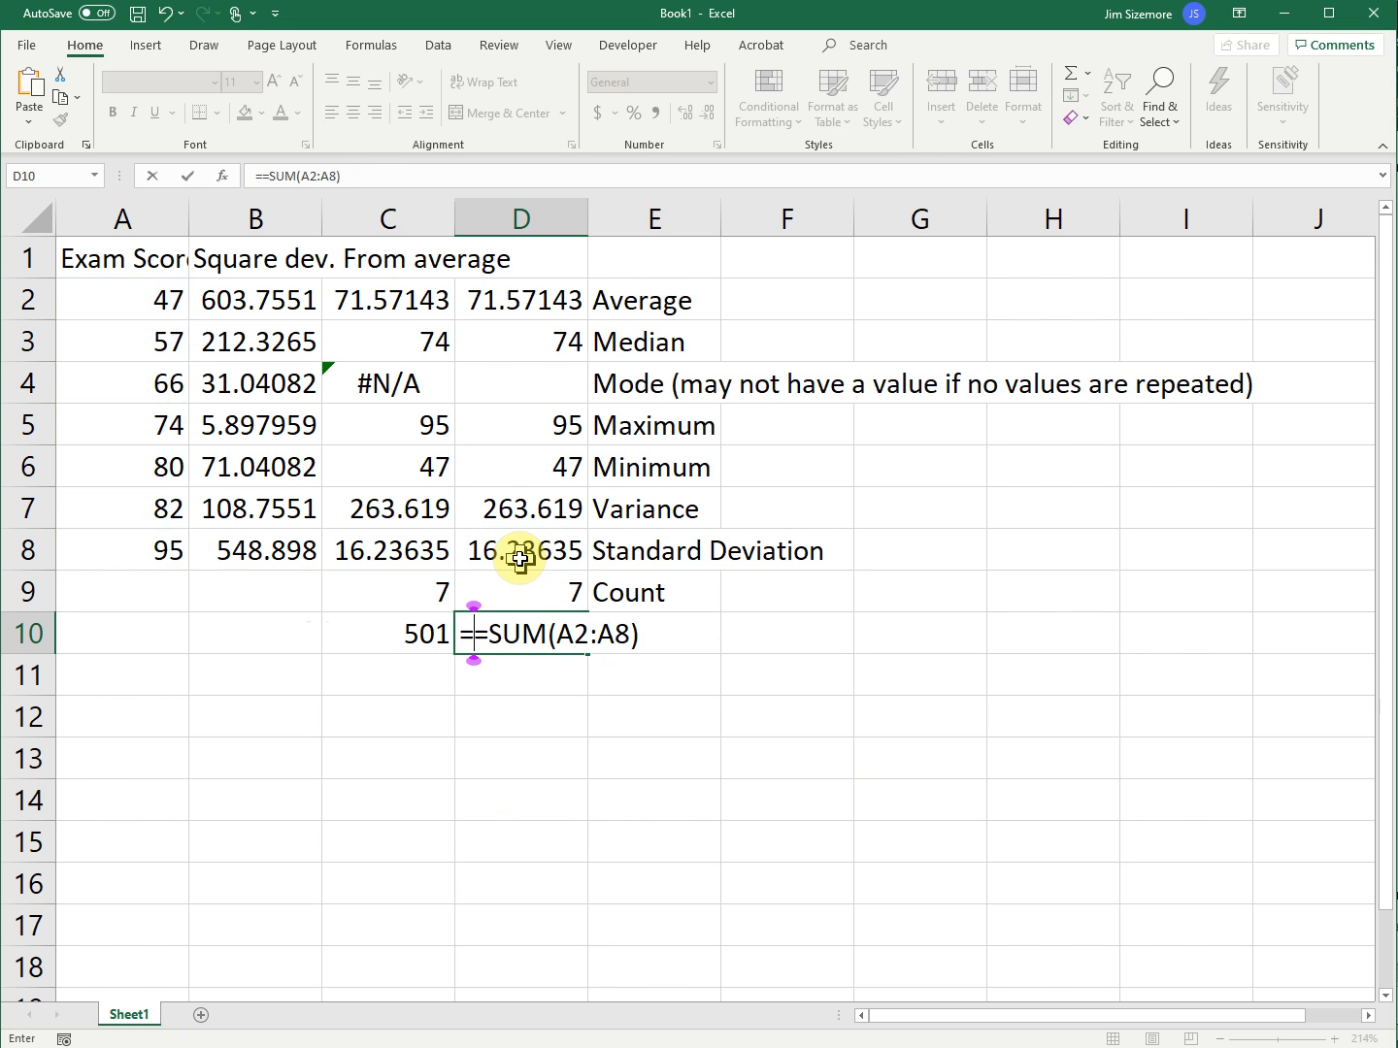
key(Return)
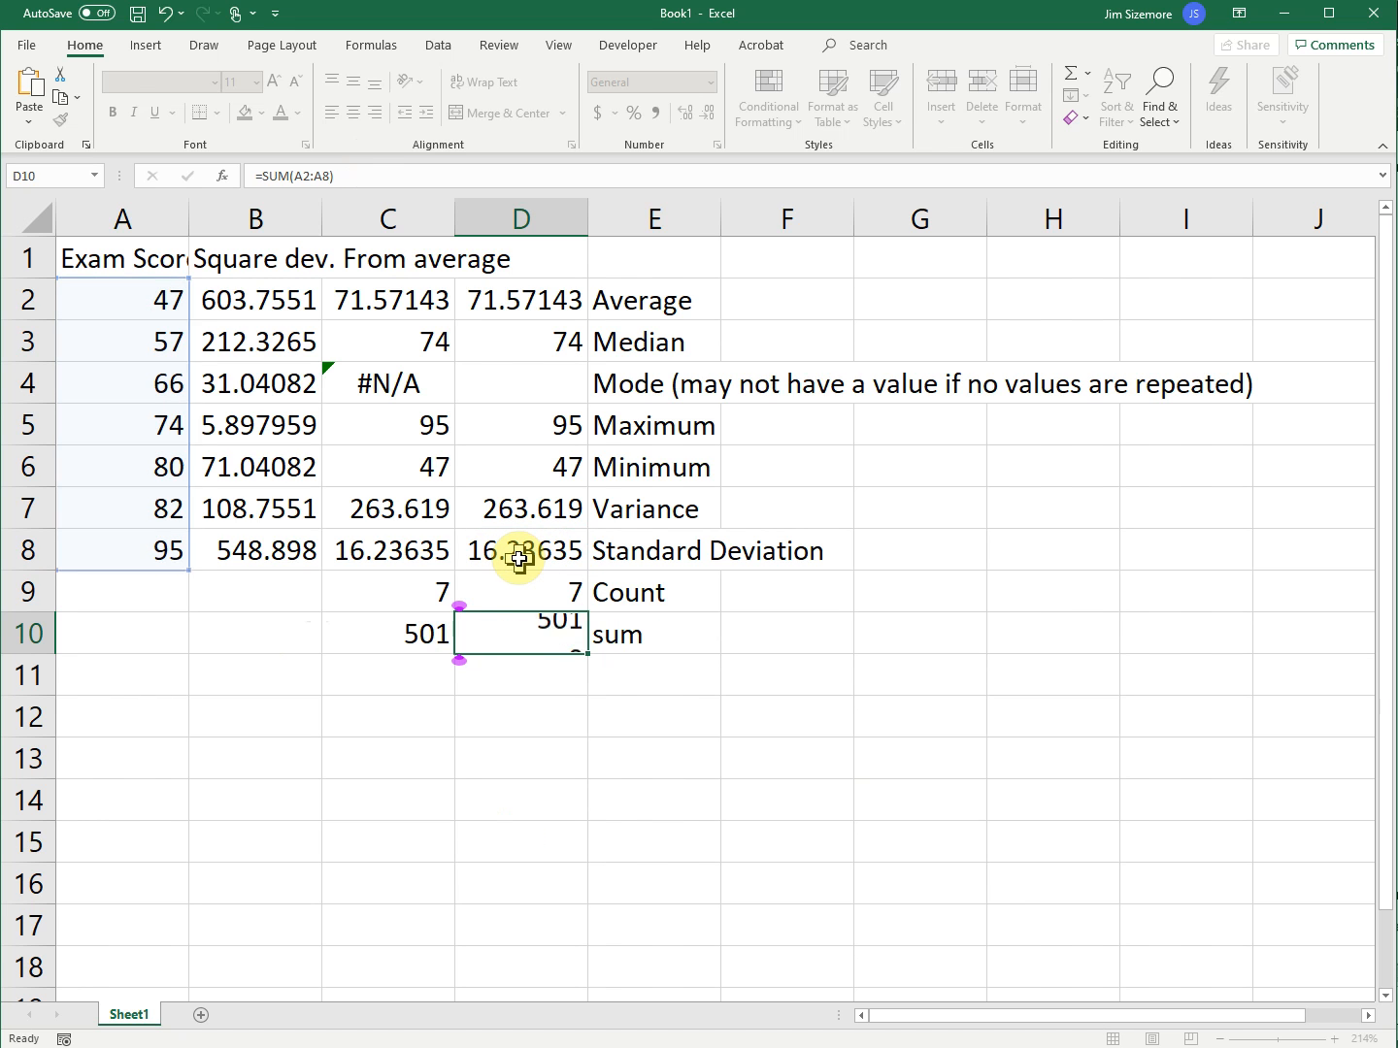
click(520, 558)
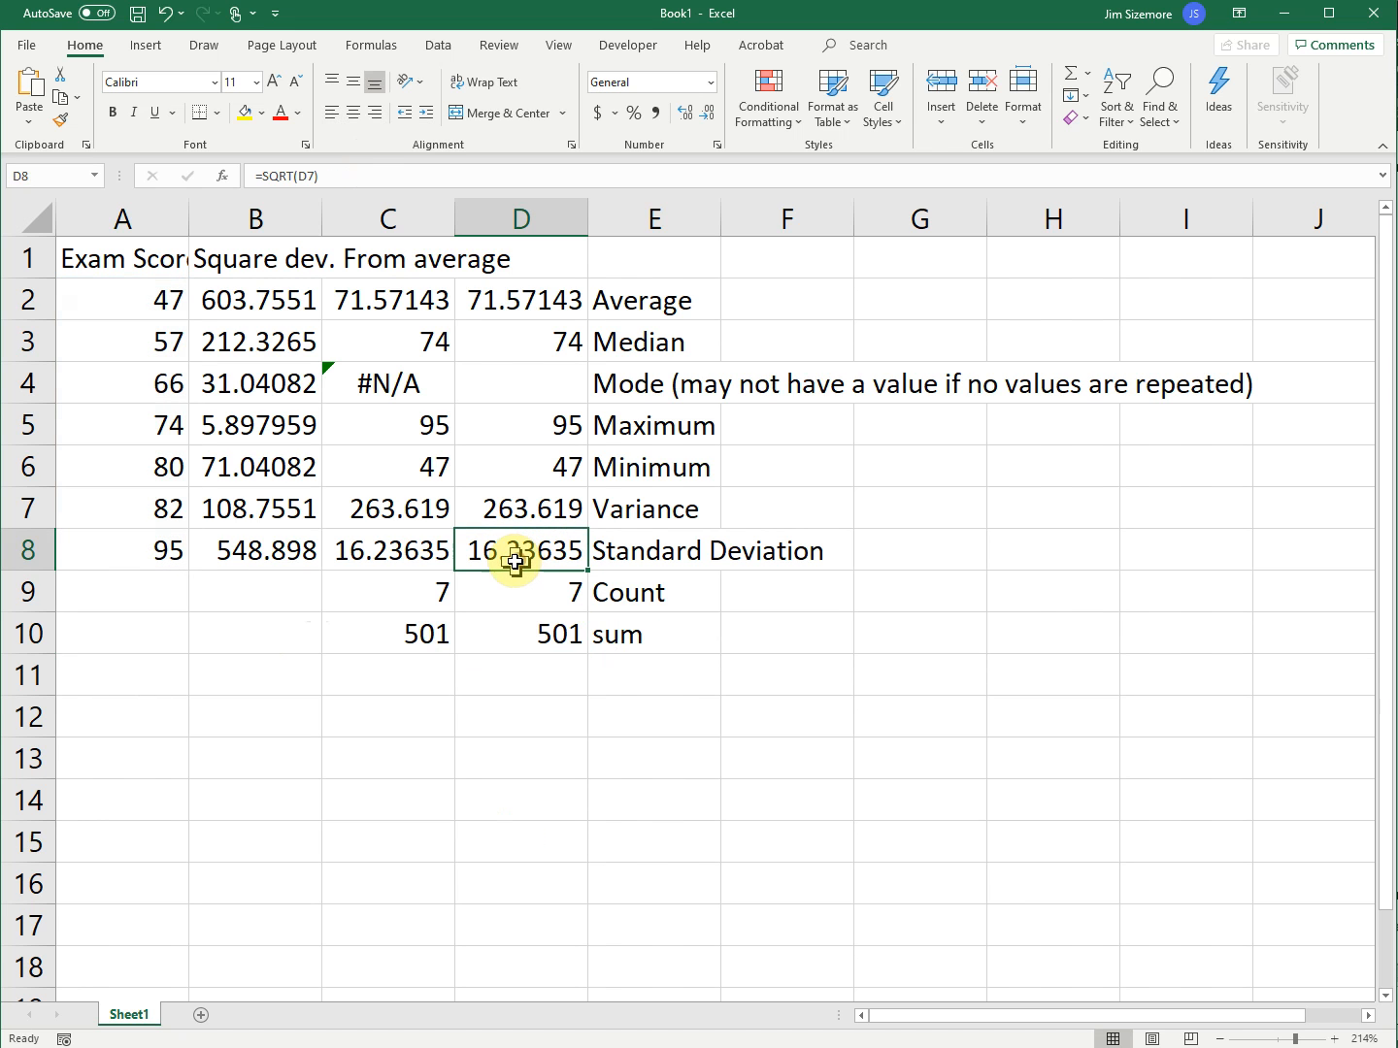
click(286, 176)
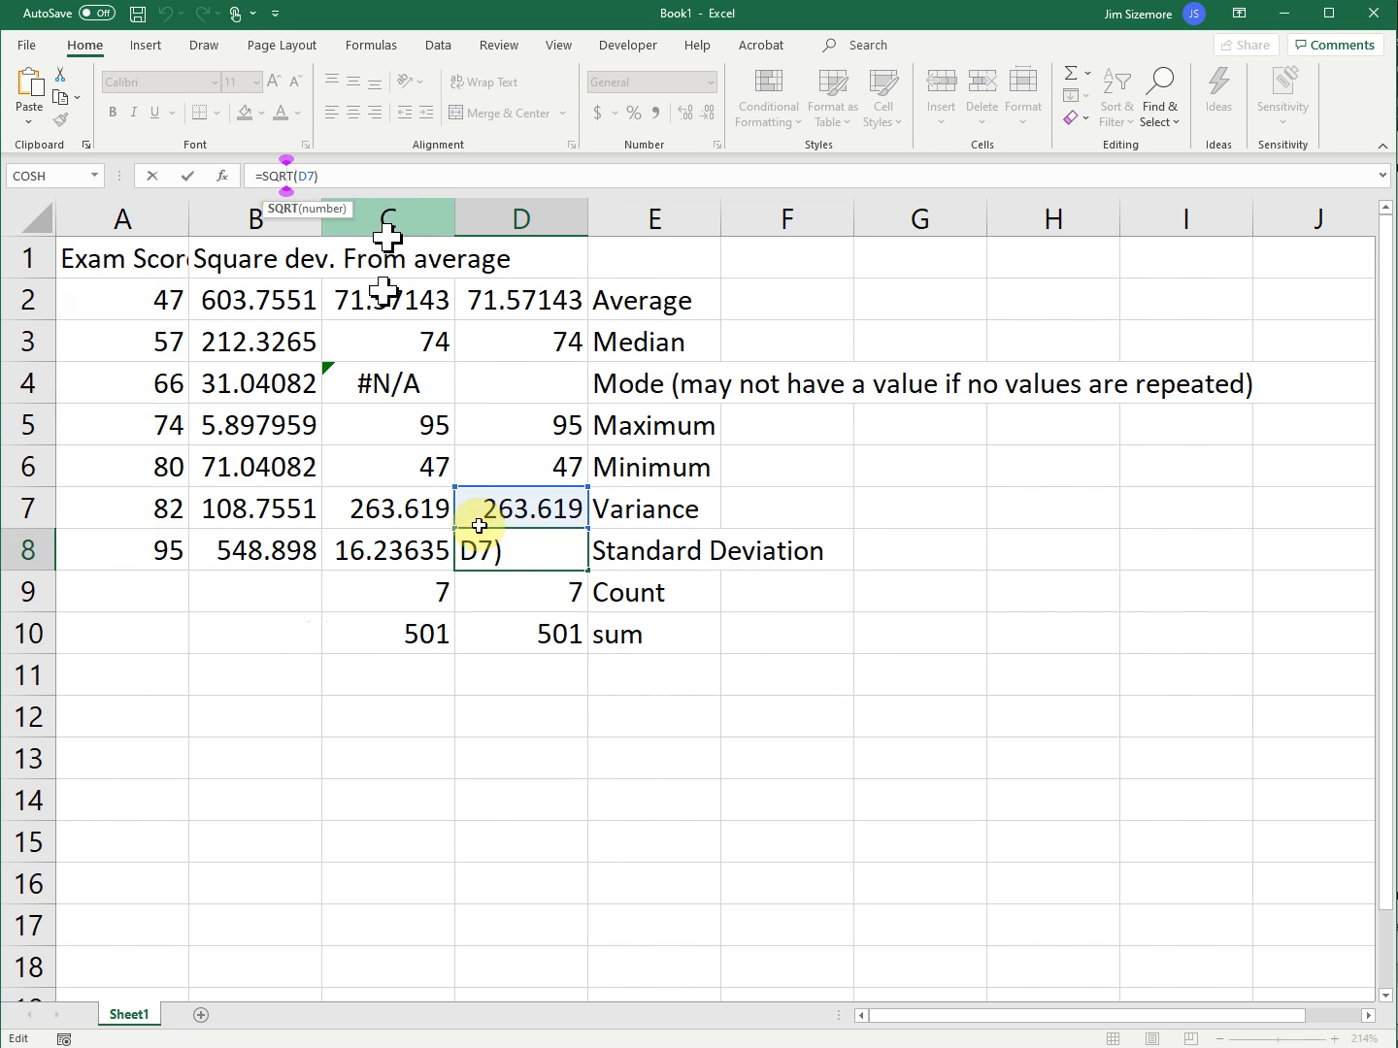
drag(497, 551, 353, 550)
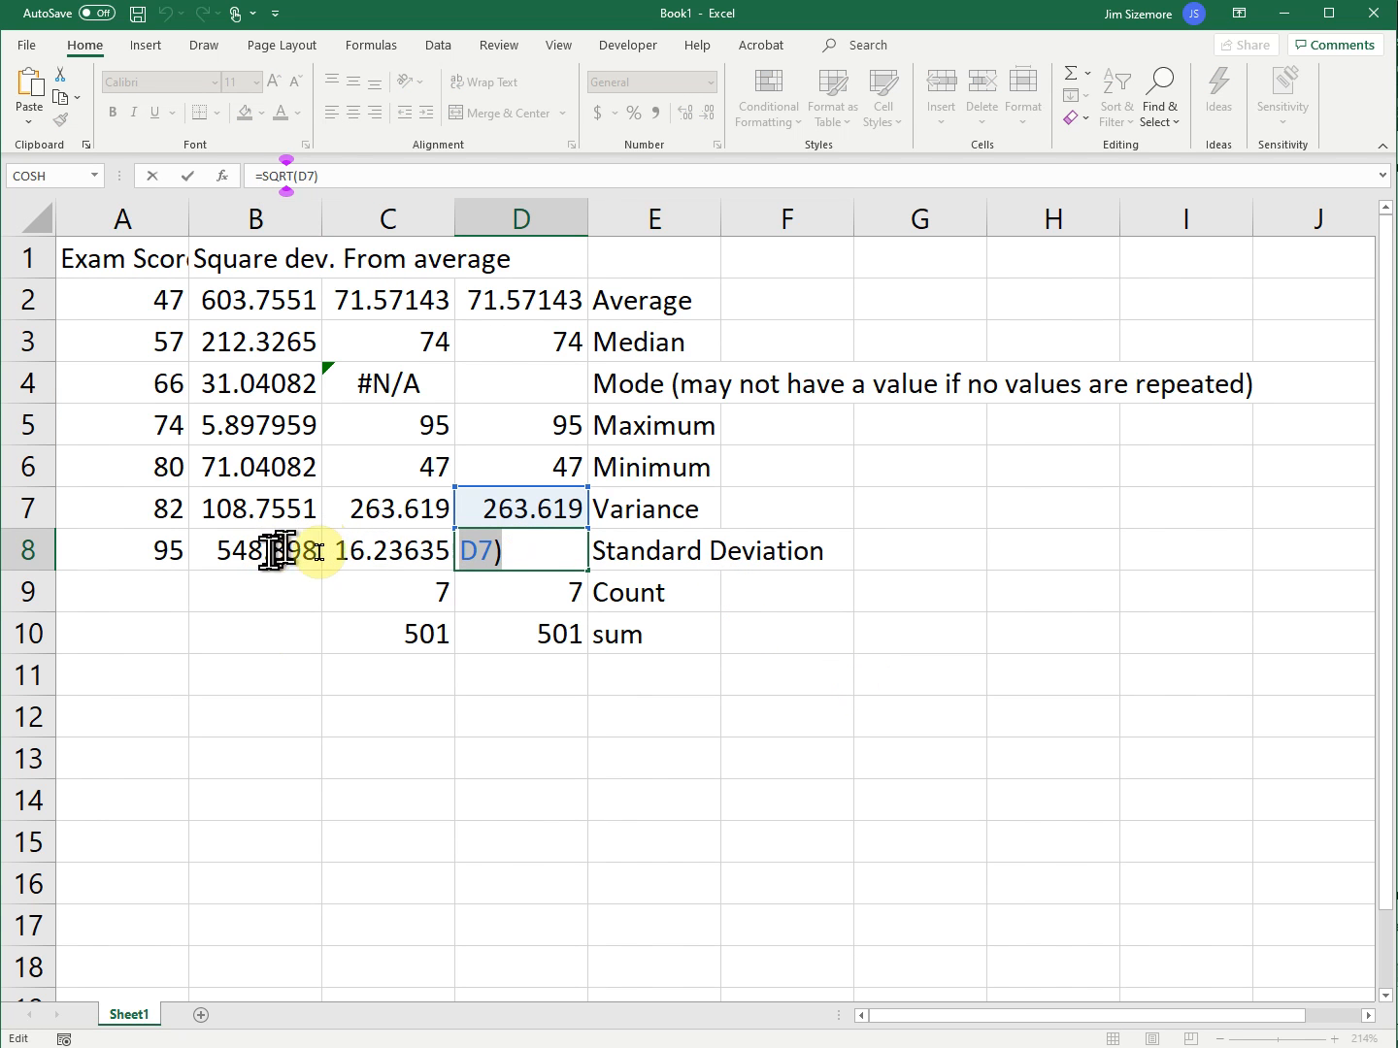
click(417, 554)
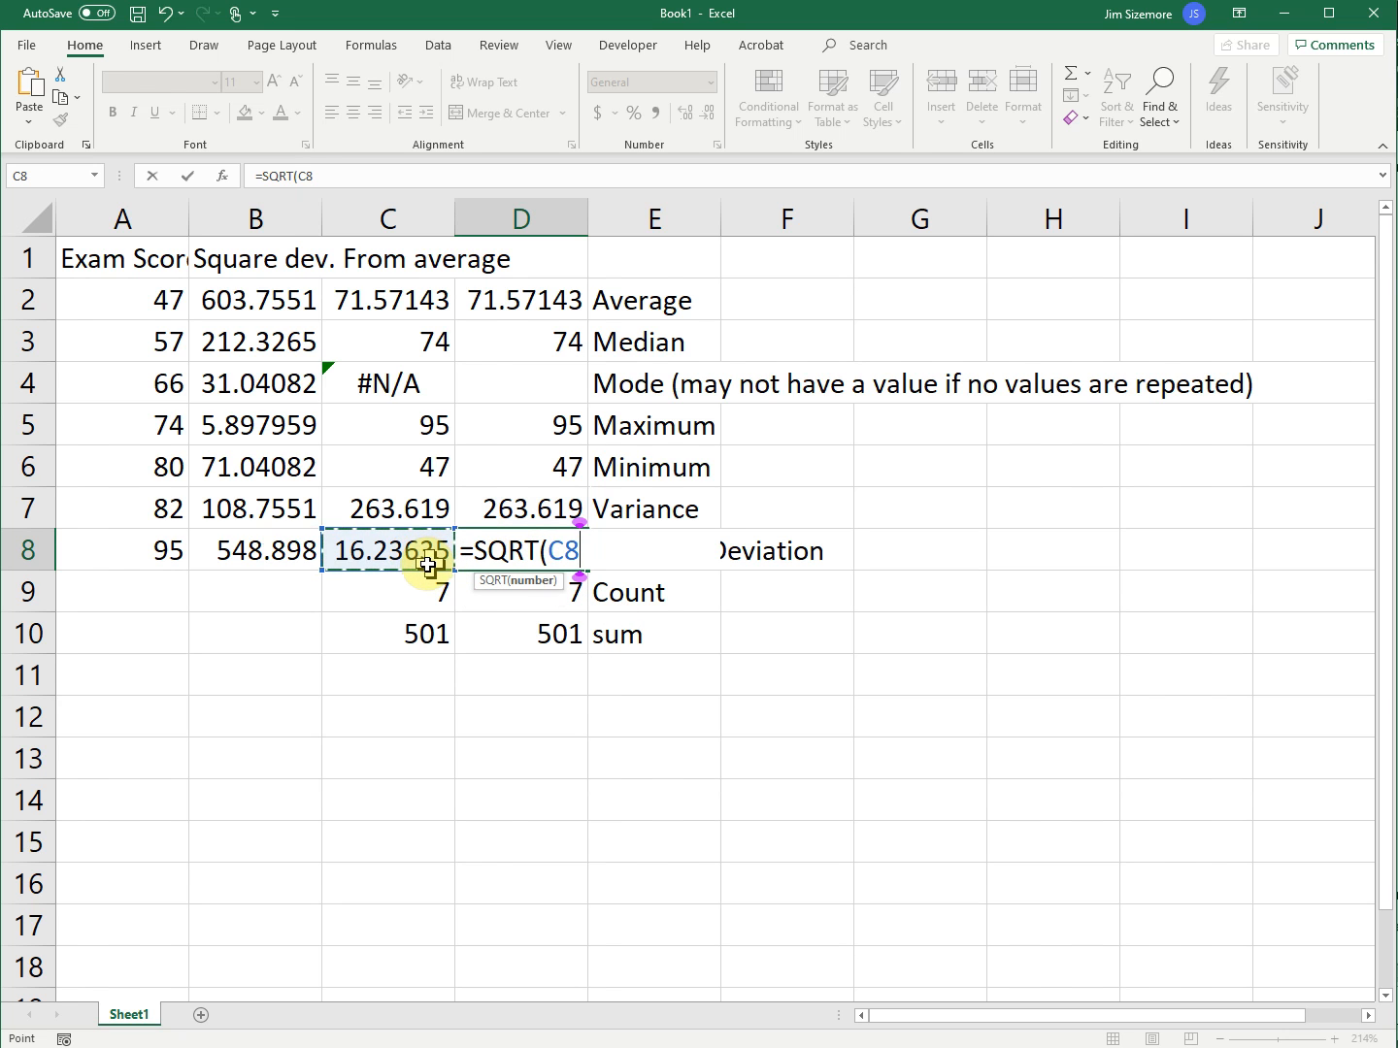
key(Return)
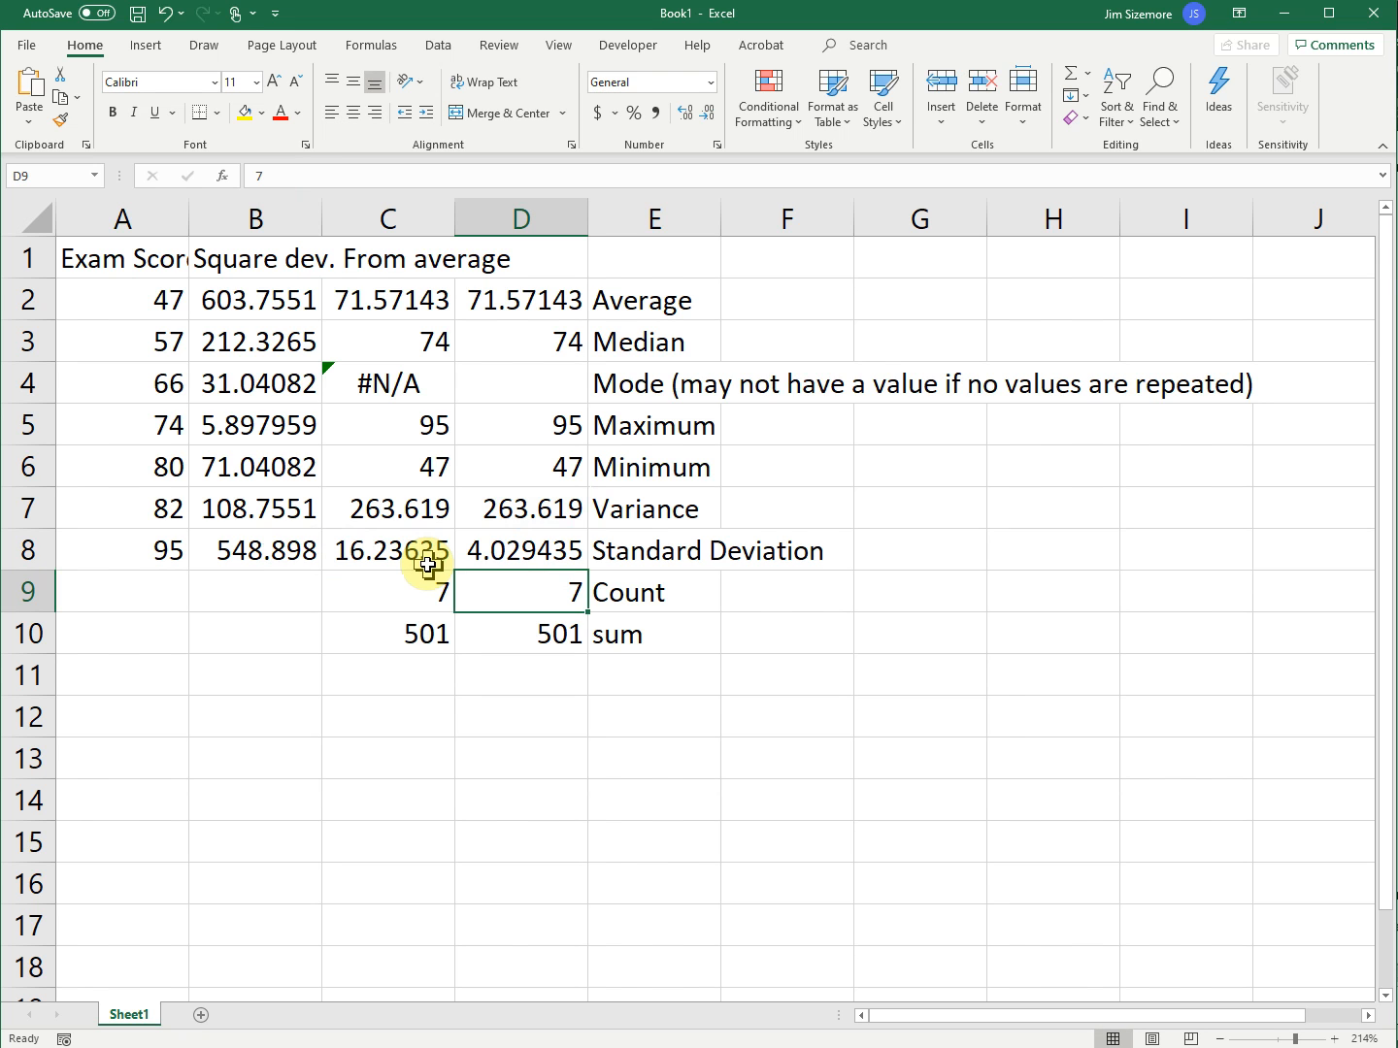
key(ctrl+z)
- Examine the function formulas for the standard deviation, count and sum in C8, C9 and C10
click(422, 549)
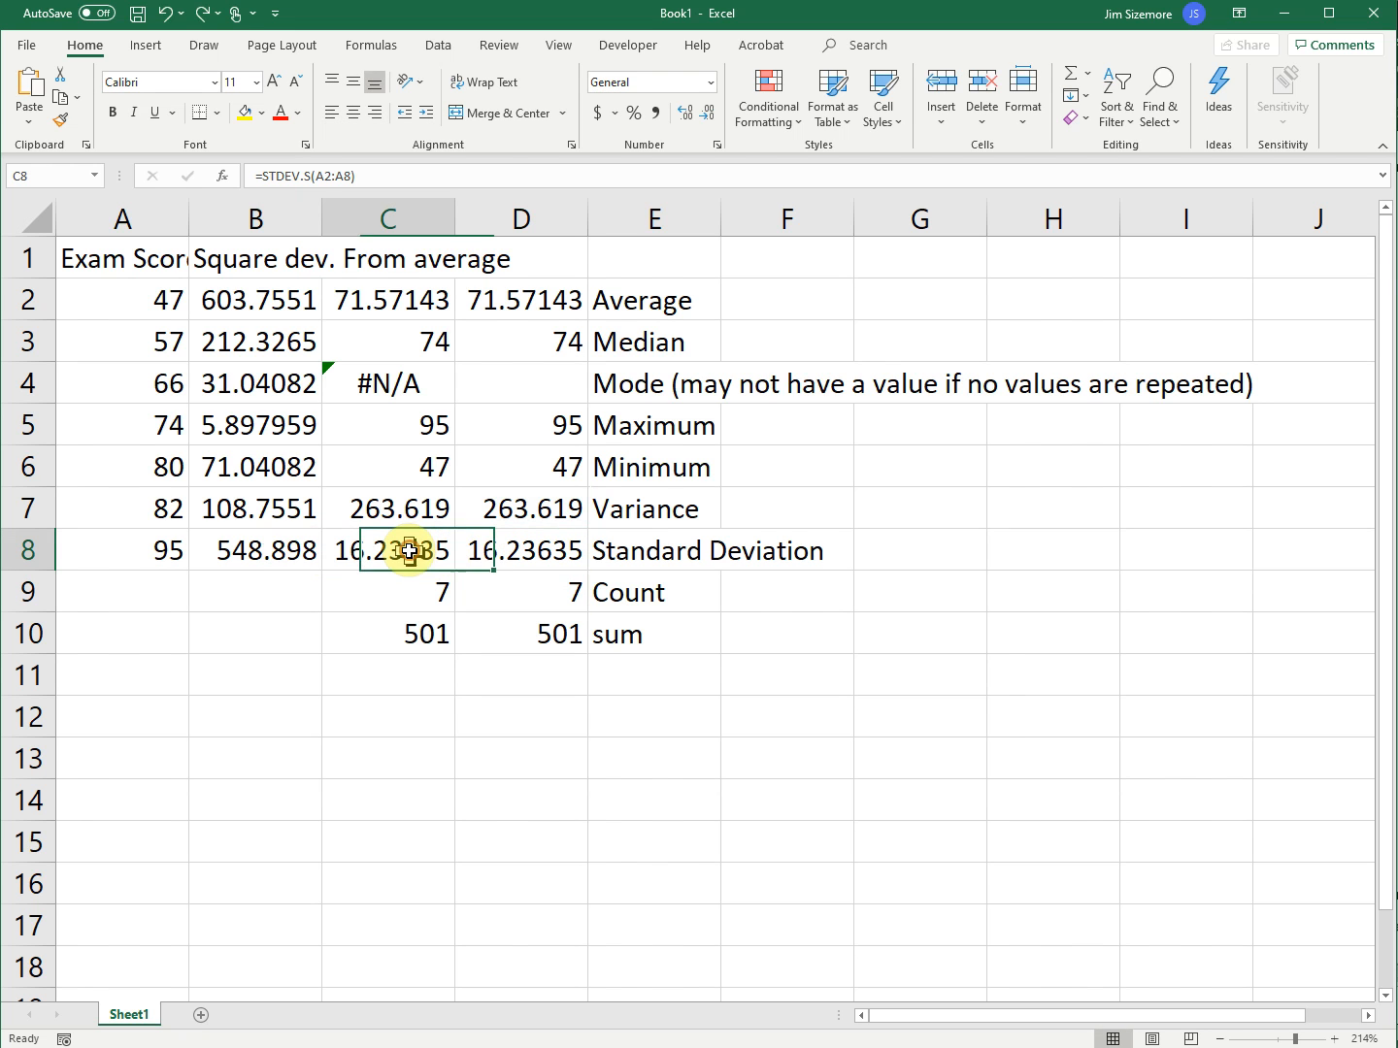
click(371, 177)
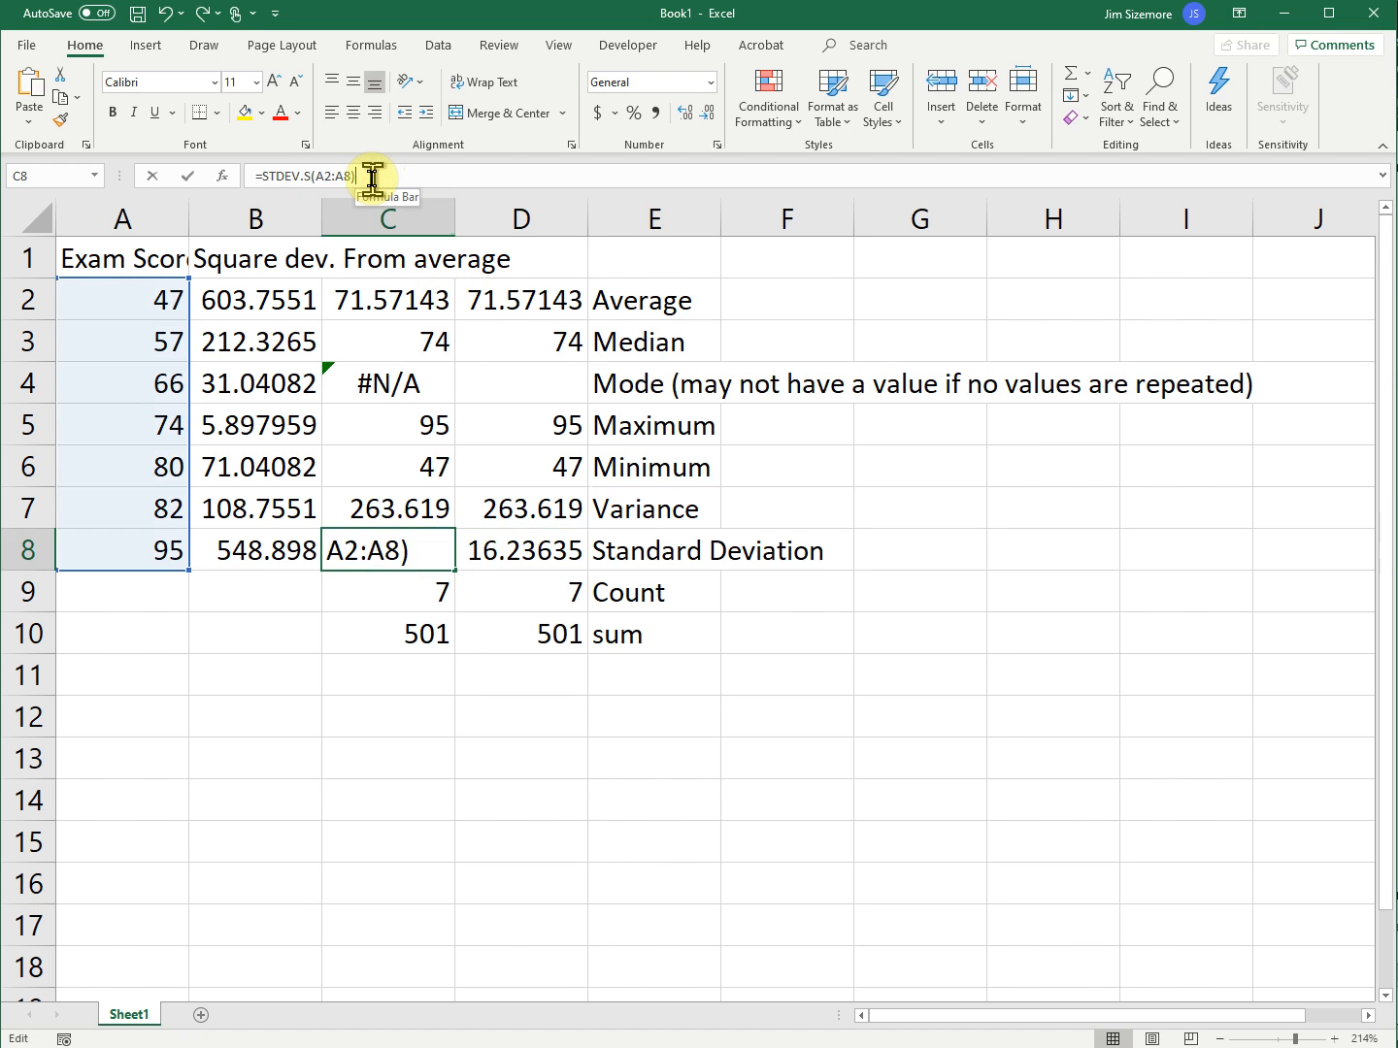
drag(372, 177, 194, 165)
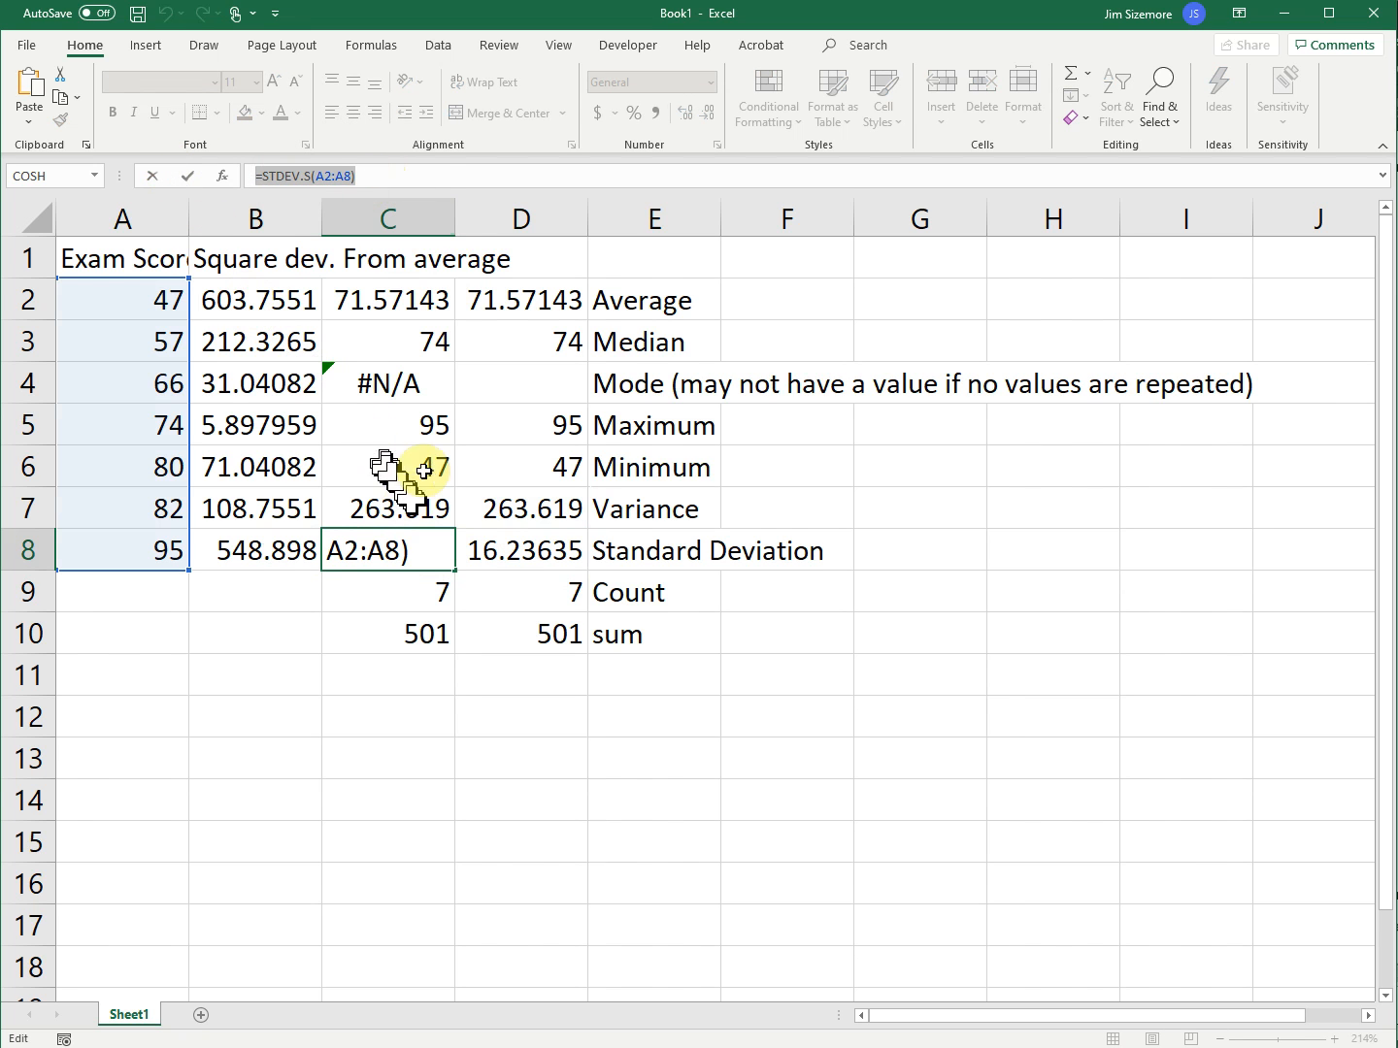
click(409, 179)
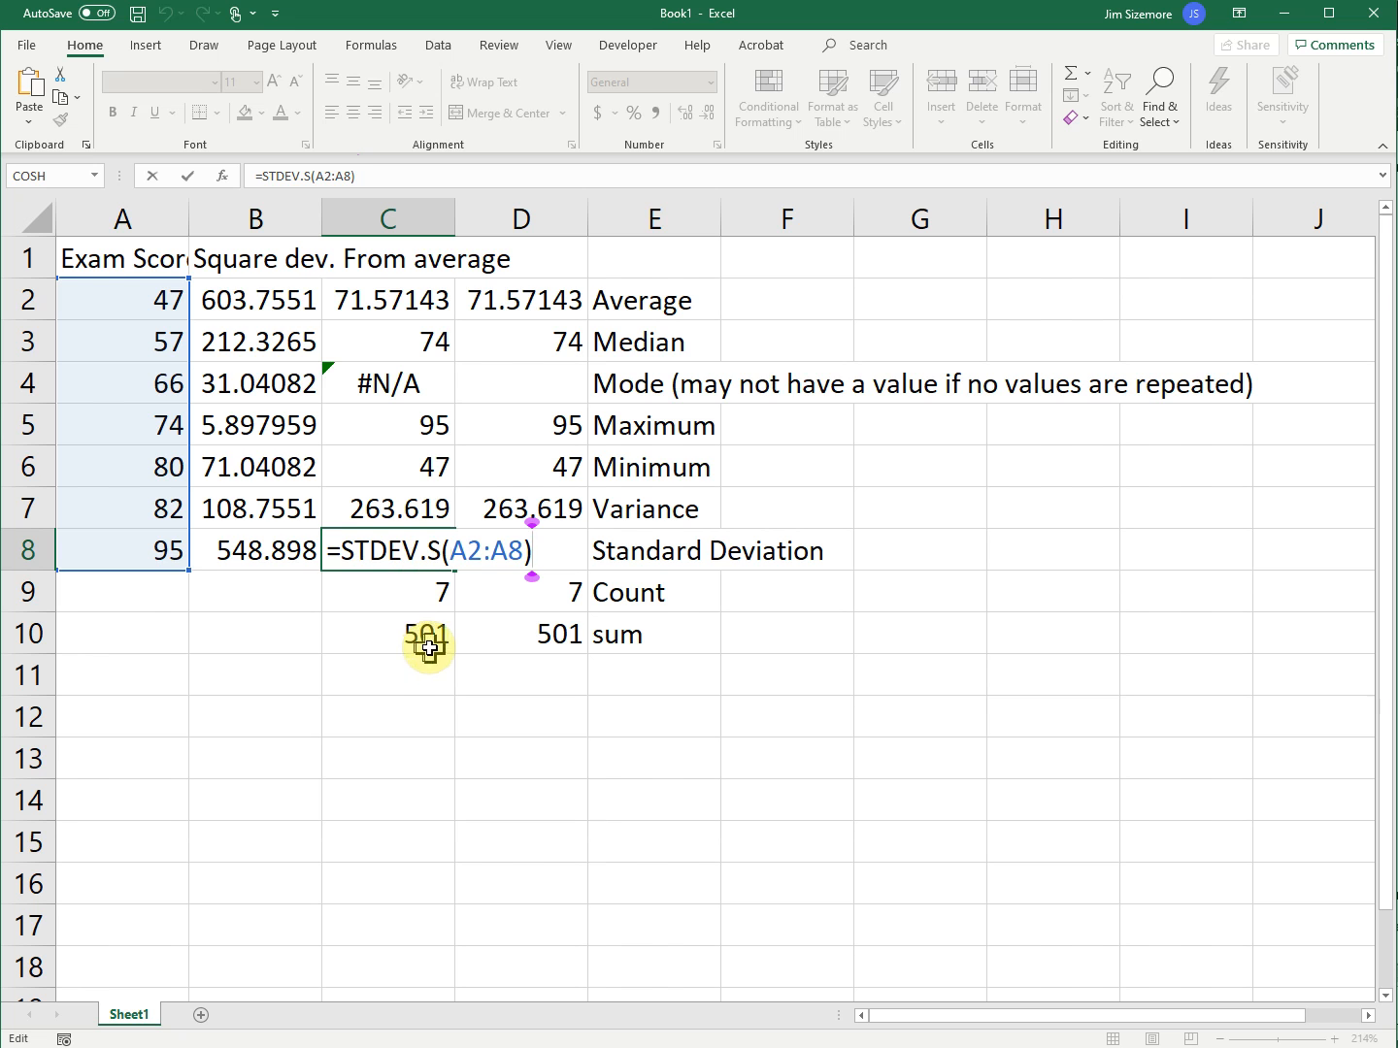
key(Escape)
click(401, 596)
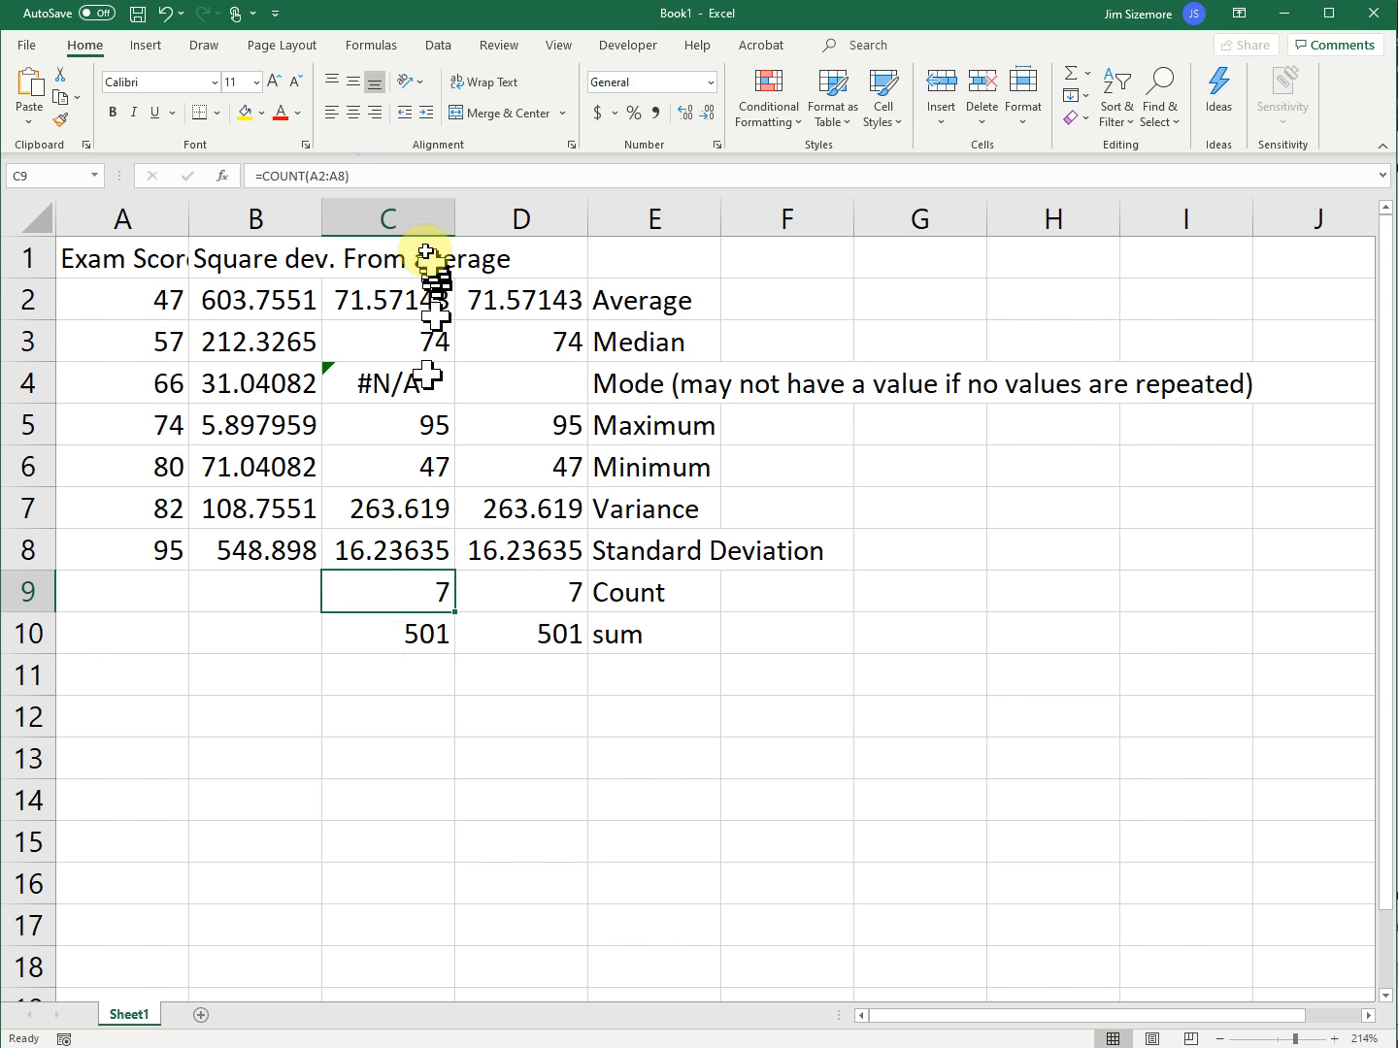
click(381, 179)
click(380, 180)
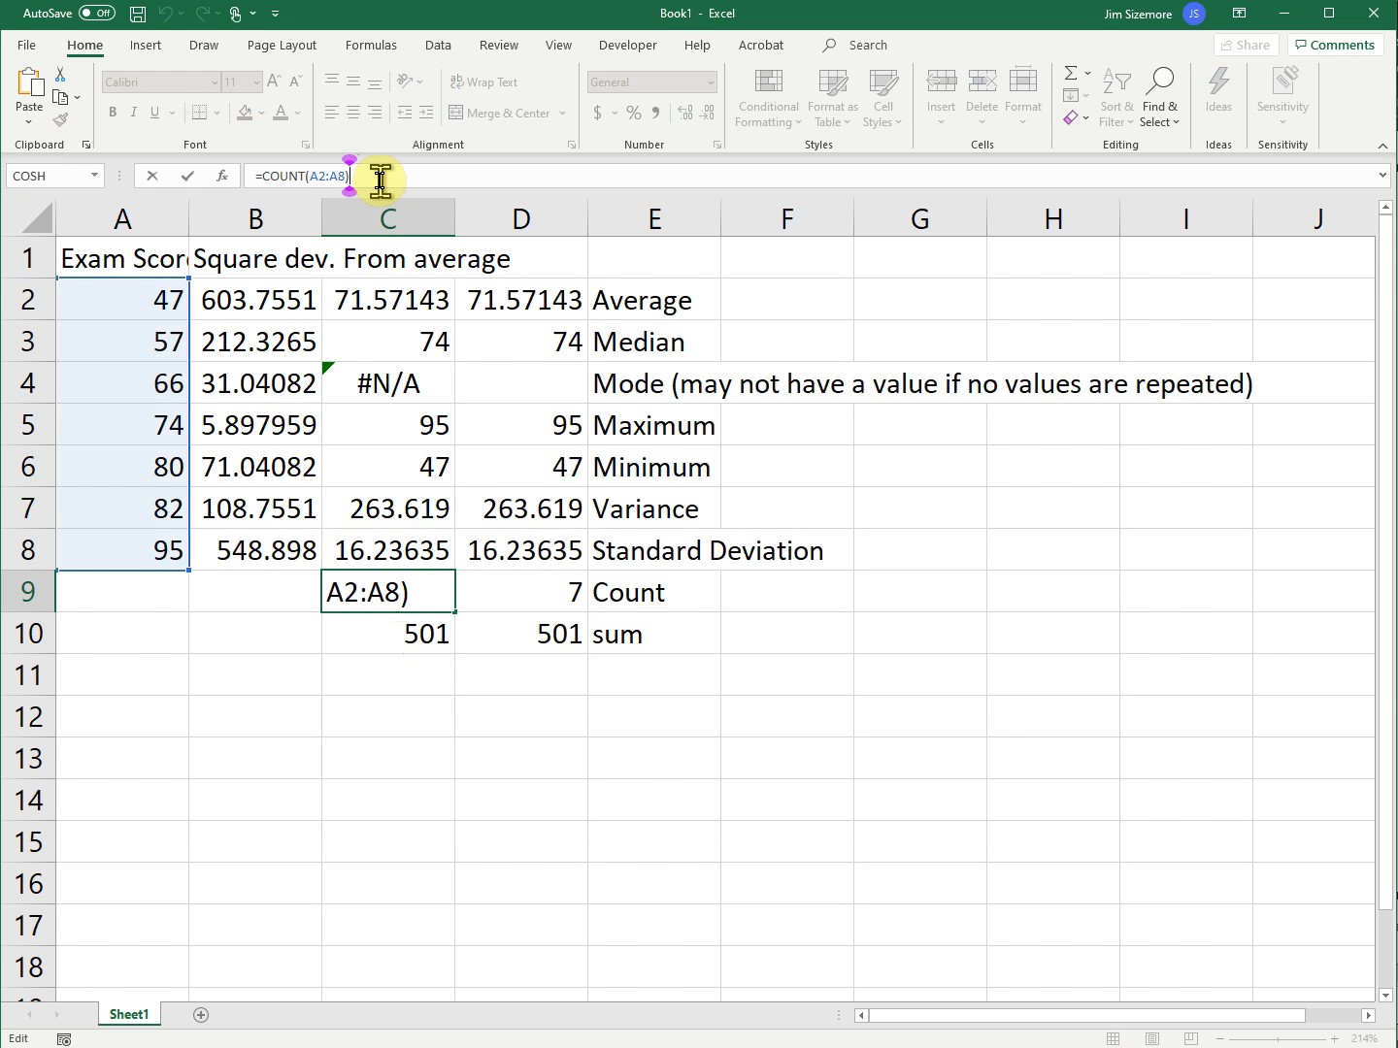
click(420, 598)
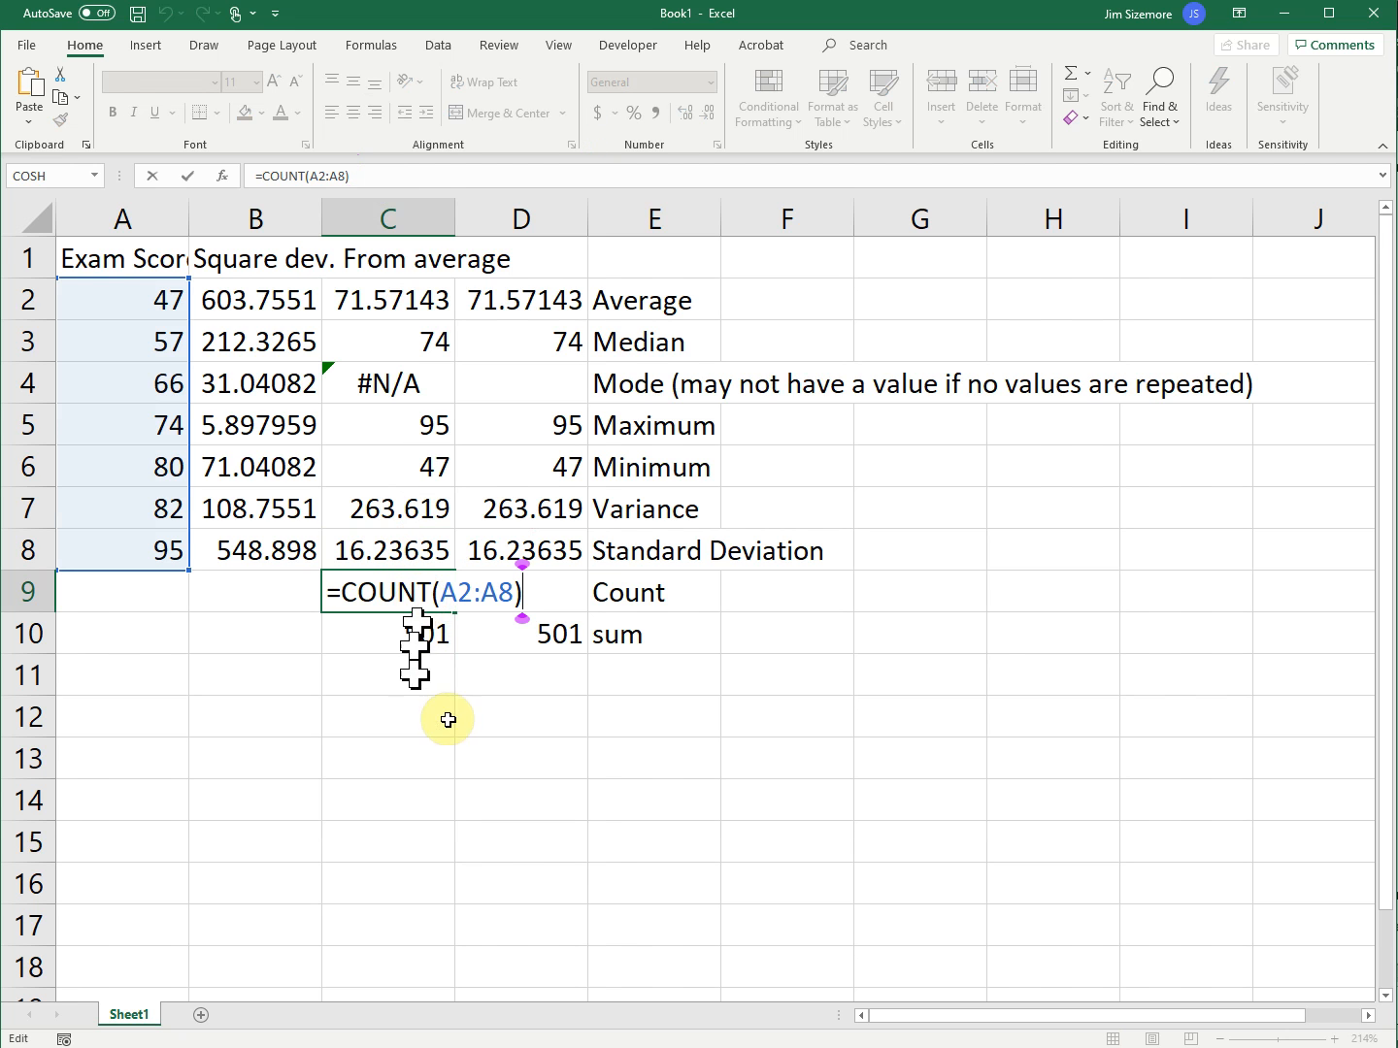
click(393, 633)
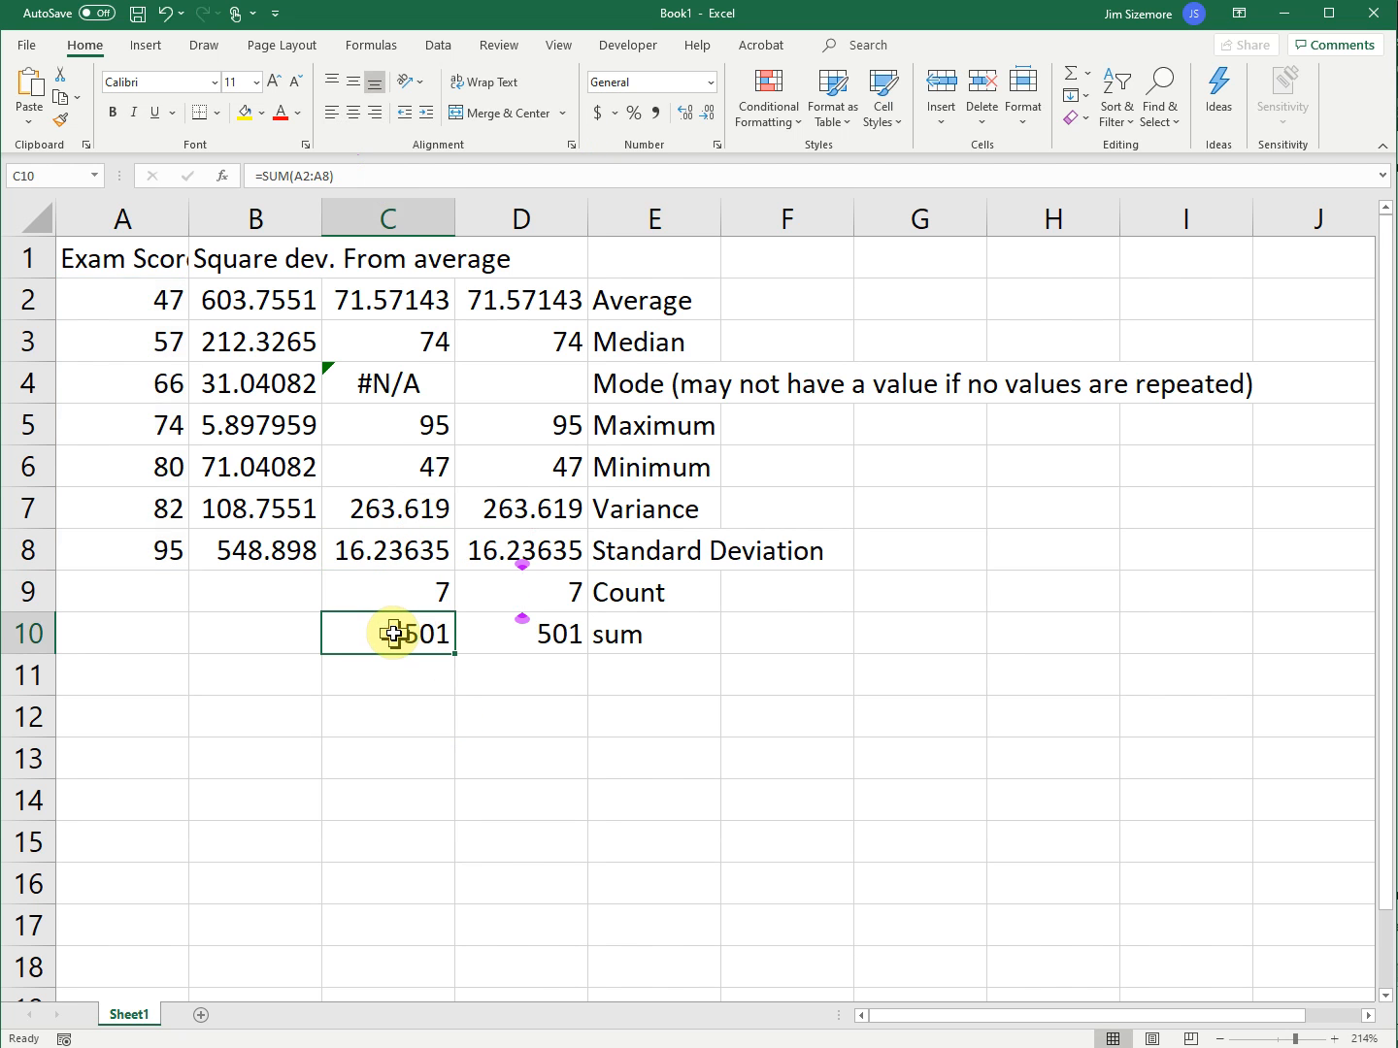
click(366, 177)
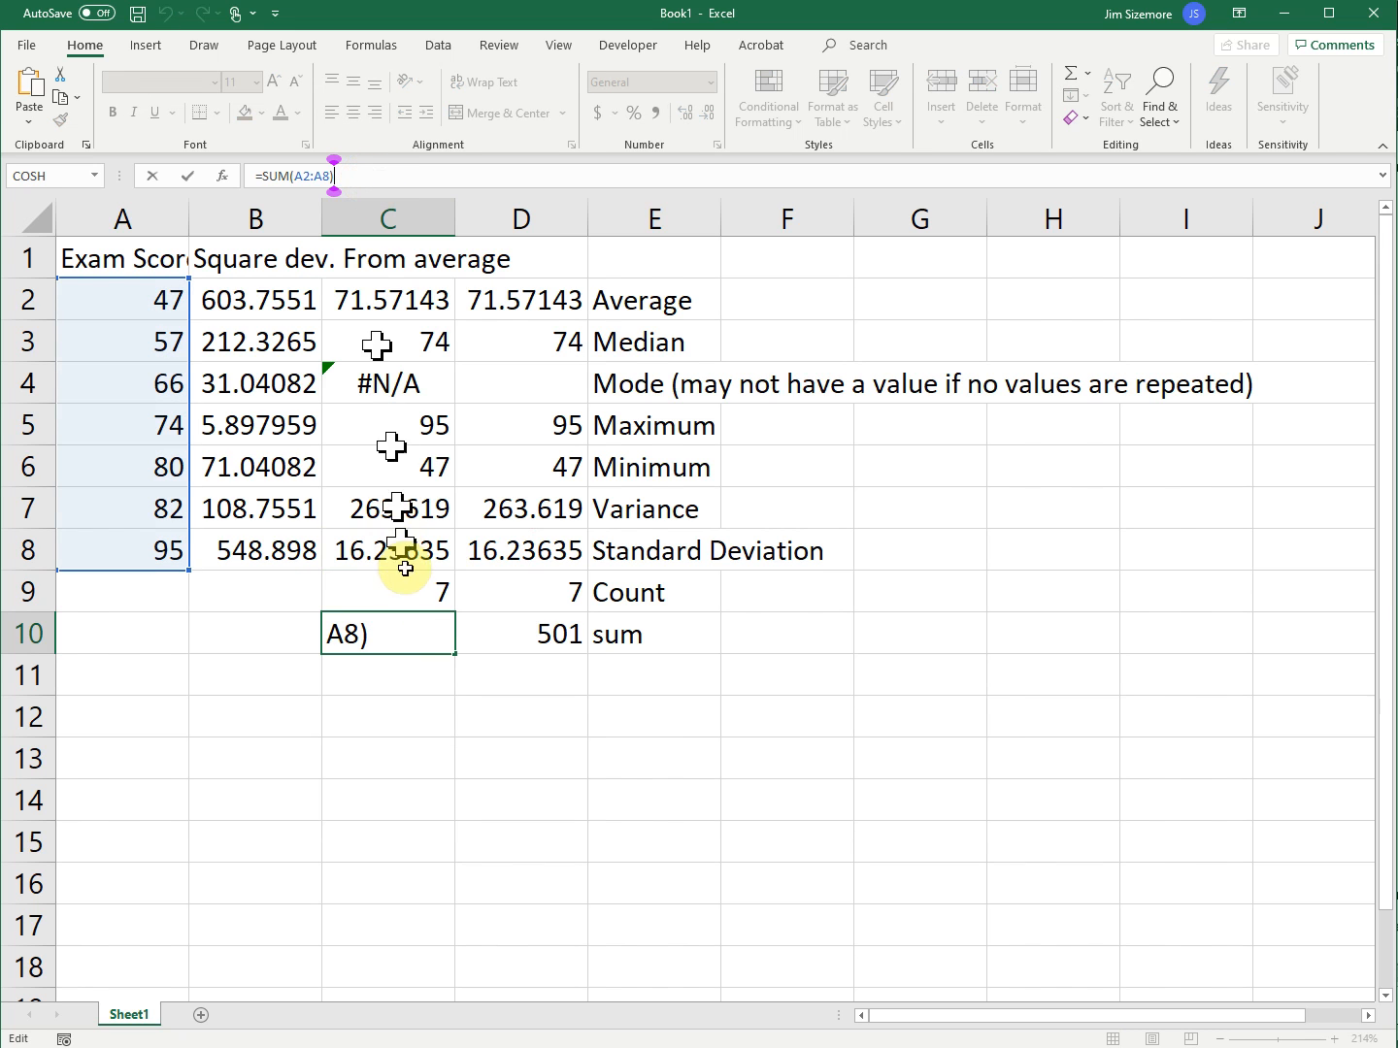
click(419, 633)
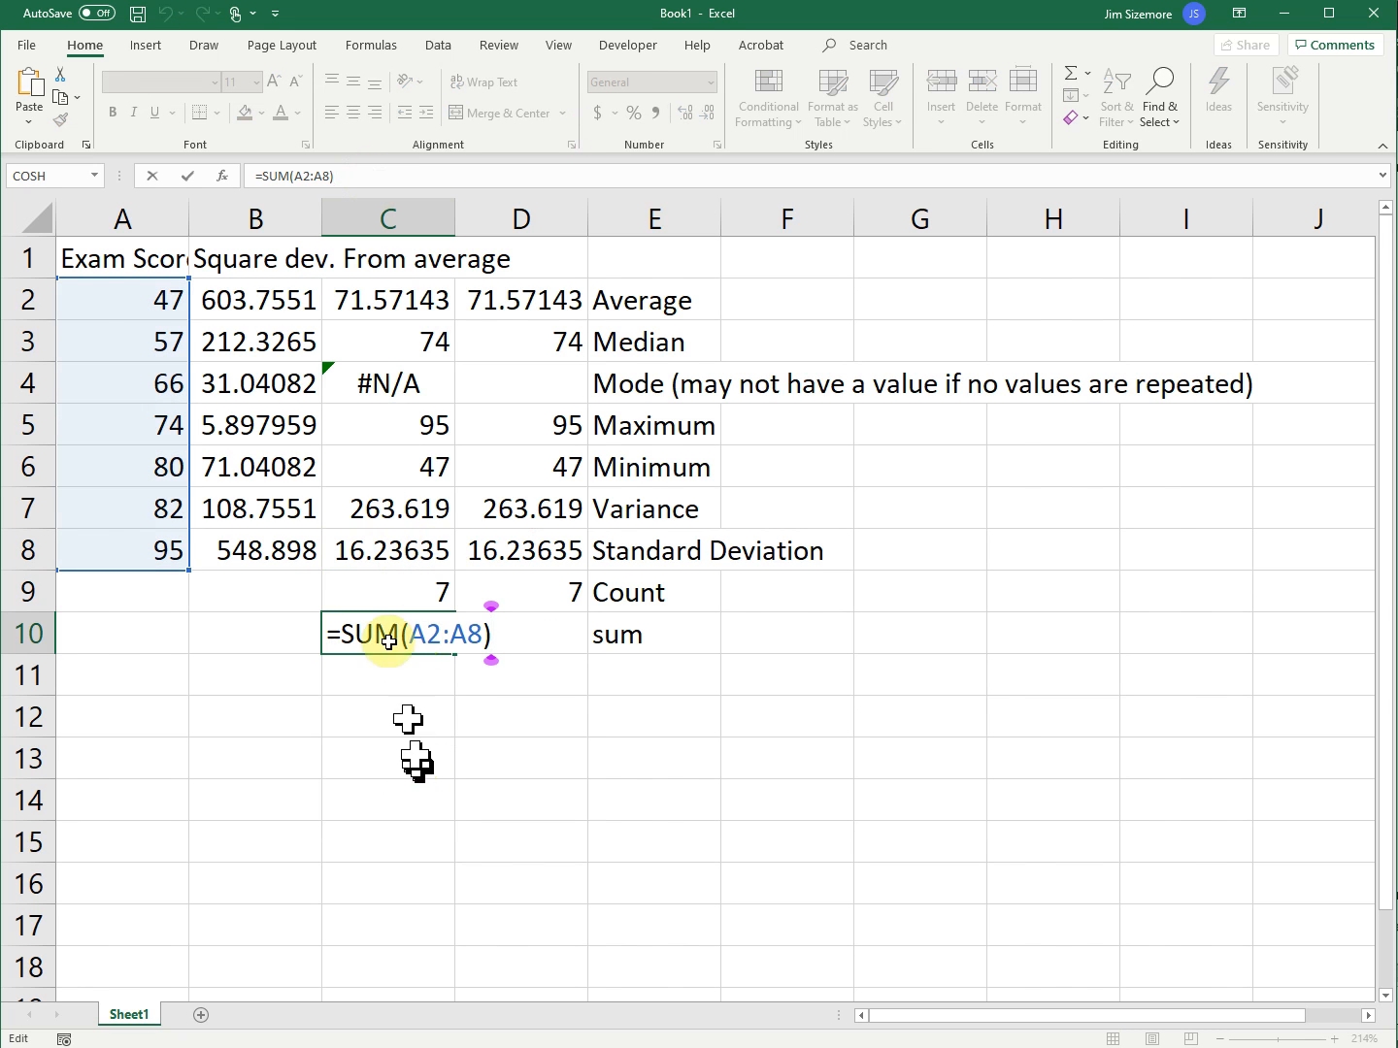
- Review the formulas for the standard deviation, variance and minimum in C8, C7 and C6
click(366, 547)
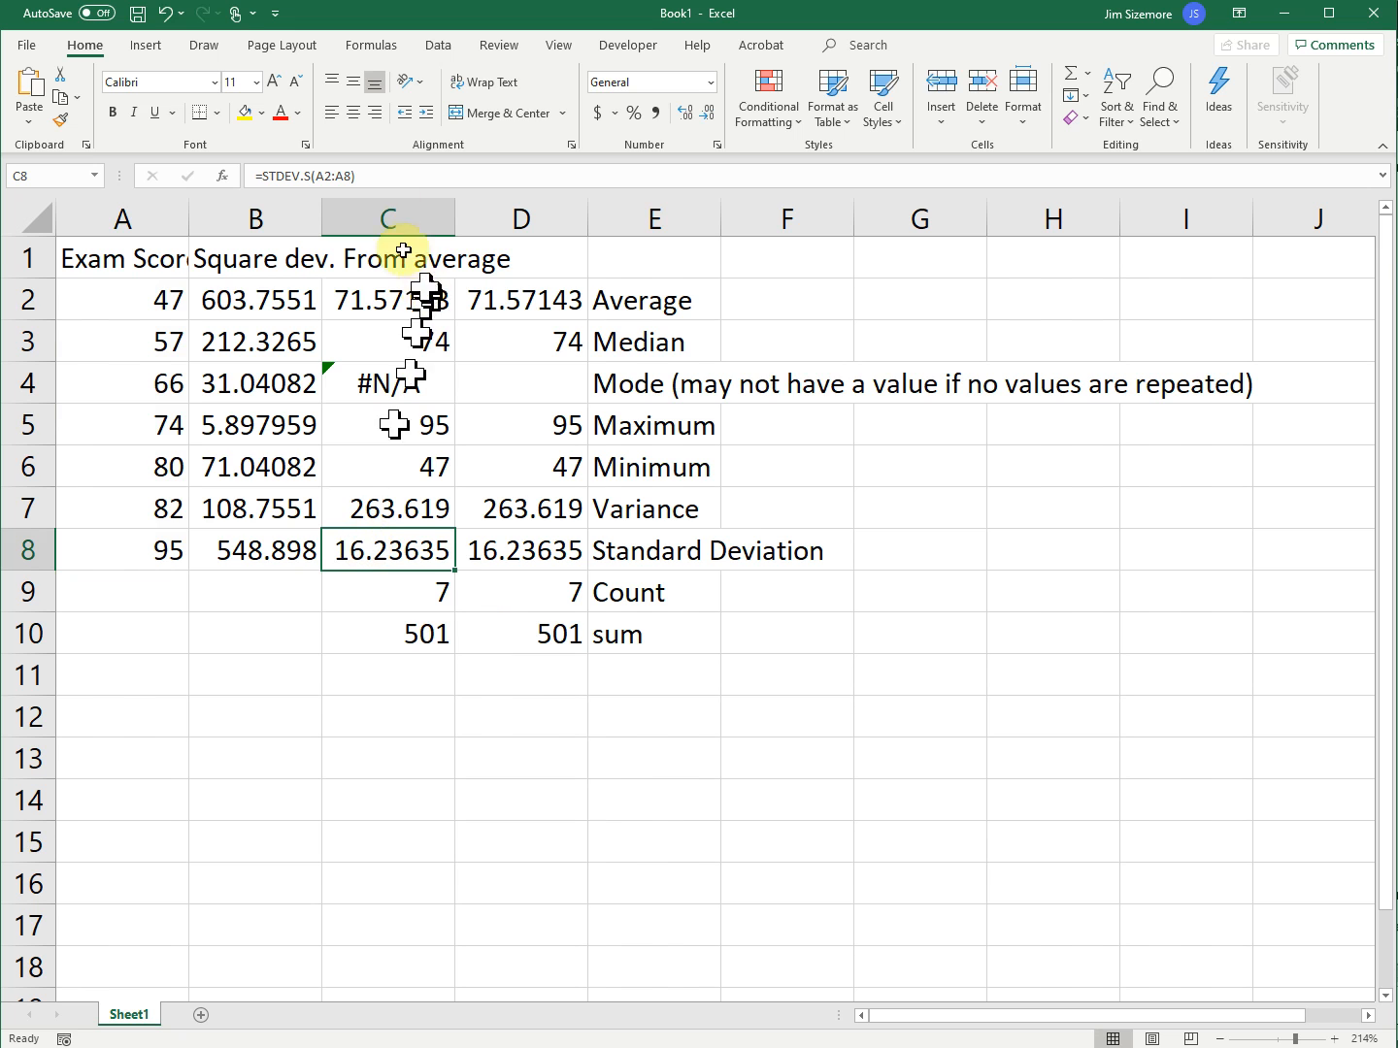
click(386, 178)
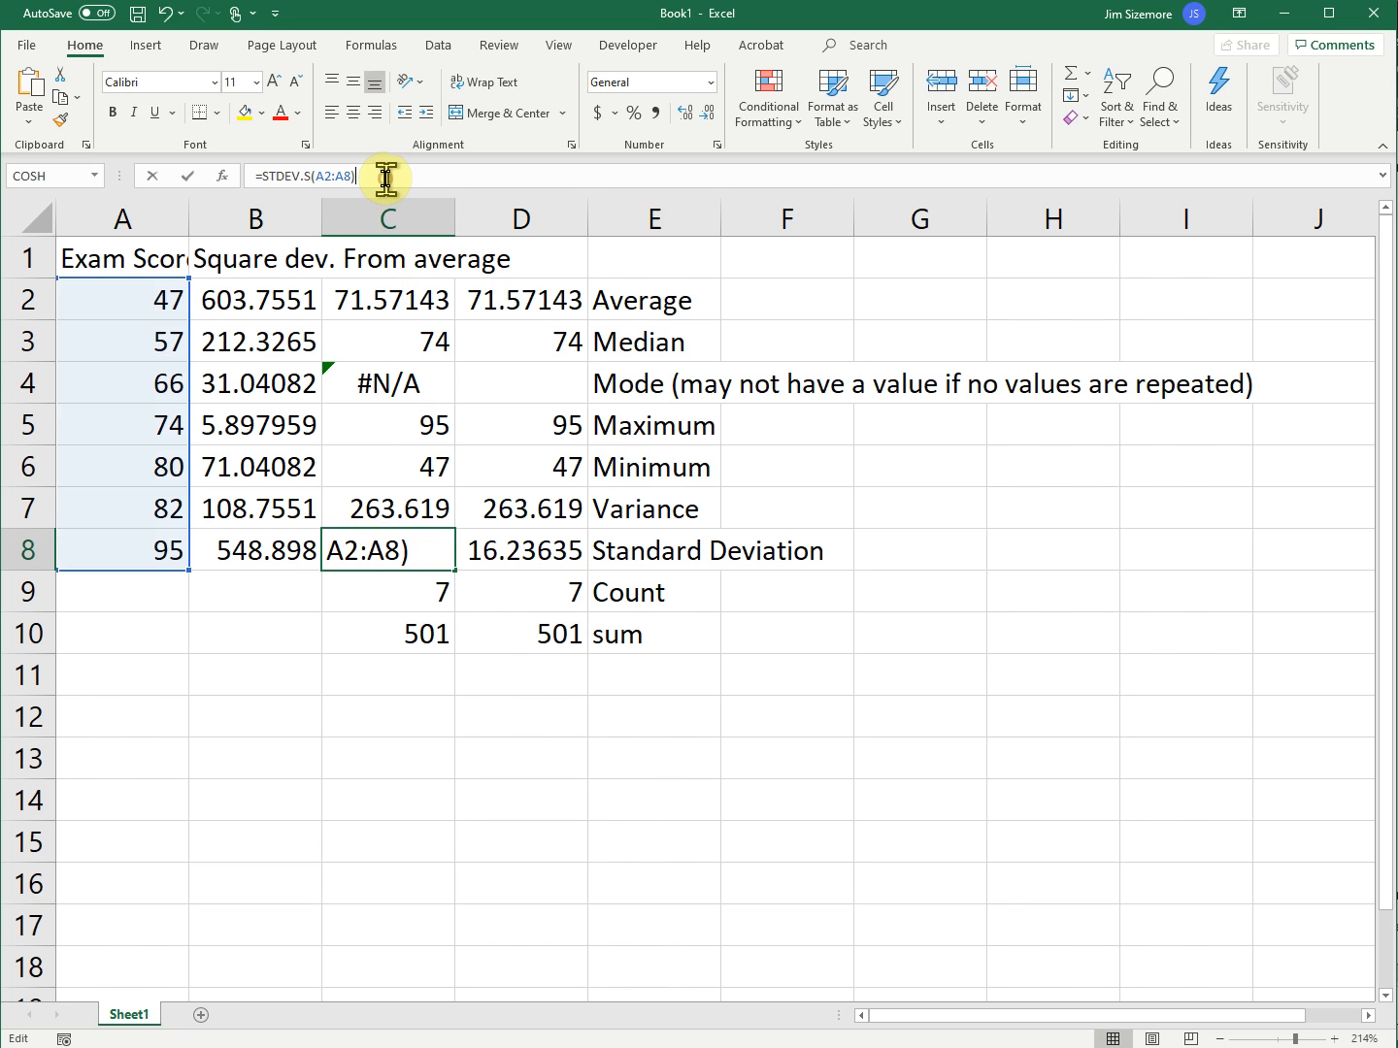
click(417, 554)
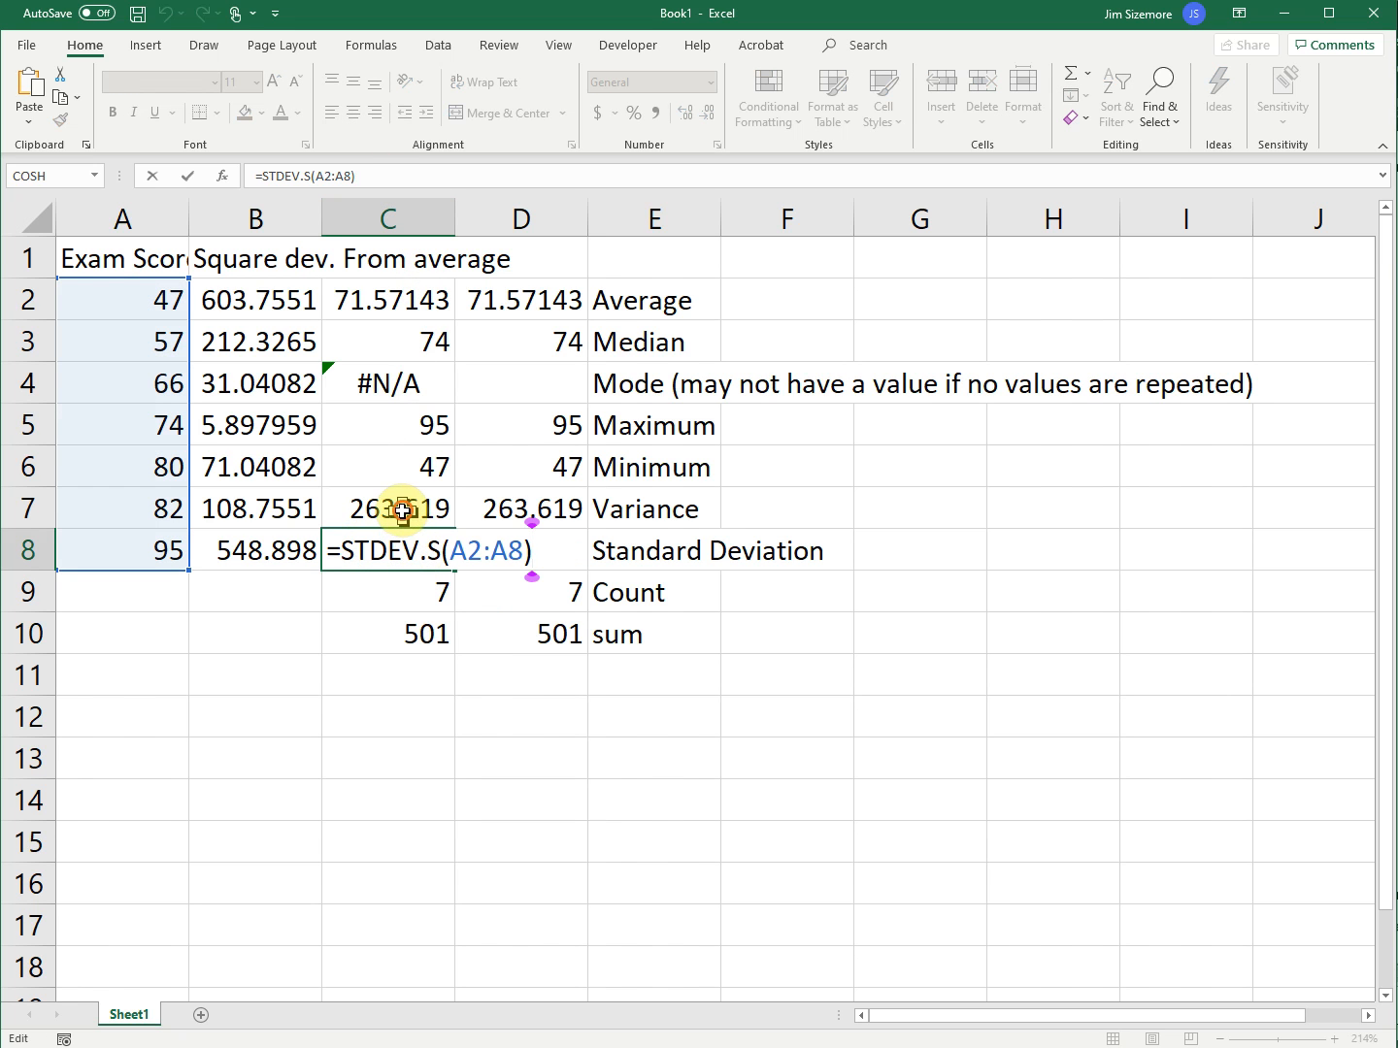
click(401, 511)
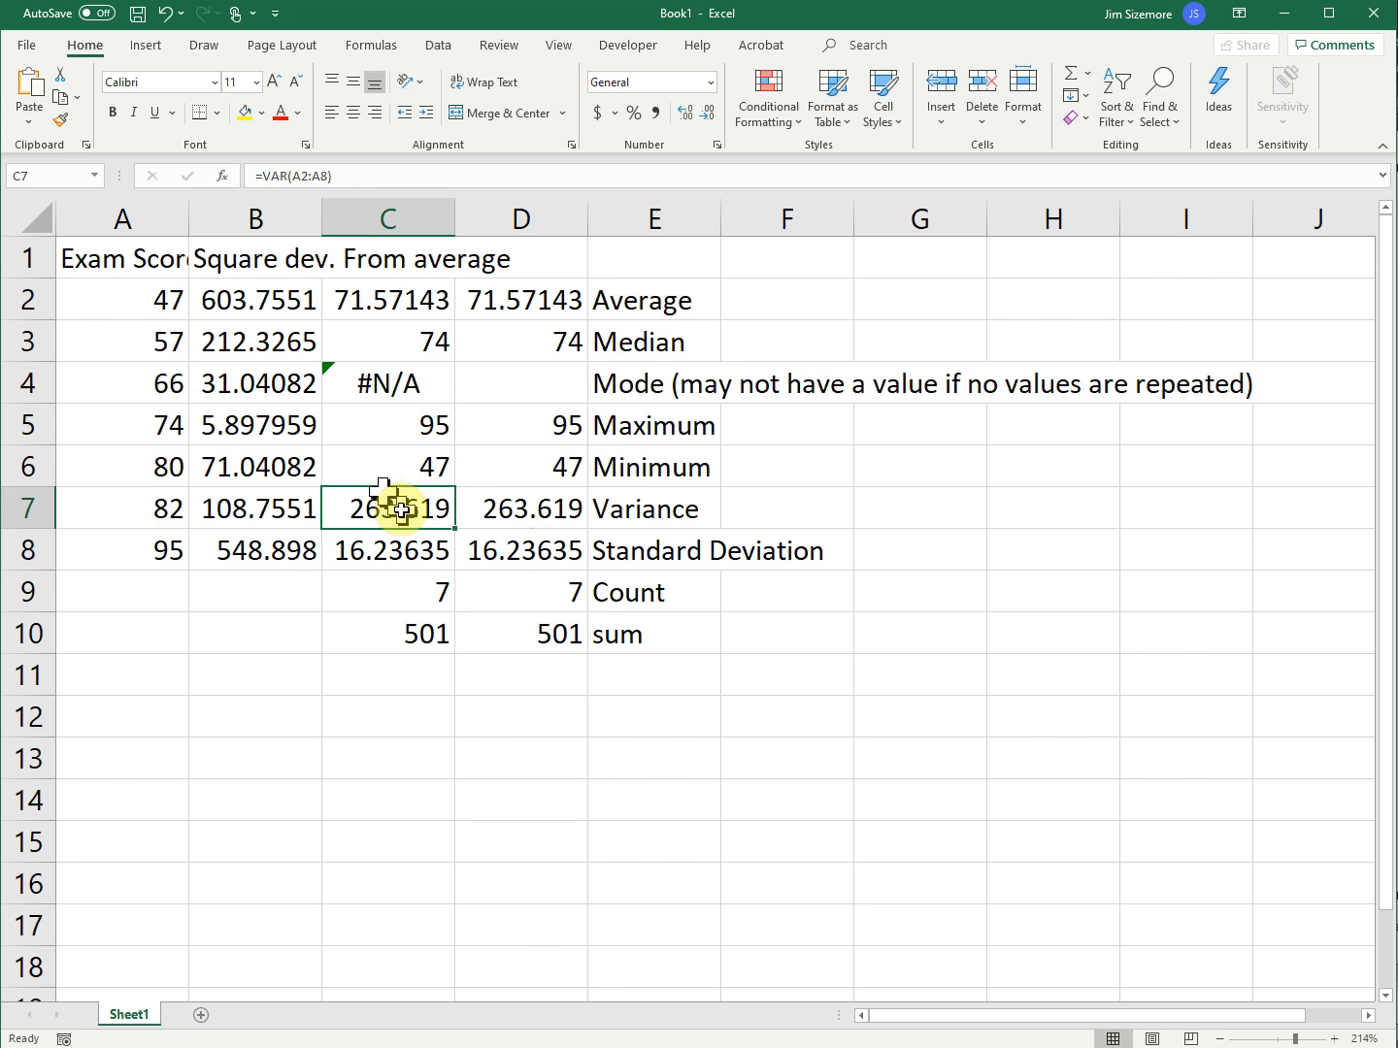
click(365, 178)
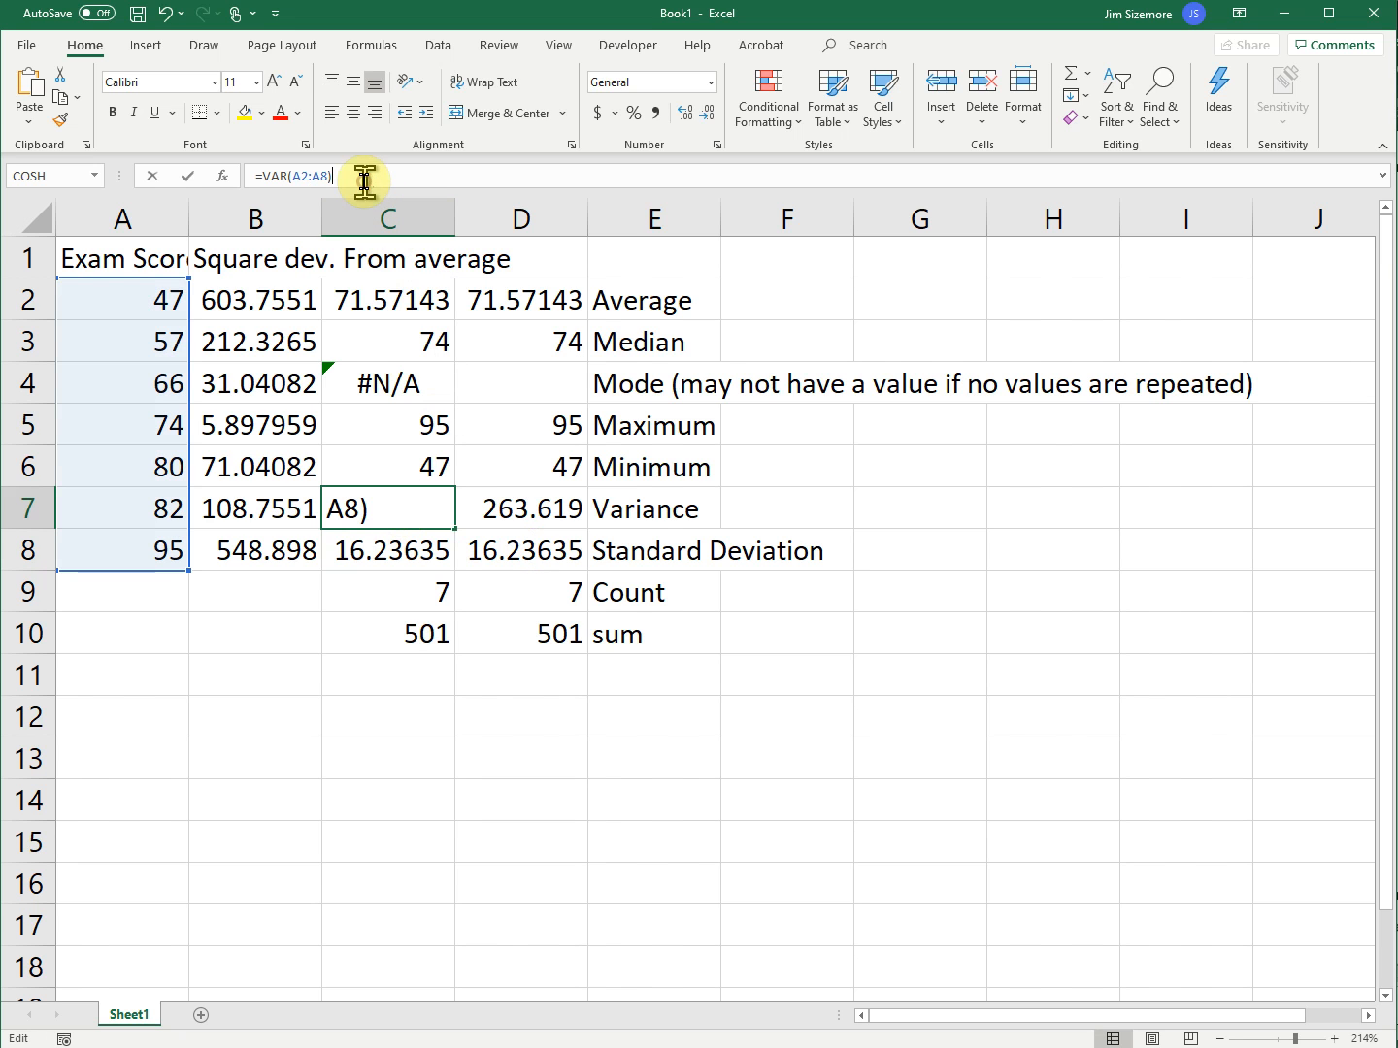
click(405, 510)
click(417, 466)
click(399, 177)
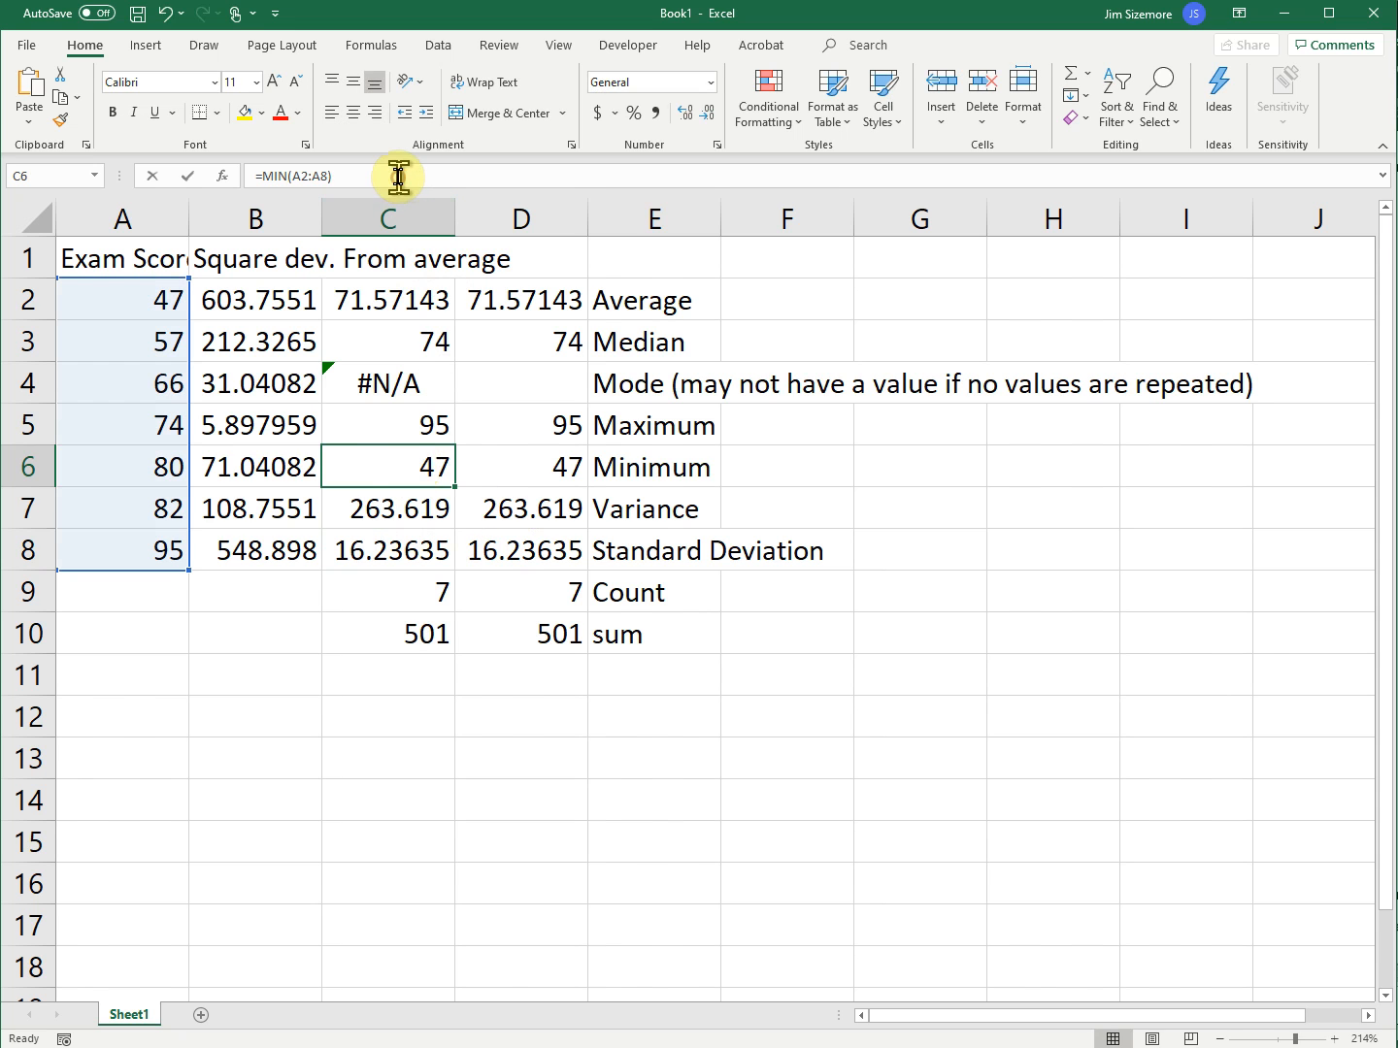
click(416, 474)
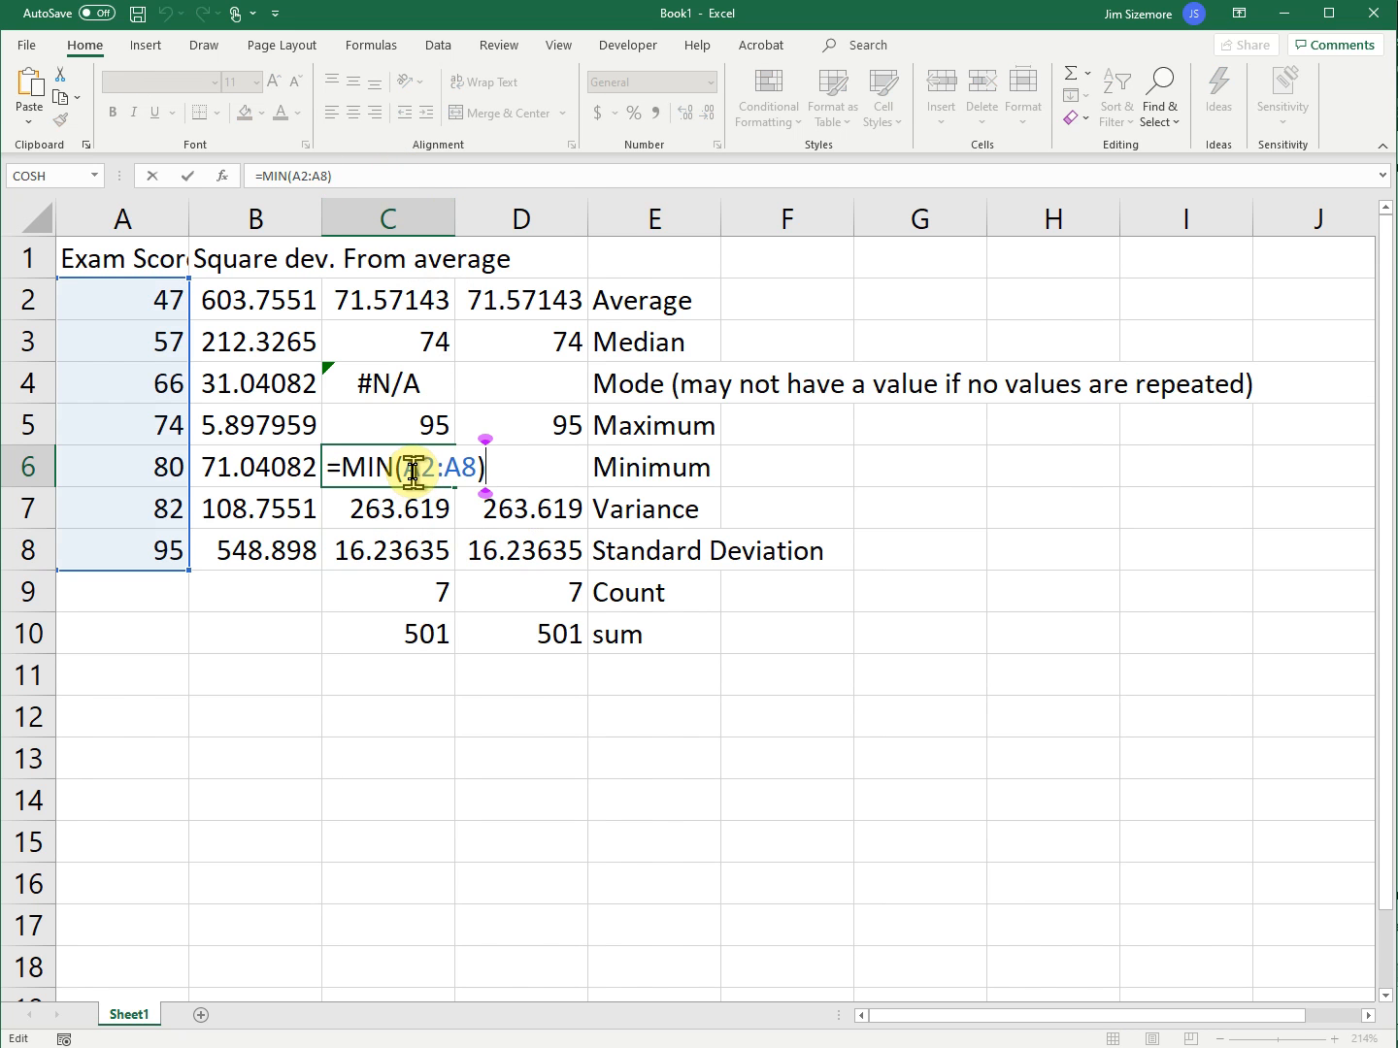
- Review the formulas for the maximum, mode, median and average in C5, C4, C3 and C2
click(395, 417)
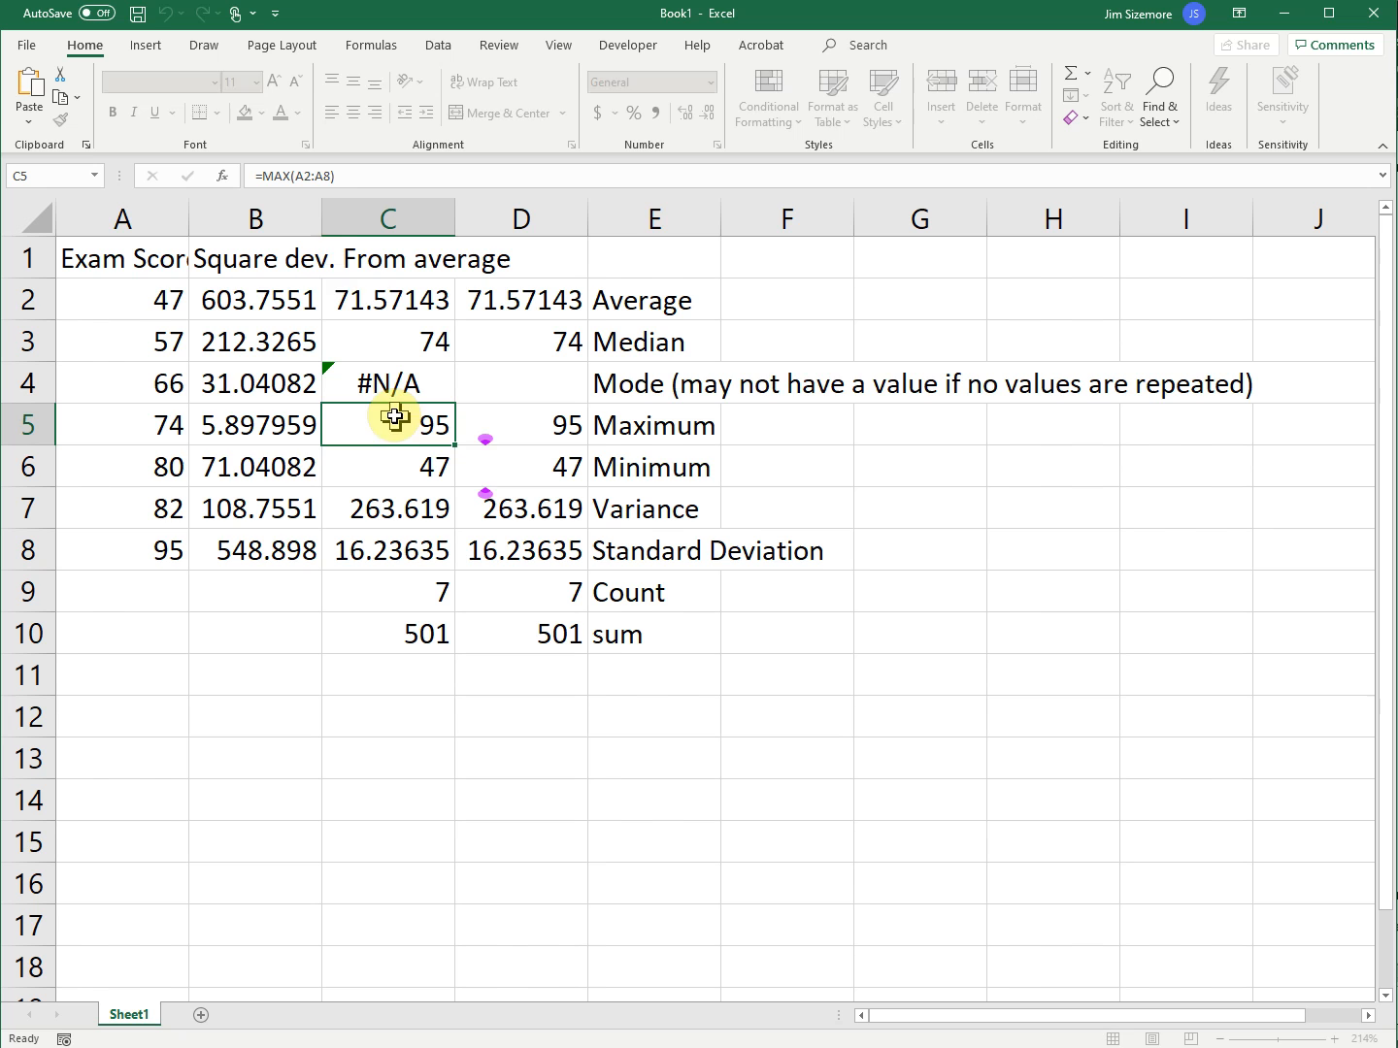
click(369, 176)
click(396, 432)
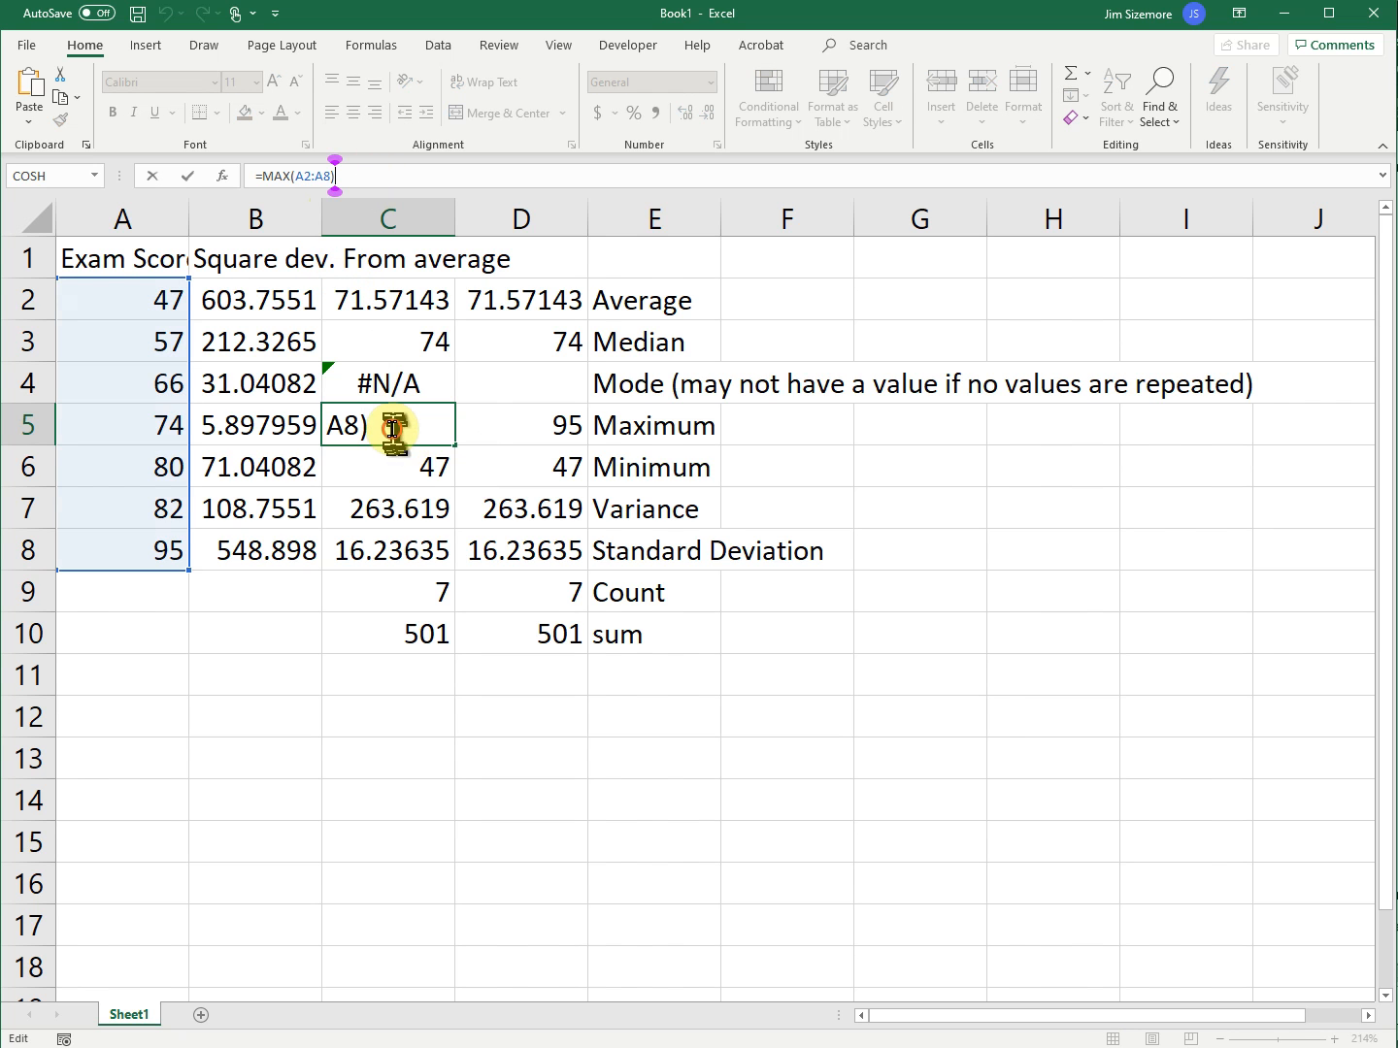
click(422, 382)
click(368, 177)
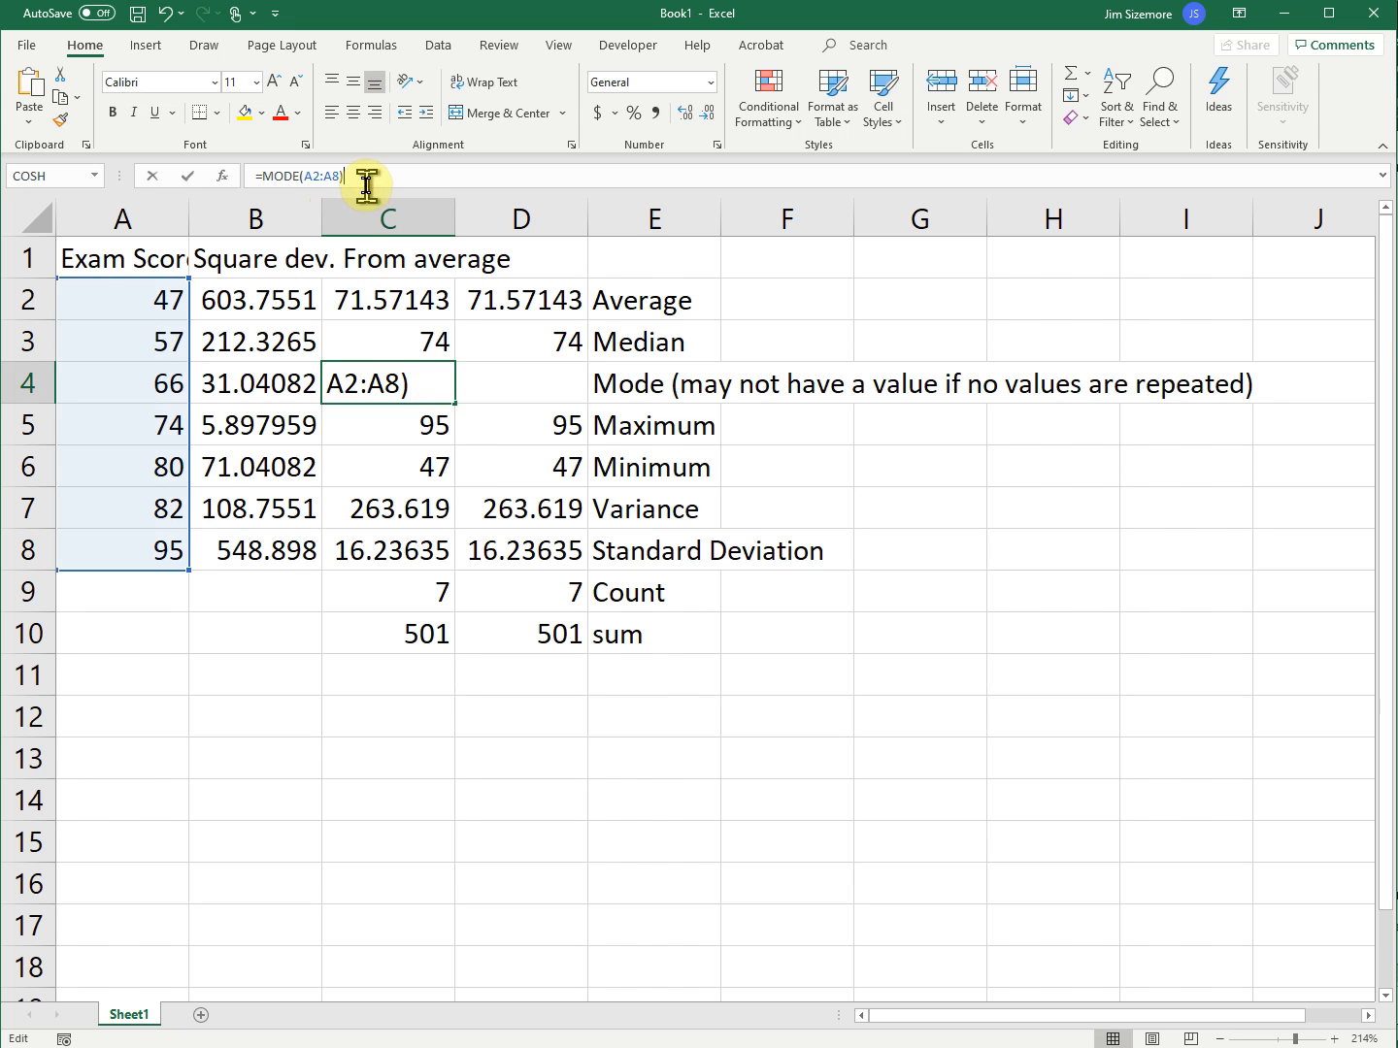
click(438, 381)
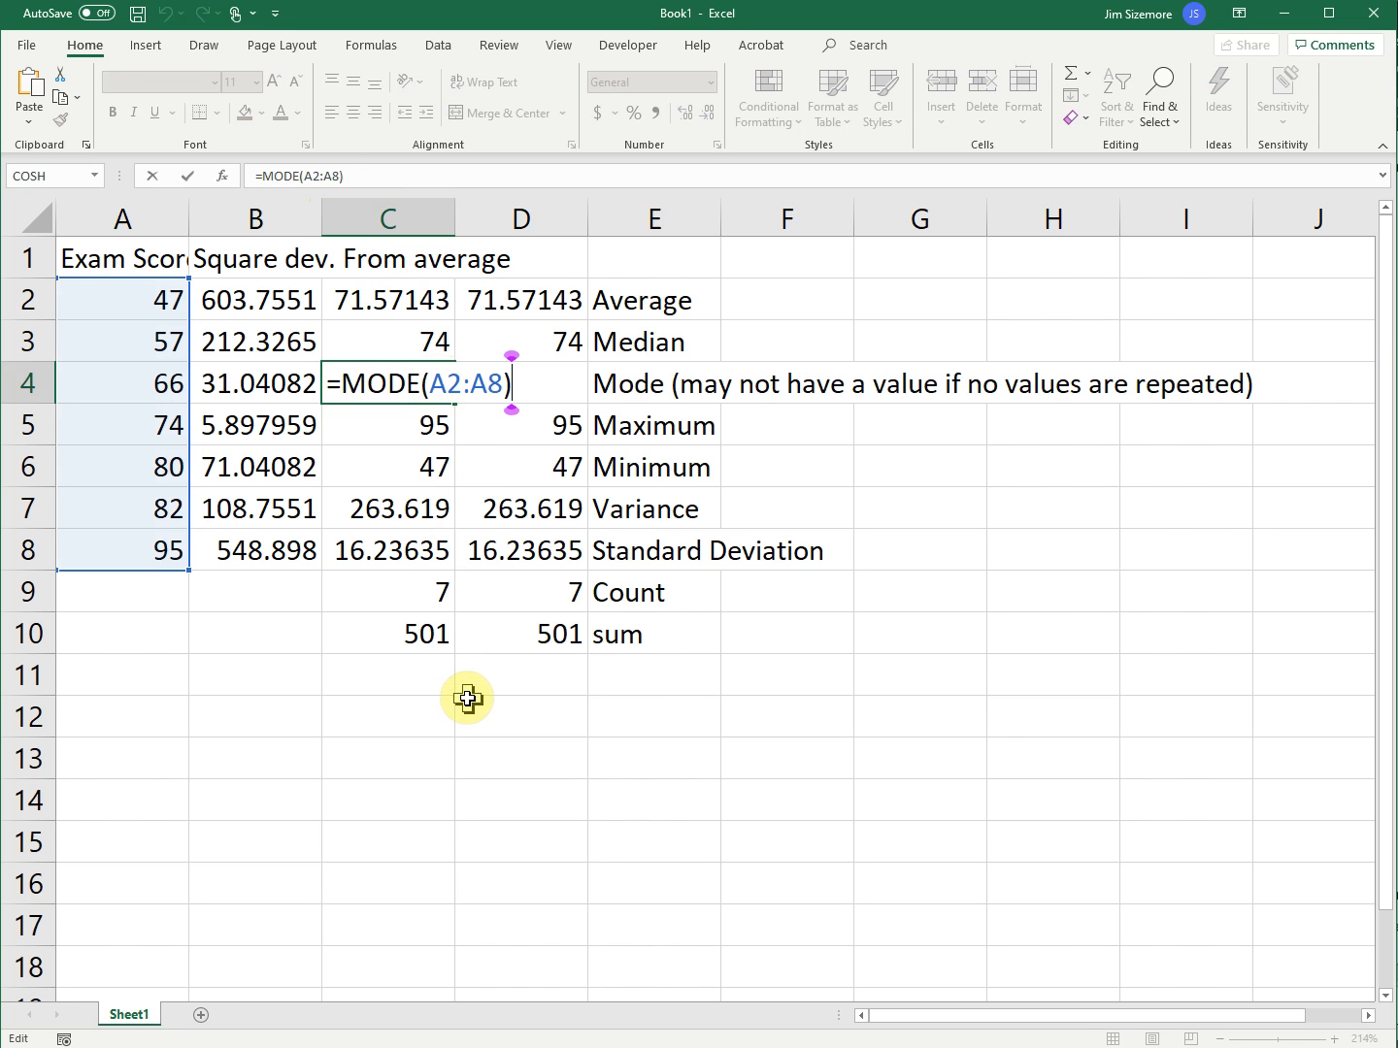
click(389, 341)
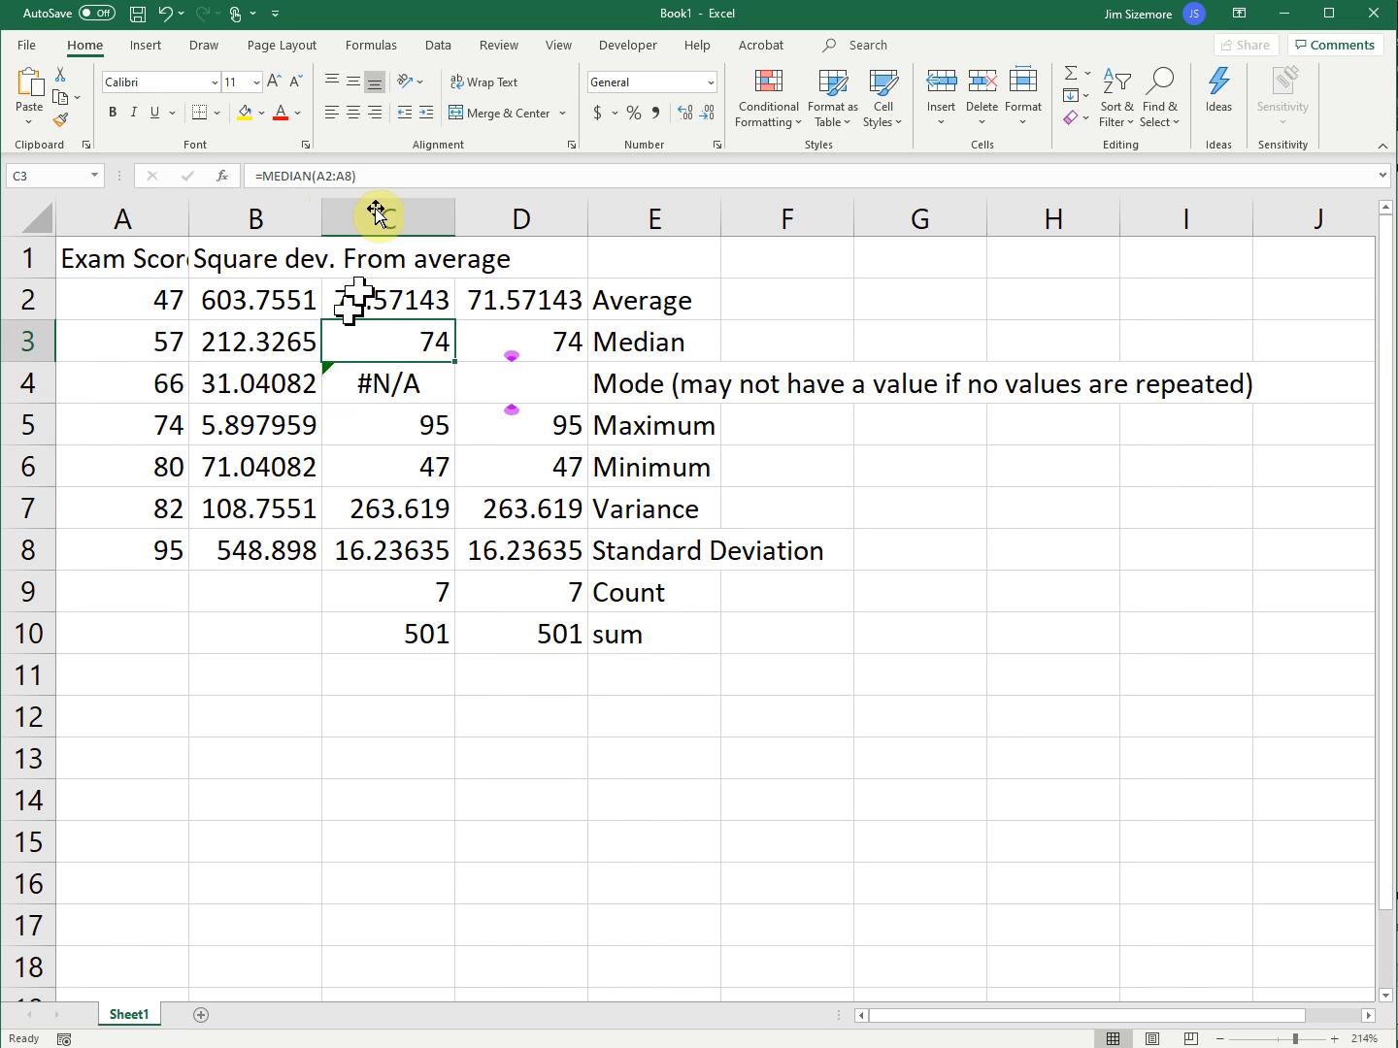
click(380, 176)
click(430, 335)
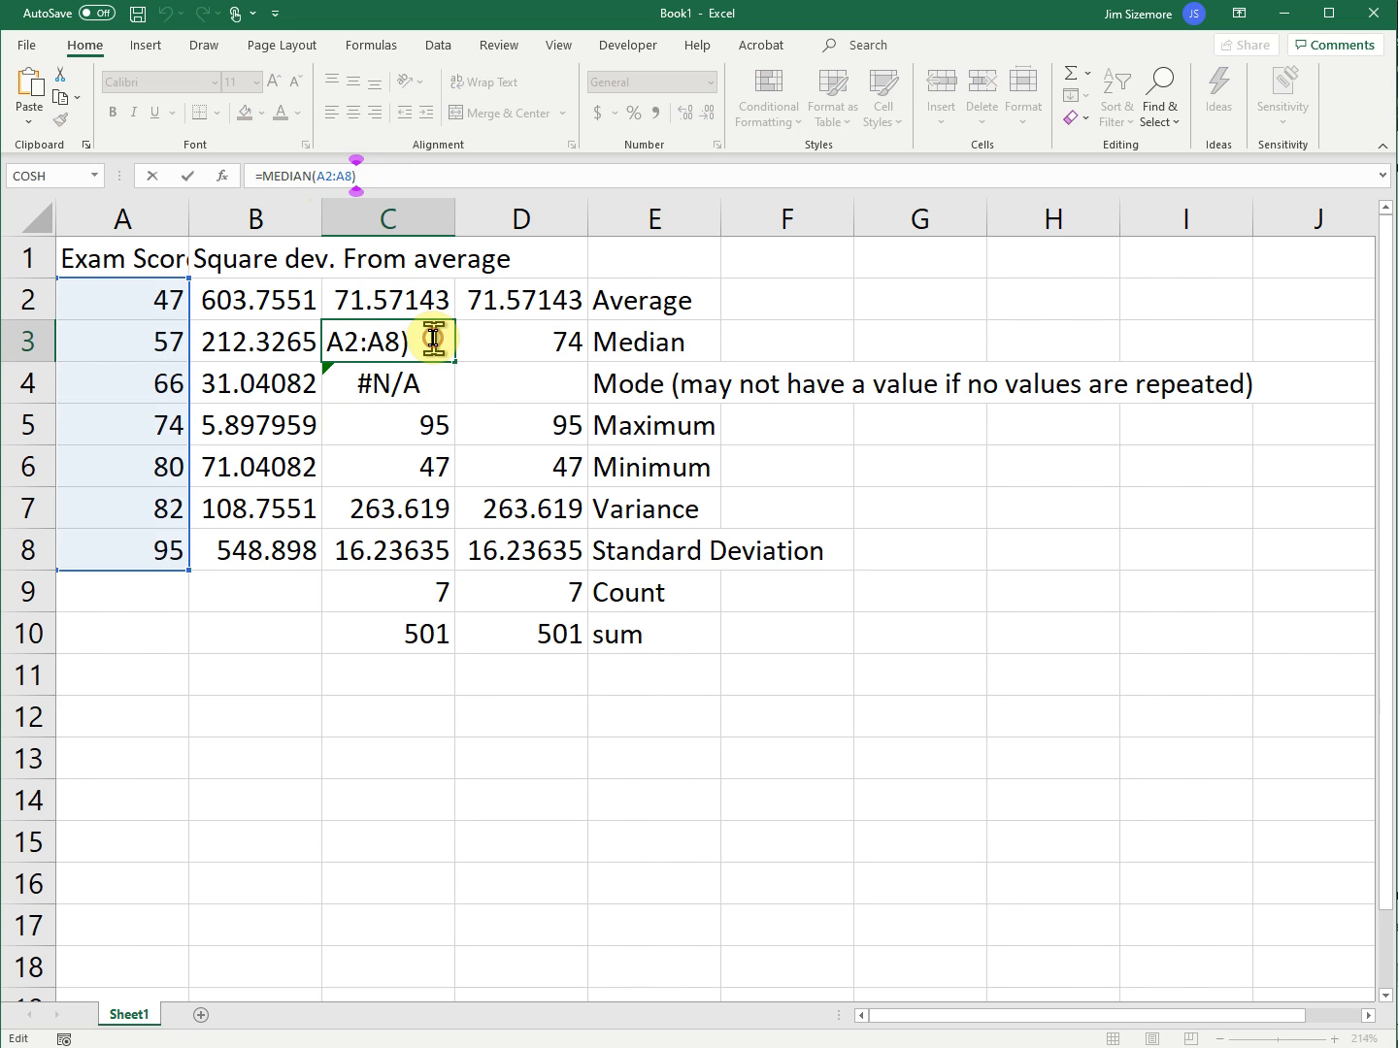
click(389, 302)
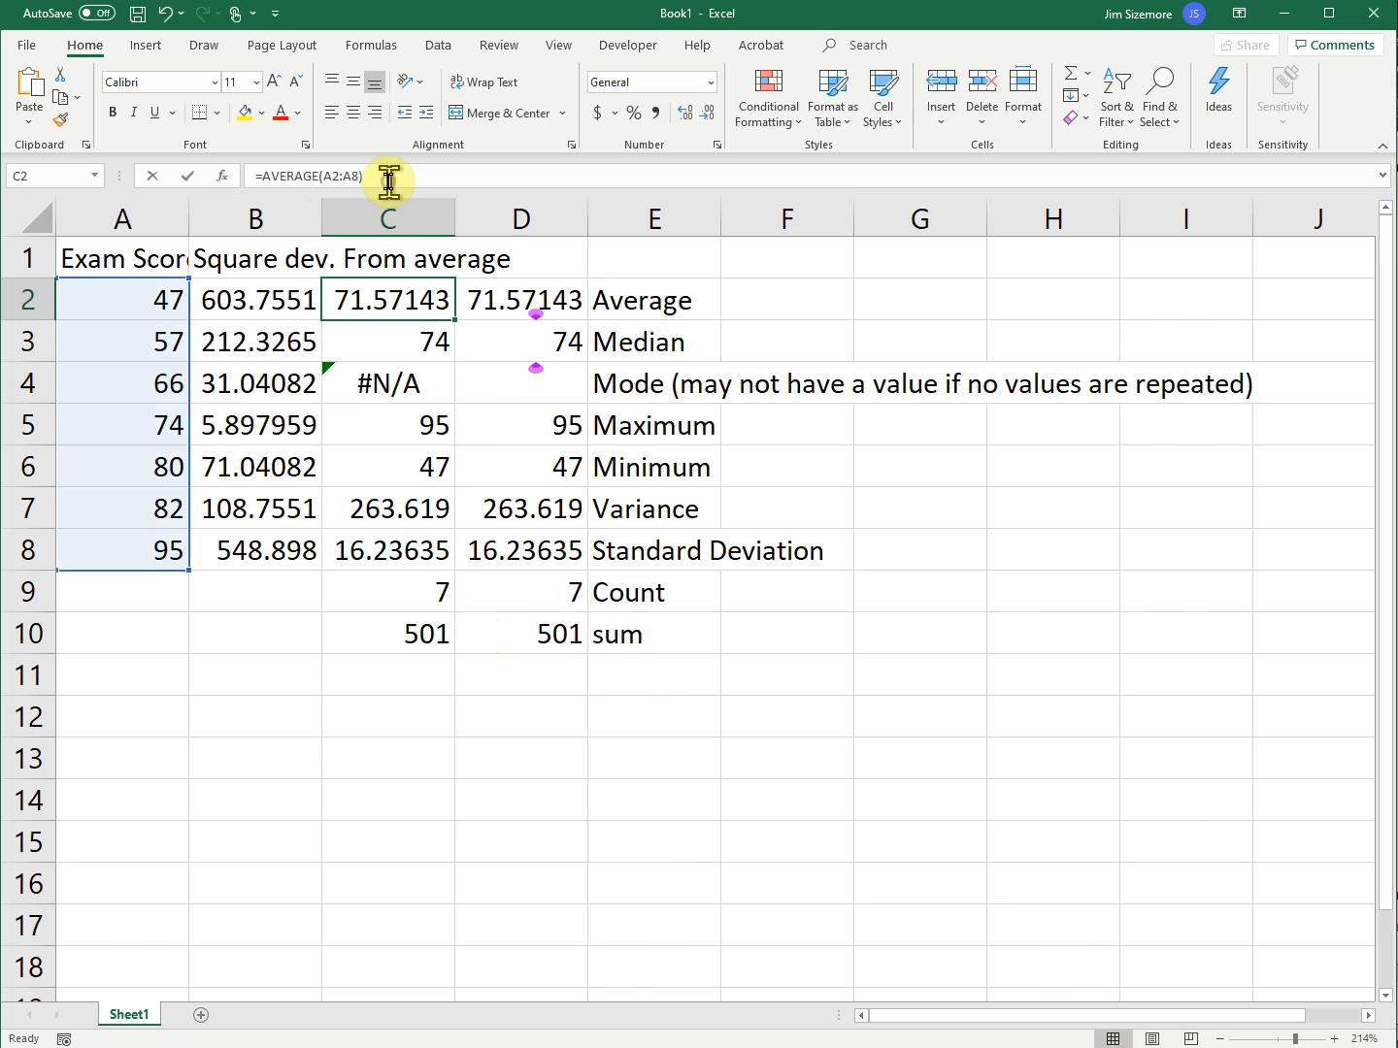
click(389, 181)
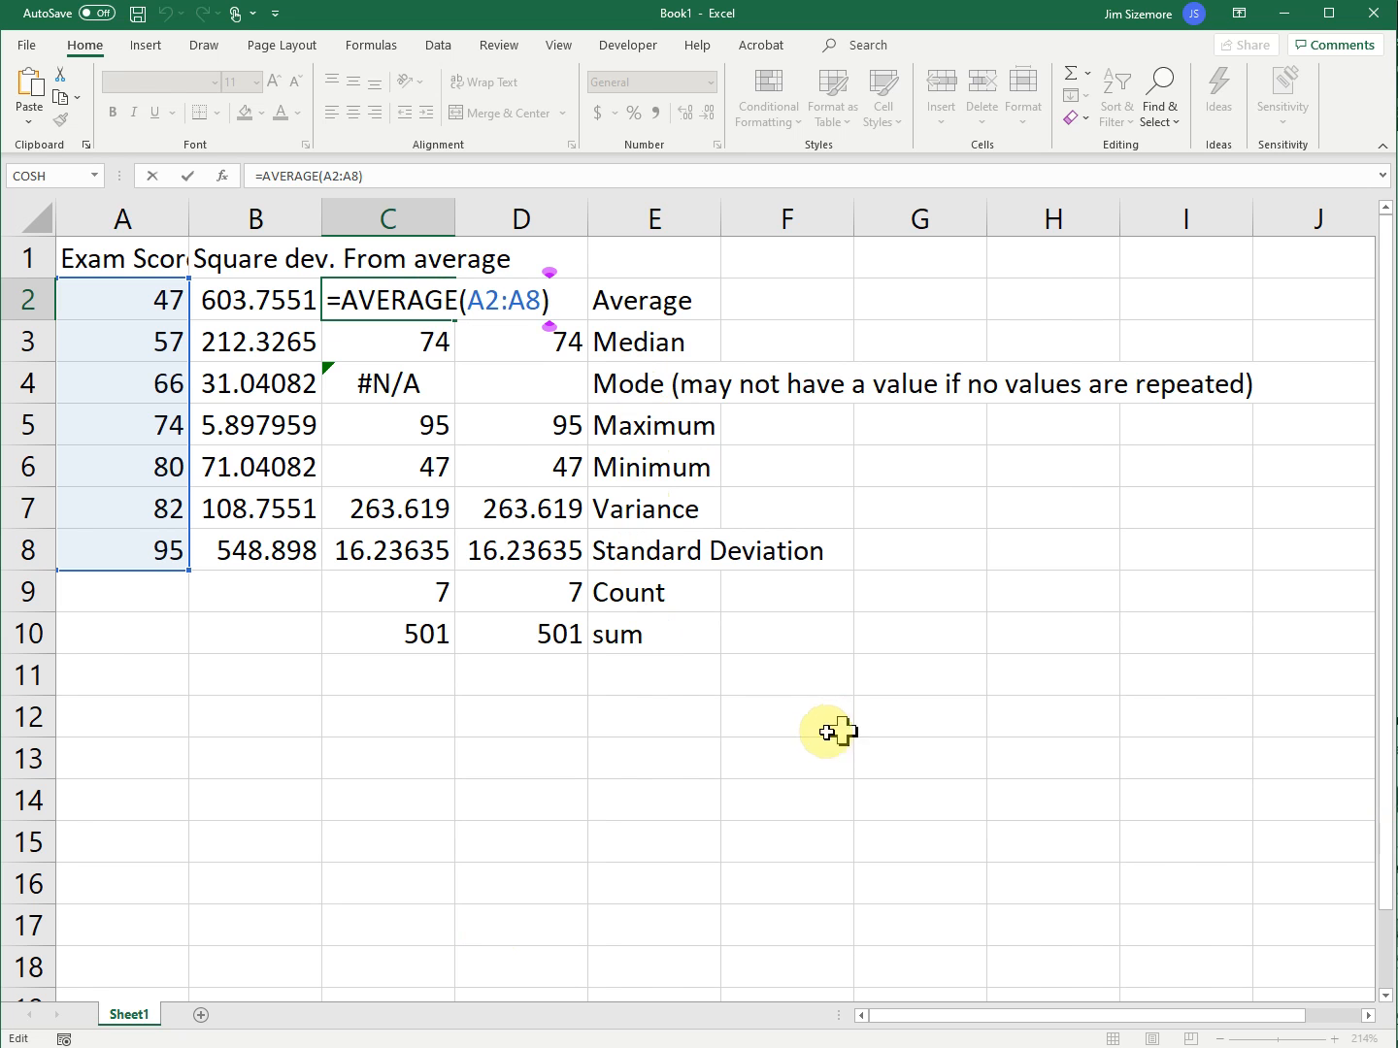
- Add the label "Range" in E11 below the sum label
click(643, 680)
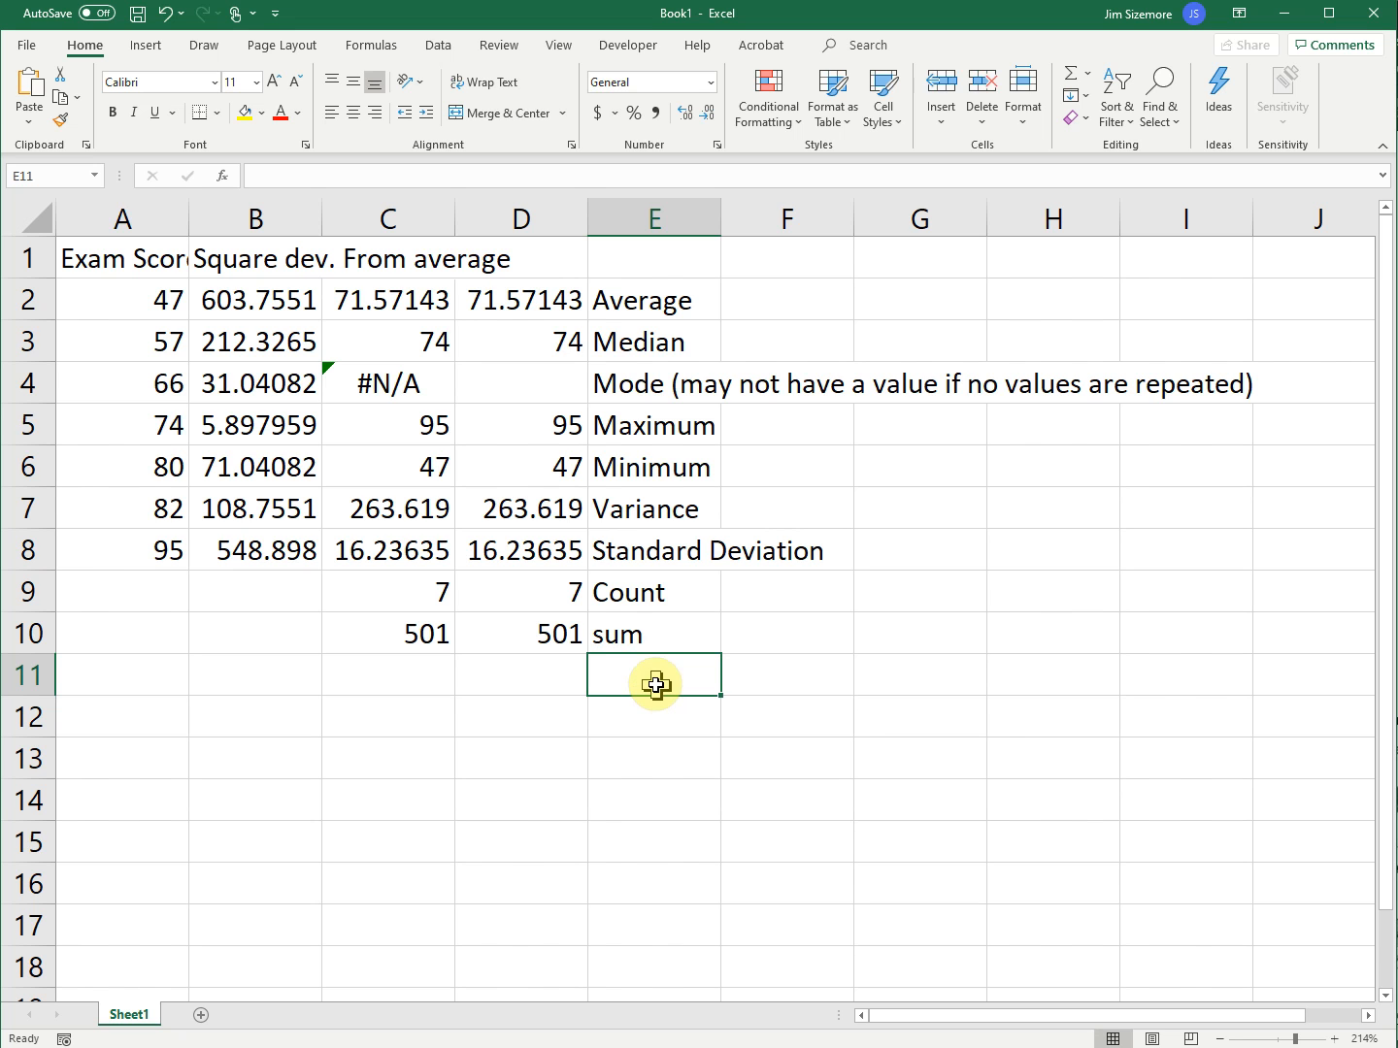
text(R)
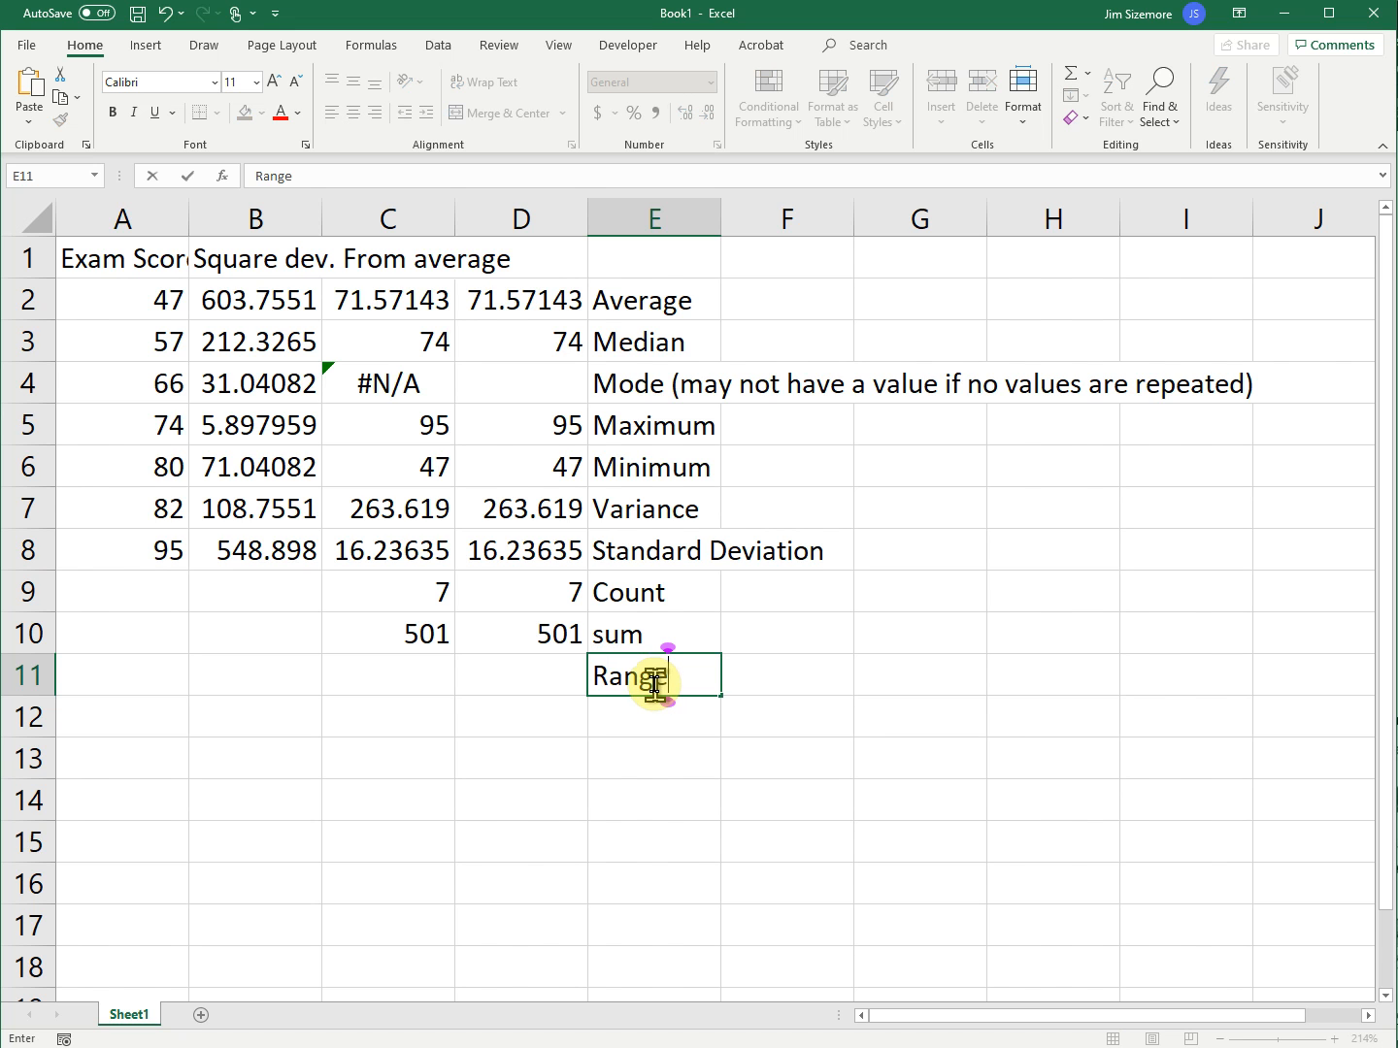
text(ange)
- Calculate the range in C11 by subtracting the minimum from the maximum with the formula =C5-C6
click(405, 689)
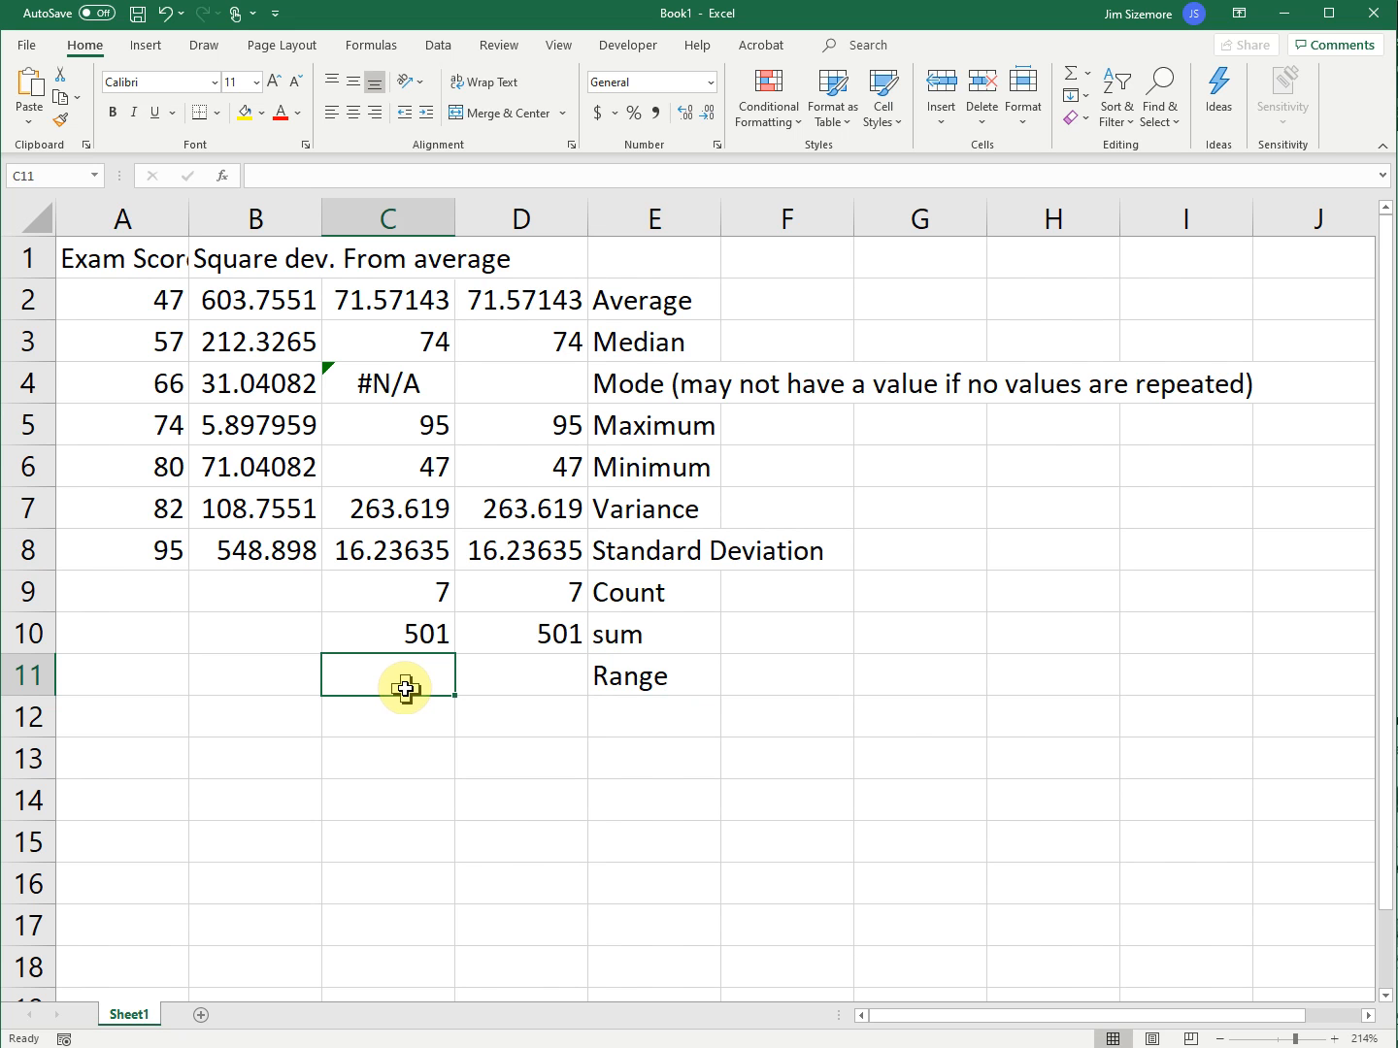
text(=)
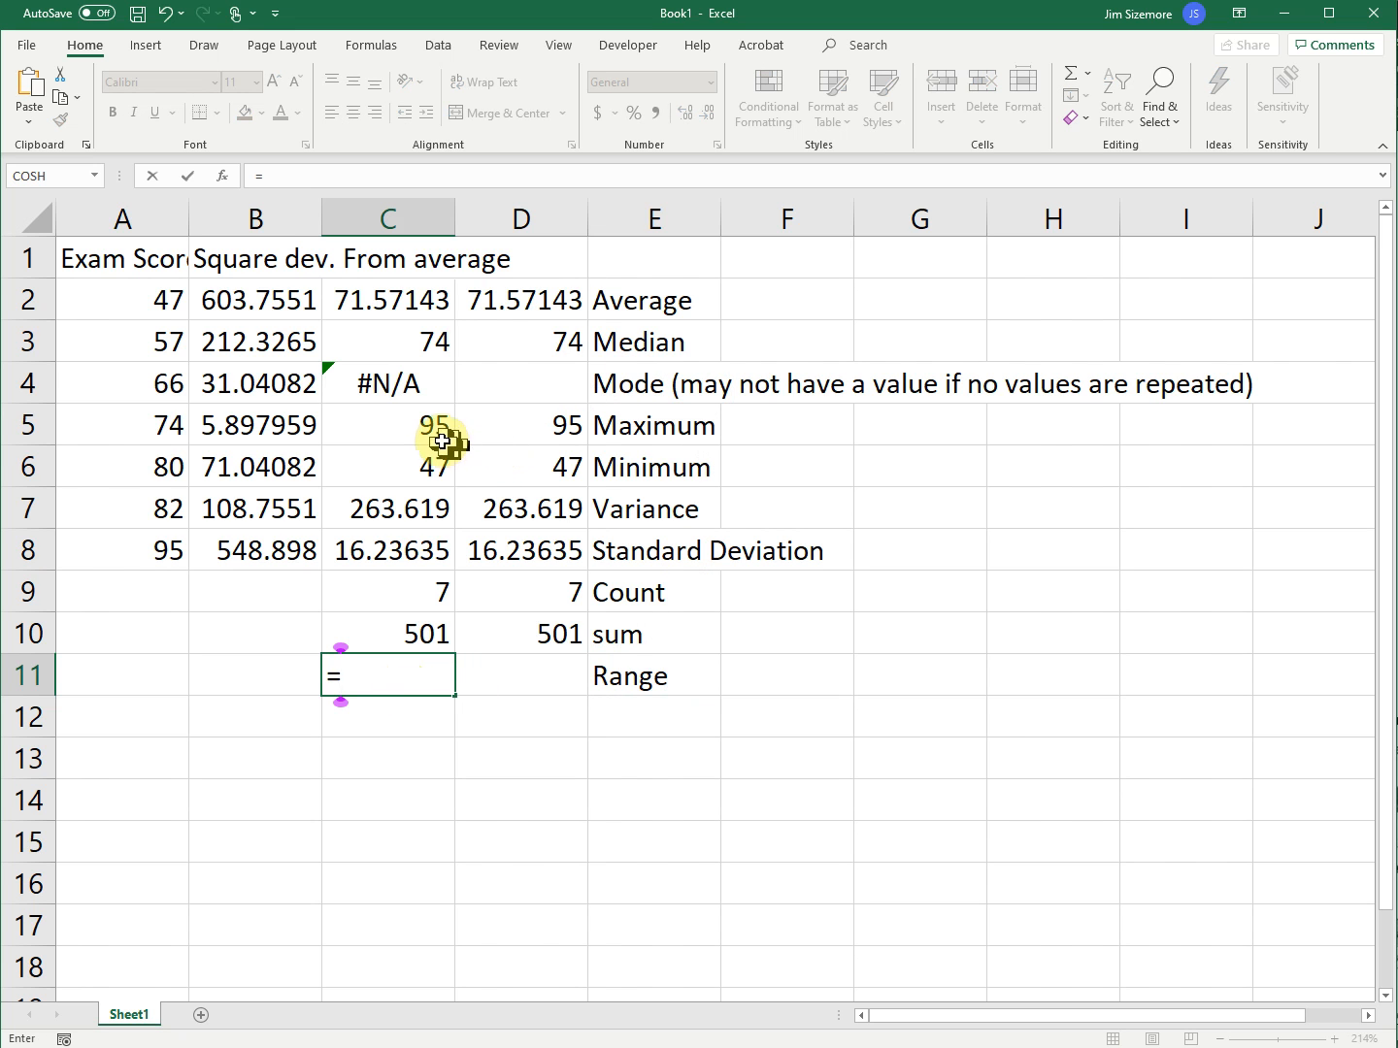
click(428, 423)
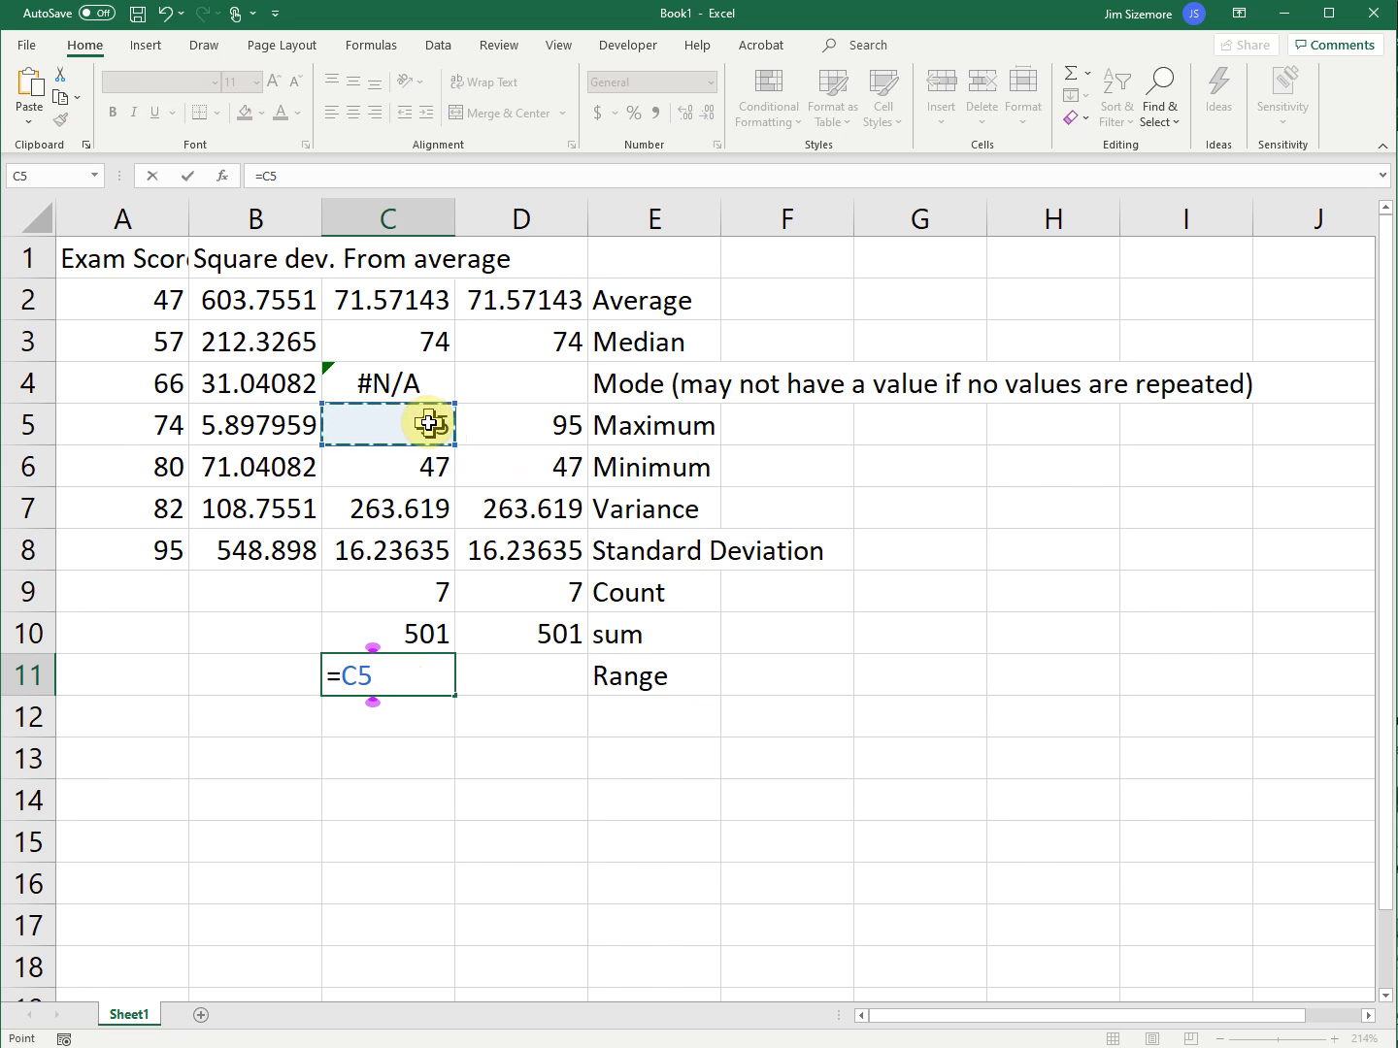
text(-)
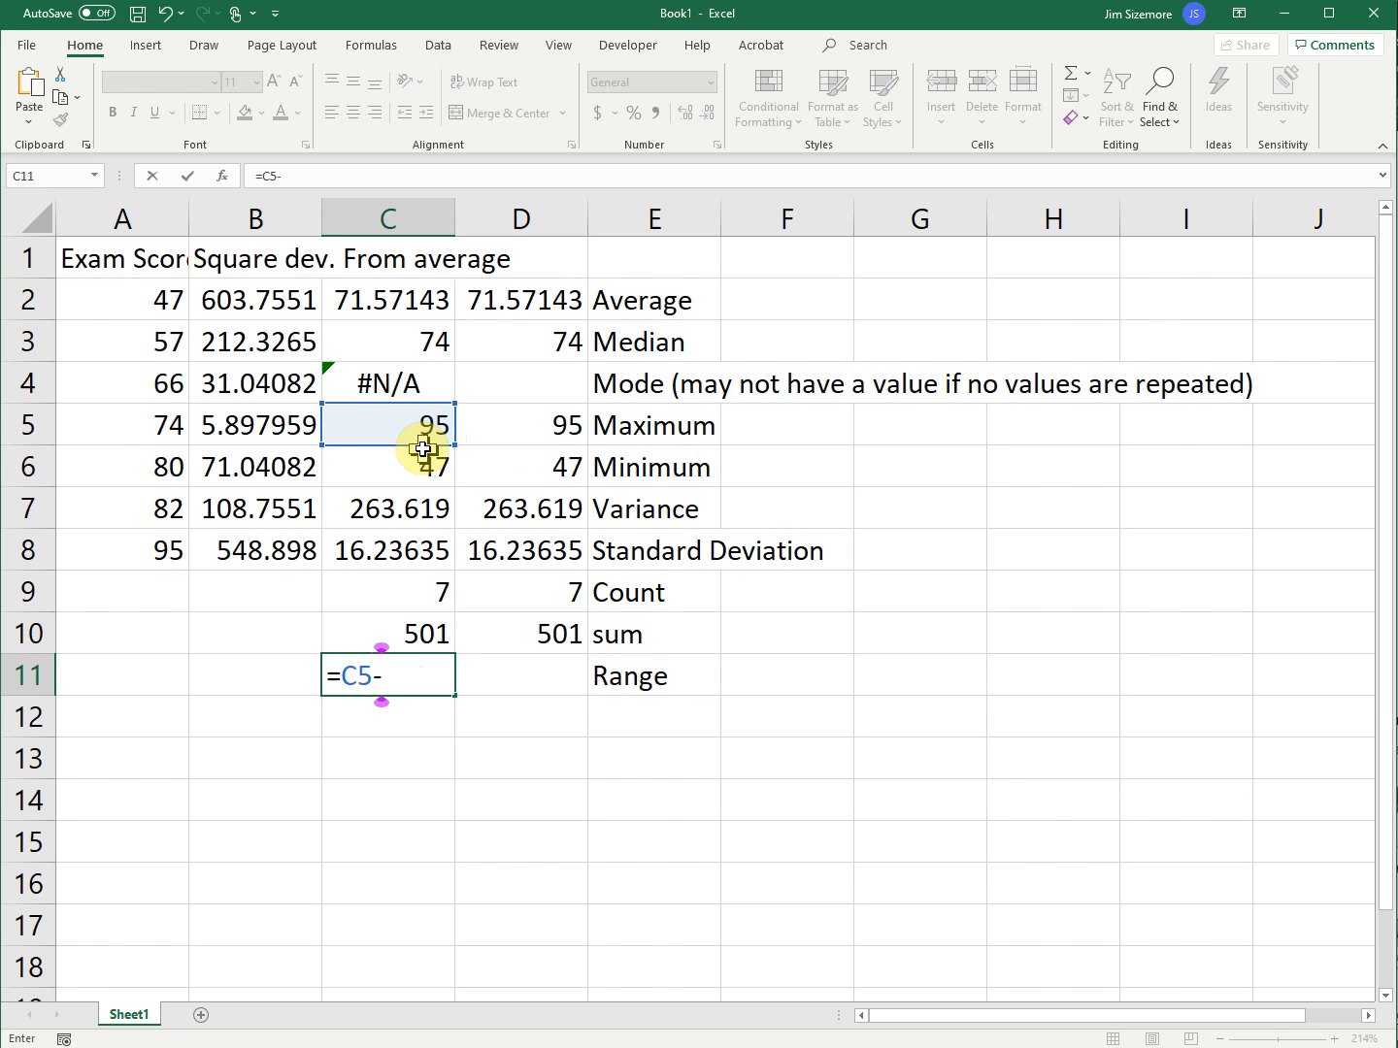
click(422, 459)
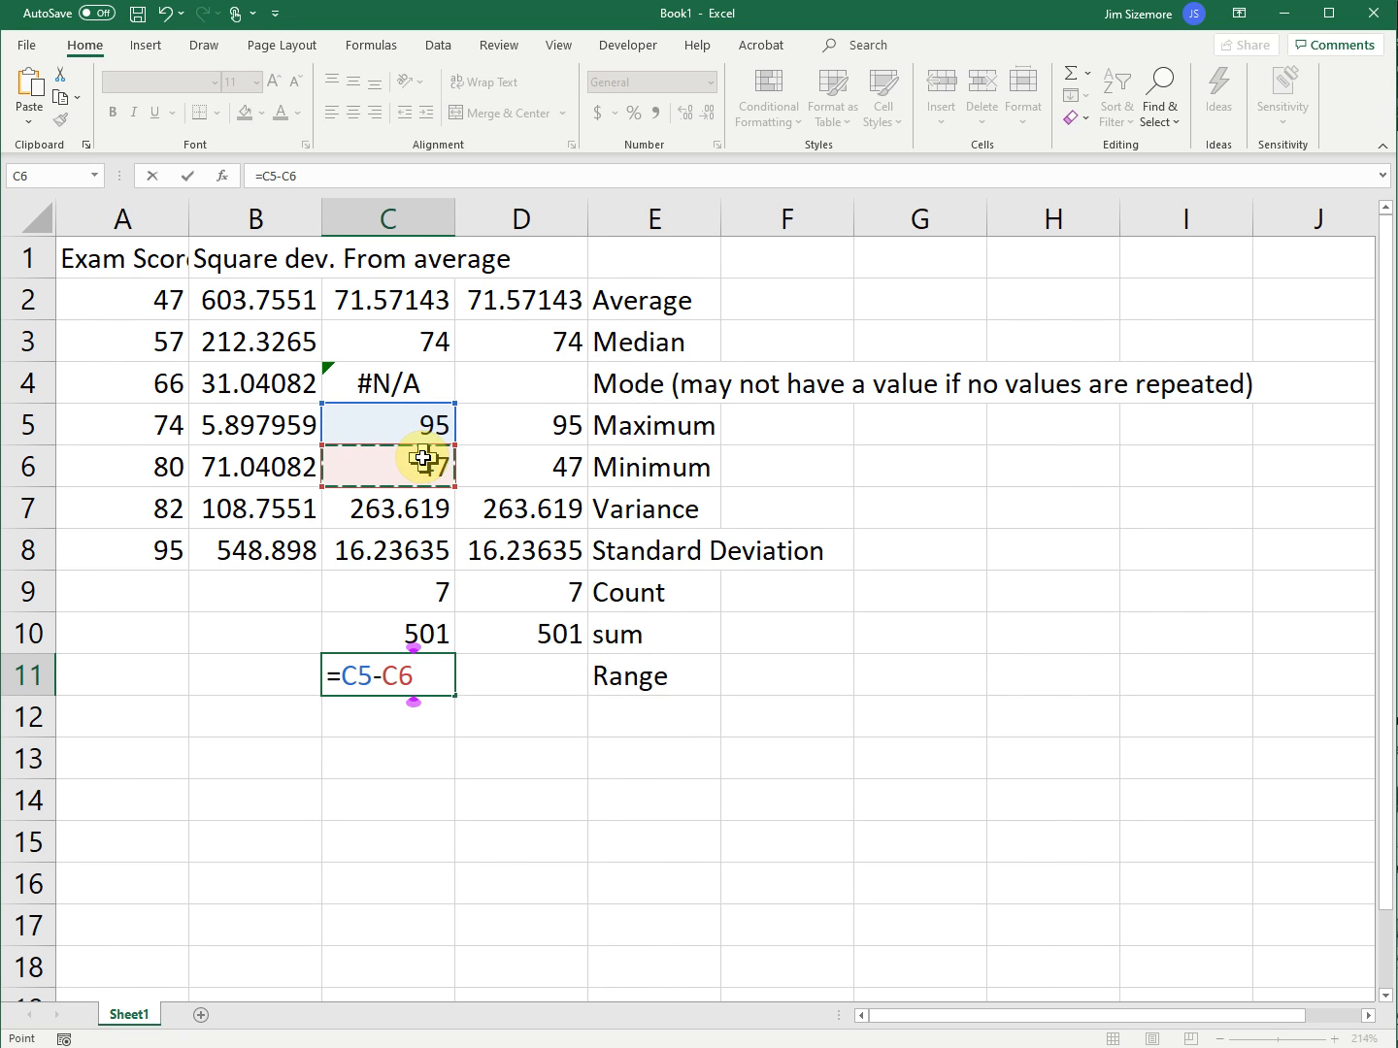
key(Return)
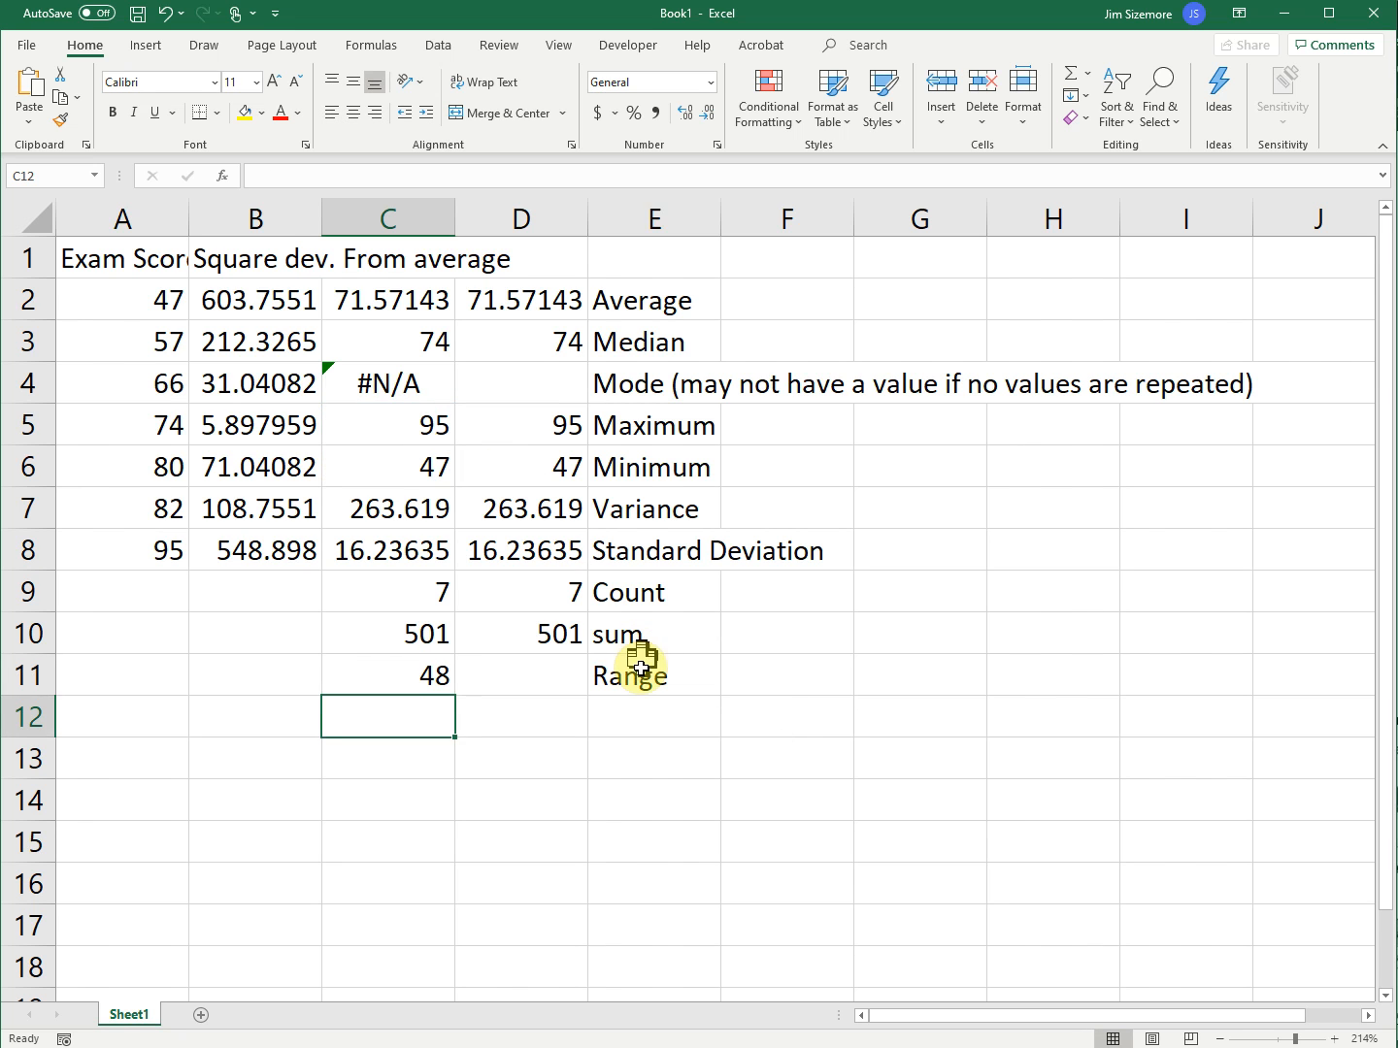
click(640, 671)
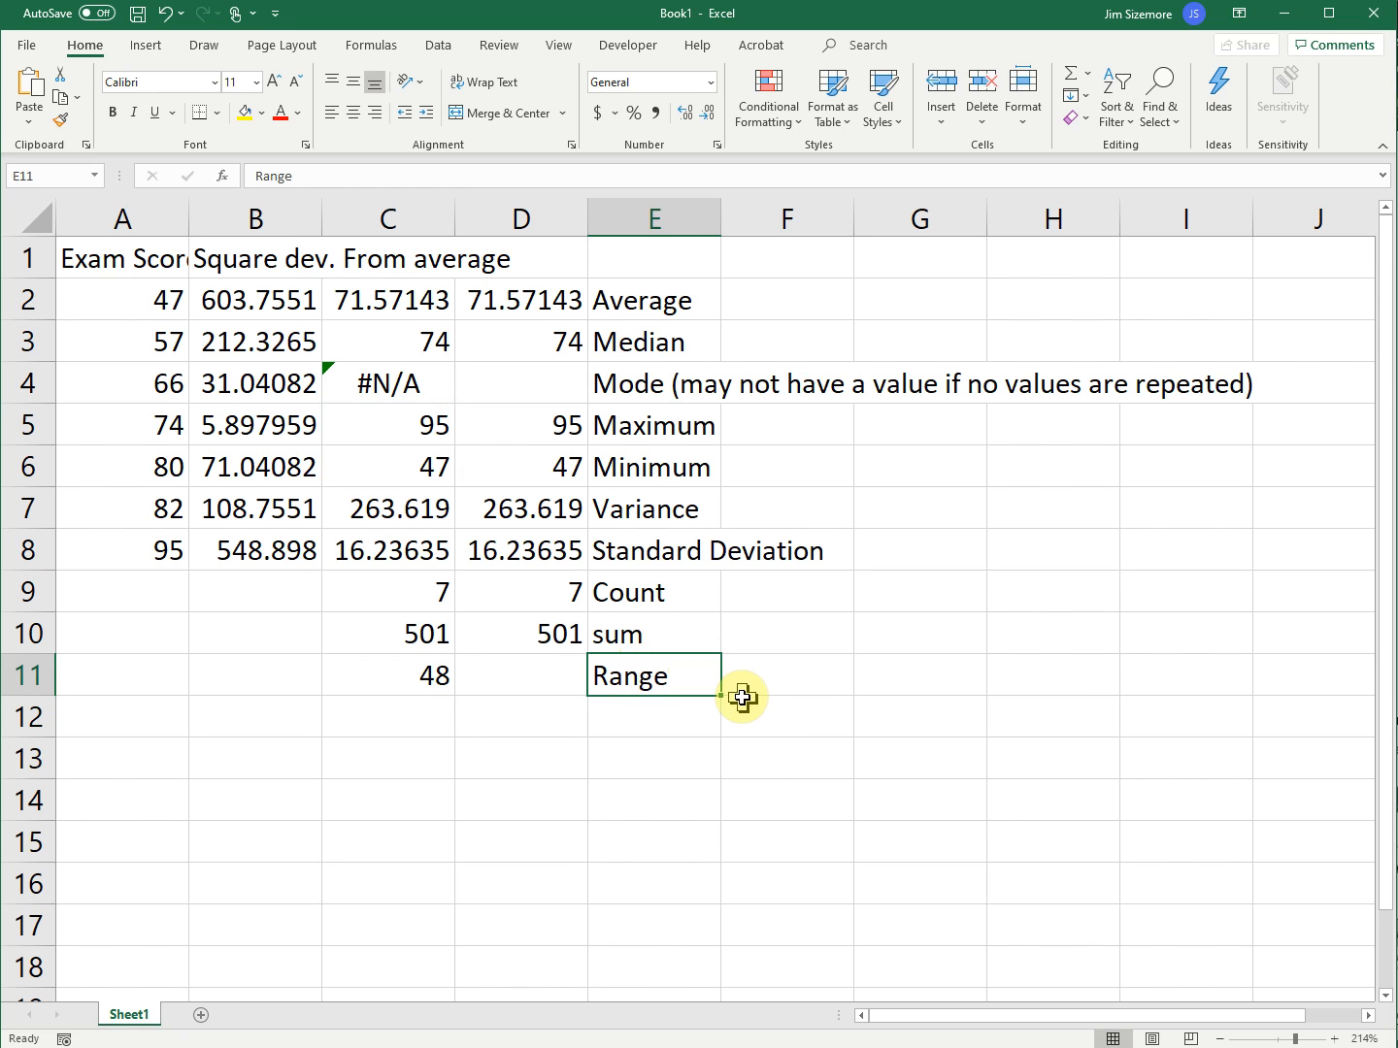
click(391, 666)
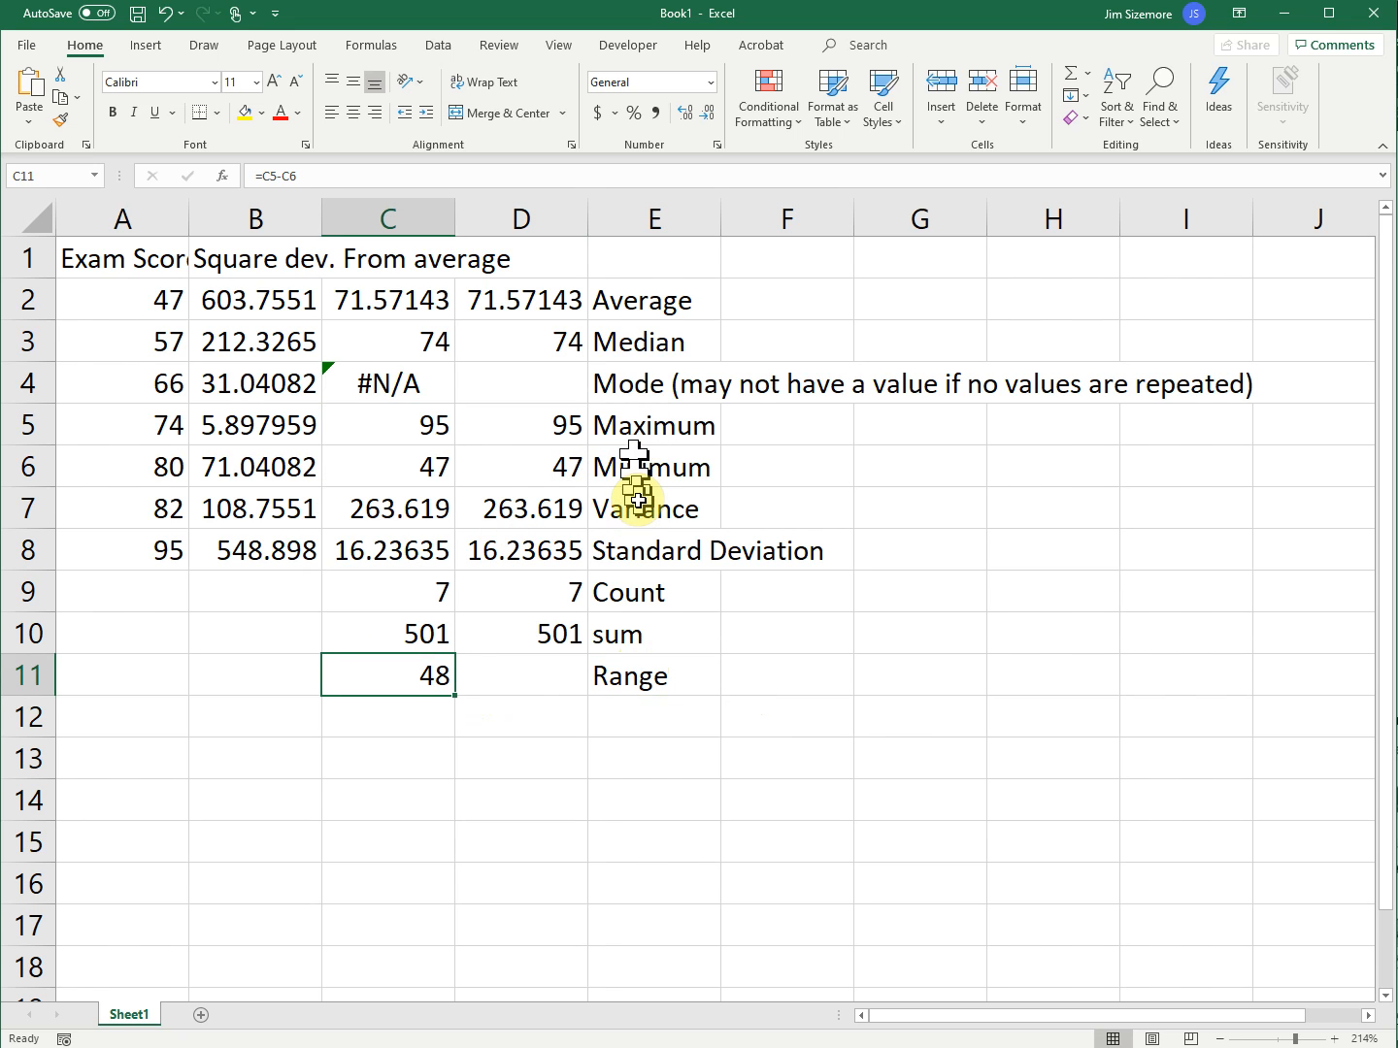